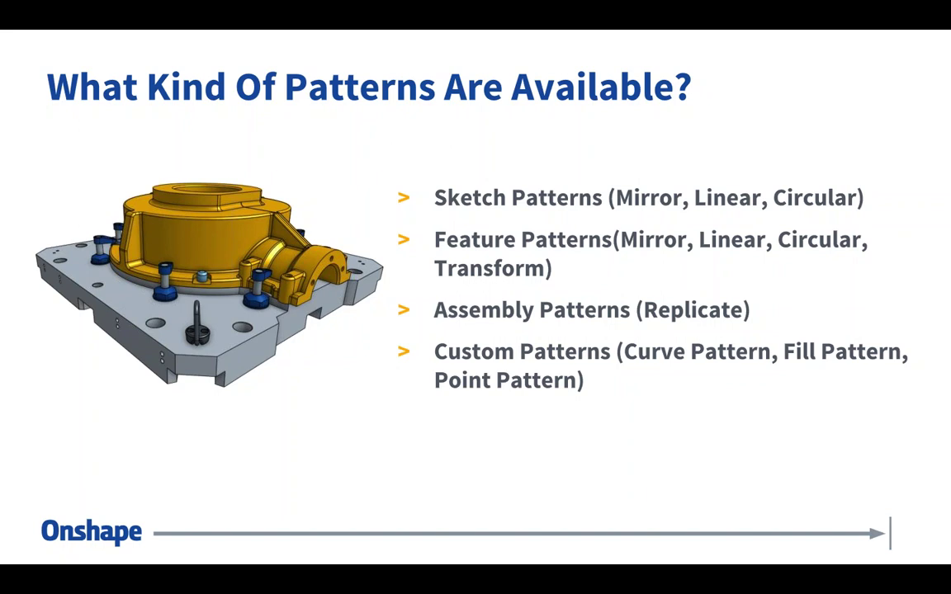
- End the slide presentation and switch to the Sketch Mirror document in Onshape
click(579, 228)
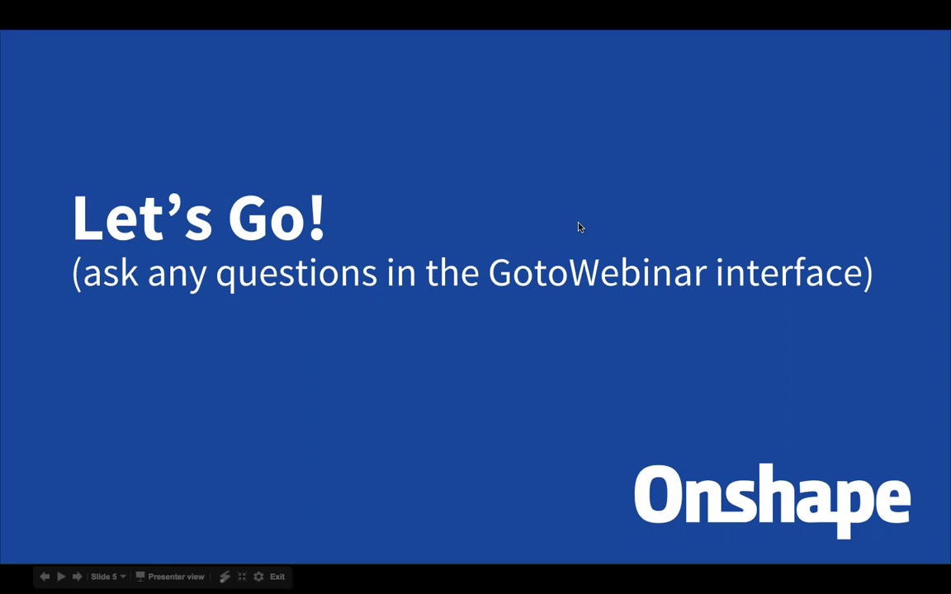
key(Escape)
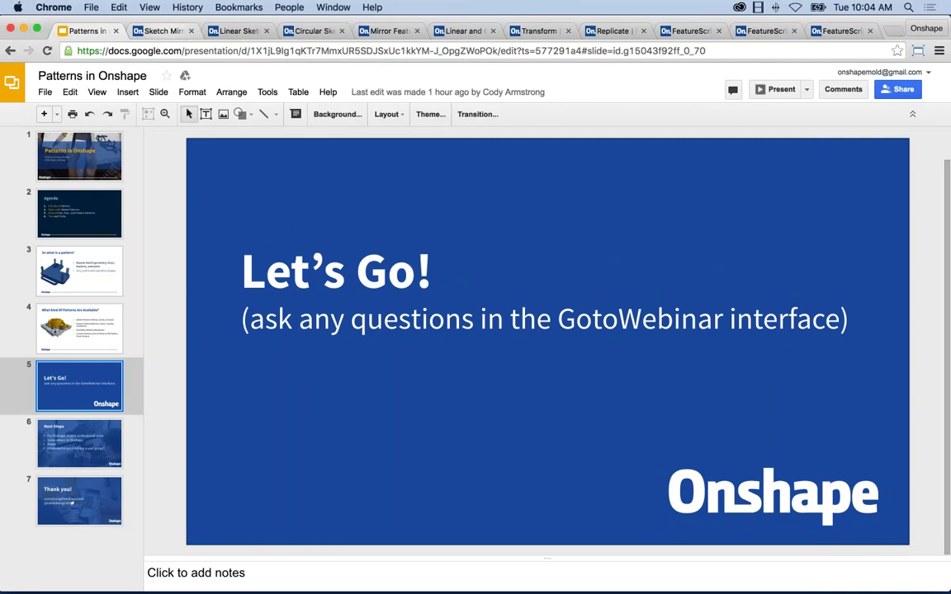
click(161, 30)
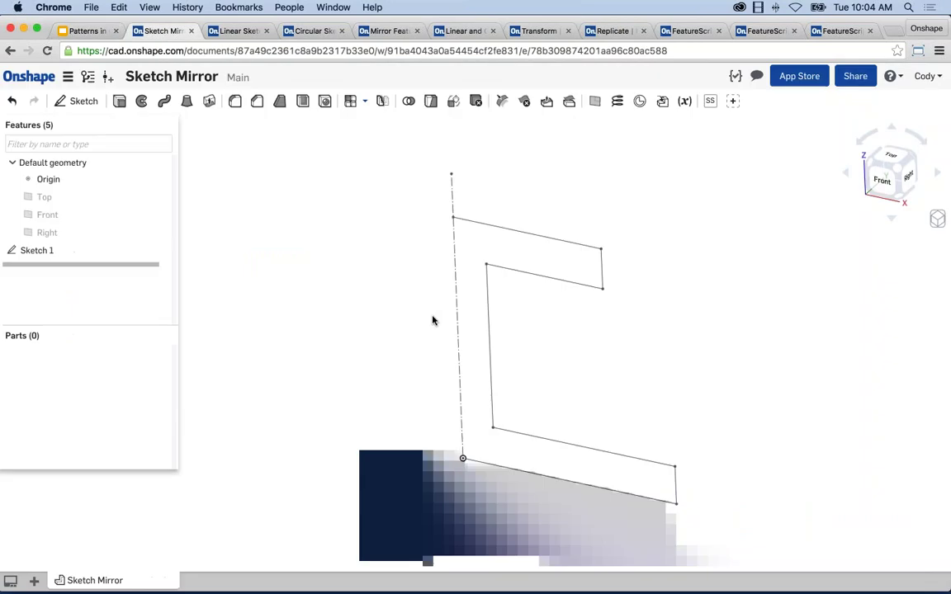
- Open Sketch 1 for editing and view it normal to its sketch plane
right_click(55, 251)
click(66, 275)
key(n)
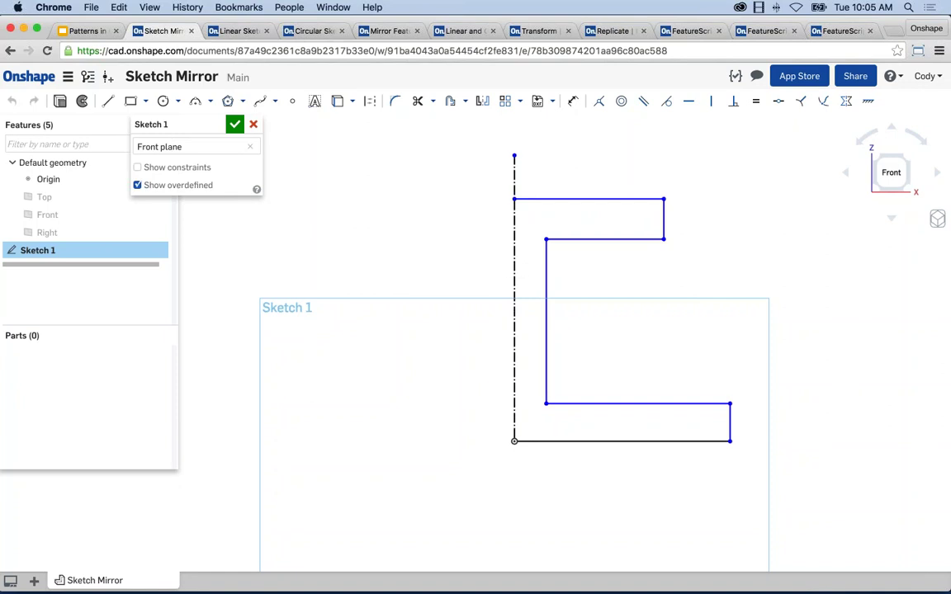
- Mirror all seven solid lines of the half profile about the vertical construction centerline to close the I-shaped sketch
click(482, 103)
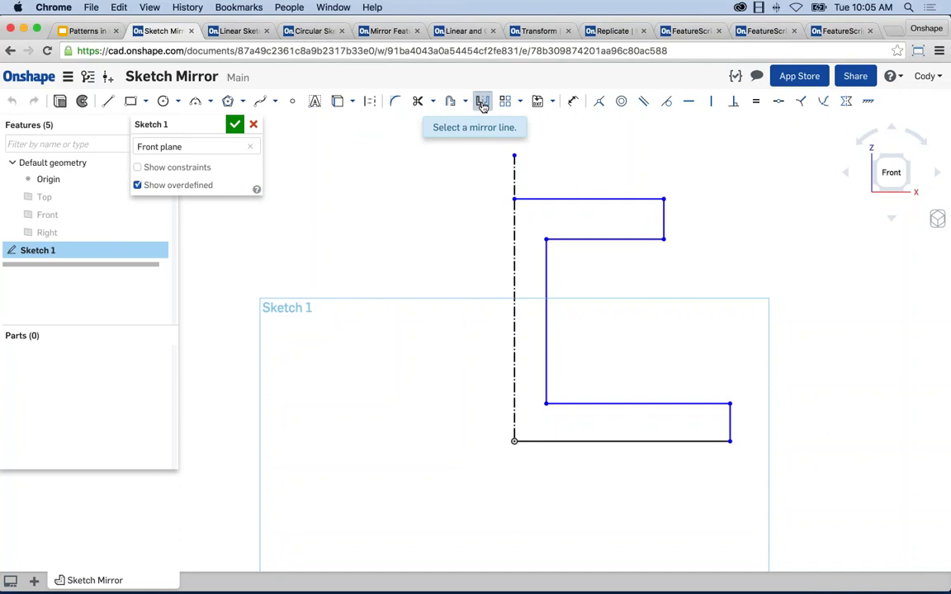
click(513, 258)
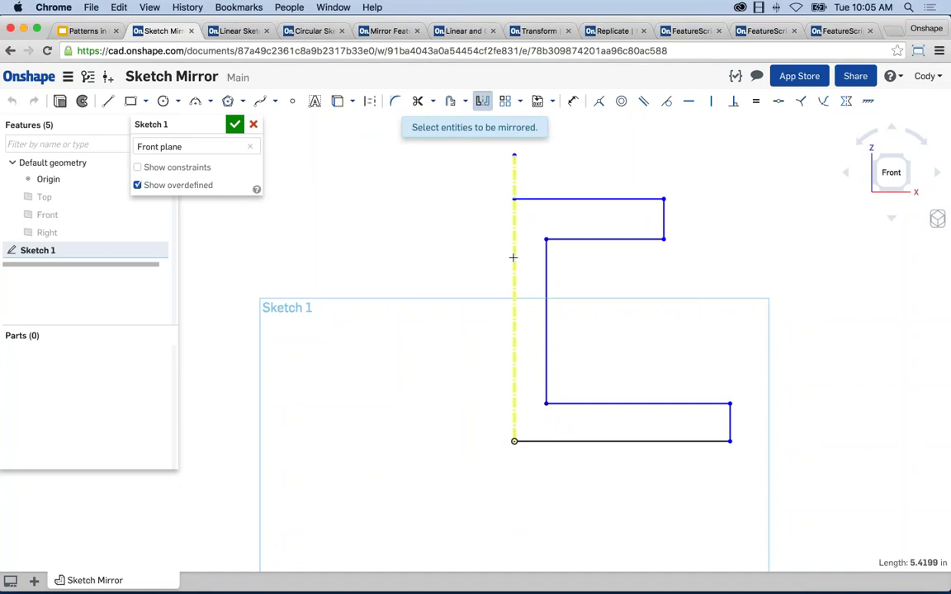
click(568, 199)
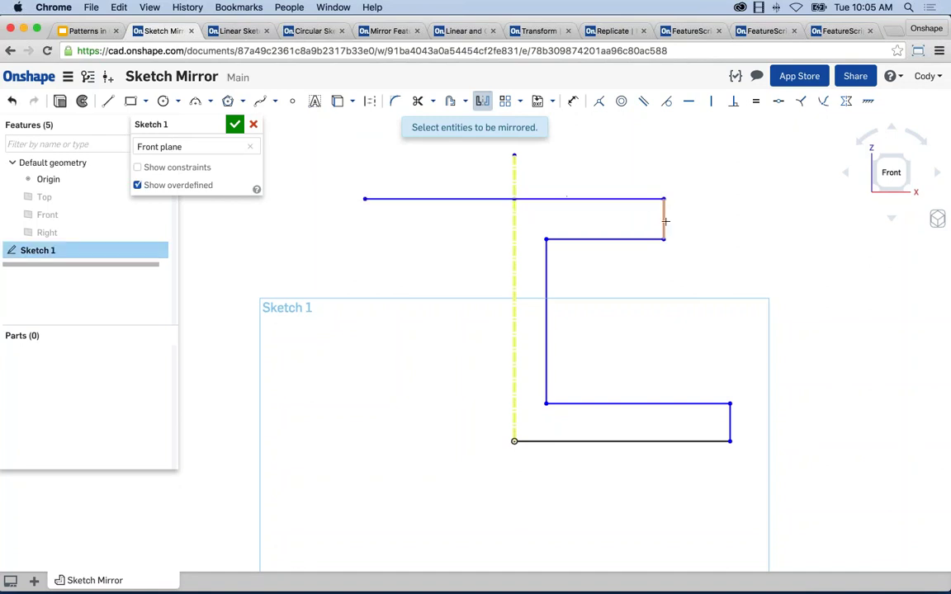
click(663, 219)
click(615, 239)
click(546, 280)
click(609, 404)
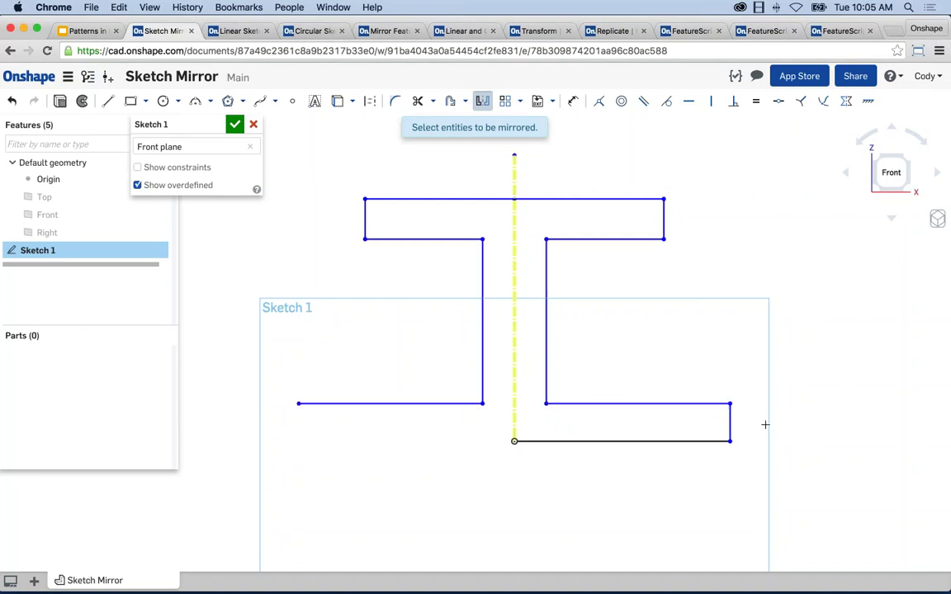
click(729, 423)
click(678, 441)
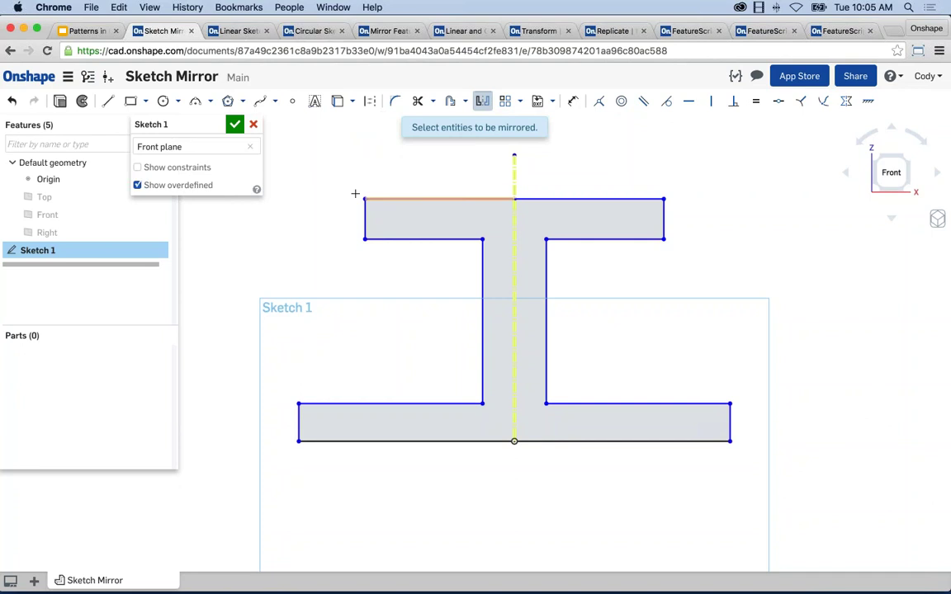
click(482, 101)
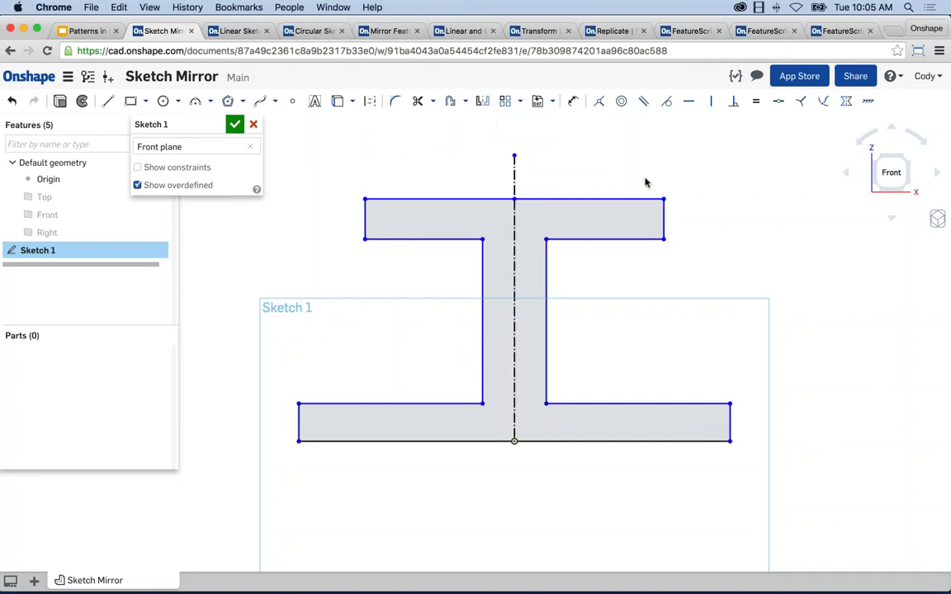
- Freely reshape the mirrored I-profile by thickening its web, widening its lower flange and adjusting the upper flange's width and thickness
mouse_move(661, 200)
mouse_down()
mouse_move(617, 201)
mouse_move(673, 201)
mouse_move(603, 201)
mouse_move(658, 198)
mouse_up()
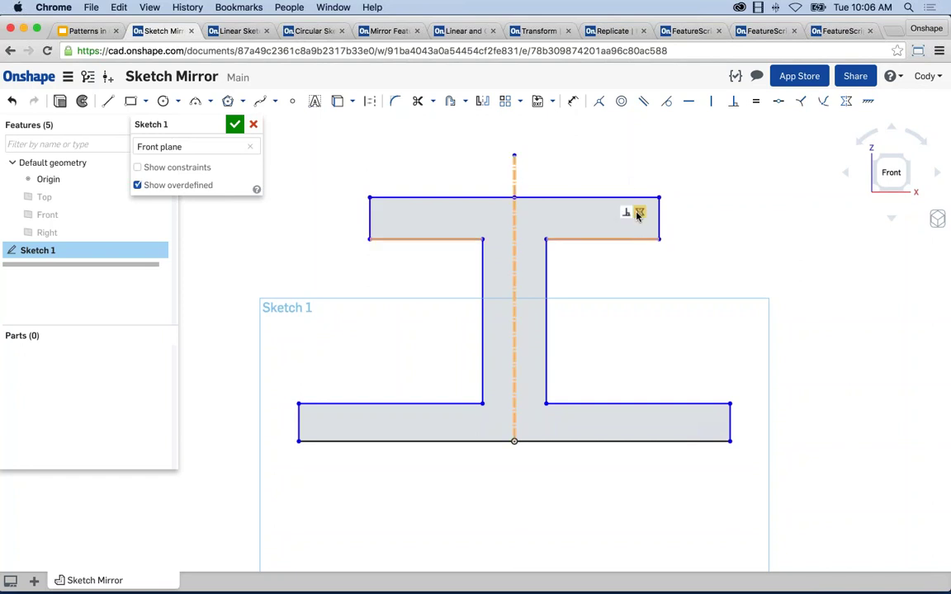
mouse_move(659, 228)
mouse_down()
mouse_move(611, 230)
mouse_move(671, 231)
mouse_up()
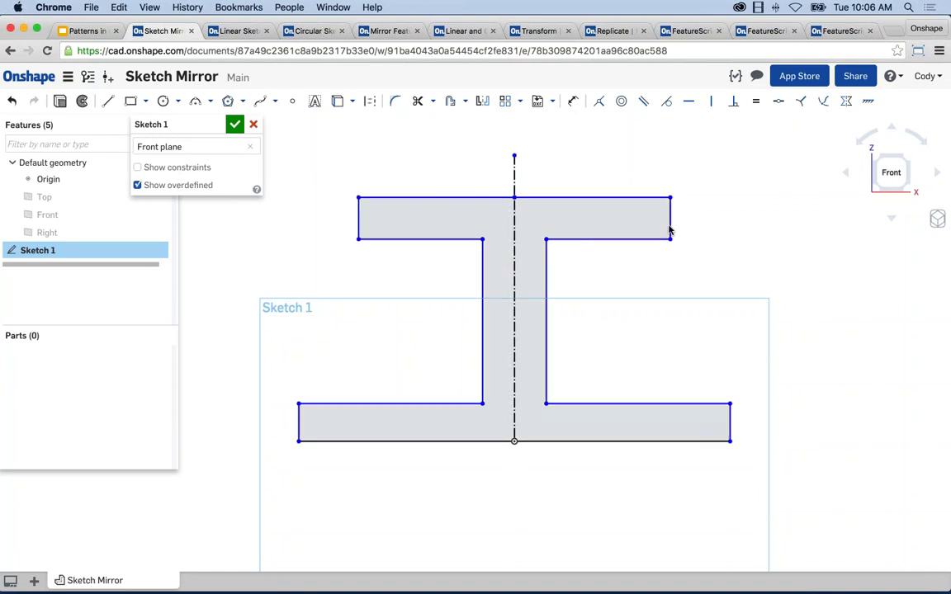
drag(546, 280, 565, 290)
drag(730, 404, 775, 402)
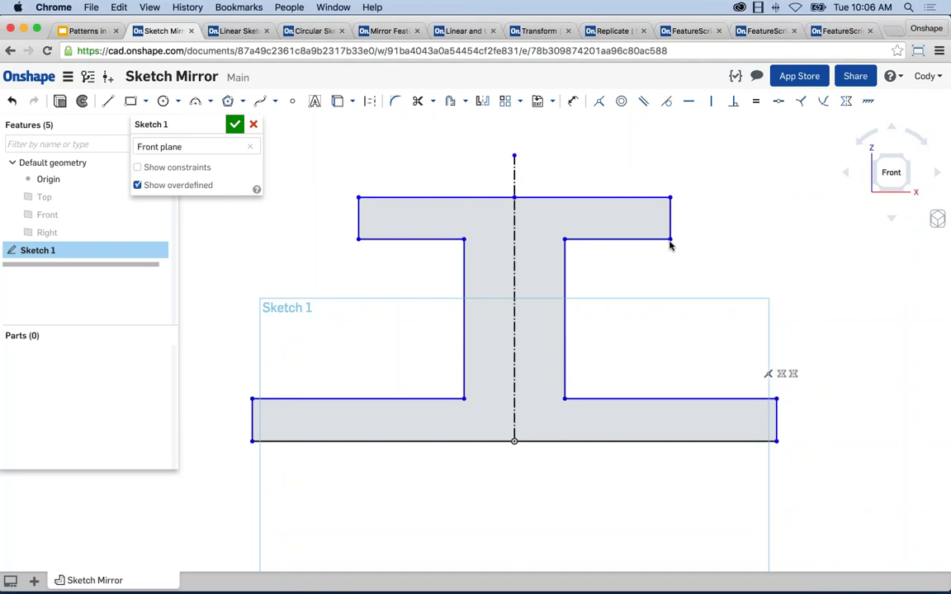
mouse_move(656, 242)
mouse_down()
mouse_move(700, 240)
mouse_move(640, 242)
mouse_move(713, 239)
mouse_move(673, 238)
mouse_up()
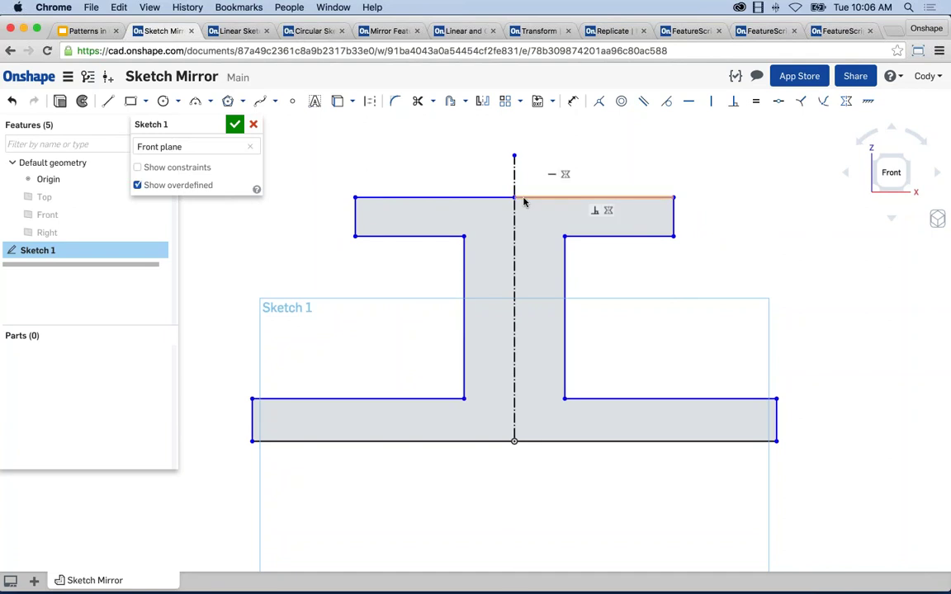
mouse_move(672, 199)
mouse_down()
mouse_move(611, 202)
mouse_move(673, 191)
mouse_up()
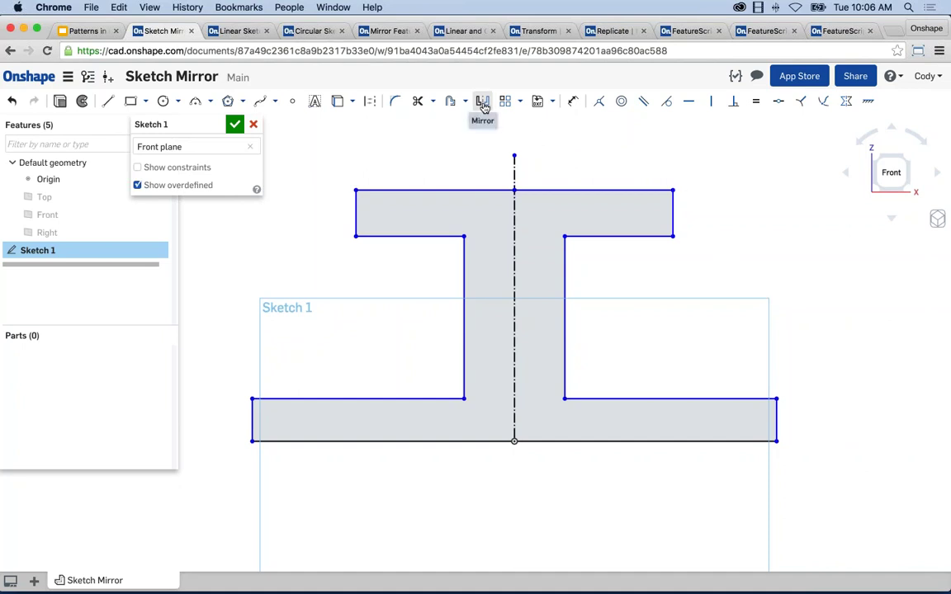
click(515, 238)
click(722, 242)
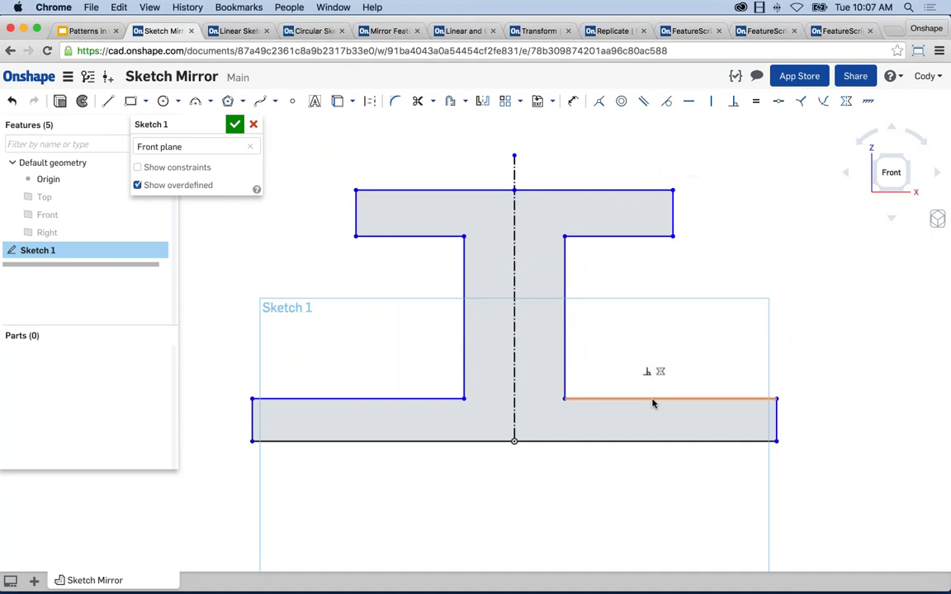
- Revolve Sketch 1 as a new full solid about the profile's bottom edge
mouse_move(397, 157)
right_down()
mouse_move(410, 170)
mouse_move(316, 152)
right_up()
key(shift+w)
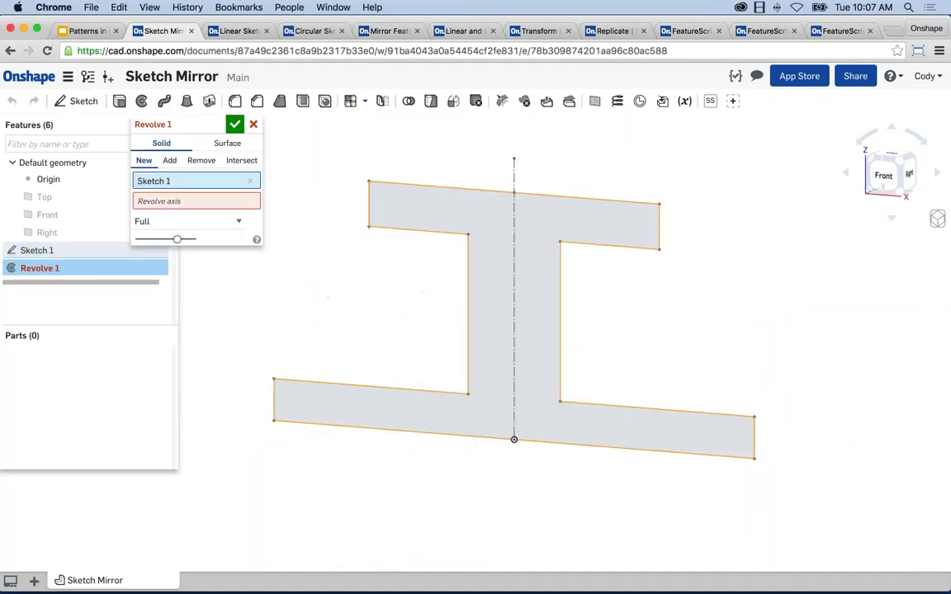
click(410, 434)
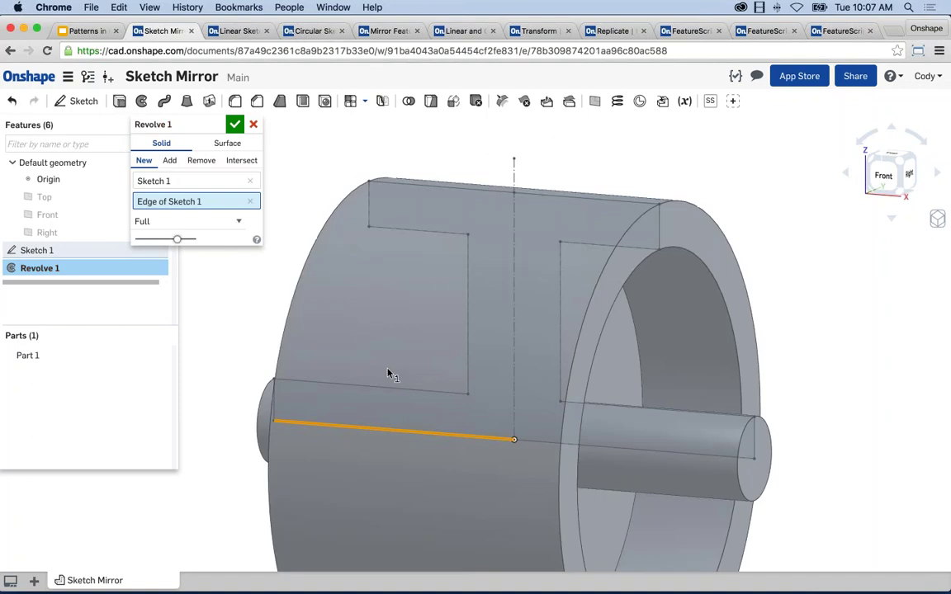
key(Return)
mouse_move(404, 146)
right_down()
mouse_move(433, 150)
mouse_move(447, 201)
mouse_move(541, 196)
mouse_move(503, 208)
mouse_move(345, 217)
right_up()
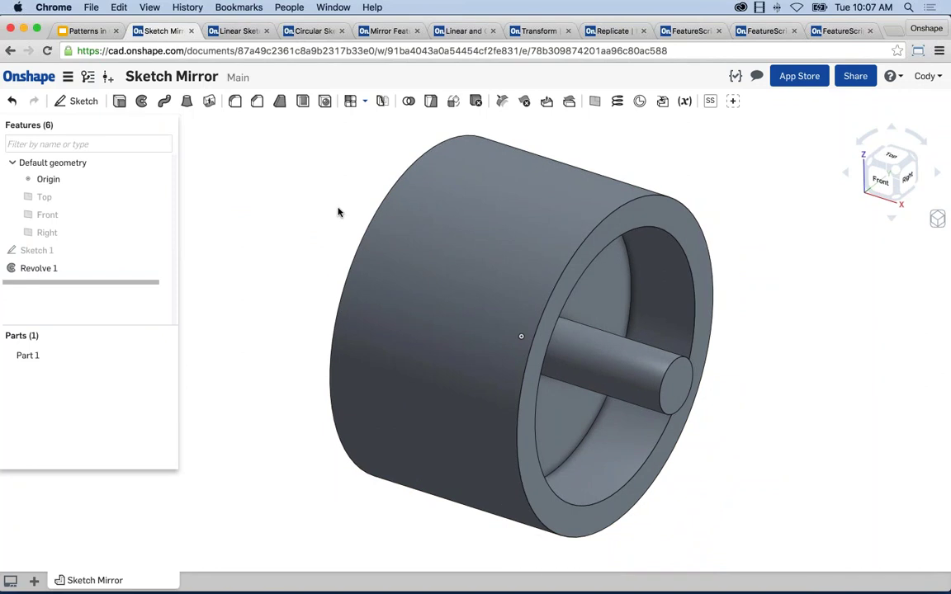
- Switch to the Linear Sketch Pattern document and open the handle's Sketch 1 containing the single circle for editing
click(244, 31)
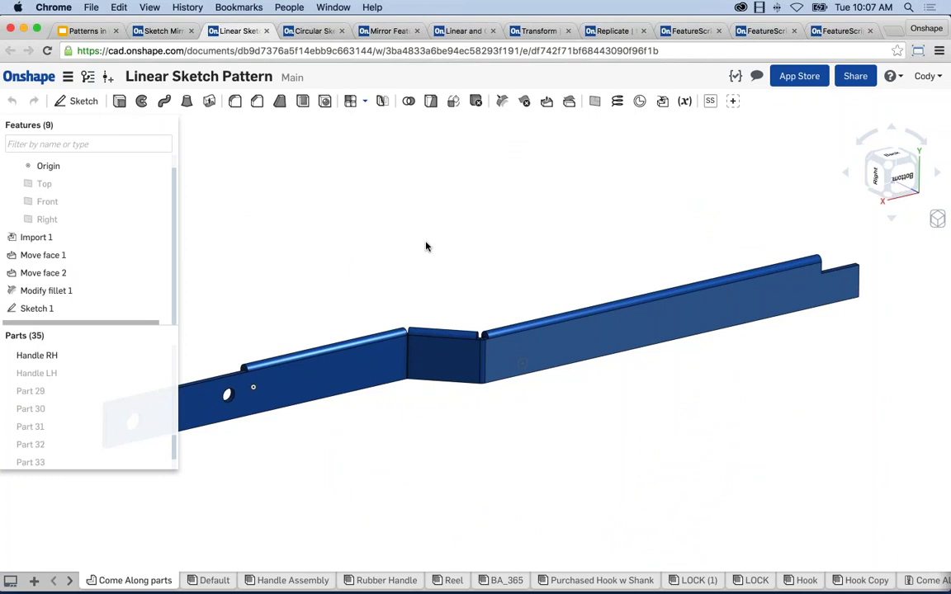
scroll(523, 364, up, 4)
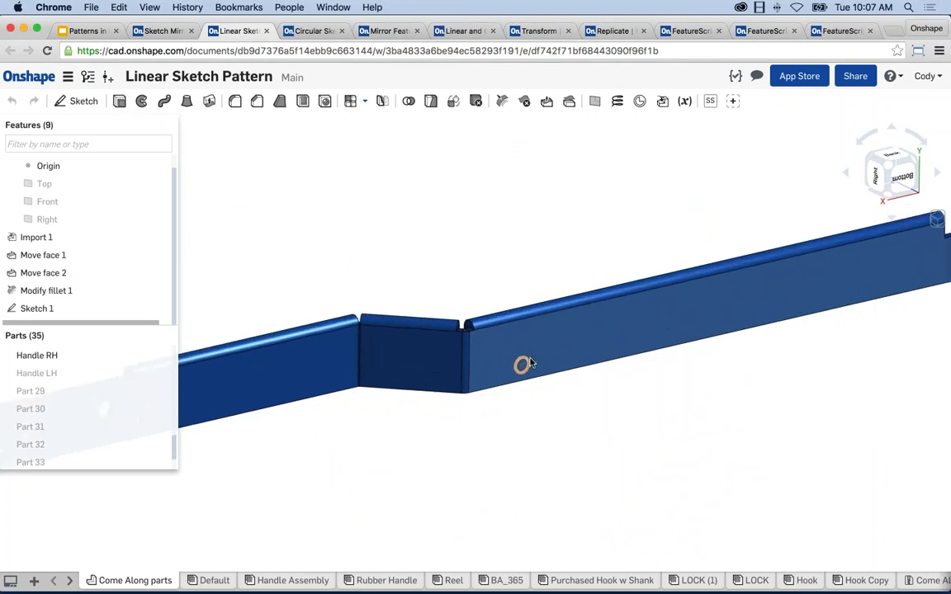
right_click(523, 364)
click(548, 366)
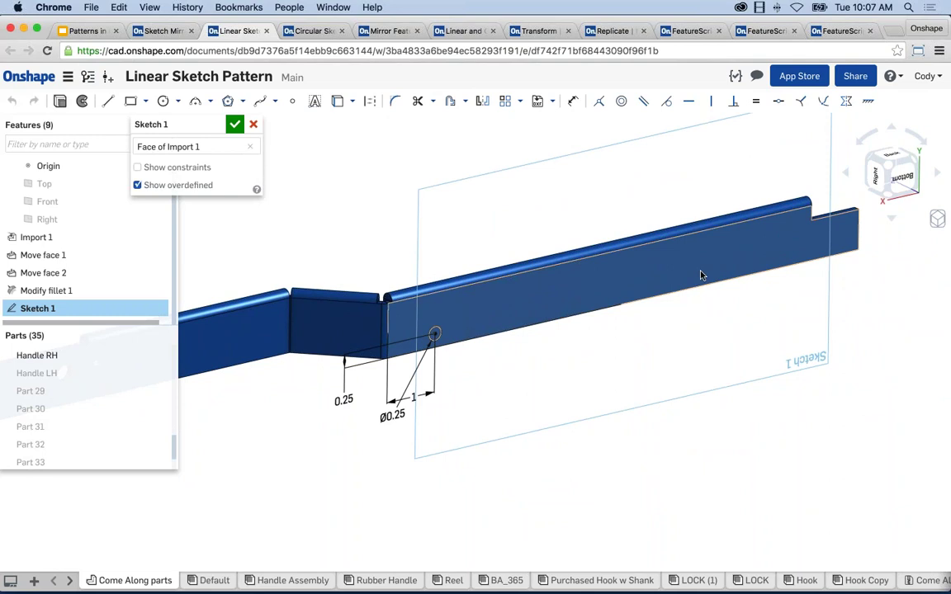
middle_drag(693, 314, 675, 311)
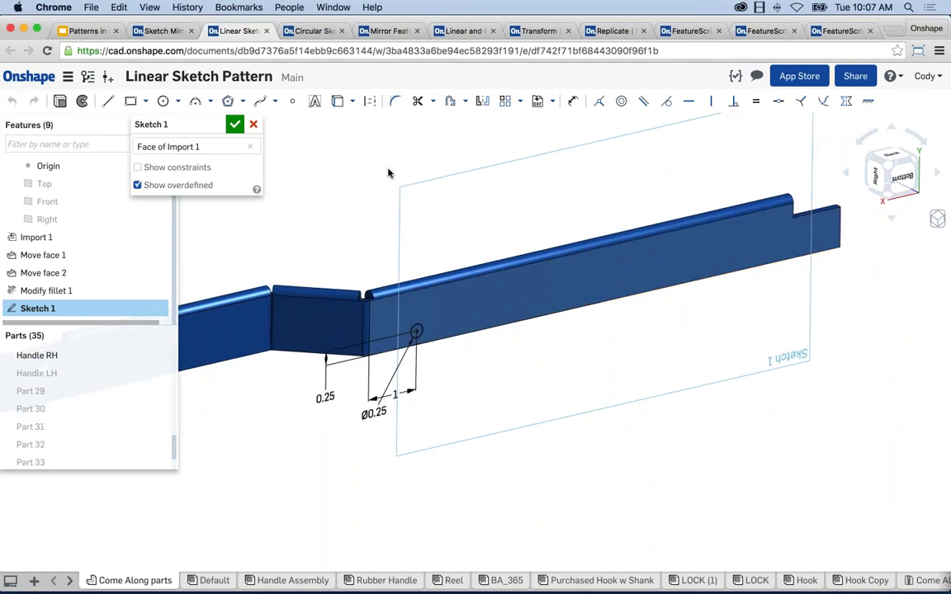
- Start a linear sketch pattern of the circle with three instances and flip its direction to run along the handle's long arm
click(505, 104)
click(416, 330)
scroll(487, 350, up, 5)
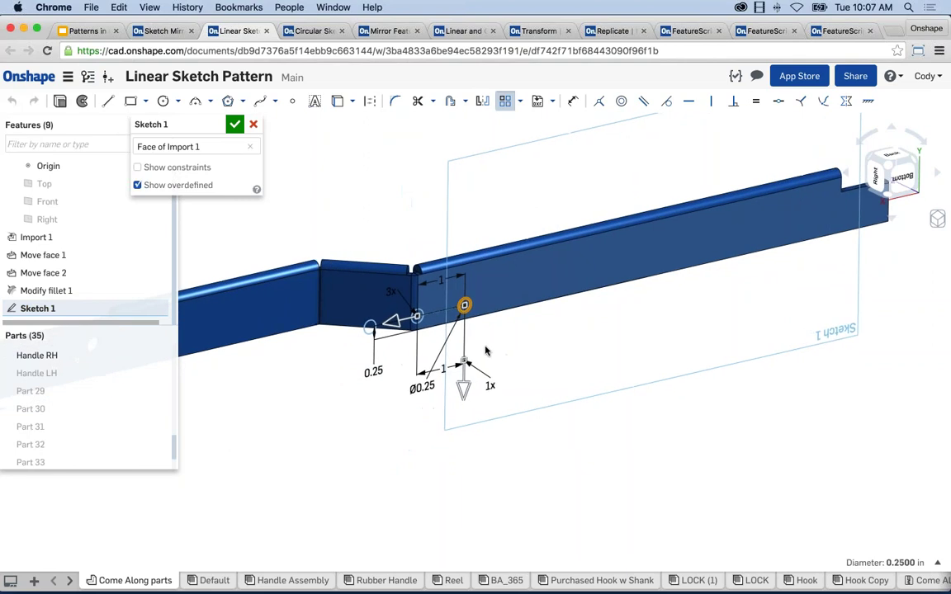
scroll(478, 347, up, 2)
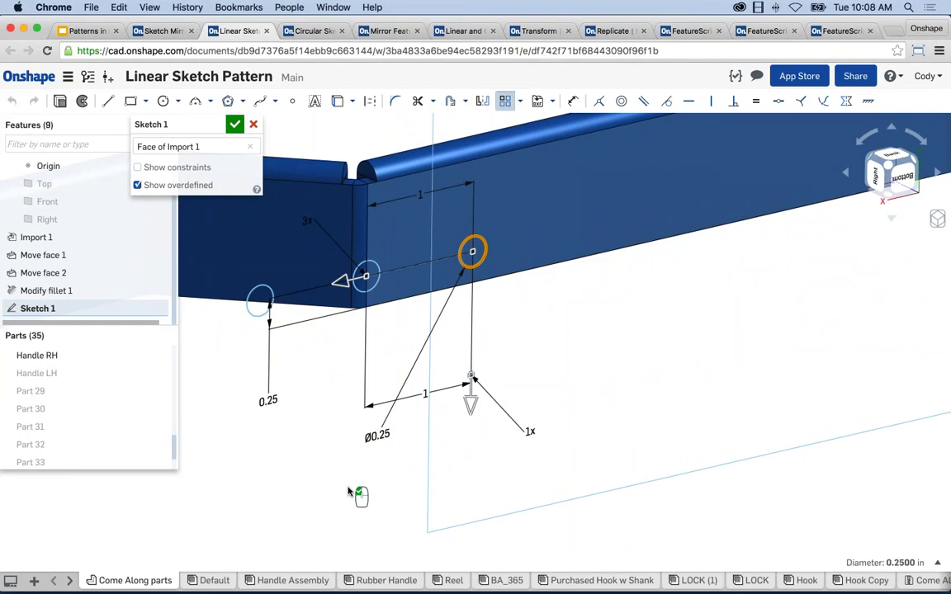
click(339, 284)
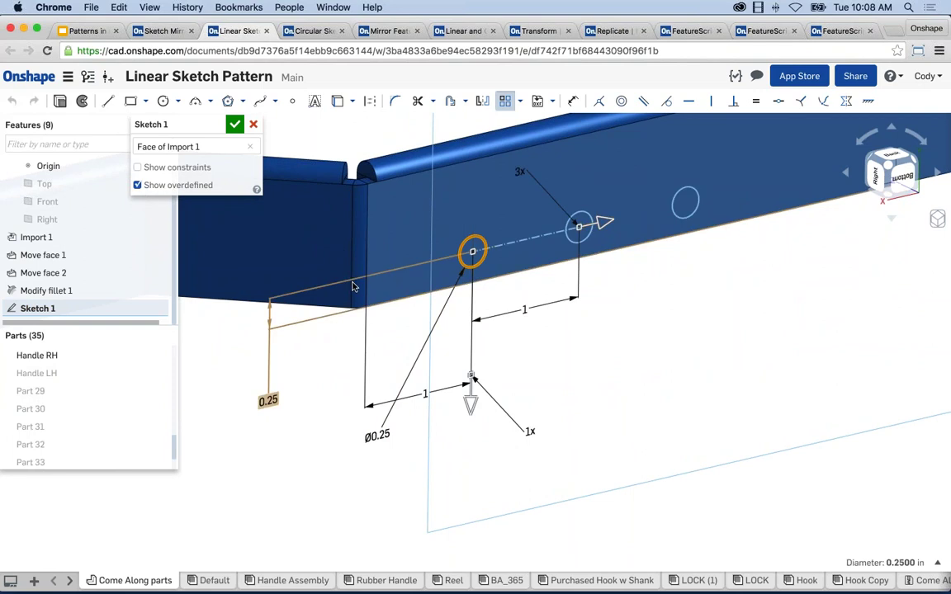
- Space the circles about 2.06 in apart along the handle and add a second row about 0.55 in above the first
middle_drag(661, 329, 519, 405)
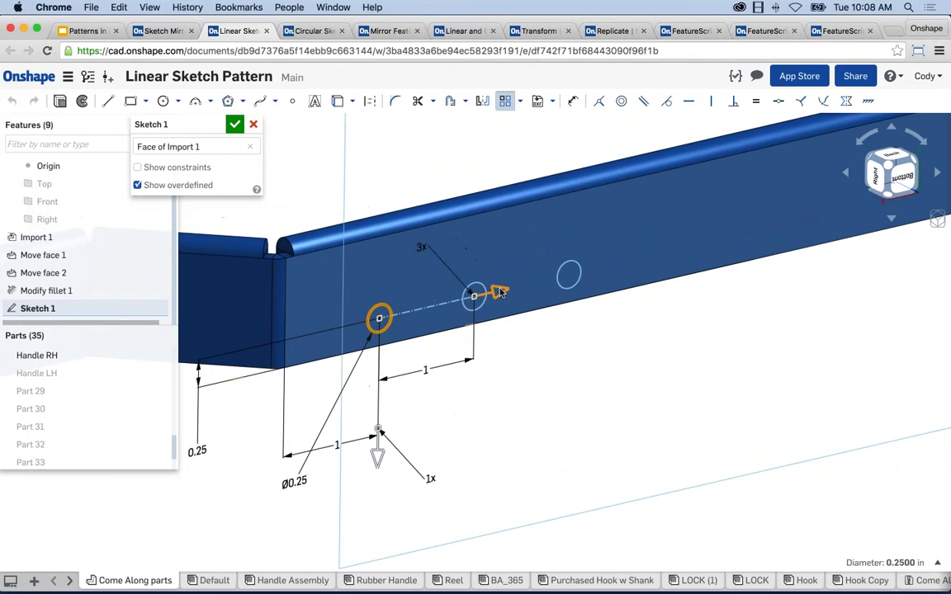
drag(500, 293, 601, 269)
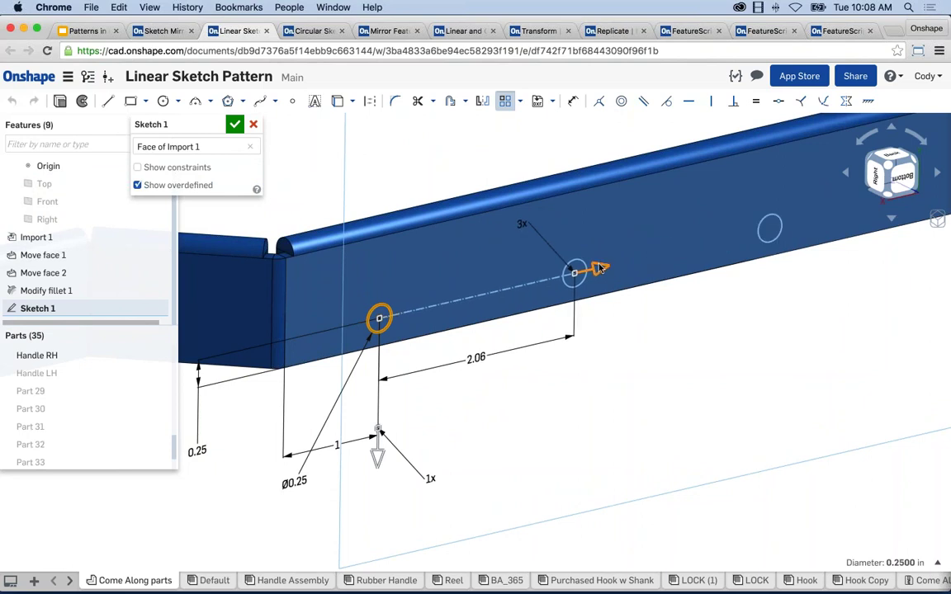
mouse_move(522, 399)
right_down()
mouse_move(582, 405)
mouse_move(568, 415)
right_up()
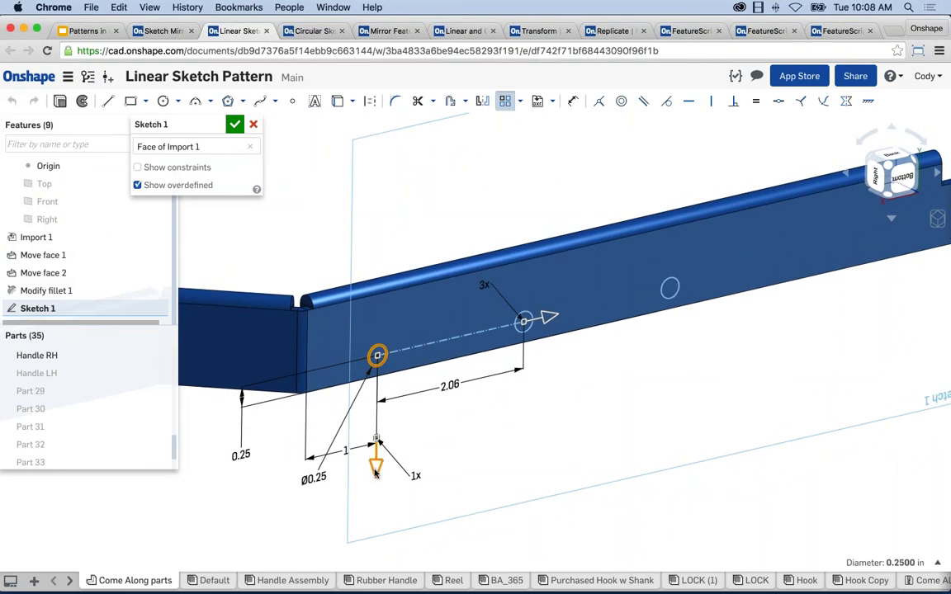
drag(375, 470, 376, 417)
drag(385, 354, 377, 282)
scroll(487, 382, up, 3)
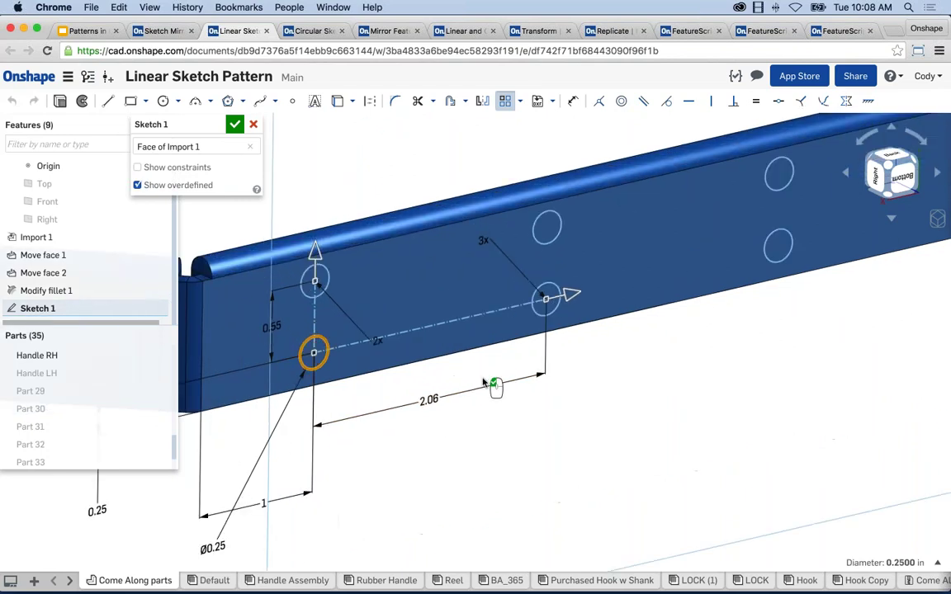
scroll(487, 382, up, 2)
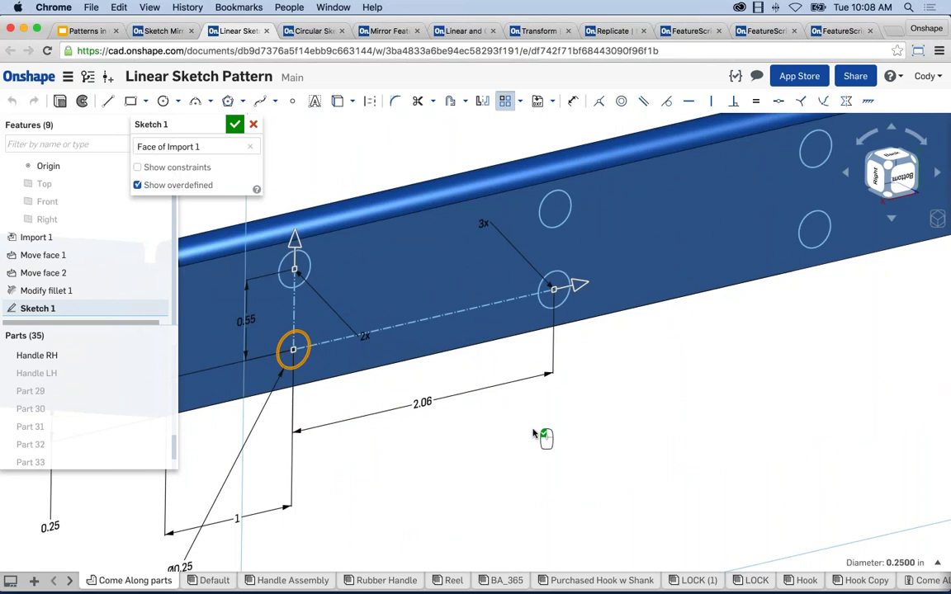
scroll(635, 425, down, 3)
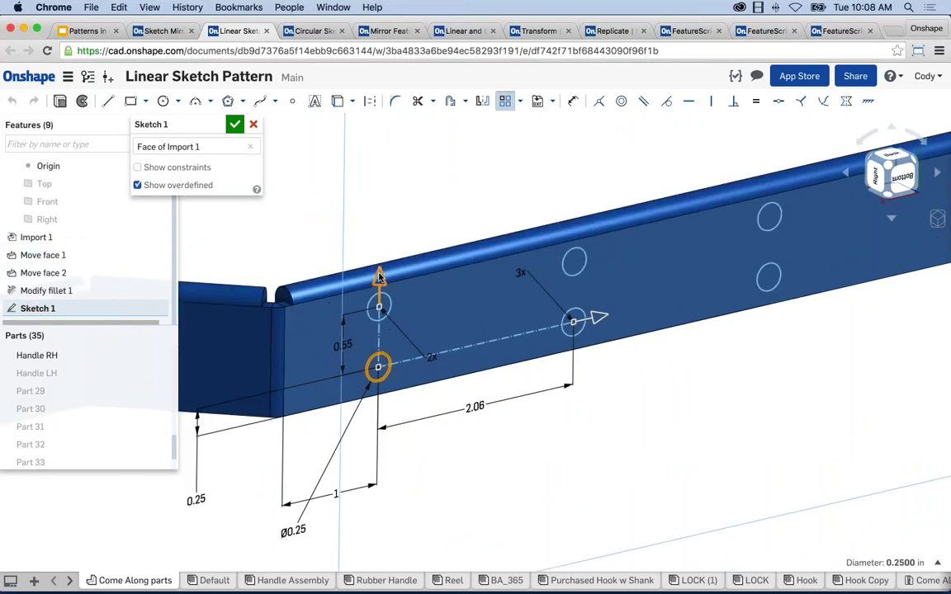
- Angle the second pattern direction diagonally with a spacing of about 1.173 in and adjust the first direction's spacing to about 2.36 in
drag(662, 311, 628, 310)
drag(377, 293, 382, 288)
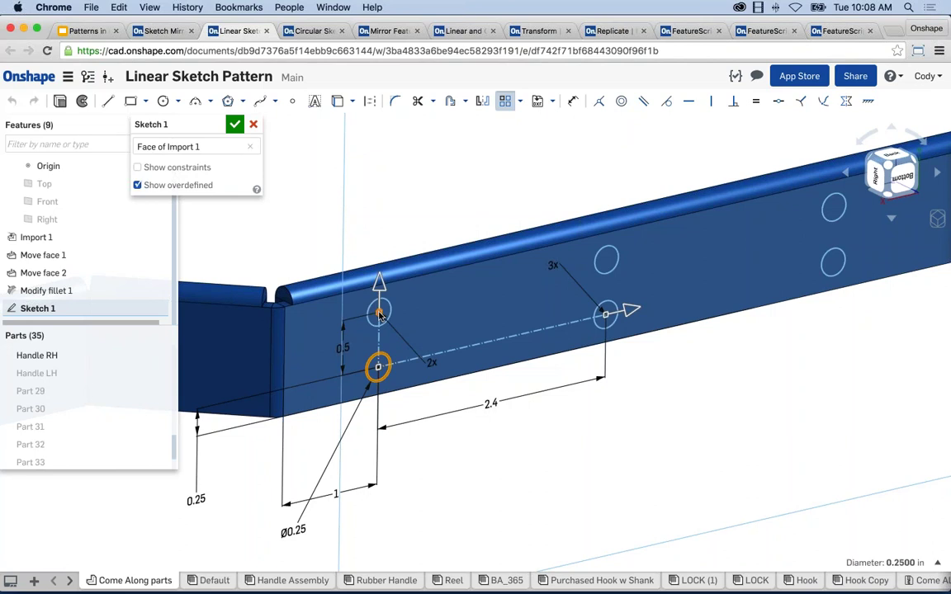
drag(381, 317, 494, 296)
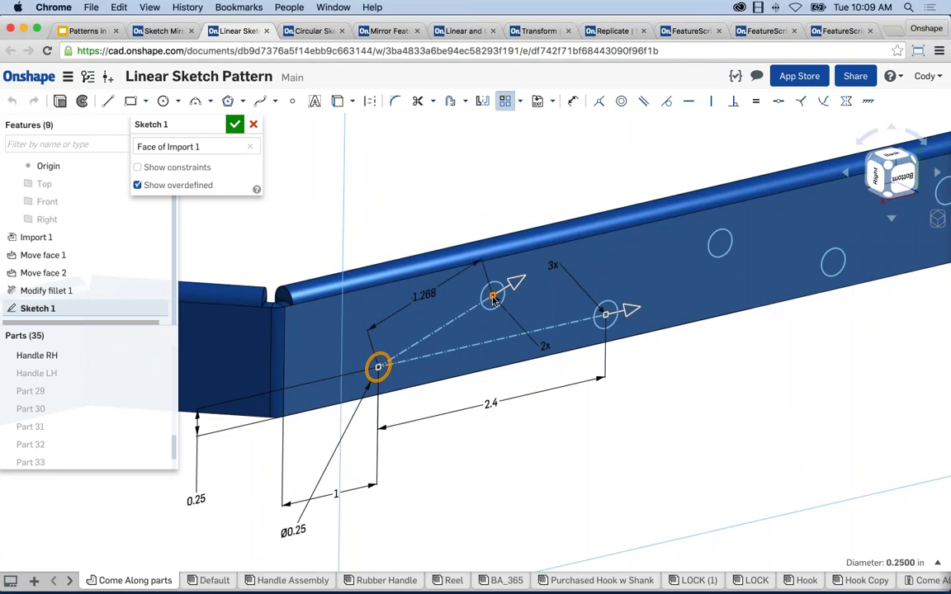
mouse_move(606, 314)
mouse_down()
mouse_move(604, 337)
mouse_move(602, 314)
mouse_up()
mouse_move(489, 297)
mouse_down()
mouse_move(375, 302)
mouse_move(364, 285)
mouse_move(371, 297)
mouse_move(496, 289)
mouse_move(482, 294)
mouse_up()
mouse_move(701, 438)
right_down()
mouse_move(668, 416)
mouse_move(603, 407)
right_up()
middle_drag(603, 406, 543, 409)
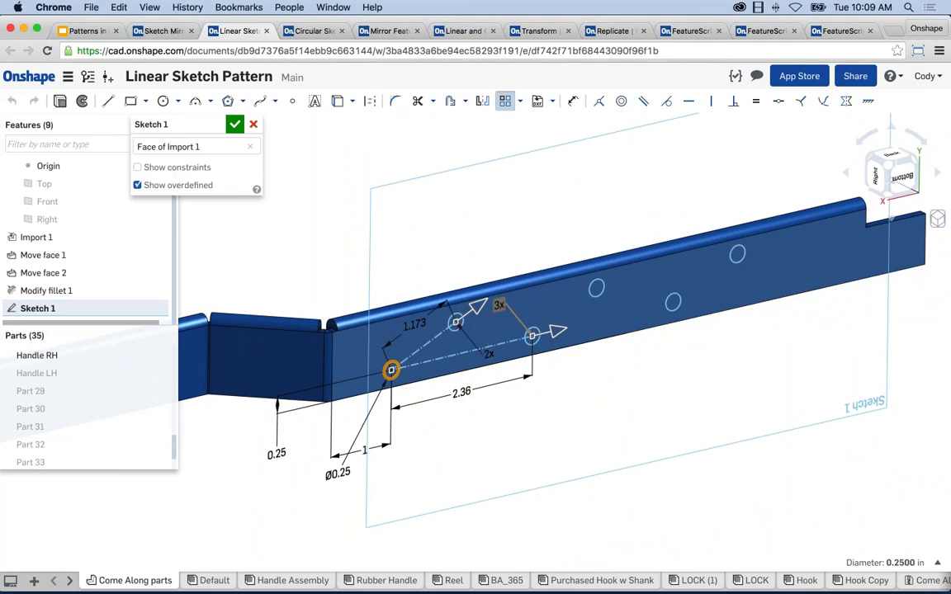
- Set the pattern's first direction along the handle to five instances with a spacing of 2.5 in
double_click(498, 305)
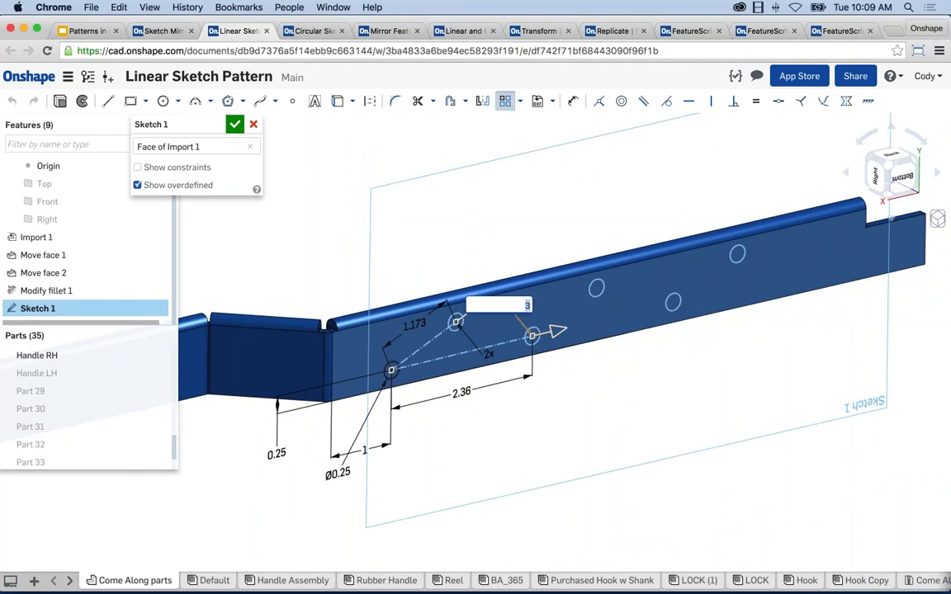
text(5)
key(Return)
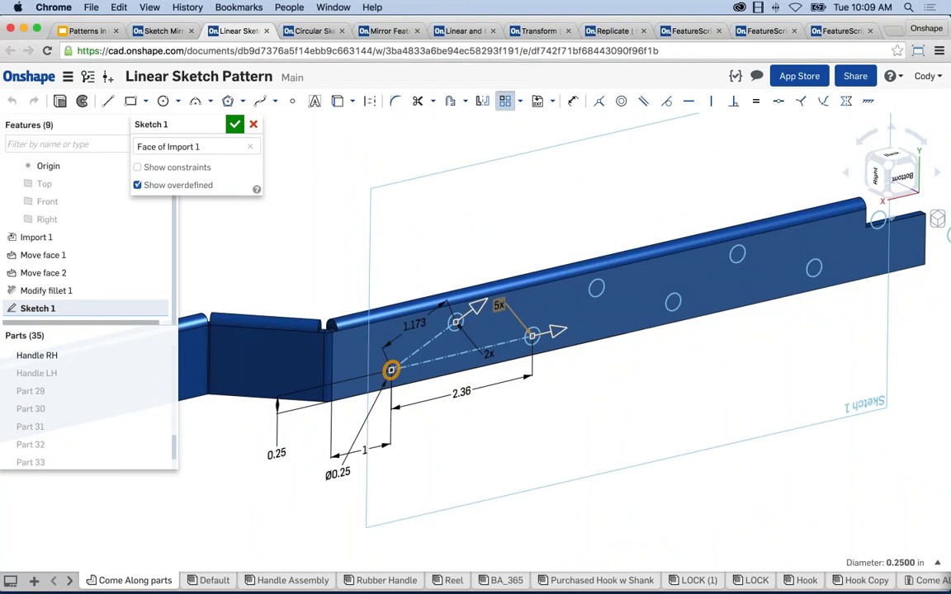
scroll(615, 384, down, 1)
middle_drag(615, 384, 596, 385)
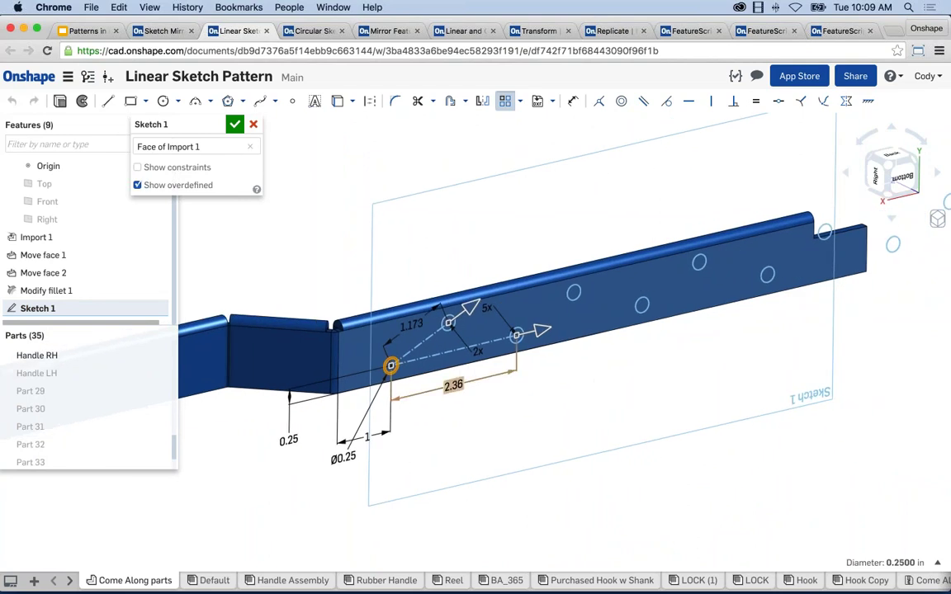
double_click(453, 385)
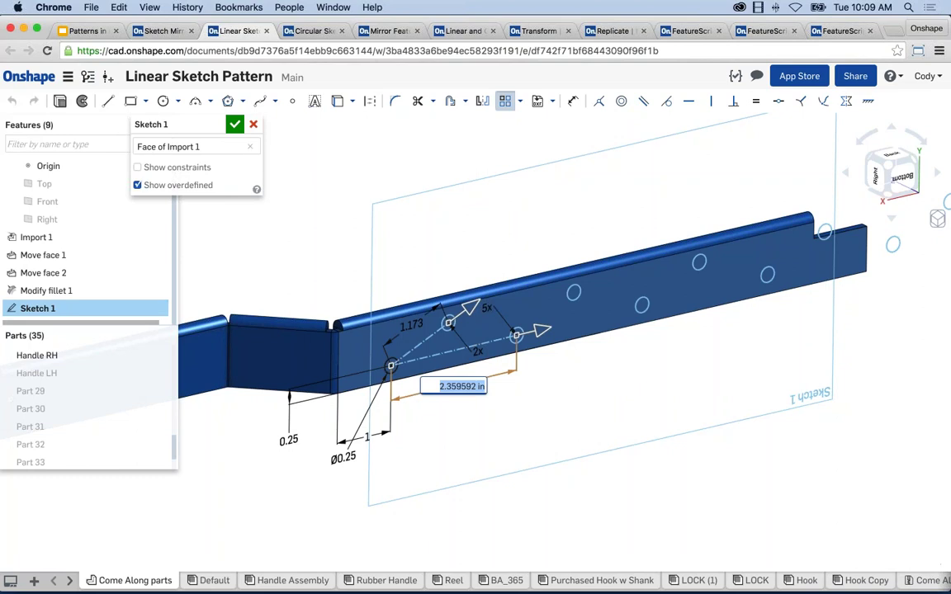
text(2.5)
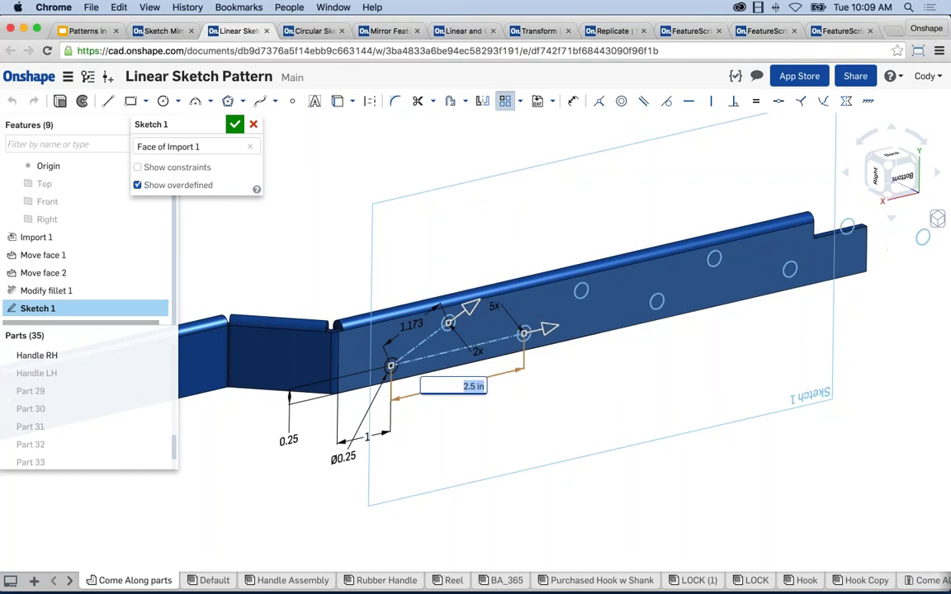
key(Return)
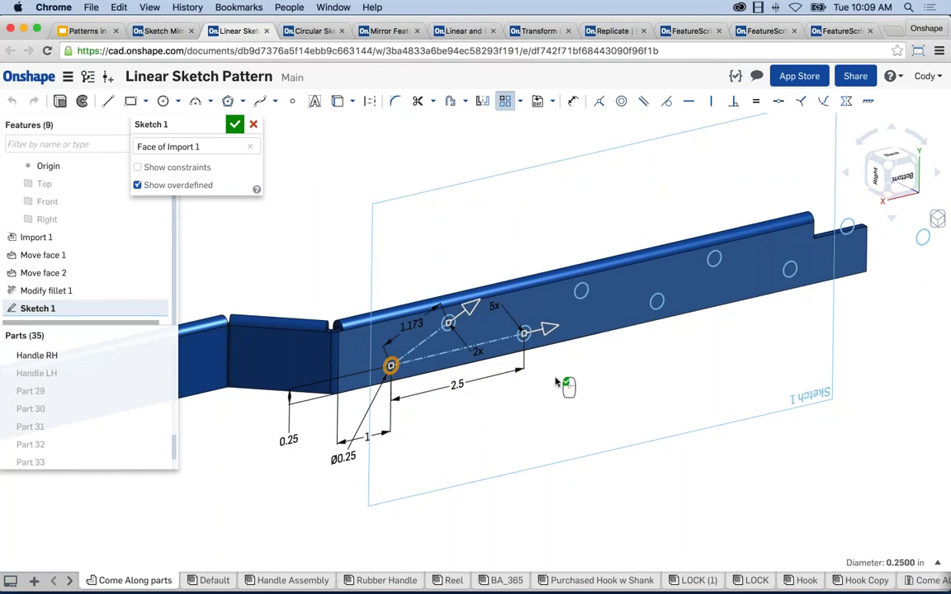
- Reduce the first direction's spacing to 2 in and complete the linear sketch pattern
mouse_move(660, 412)
right_down()
mouse_move(813, 441)
mouse_move(753, 443)
mouse_move(797, 441)
right_up()
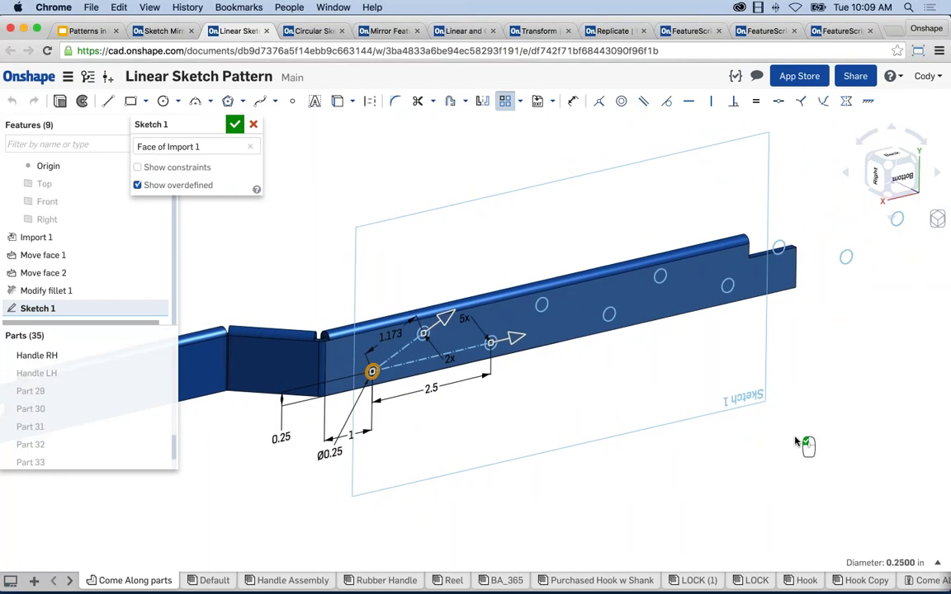
mouse_move(797, 441)
right_down()
mouse_move(821, 443)
mouse_move(758, 447)
right_up()
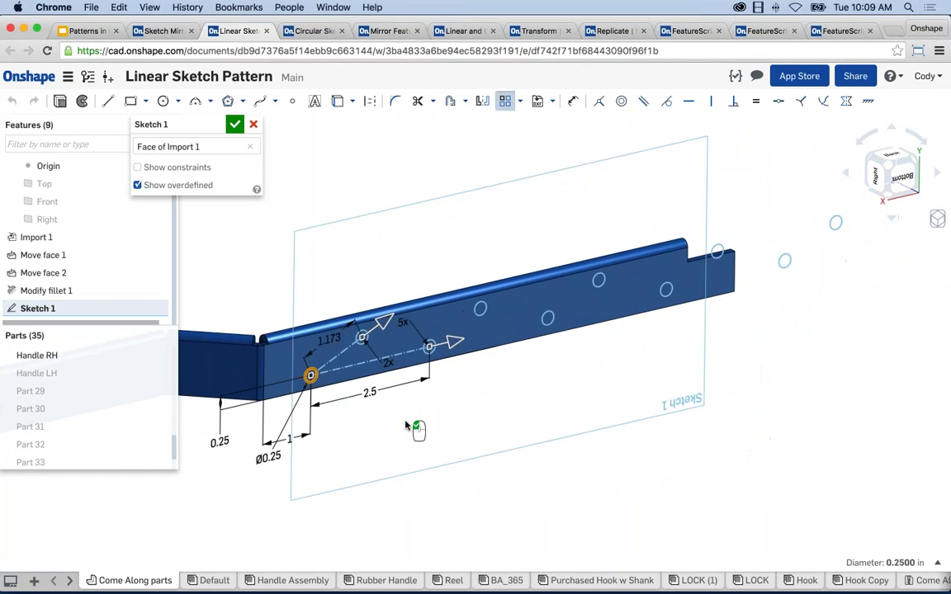
text(2)
key(Return)
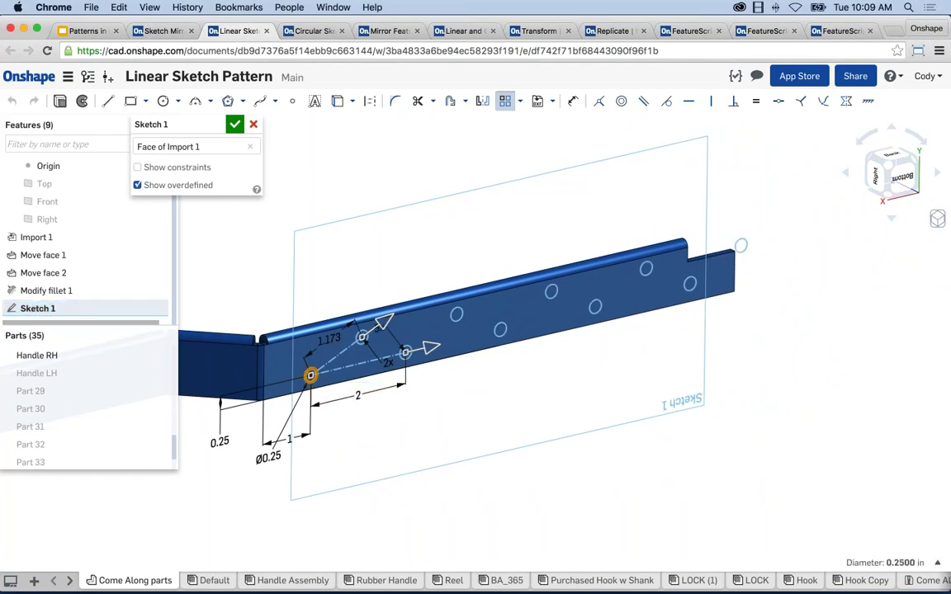
click(777, 384)
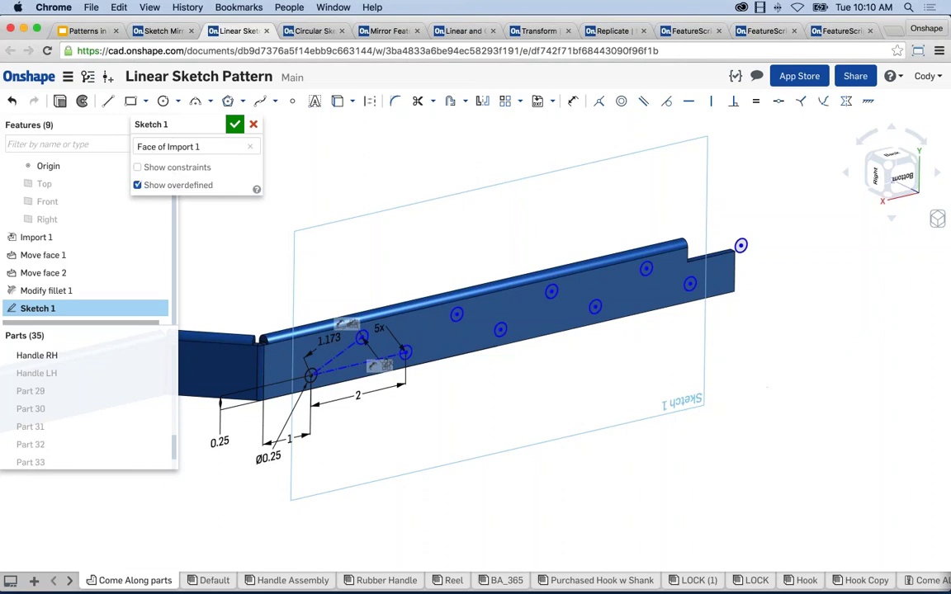
- View the sketch plane straight on and make the pattern's first direction line horizontal along the handle
key(n)
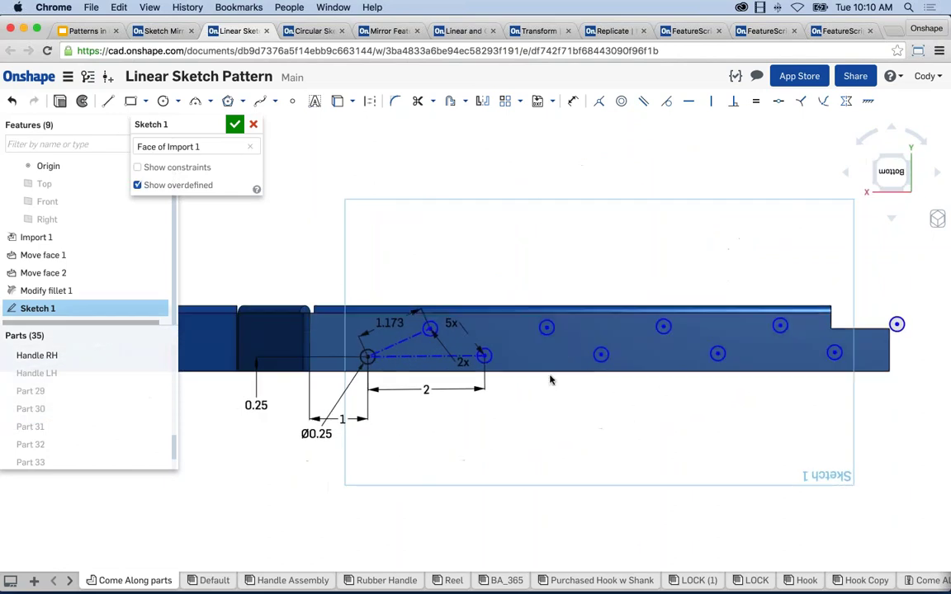
scroll(683, 363, up, 2)
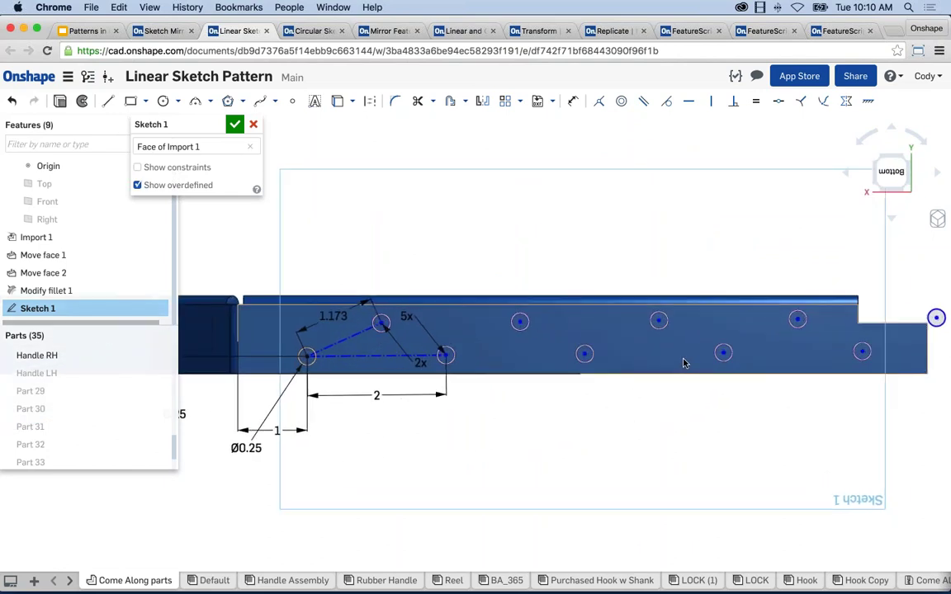
scroll(386, 355, up, 3)
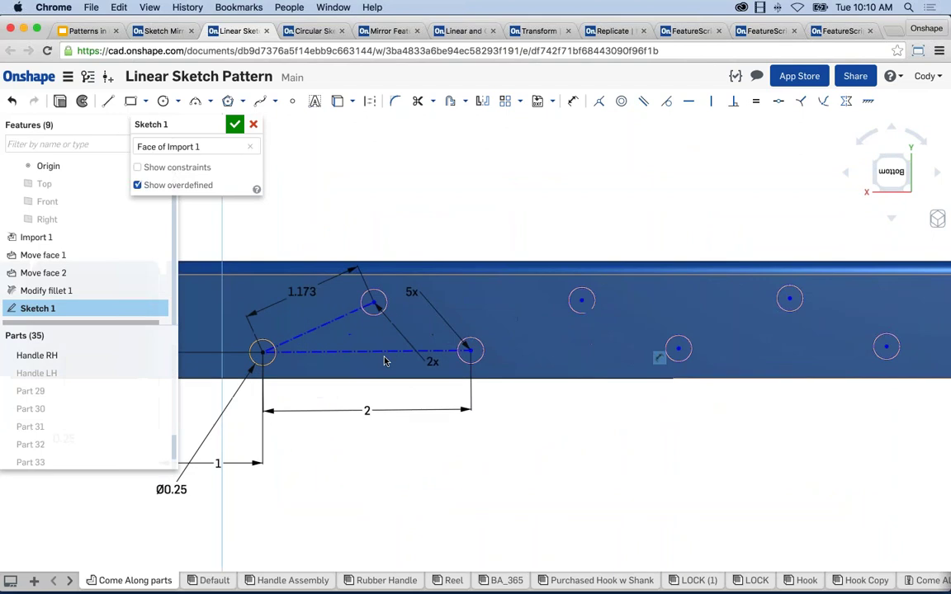
mouse_move(422, 318)
mouse_down()
mouse_move(462, 348)
mouse_move(448, 343)
mouse_move(467, 341)
mouse_up()
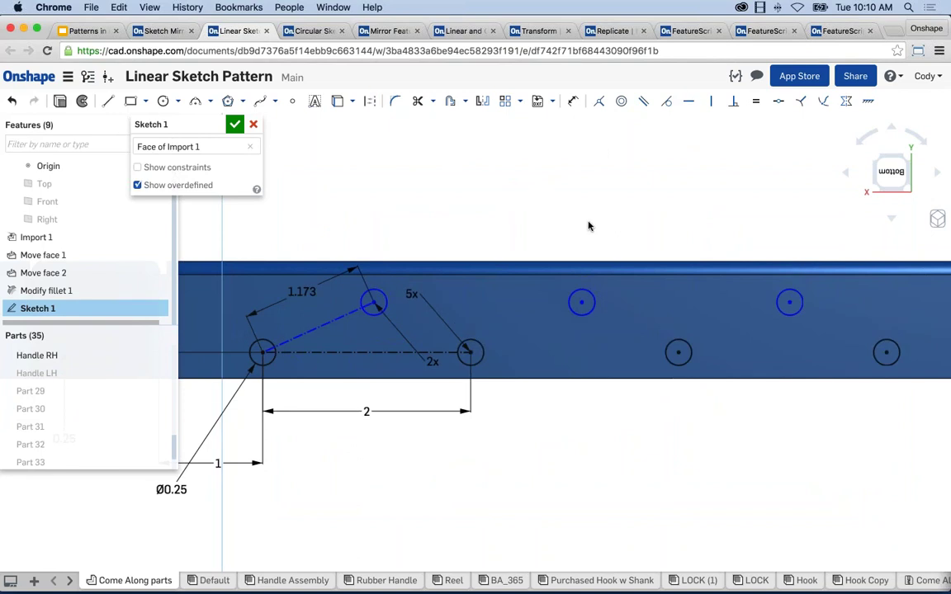
- Dimension the angle between the pattern's diagonal and horizontal direction lines at 25 degrees
mouse_move(588, 225)
middle_down()
mouse_move(543, 216)
mouse_move(462, 247)
middle_up()
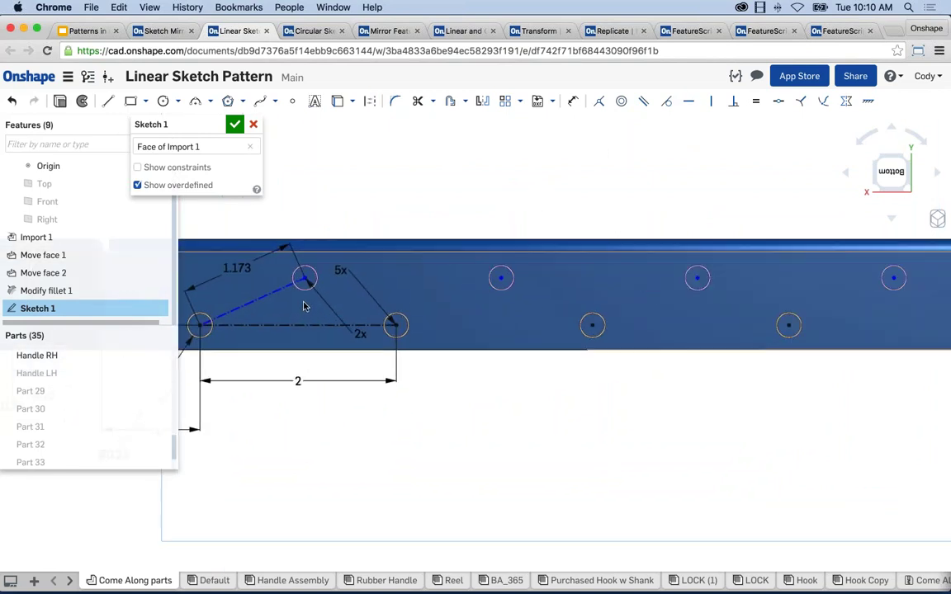
key(d)
click(247, 304)
click(263, 325)
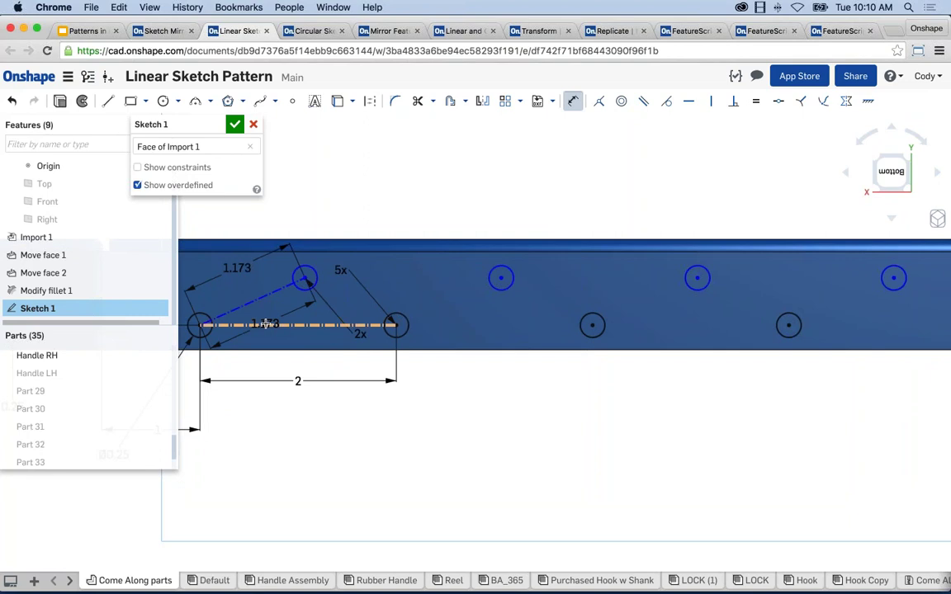
click(282, 309)
text(25)
key(Return)
scroll(561, 313, down, 1)
scroll(569, 383, down, 1)
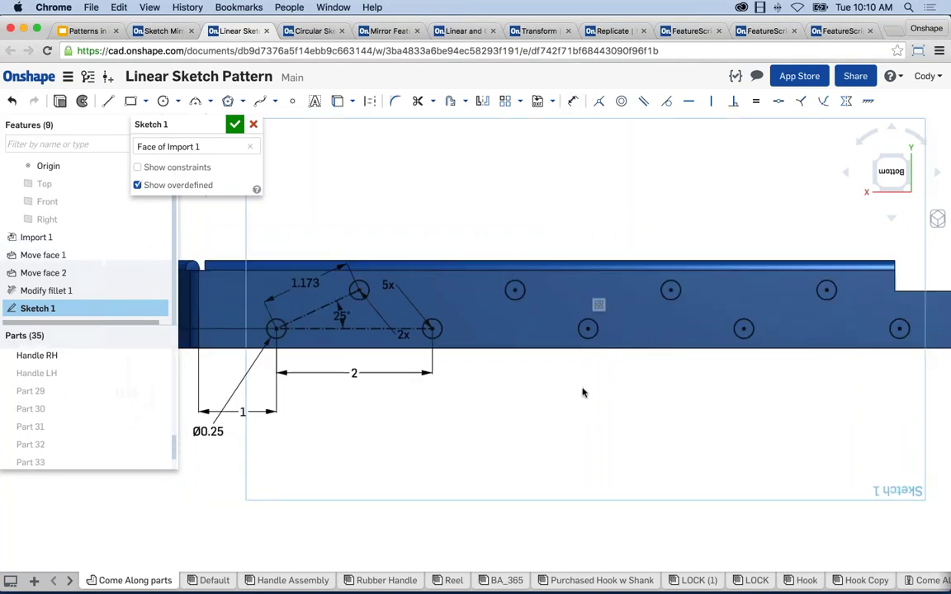
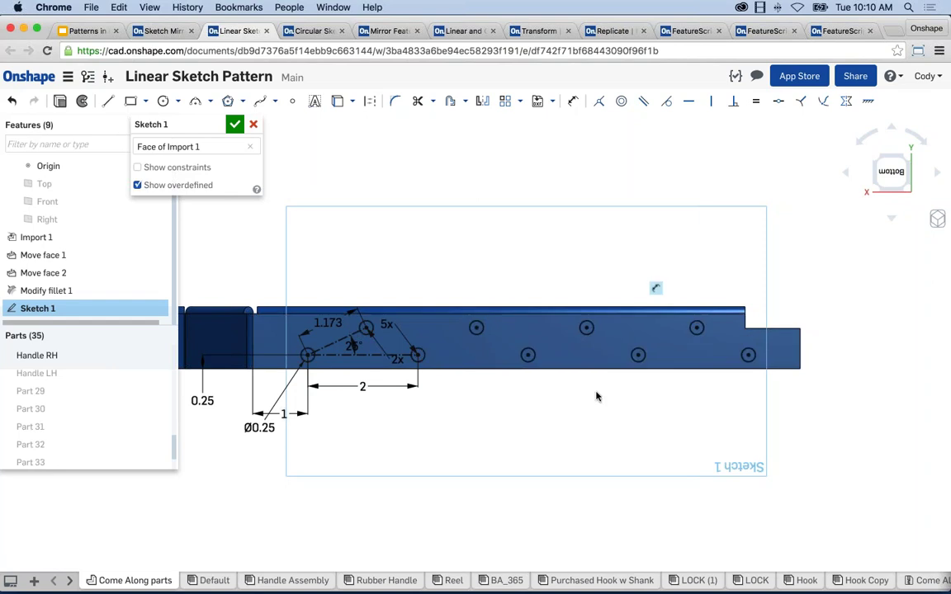
scroll(367, 394, up, 1)
scroll(367, 395, up, 1)
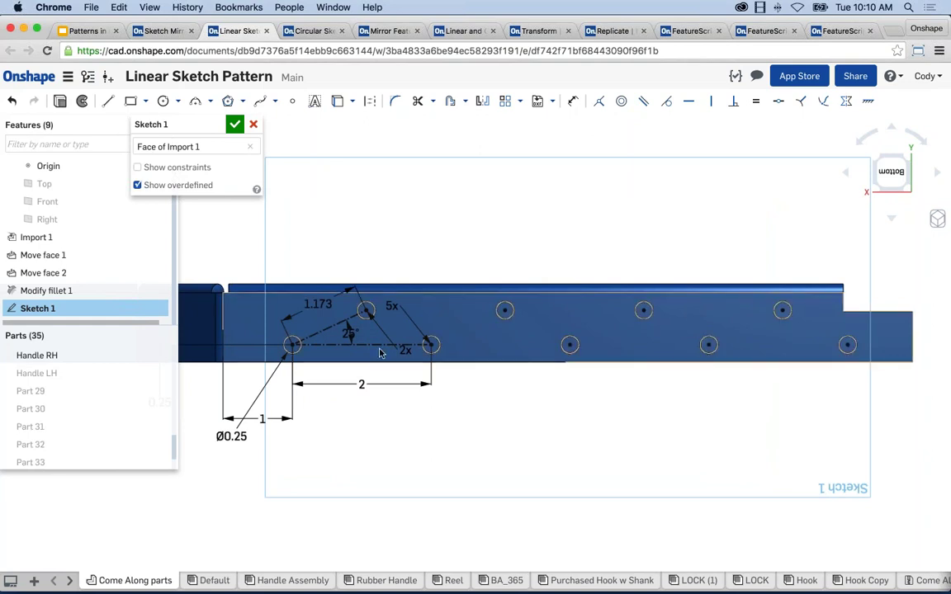
click(432, 345)
click(513, 345)
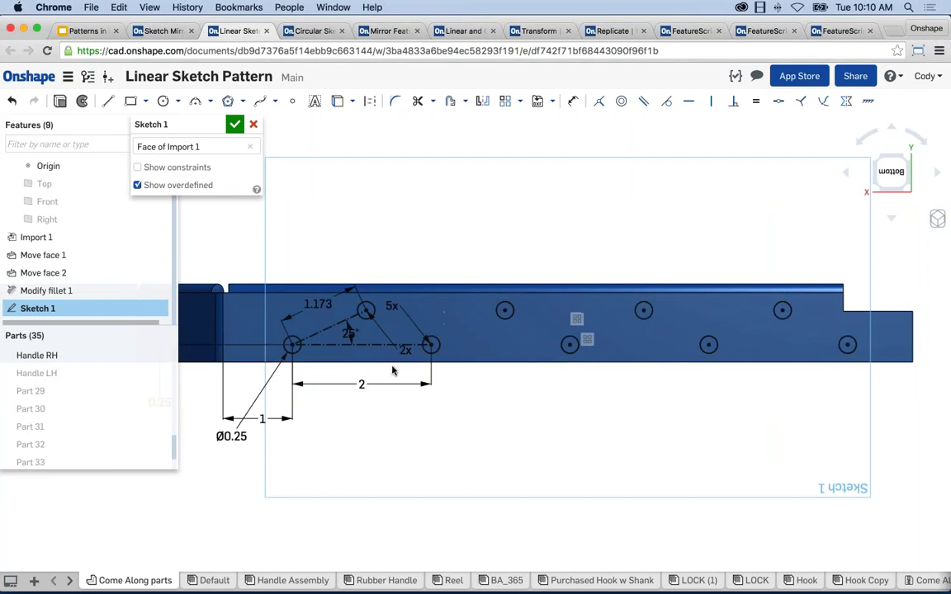
click(766, 346)
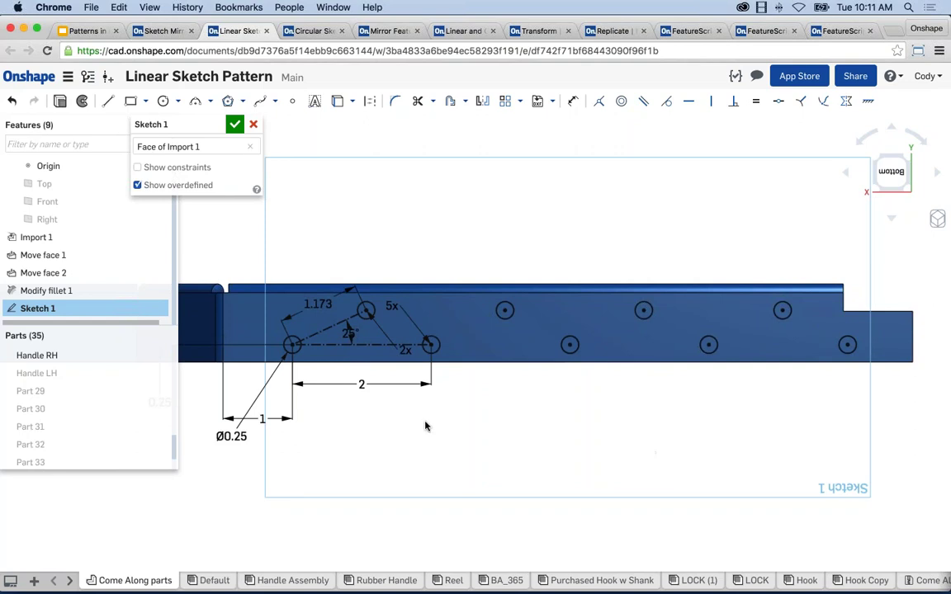
- Delete the 2 in spacing dimension between the first two circles of the lower row
click(361, 384)
key(Delete)
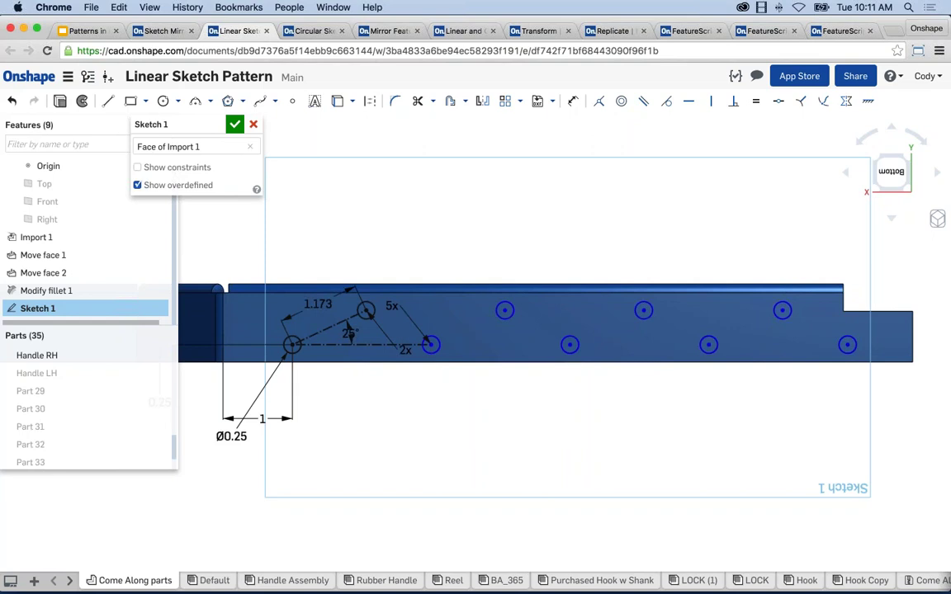
scroll(516, 404, down, 2)
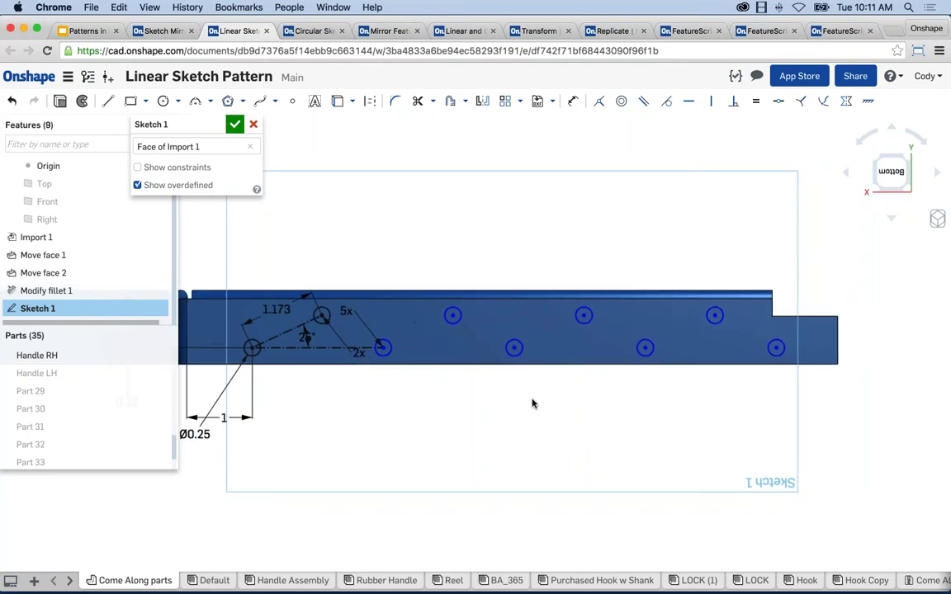
- Dimension the last lower-row circle 1 in from the handle's end edge and finish the sketch
key(u)
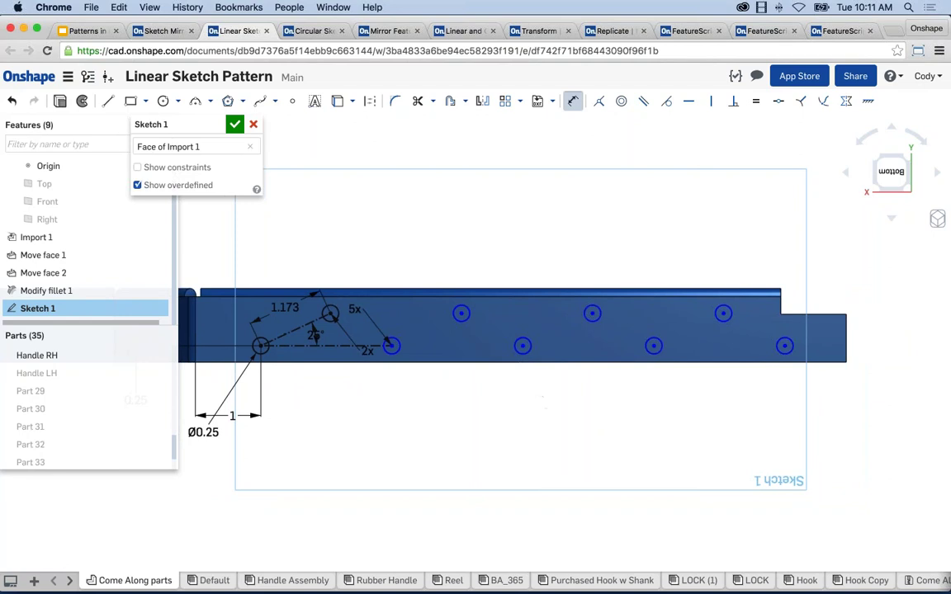
click(844, 347)
click(785, 346)
click(819, 392)
text(1)
key(Return)
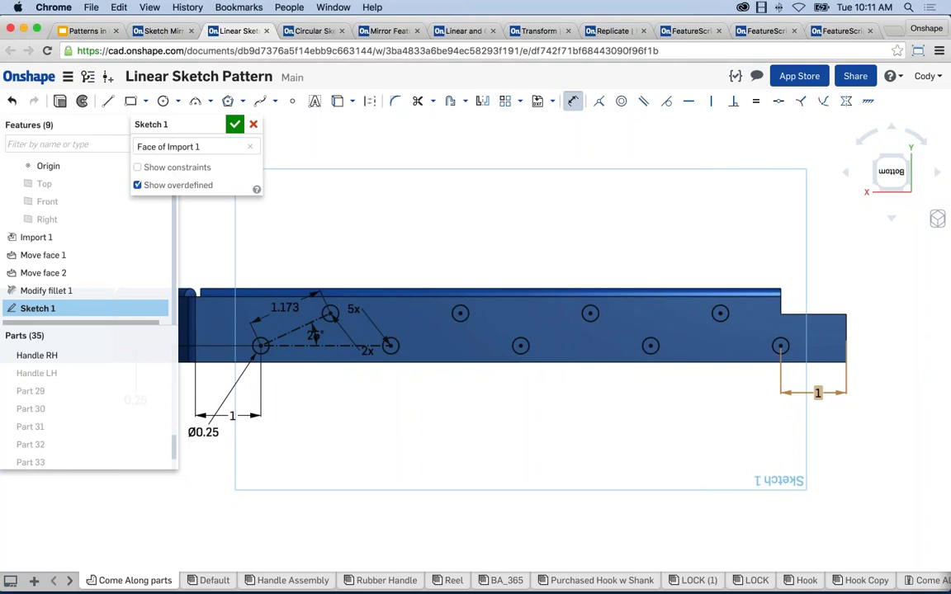
scroll(636, 452, down, 2)
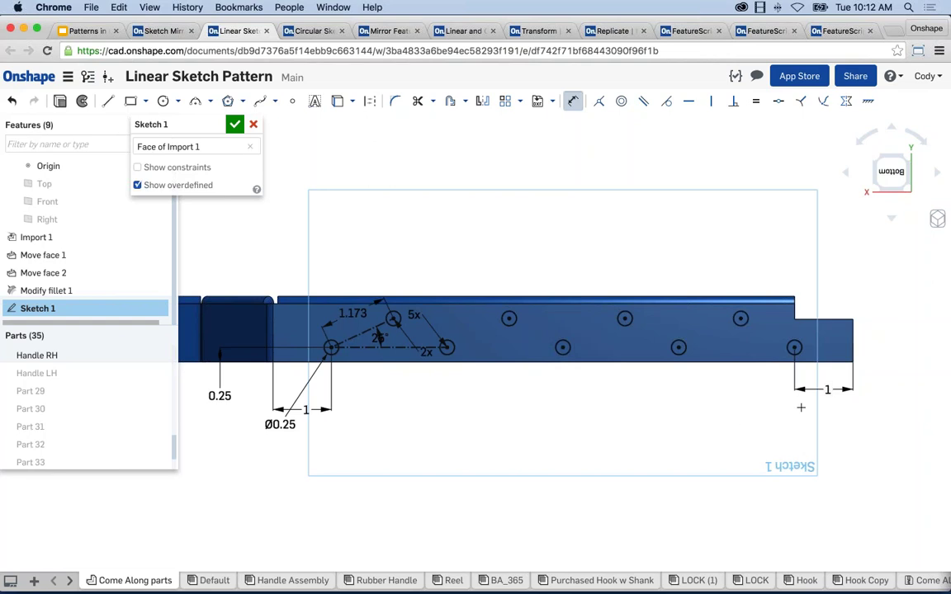
scroll(704, 427, down, 2)
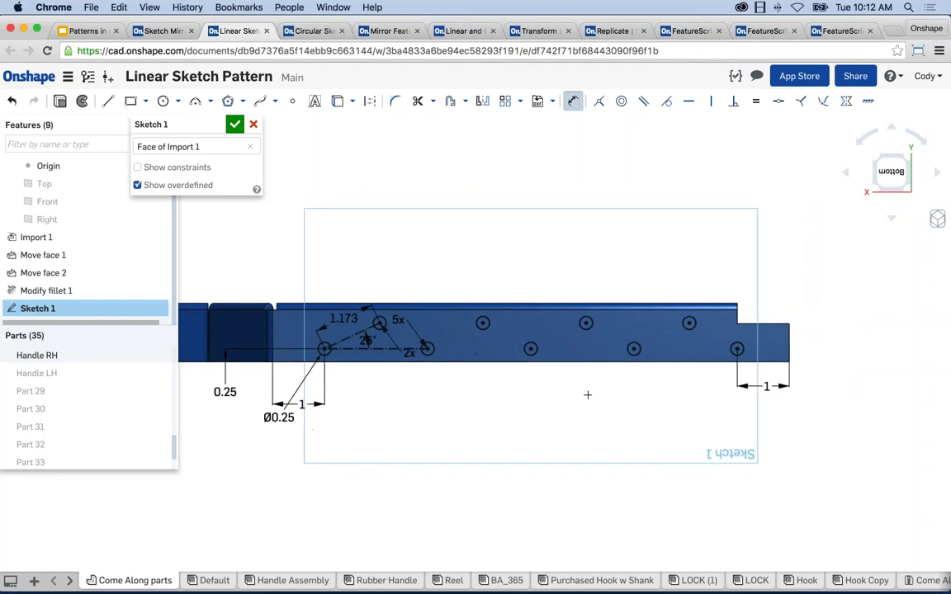
click(234, 124)
- Switch to the Circular Sketch Pattern document and start a sketch on the seal retainer's large flat end face, viewed straight on
click(318, 33)
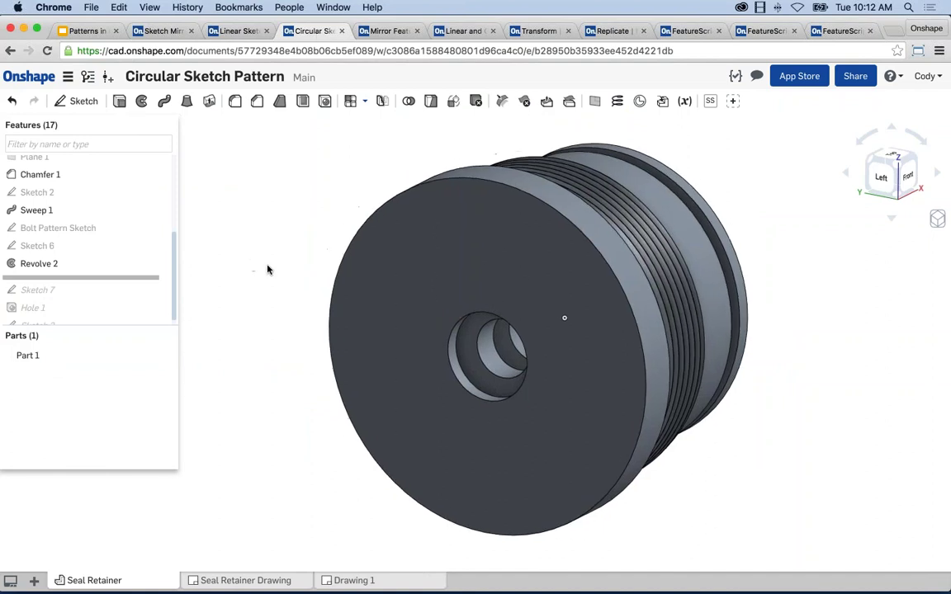
click(412, 269)
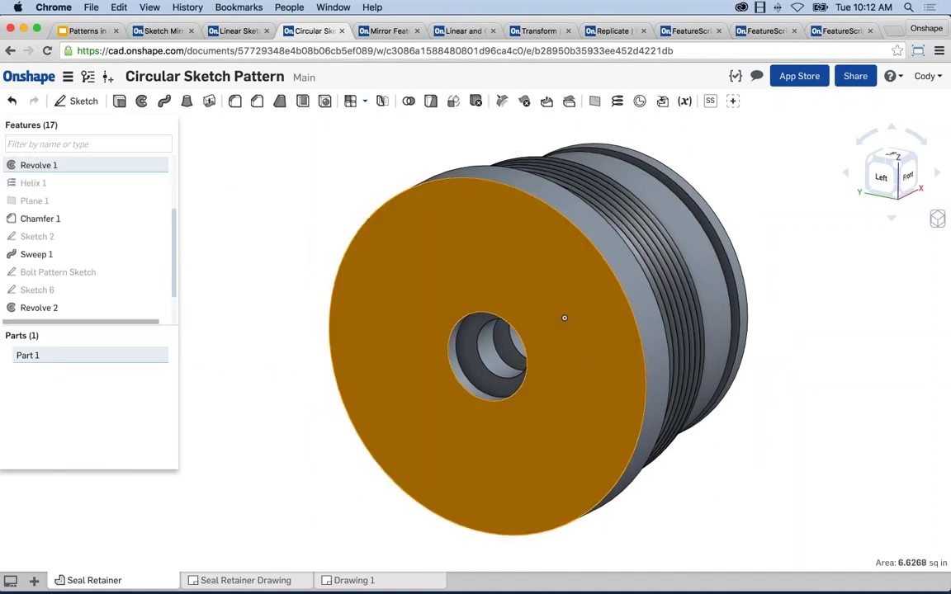
key(shift+s)
key(n)
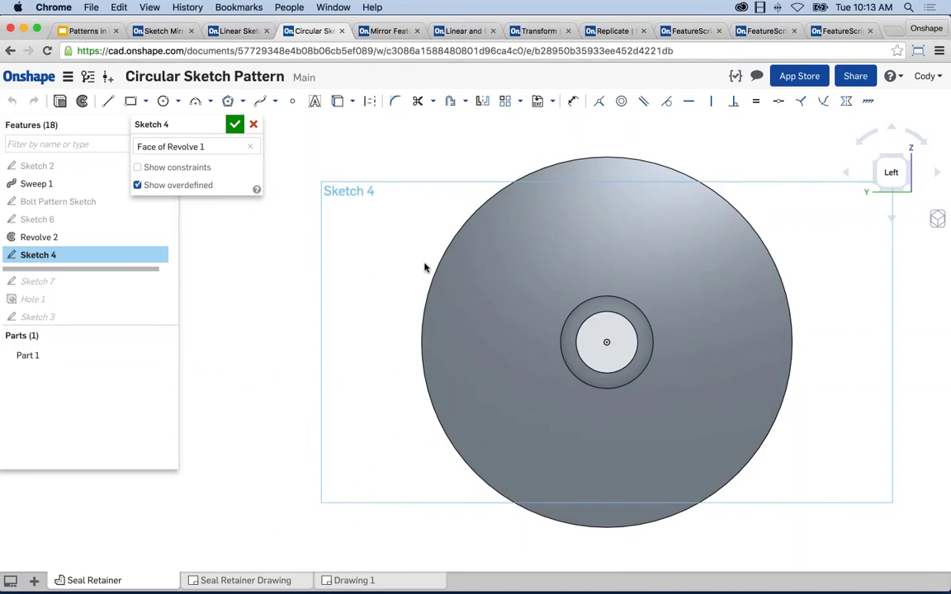
- Sketch a circle directly above the center hole and set its diameter to 0.25 in
click(163, 100)
click(602, 233)
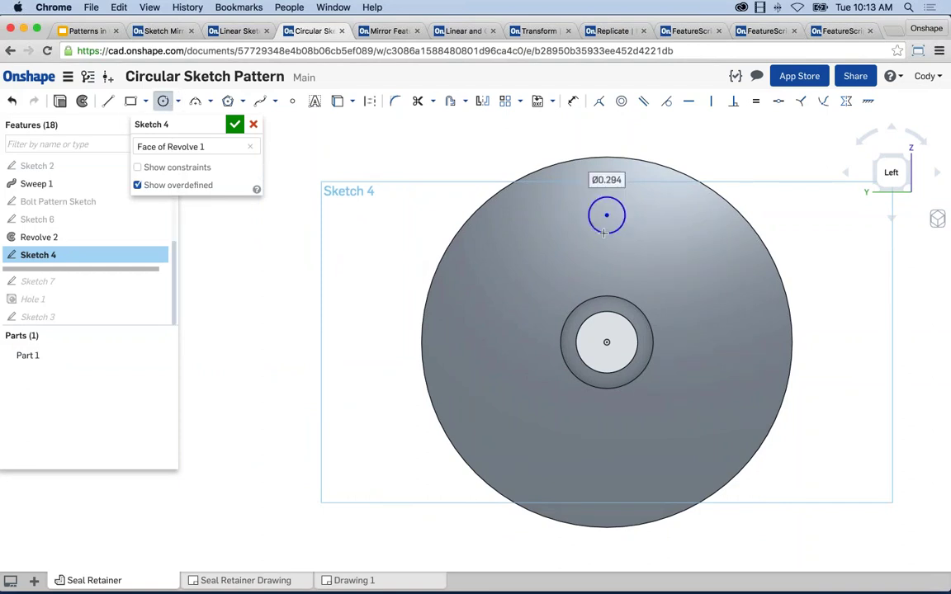
key(d)
click(592, 202)
click(473, 122)
key(BackSpace)
text(0.25)
key(Return)
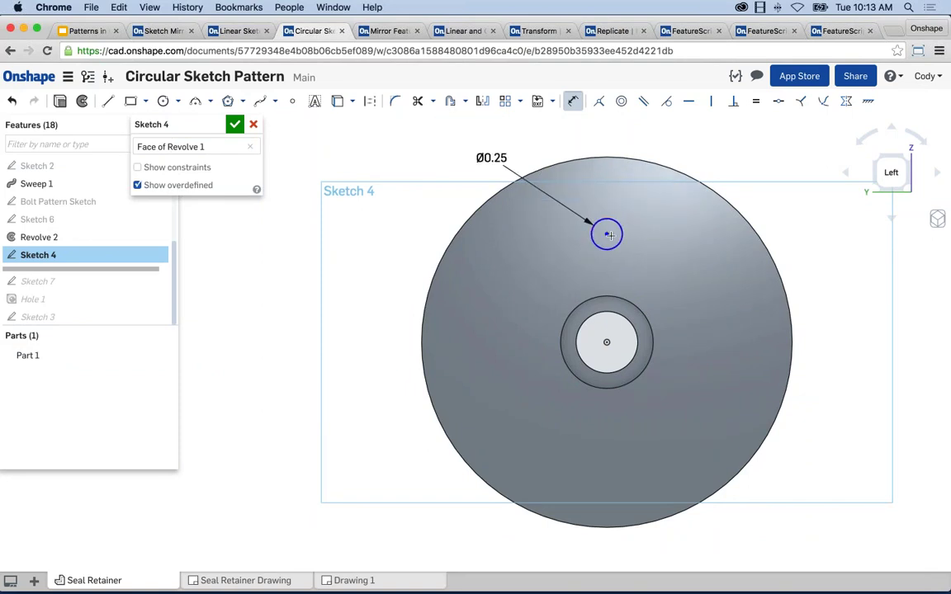
- Dimension the small circle's center 1 in vertically from the center point of the face
click(607, 233)
click(607, 342)
click(373, 282)
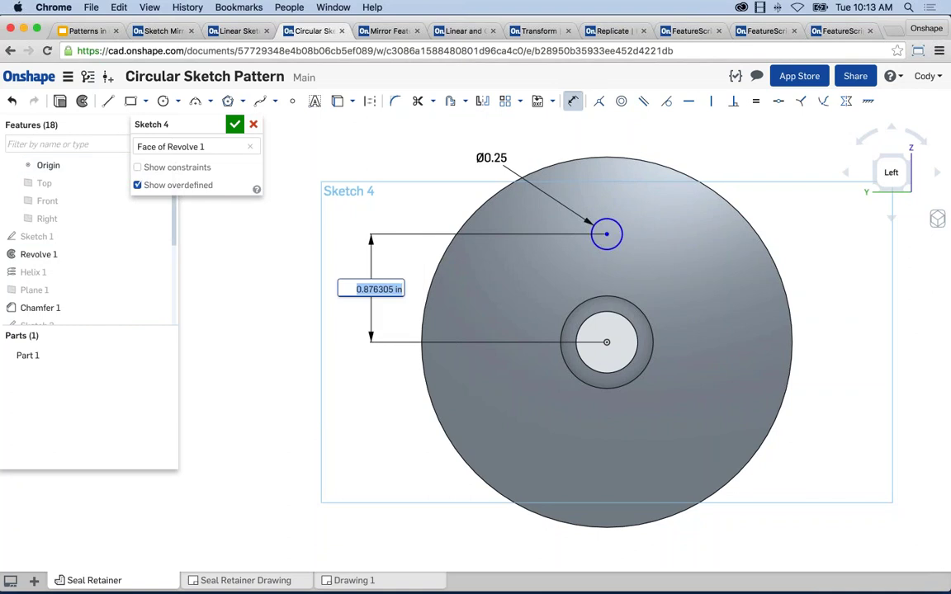
key(BackSpace)
text(1)
key(Return)
key(Escape)
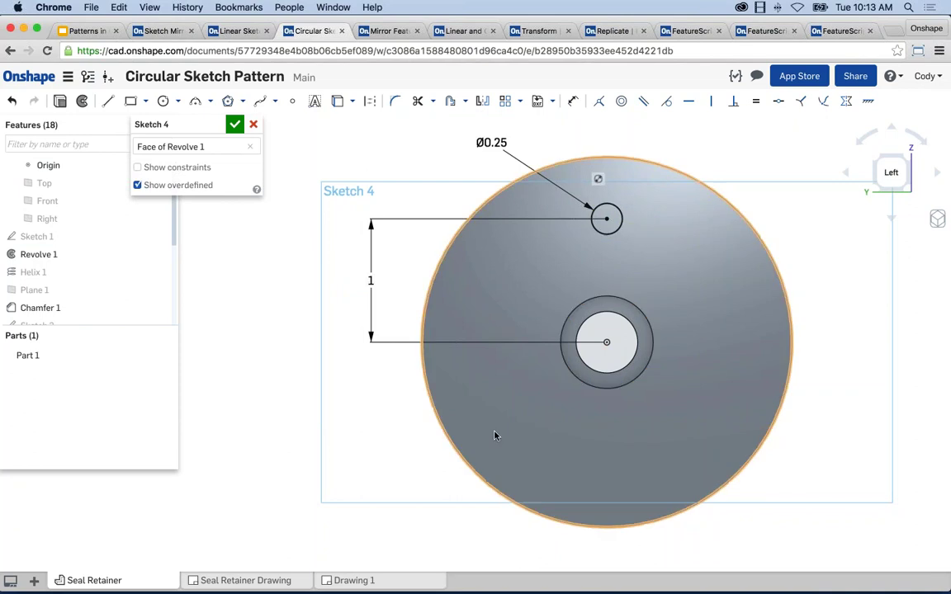
- Create a circular sketch pattern of the 0.25 in circle around the face's center with 4 instances
click(520, 101)
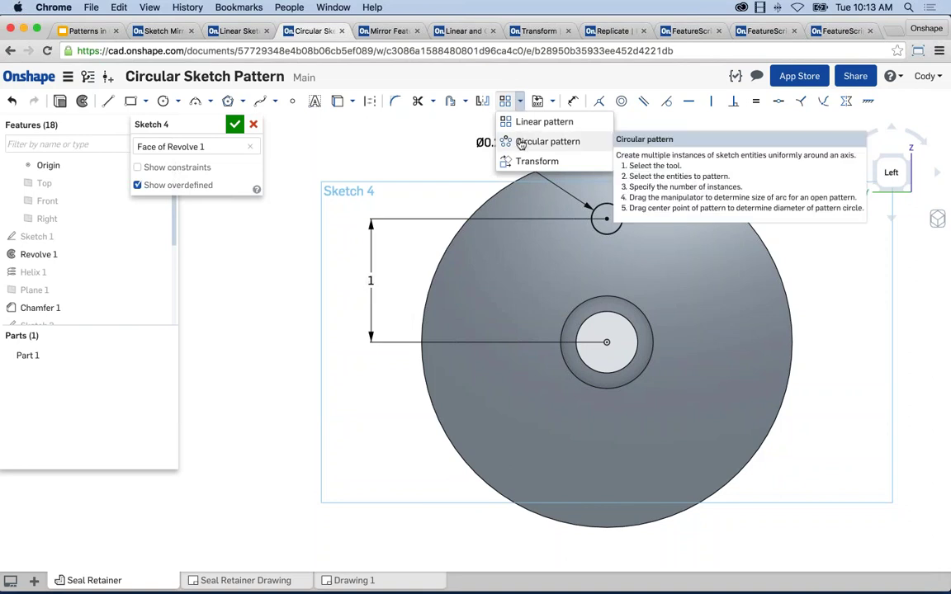
click(521, 143)
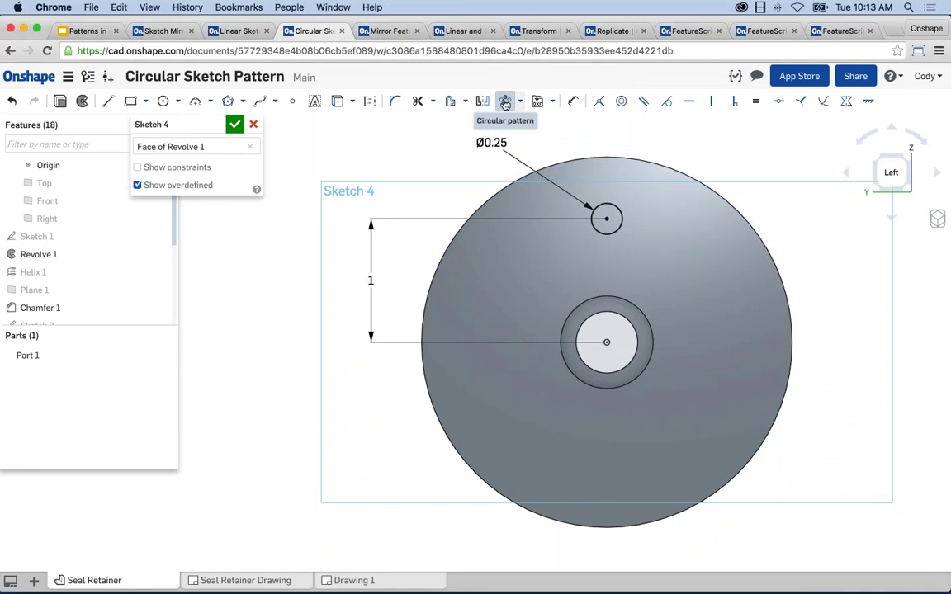
click(612, 211)
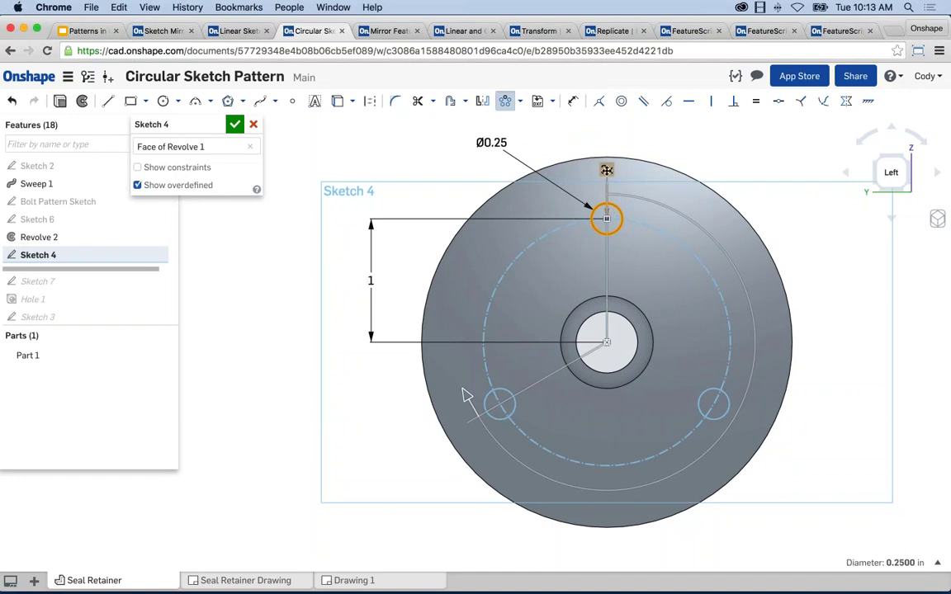
double_click(606, 170)
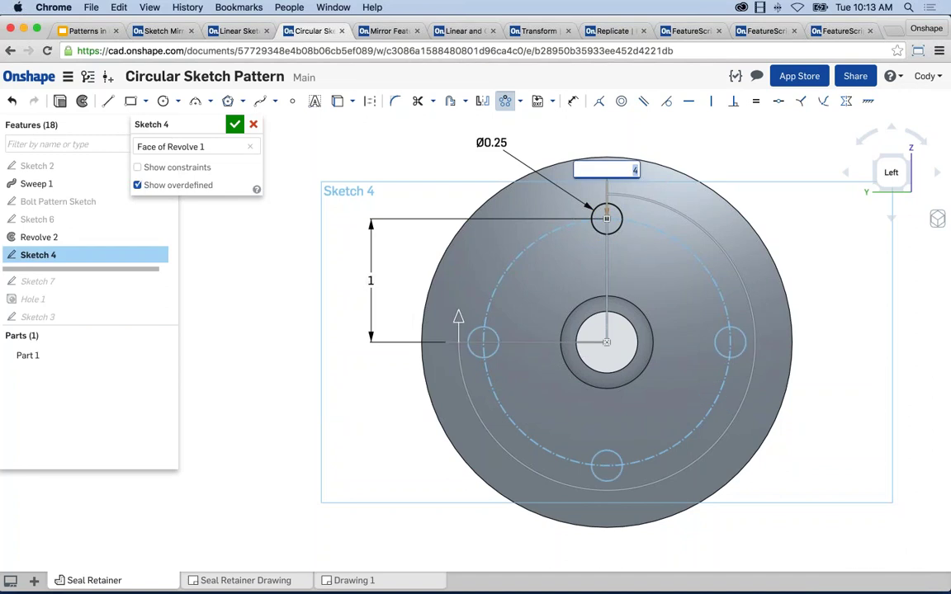
key(Return)
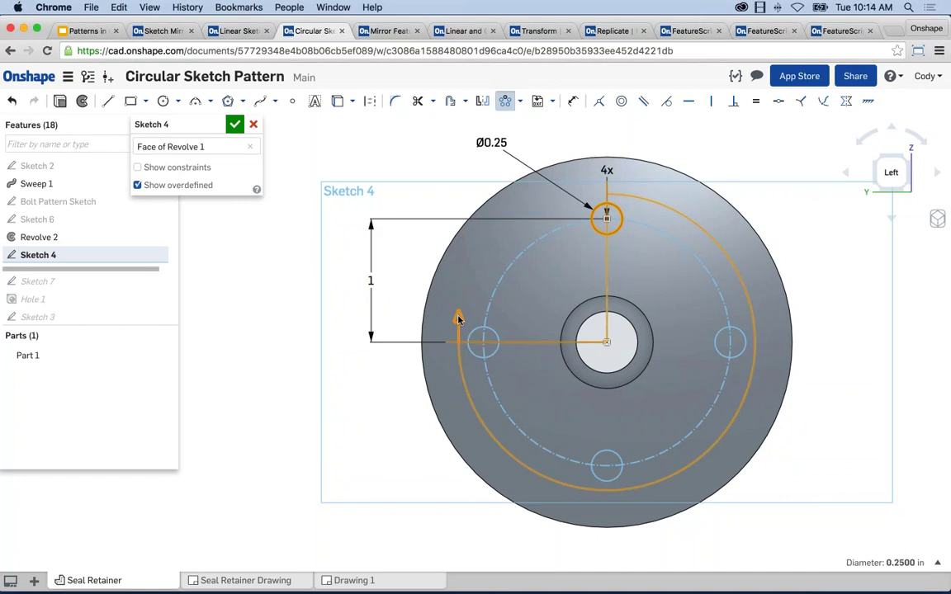
- Turn the circular pattern into an open arc spanning 180°
drag(458, 319, 600, 446)
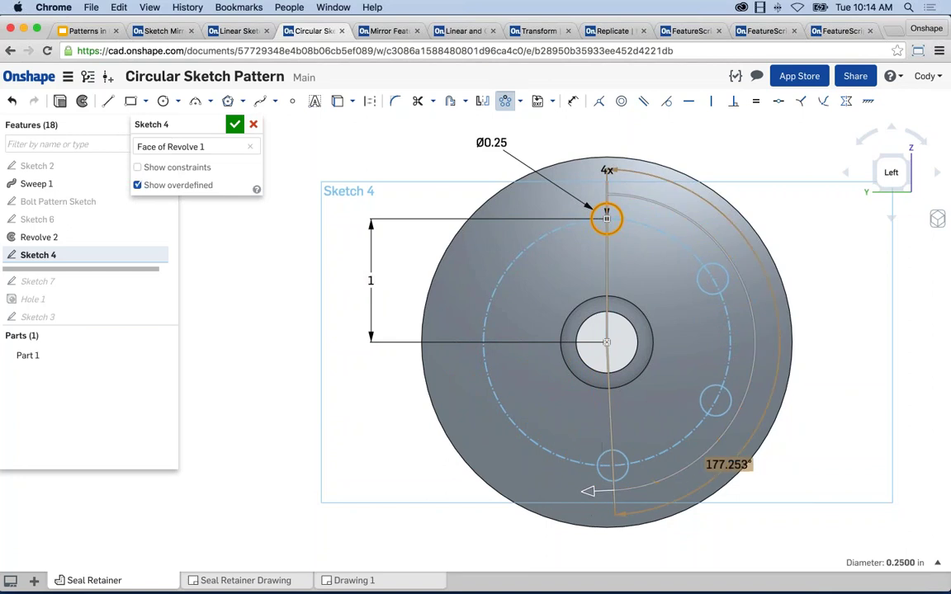
double_click(726, 464)
text(180)
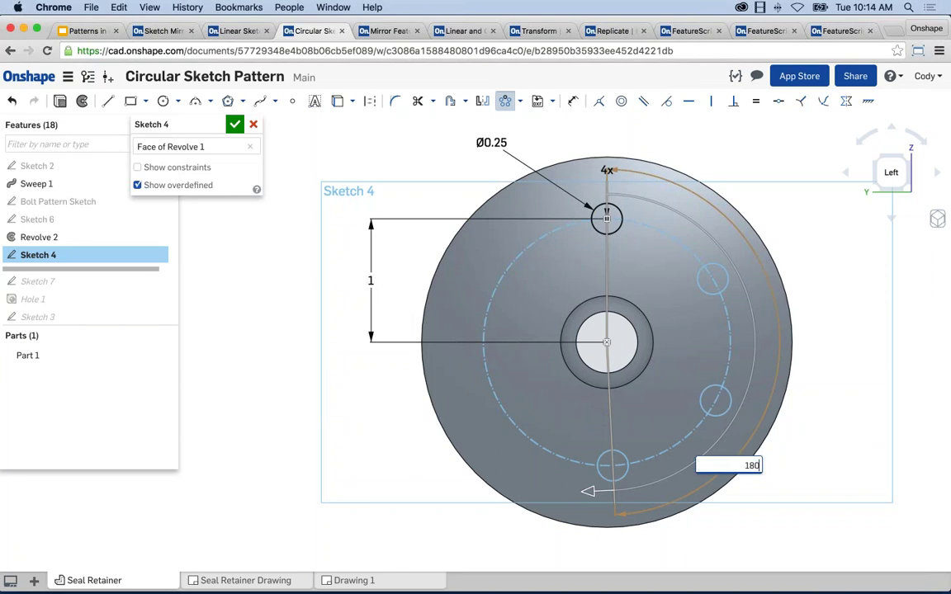
key(Return)
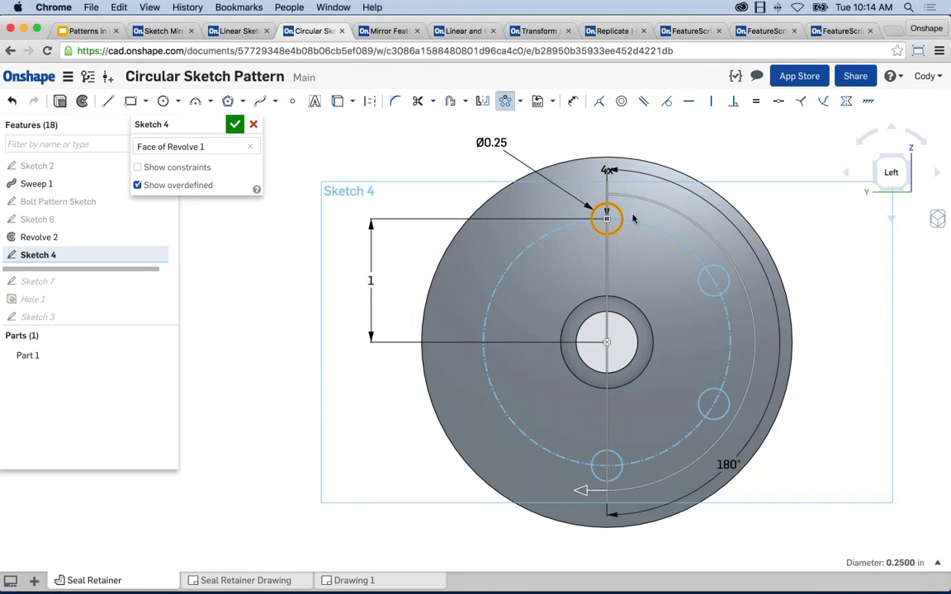
- Widen the pattern's arc to 270°, keep its center point on the face's center and accept the pattern
click(631, 553)
drag(578, 488, 429, 334)
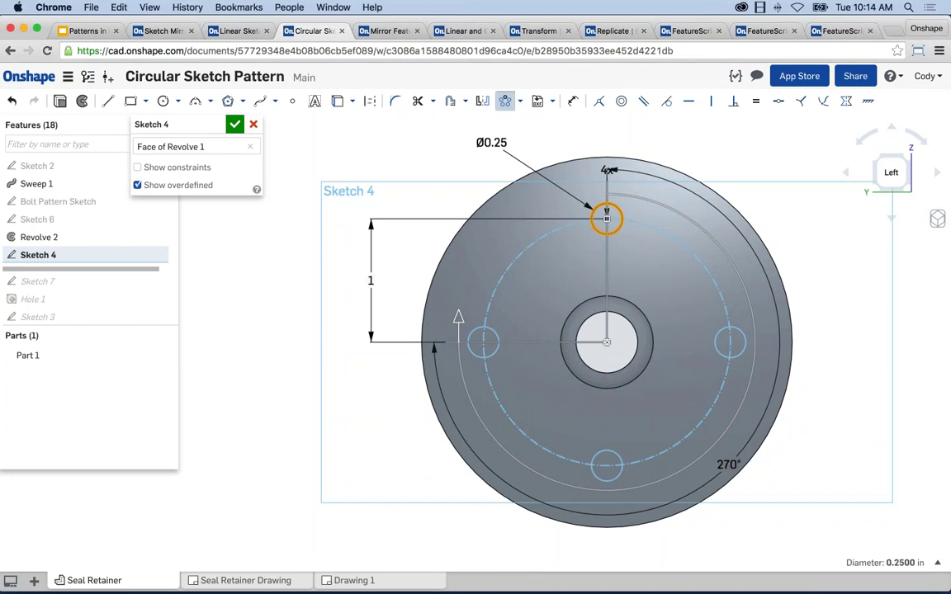
click(392, 275)
click(621, 337)
drag(605, 345, 563, 288)
scroll(579, 408, down, 3)
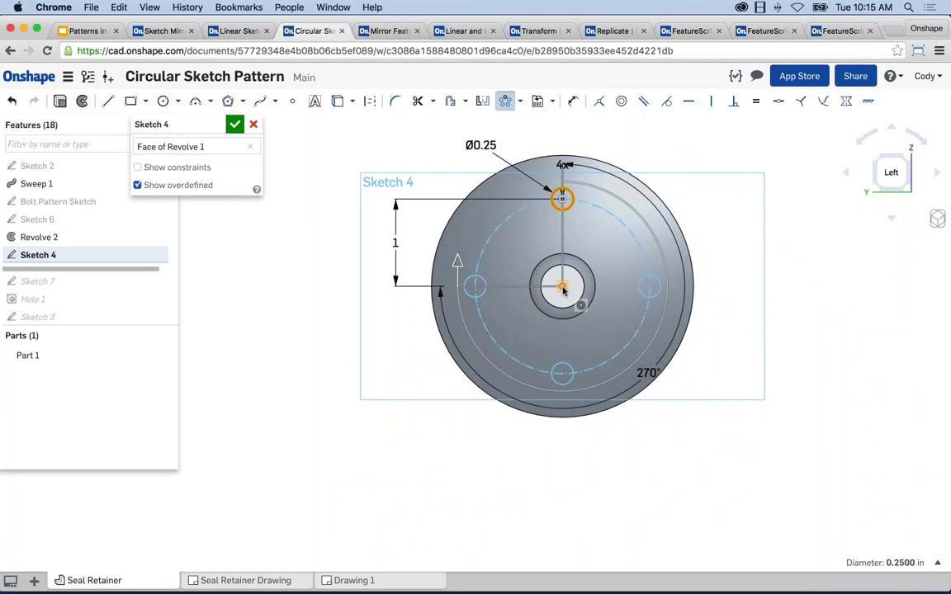
mouse_move(562, 286)
mouse_down()
mouse_move(577, 316)
mouse_move(562, 286)
mouse_up()
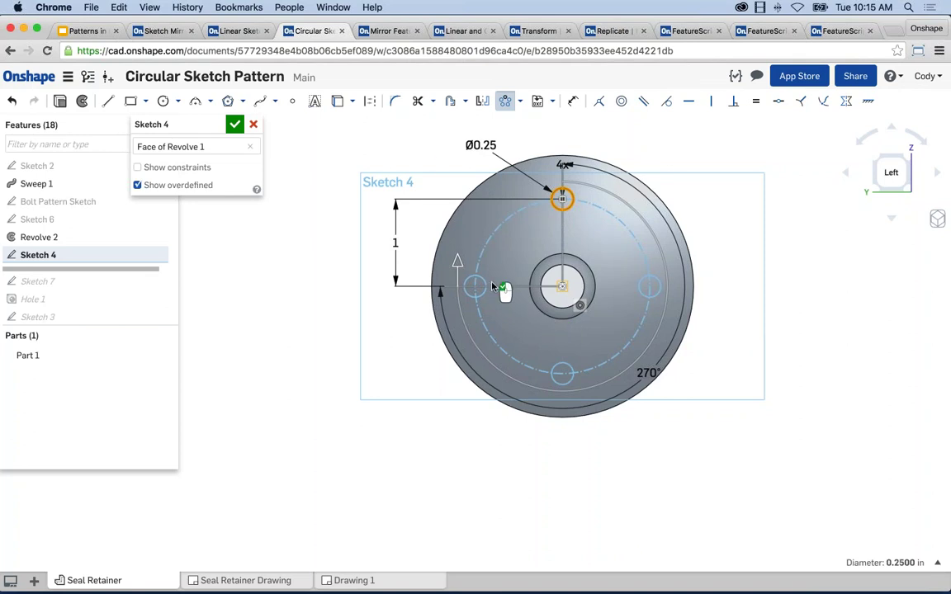
click(357, 135)
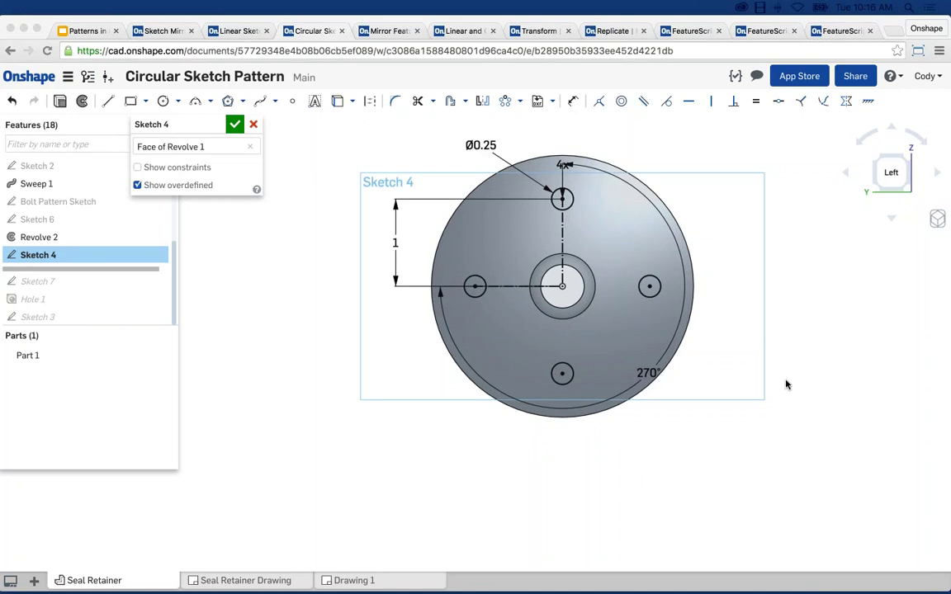
- Set the original hole circle's diameter to 0.375 in and then back to 0.25 in
drag(478, 146, 461, 145)
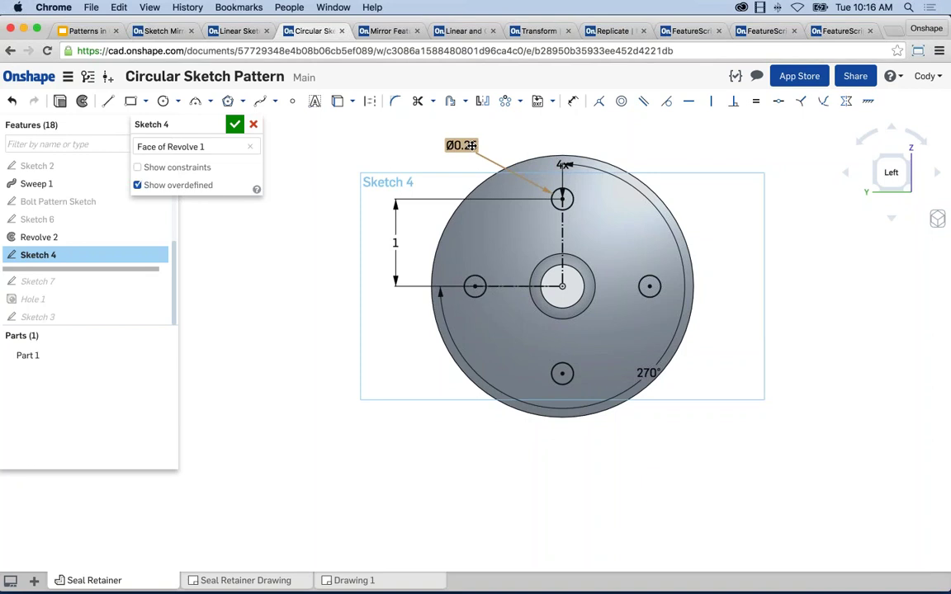
double_click(469, 145)
text(0.375)
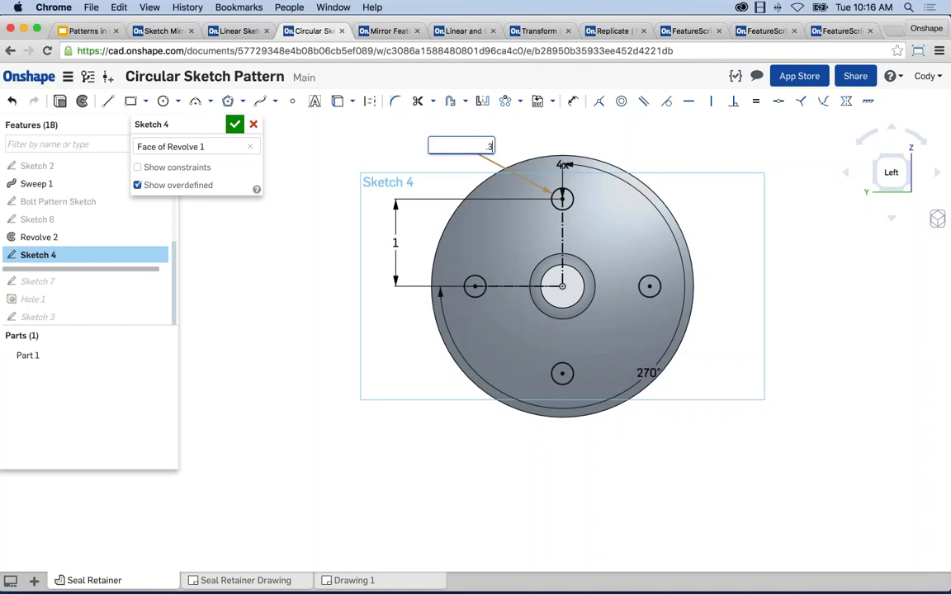
key(Return)
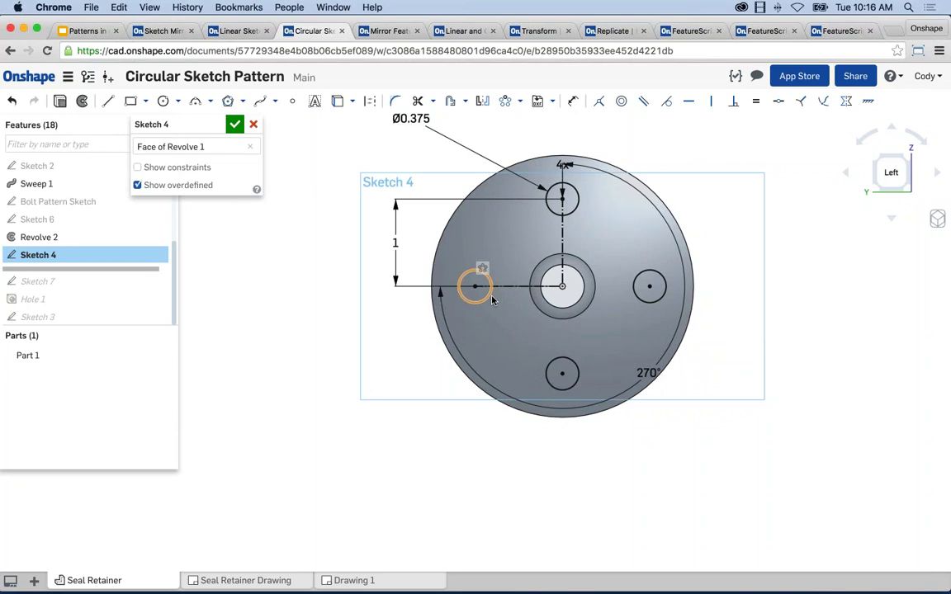
double_click(411, 118)
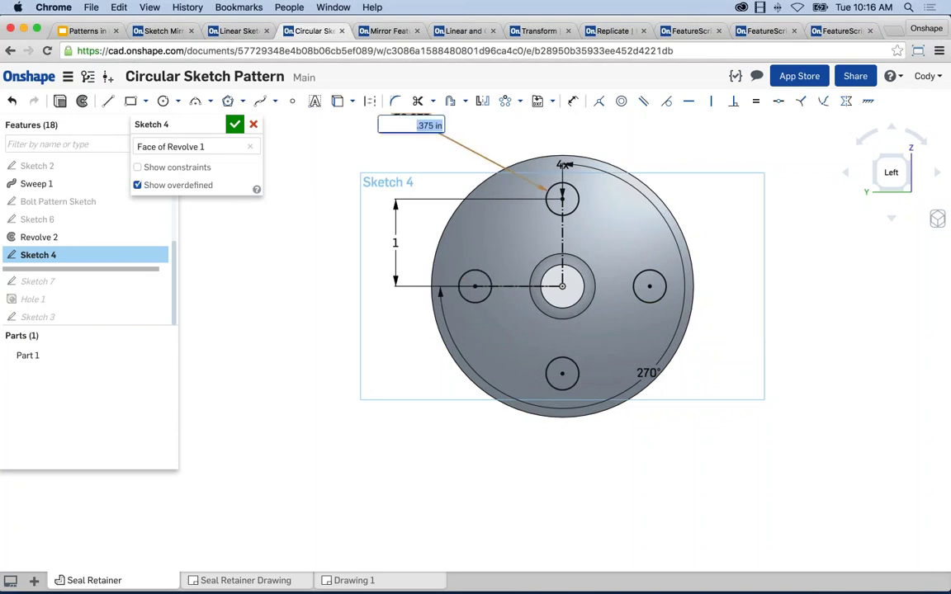
text(.25)
key(Return)
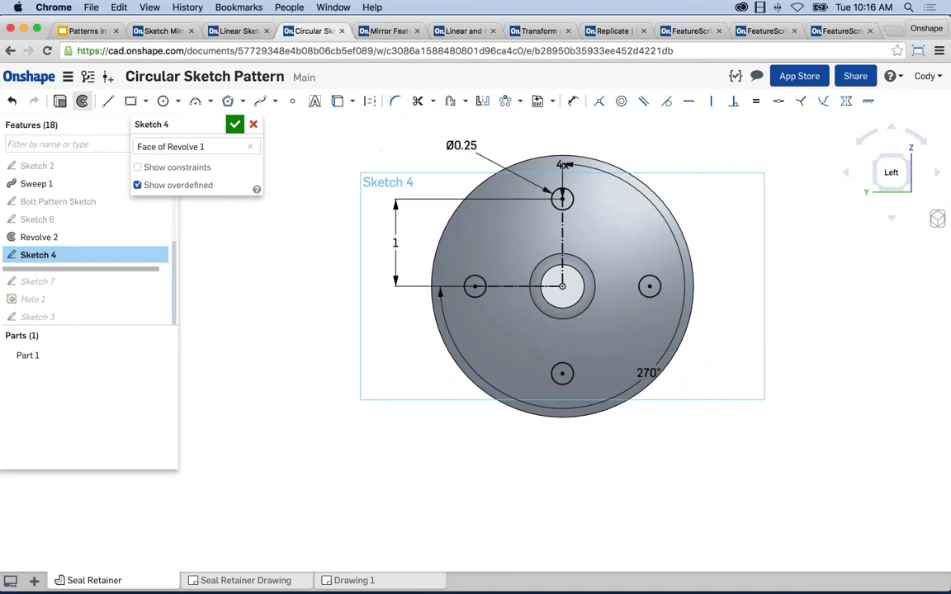
- Extrude the patterned circles as a 0.25 in removal into the seal retainer's end face and show the result in isometric view
click(59, 101)
click(201, 160)
click(226, 219)
text(.25)
key(Return)
key(Return)
key(shift+7)
scroll(628, 231, up, 5)
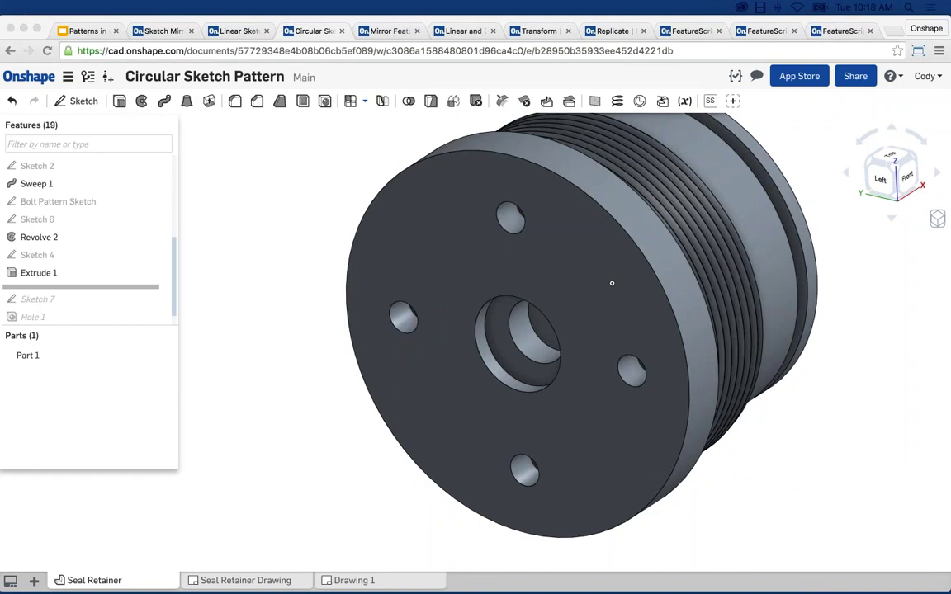
key(f)
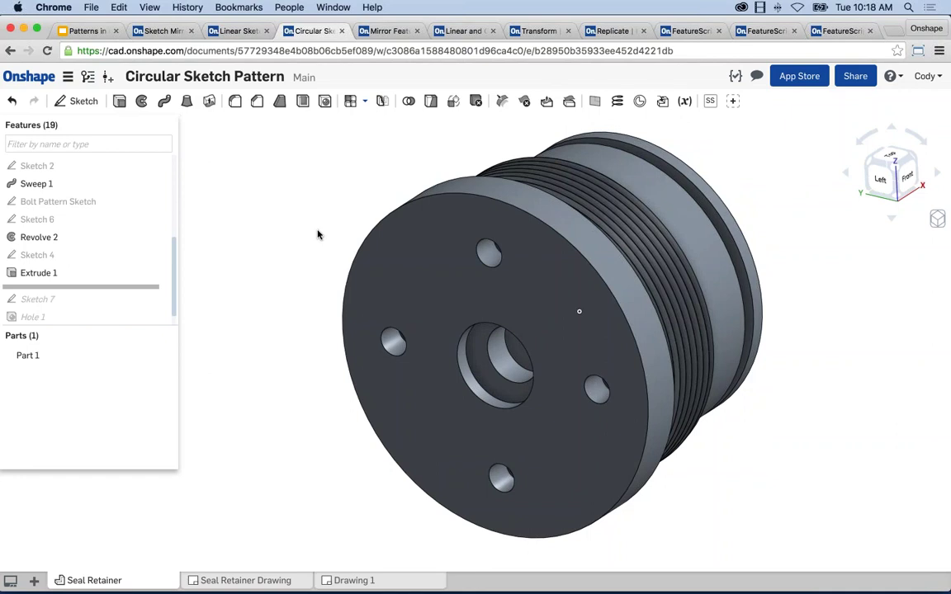
middle_drag(318, 235, 326, 234)
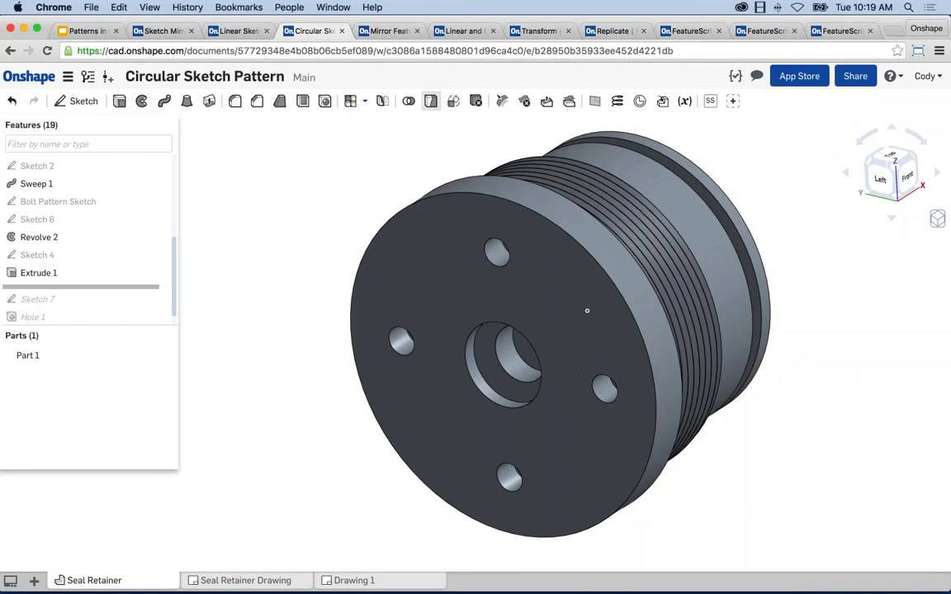
- Switch to the Mirror Feature document and start a Mirror feature of type Part mirror
click(395, 30)
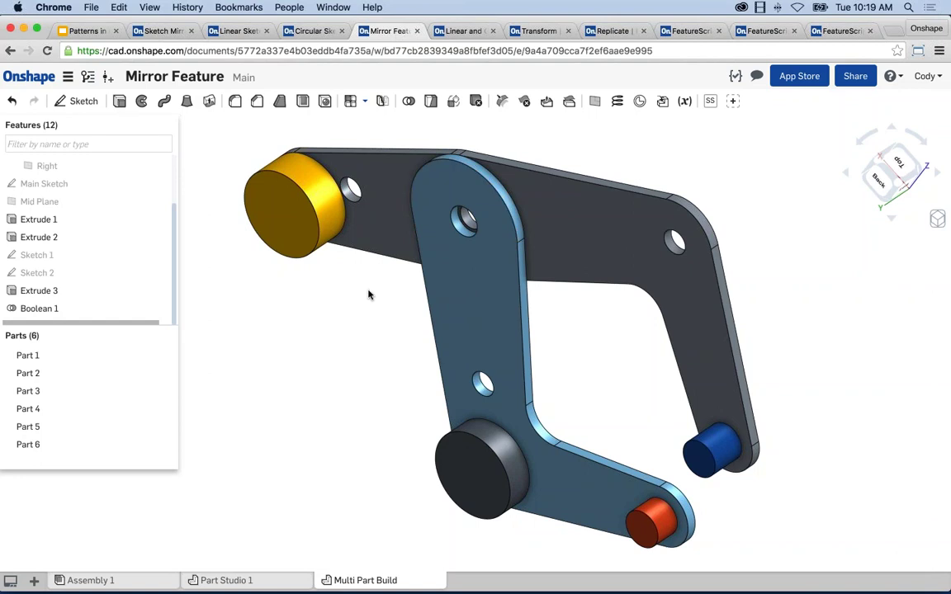
right_drag(392, 141, 386, 116)
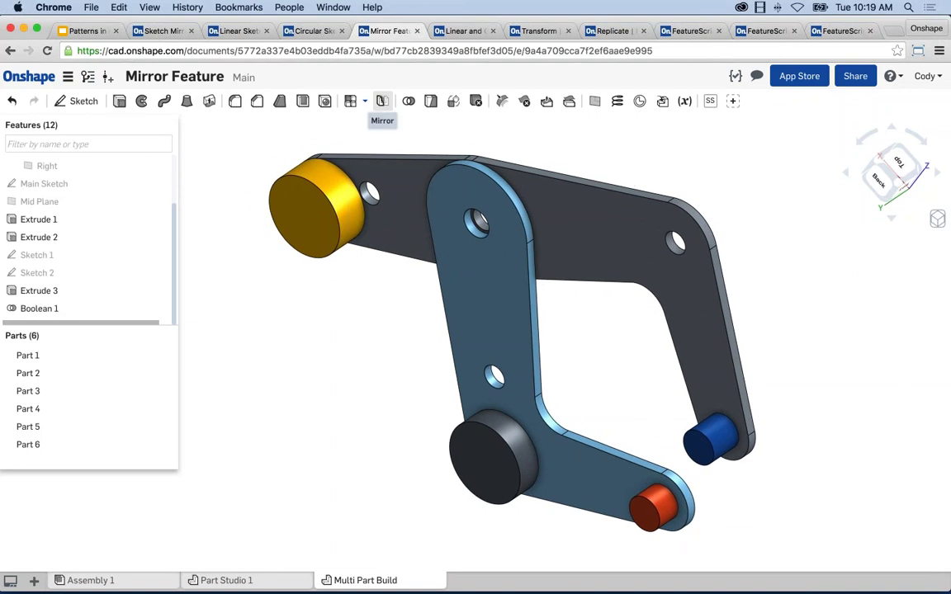
click(382, 101)
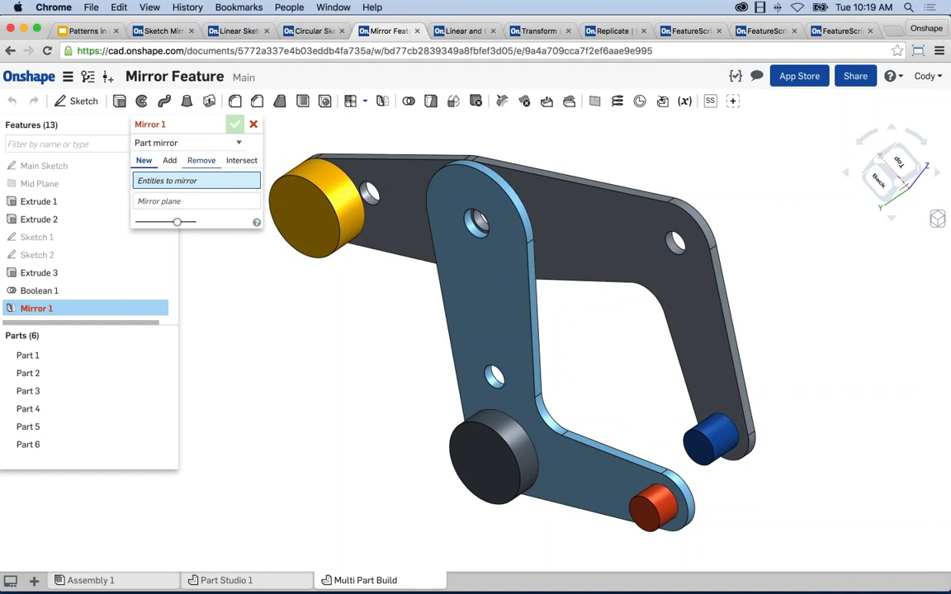
click(178, 144)
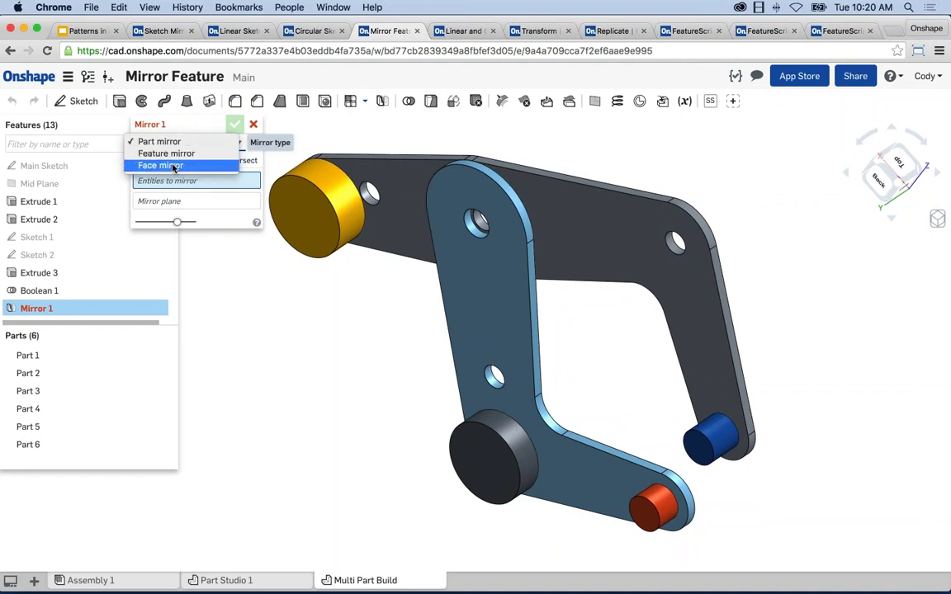
click(160, 141)
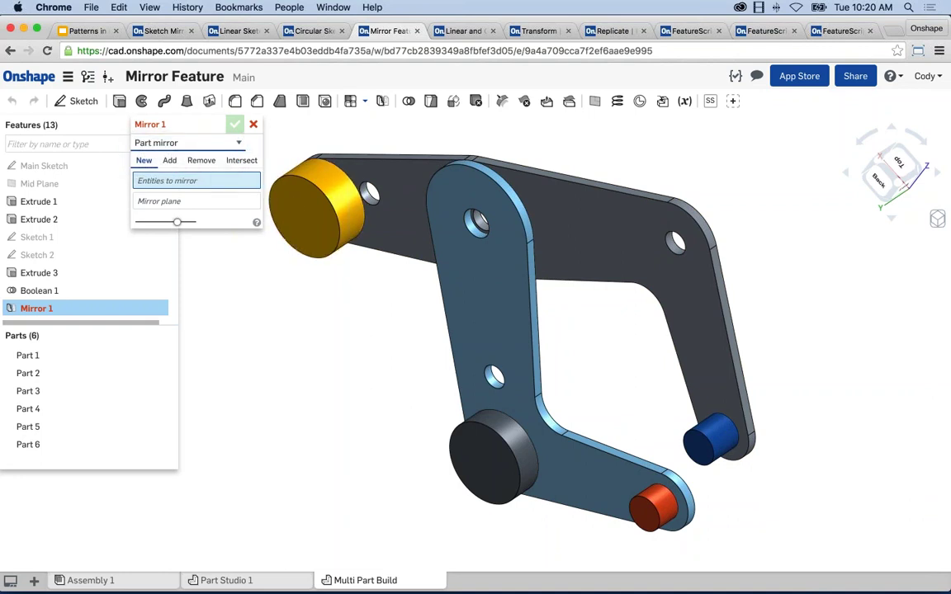
click(161, 143)
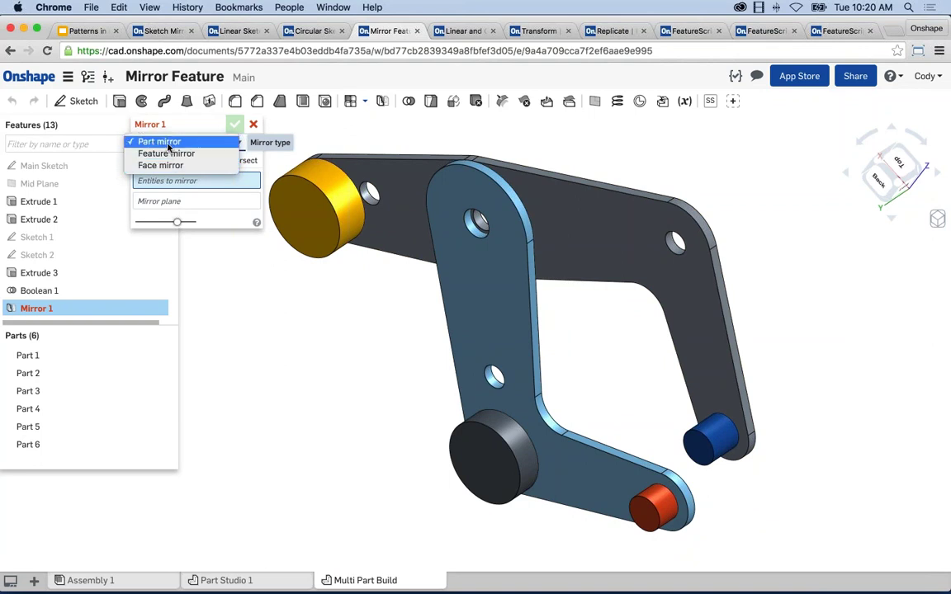
click(167, 146)
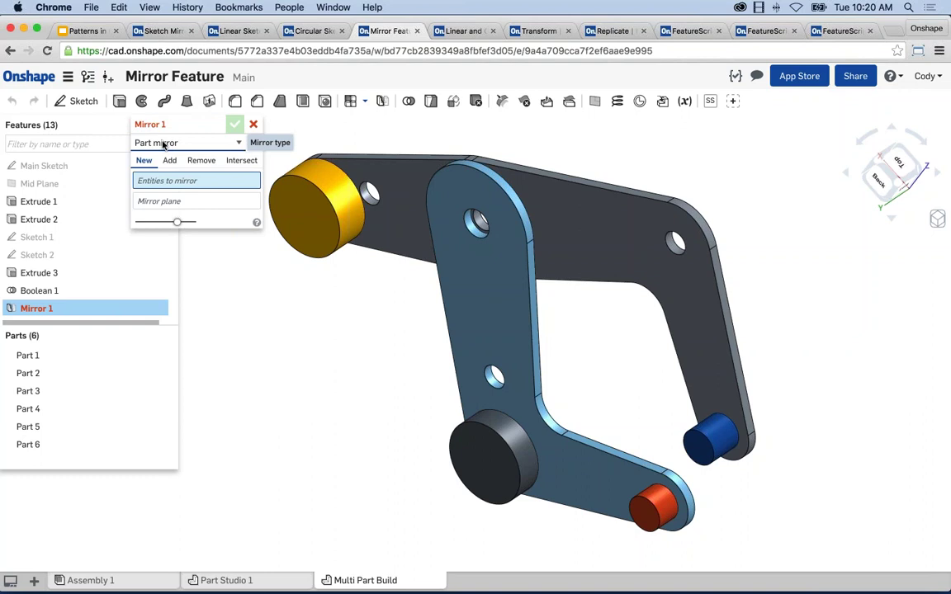
- Mirror the yellow, dark grey, red and blue cylinders about Mid Plane as new parts
click(280, 186)
click(487, 455)
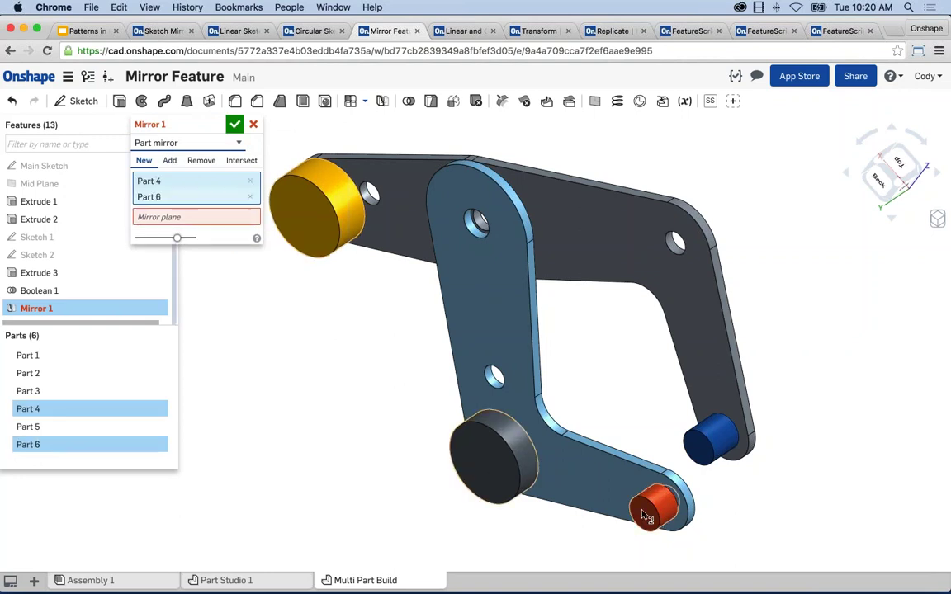
click(696, 444)
click(533, 325)
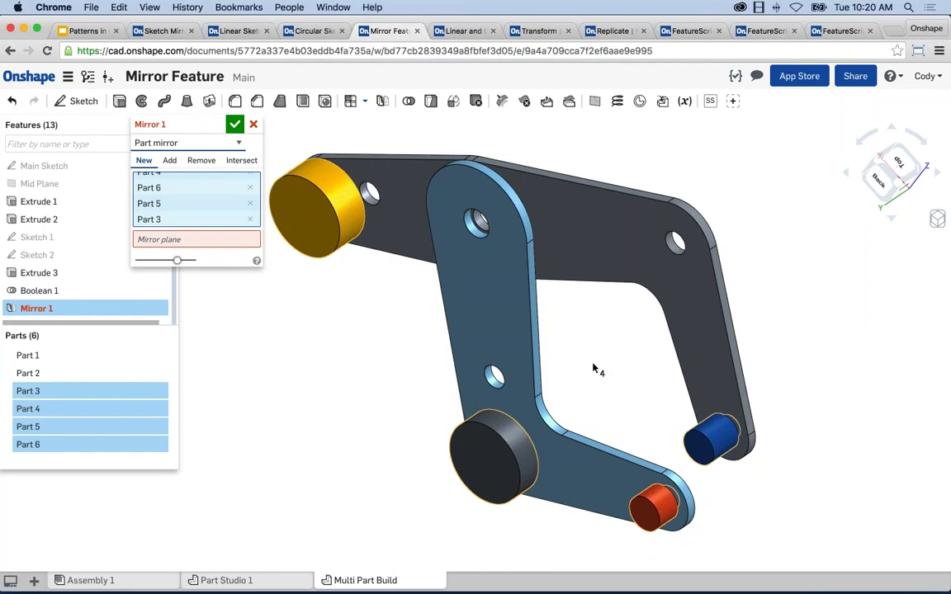
click(204, 240)
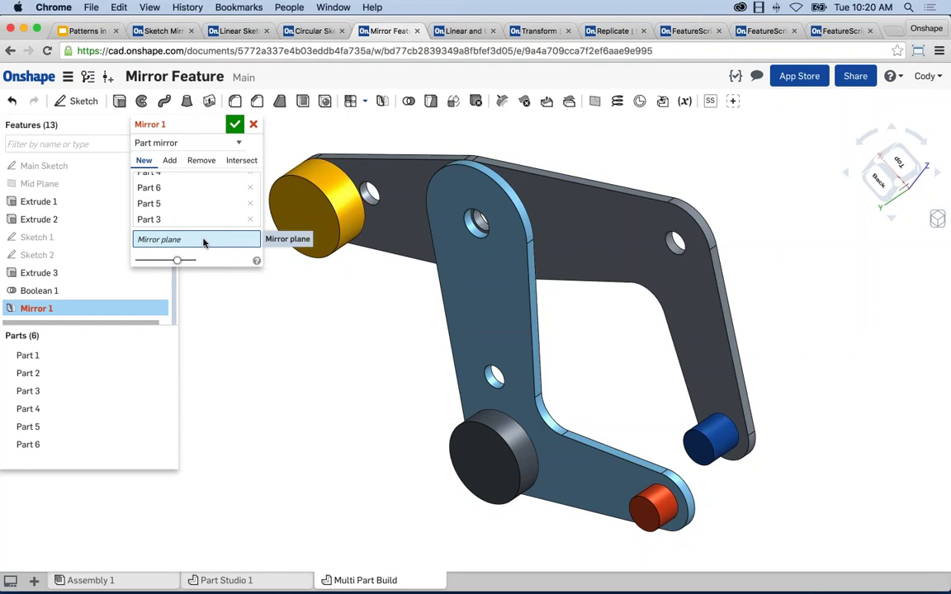
scroll(78, 215, up, 3)
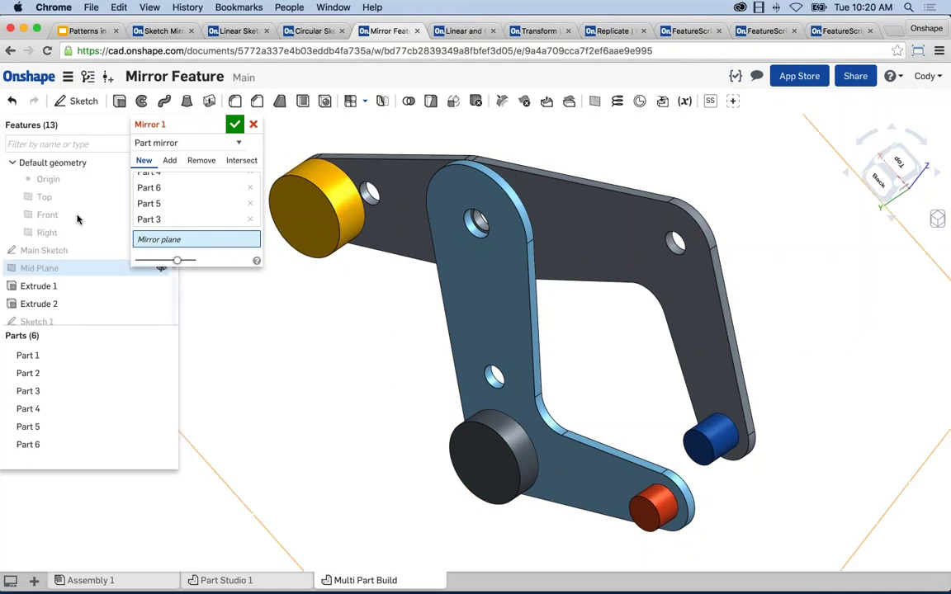
click(46, 270)
mouse_move(342, 297)
right_down()
mouse_move(393, 306)
mouse_move(353, 305)
right_up()
scroll(537, 327, up, 5)
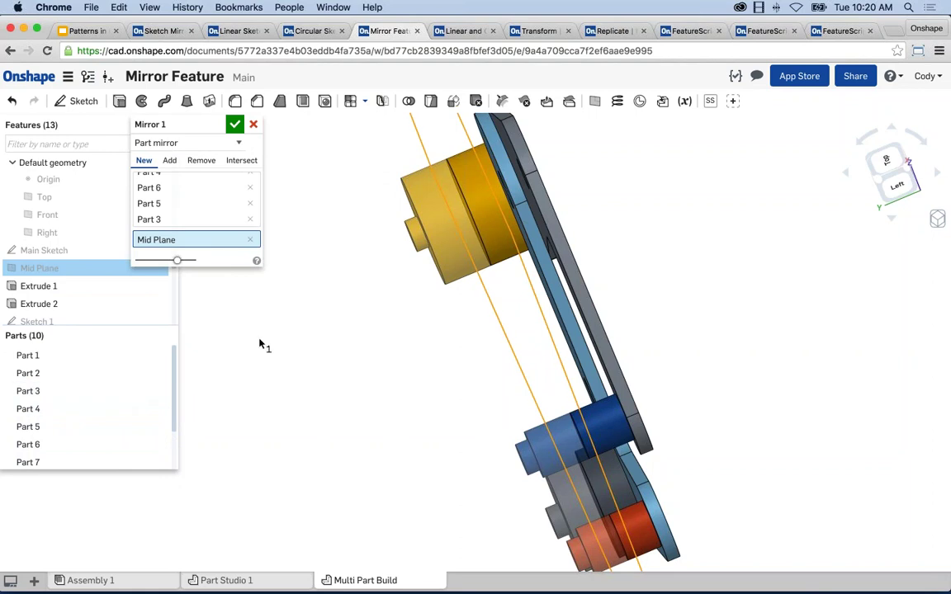
- Change the part mirror's result to Add, with the dark grey, red, blue and yellow cylinders as merge scope, and accept it
click(168, 162)
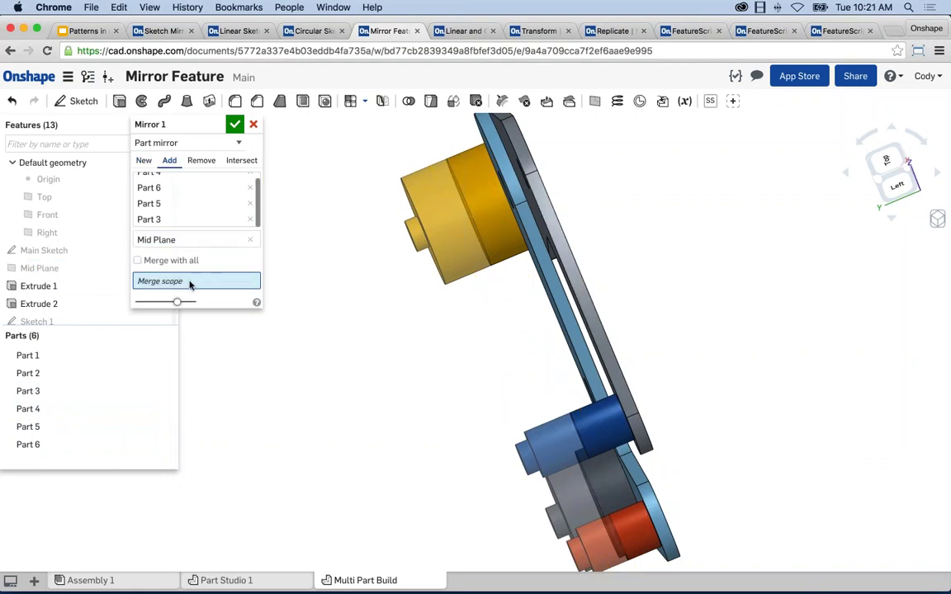
key(shift+7)
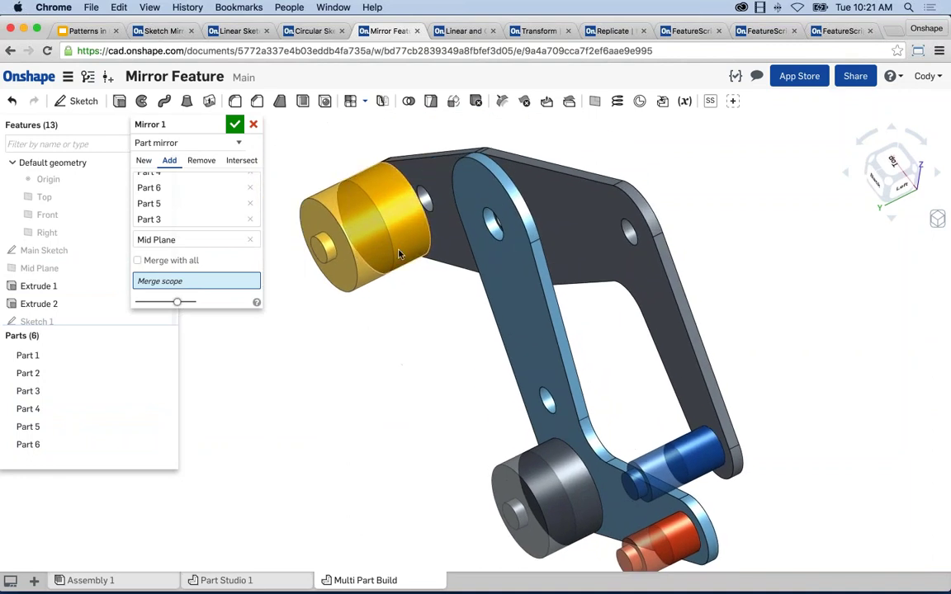
click(569, 478)
click(693, 452)
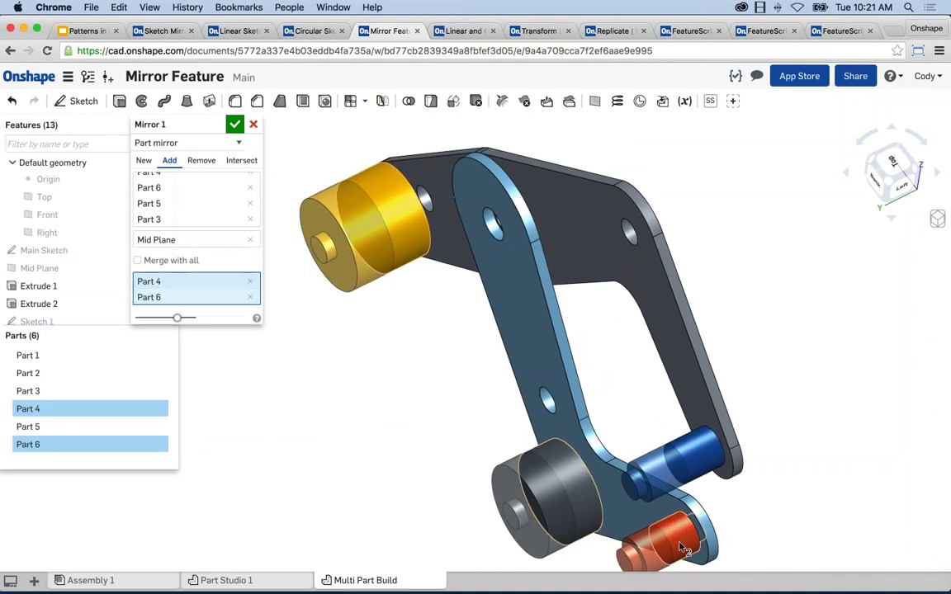
click(637, 487)
click(673, 536)
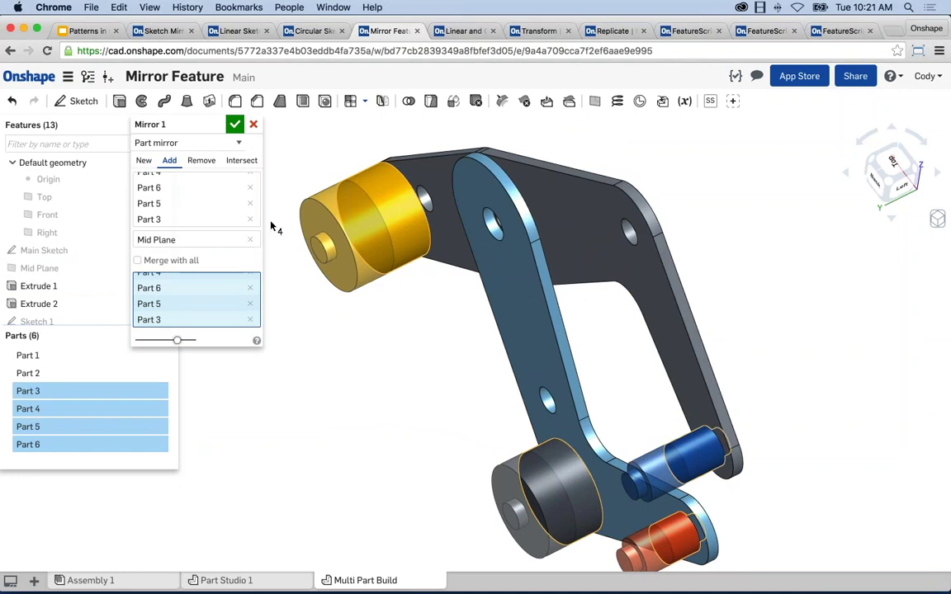
click(235, 125)
scroll(345, 292, up, 5)
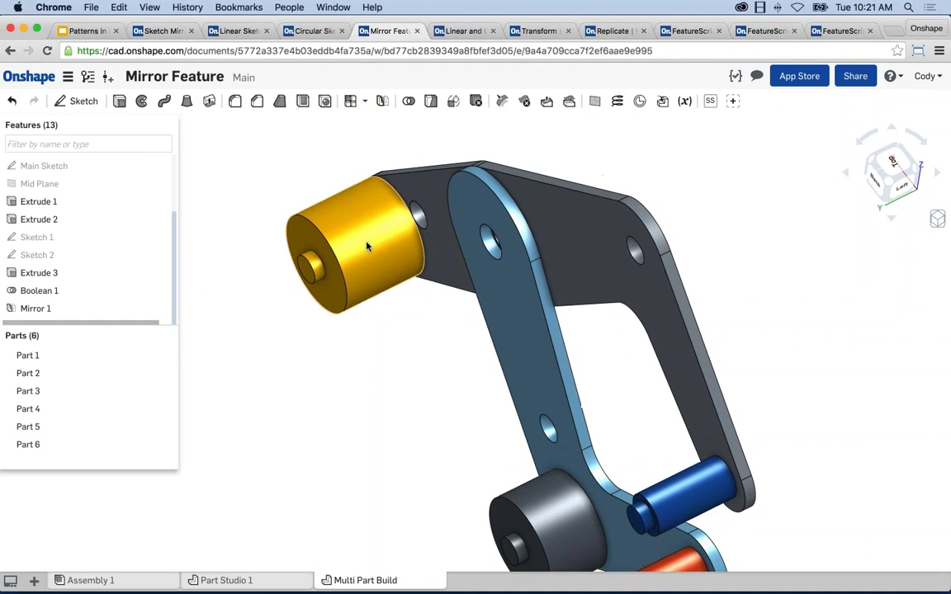
right_drag(346, 292, 406, 259)
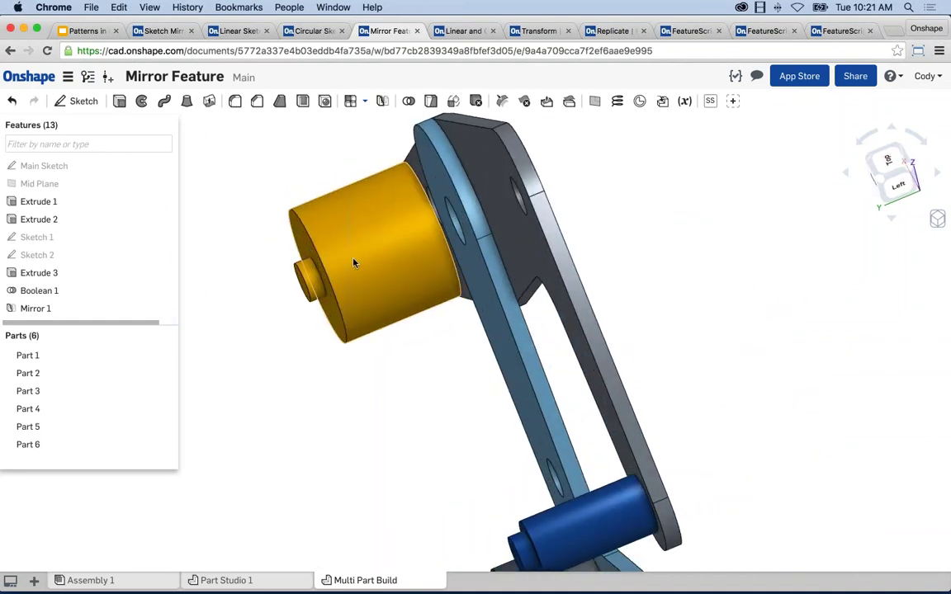
scroll(353, 263, down, 5)
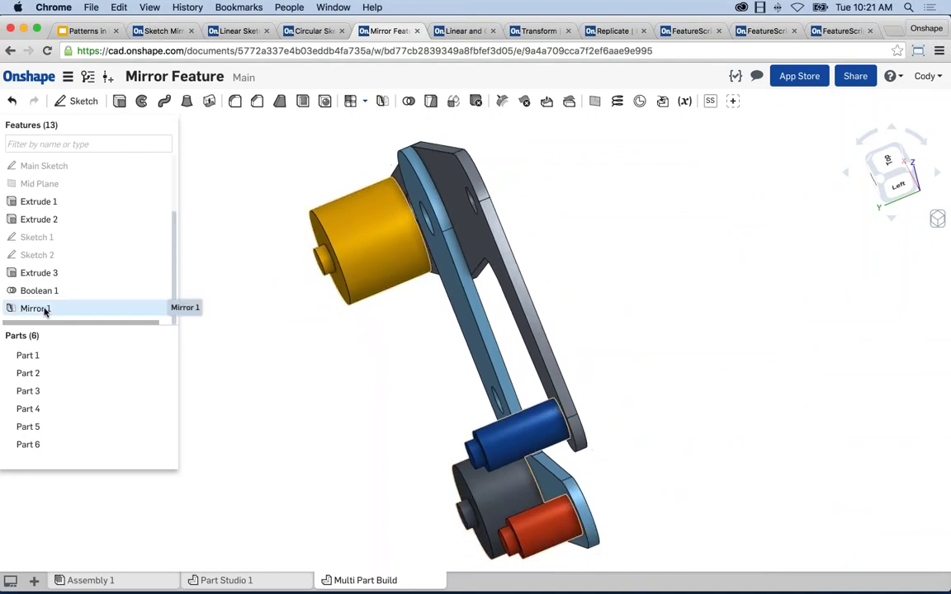
- Reopen Mirror 1 to review its mirror type and merge settings, and accept it without edits
right_click(45, 311)
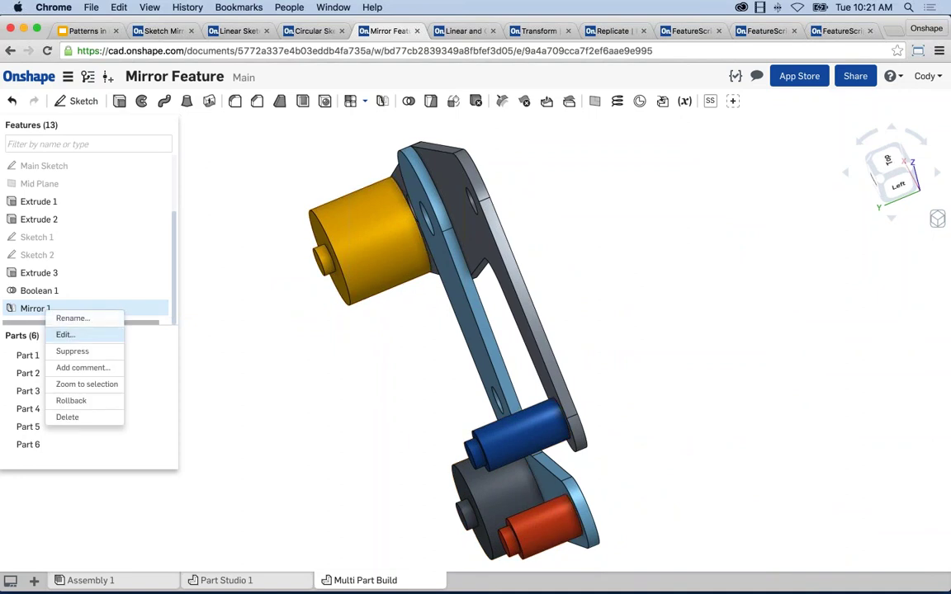
click(63, 332)
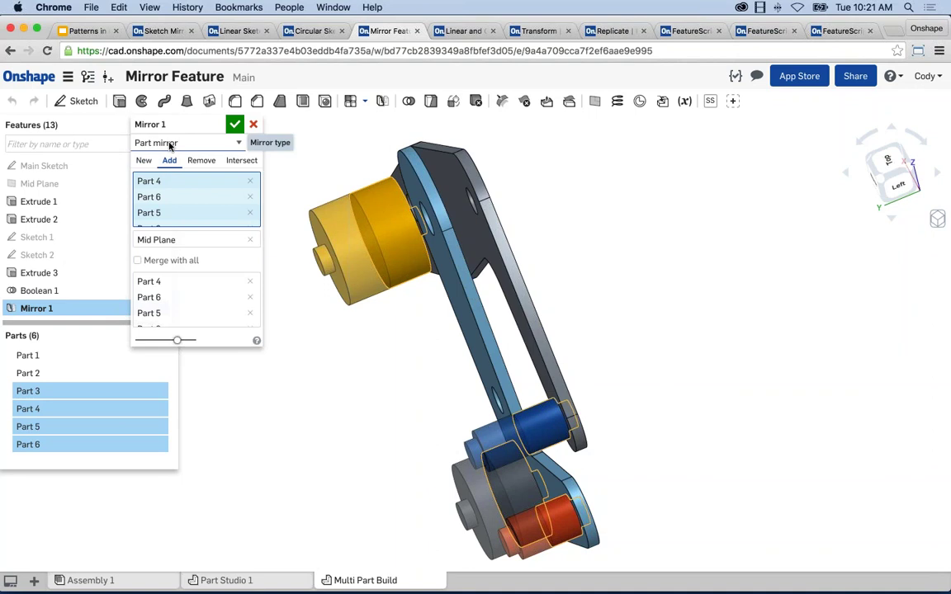
click(234, 124)
right_drag(231, 211, 274, 393)
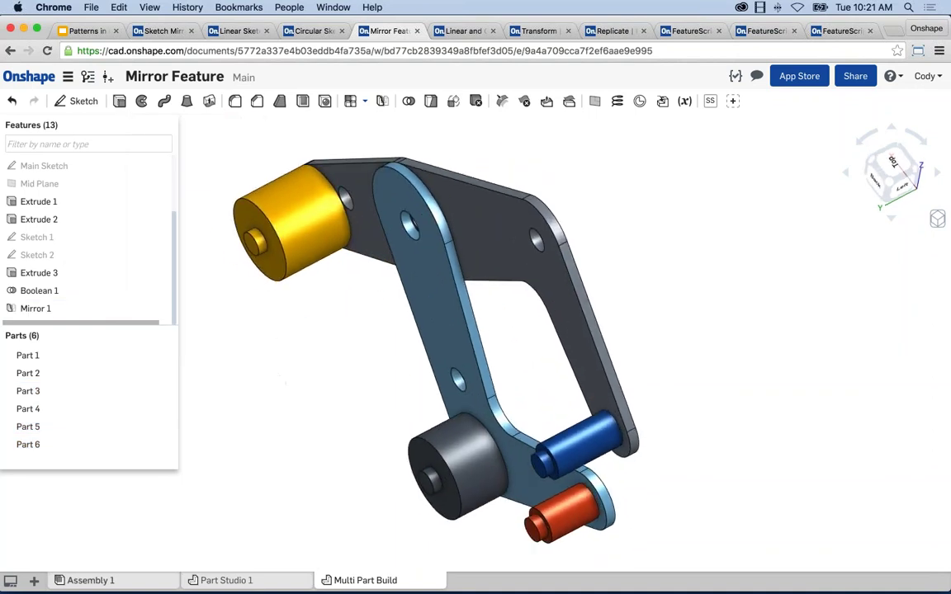
- Open Assembly 1 and examine how the paired arms, pins and shaft fit together in the clamp
click(132, 582)
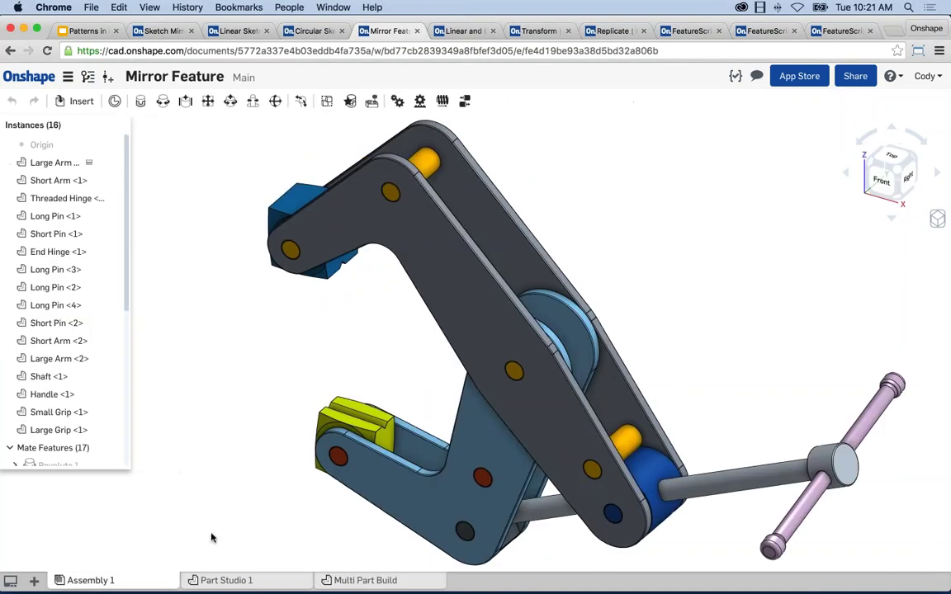
mouse_move(282, 380)
right_down()
mouse_move(327, 371)
mouse_move(268, 367)
mouse_move(346, 360)
right_up()
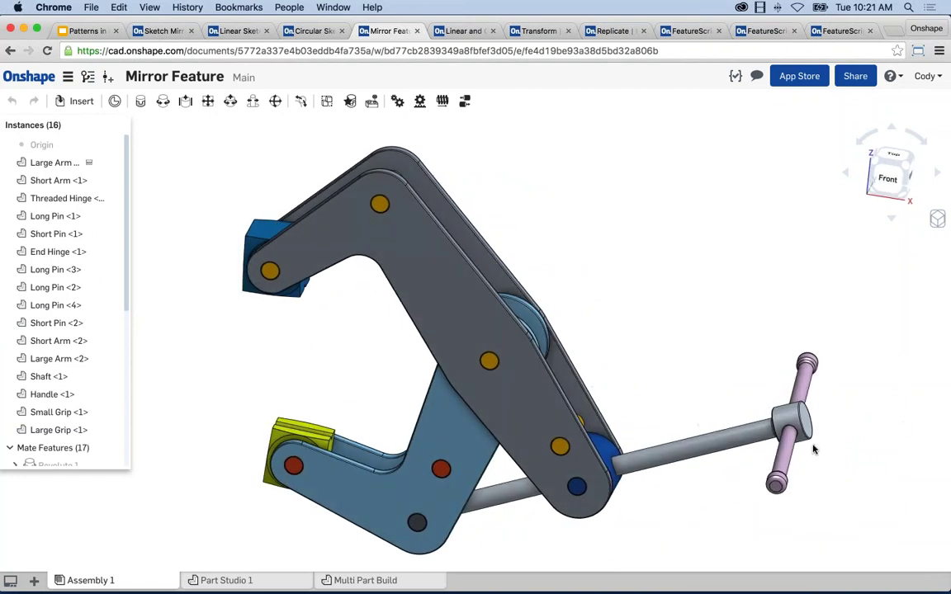
click(759, 427)
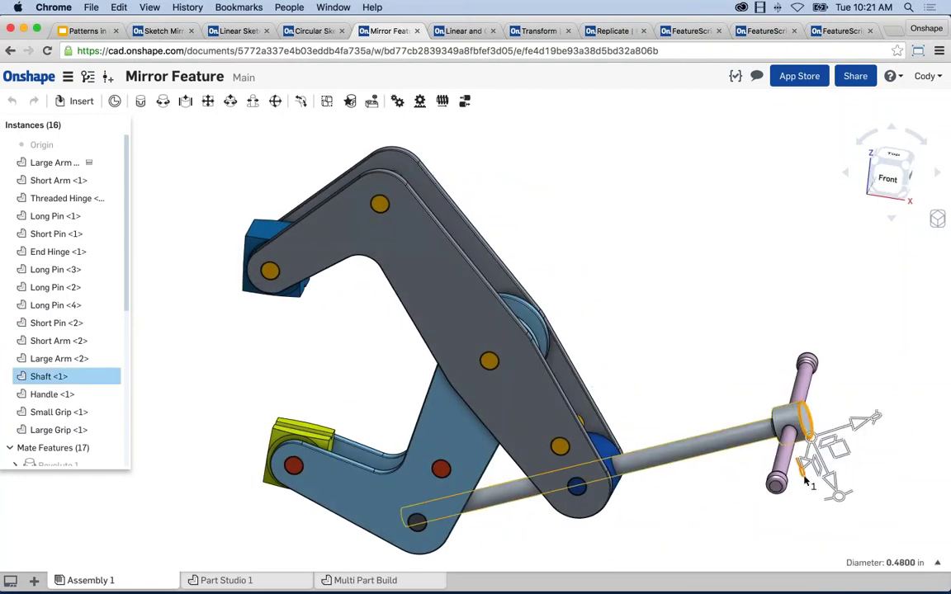
drag(821, 495, 713, 382)
click(694, 376)
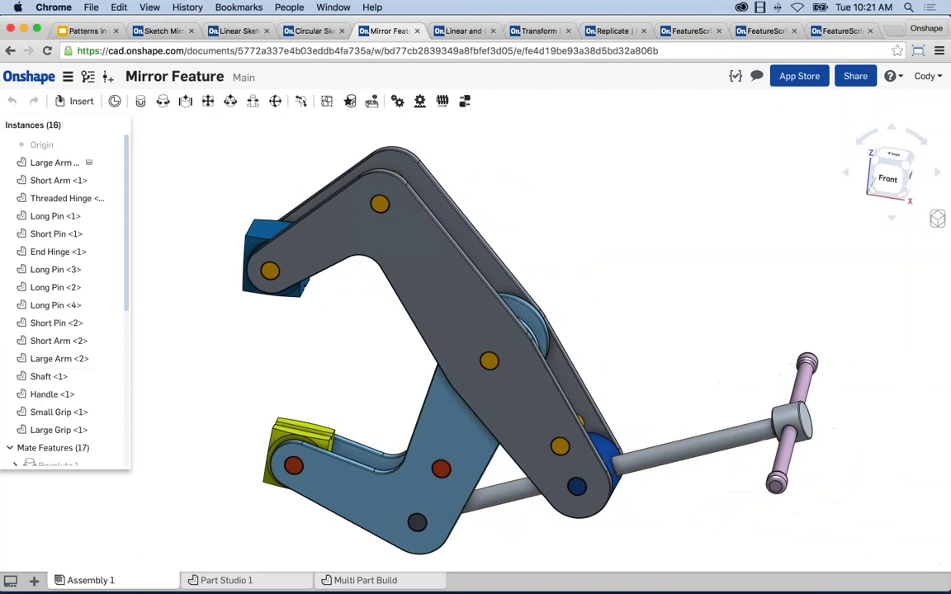
right_drag(694, 375, 572, 344)
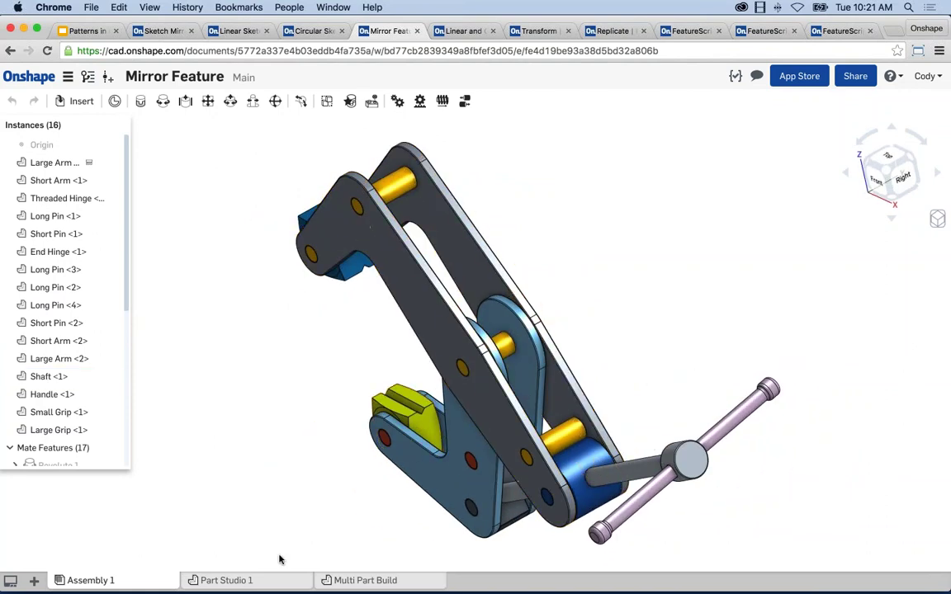
- Return to the Multi Part Build studio and mirror the dark grey and light blue arms about Mid Plane as new parts
click(360, 581)
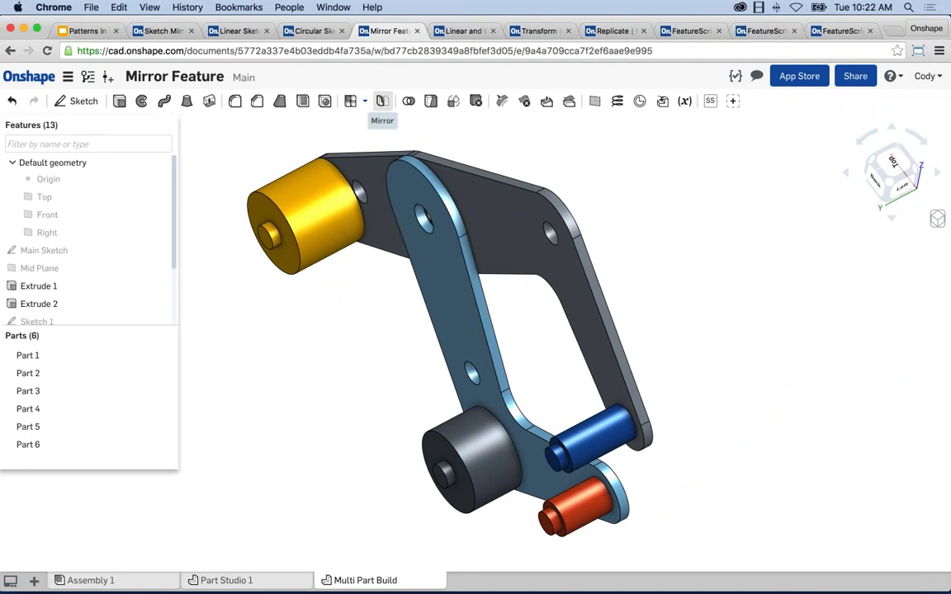
click(382, 101)
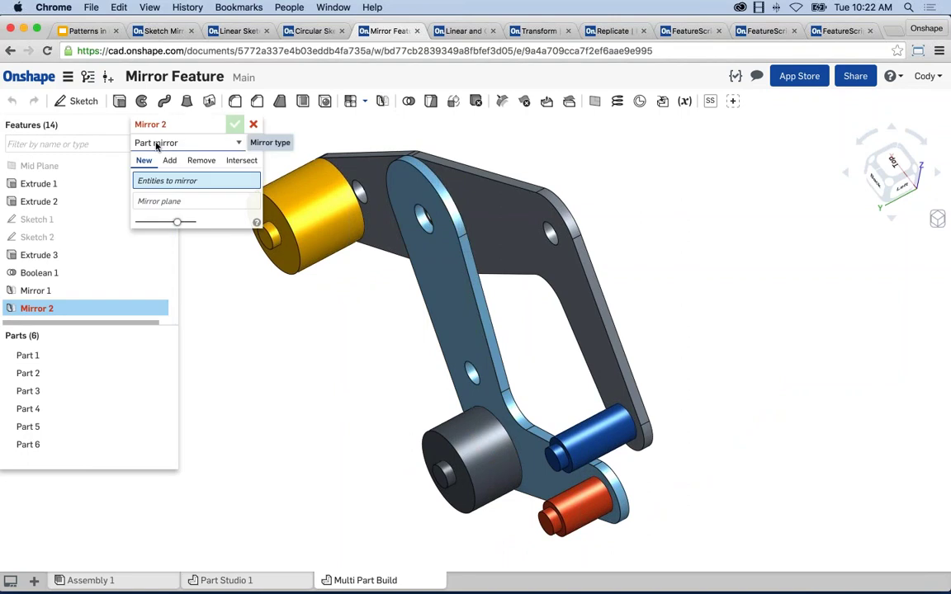
click(475, 207)
click(471, 508)
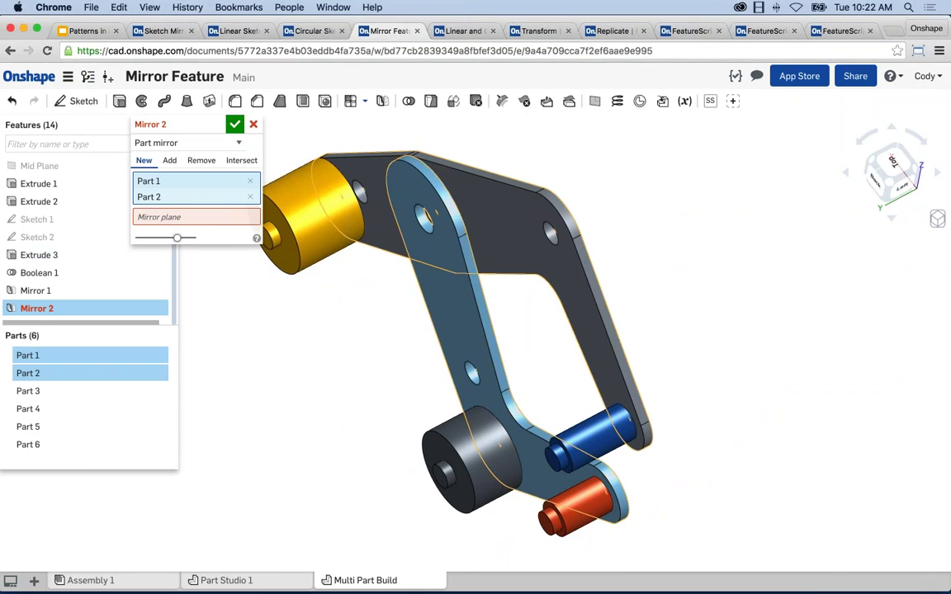
scroll(57, 219, up, 4)
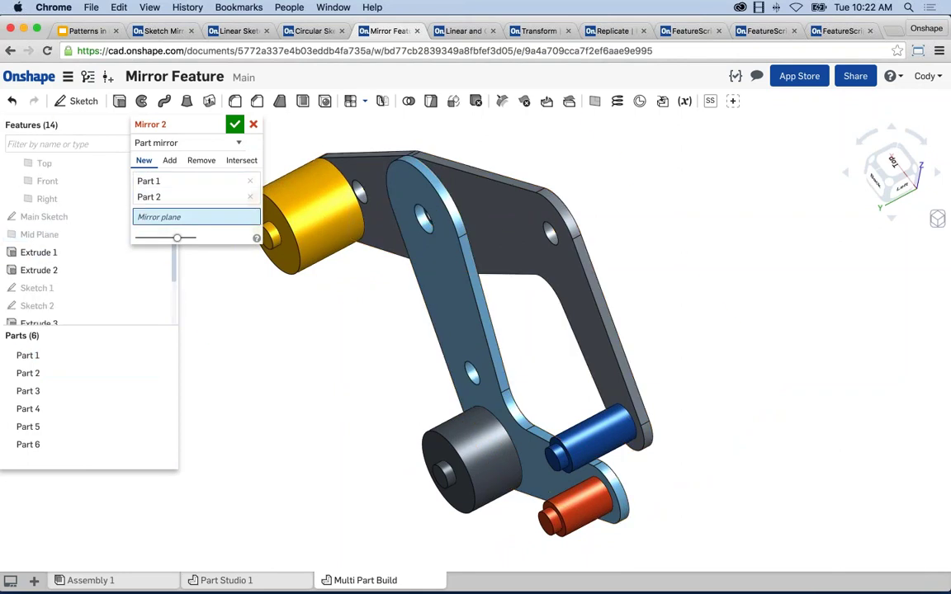
click(45, 234)
right_drag(350, 398, 511, 361)
click(234, 123)
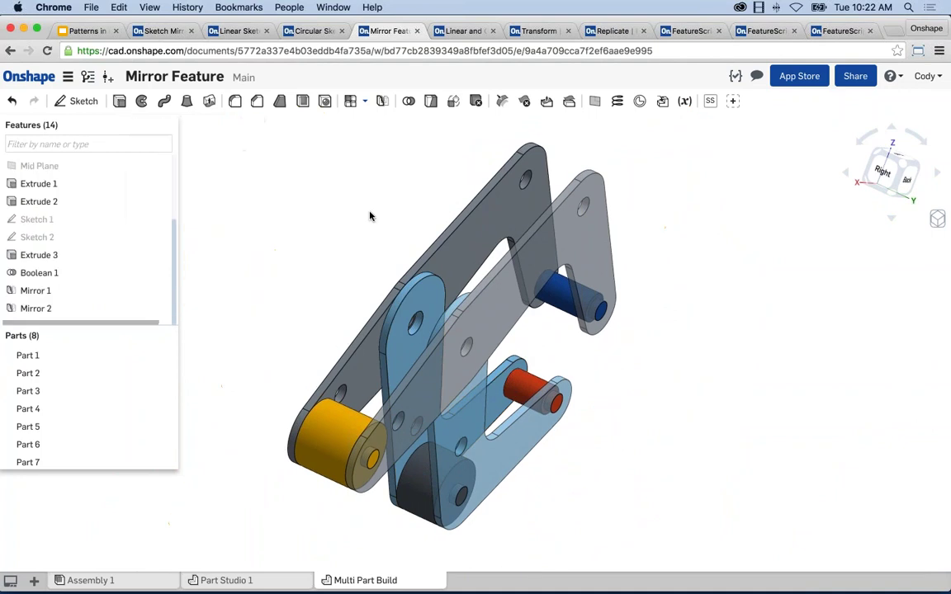
- Inspect the mirrored arms, and reopen Mirror 1 to examine its merge scope on the yellow cylinder
right_drag(378, 246, 274, 269)
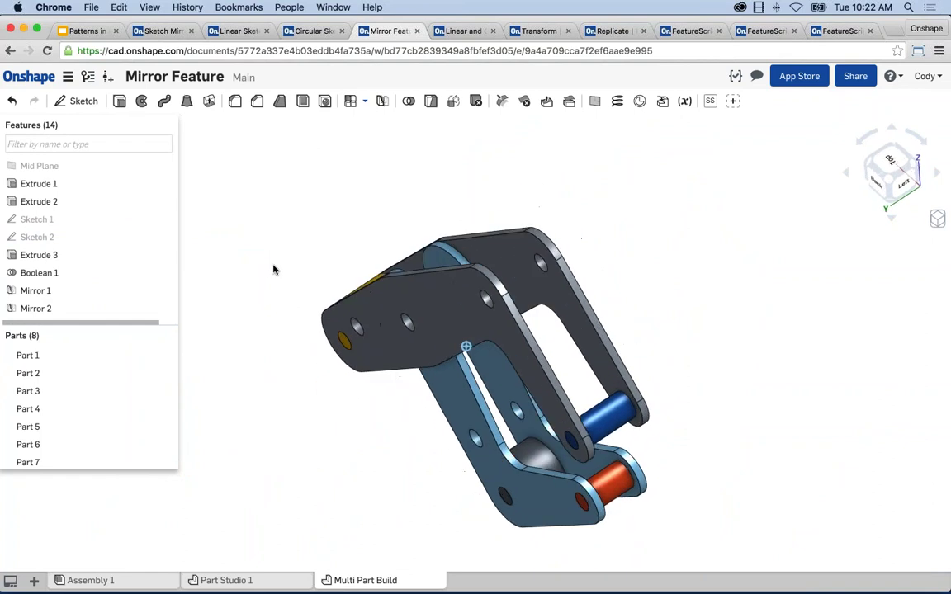
scroll(619, 429, up, 5)
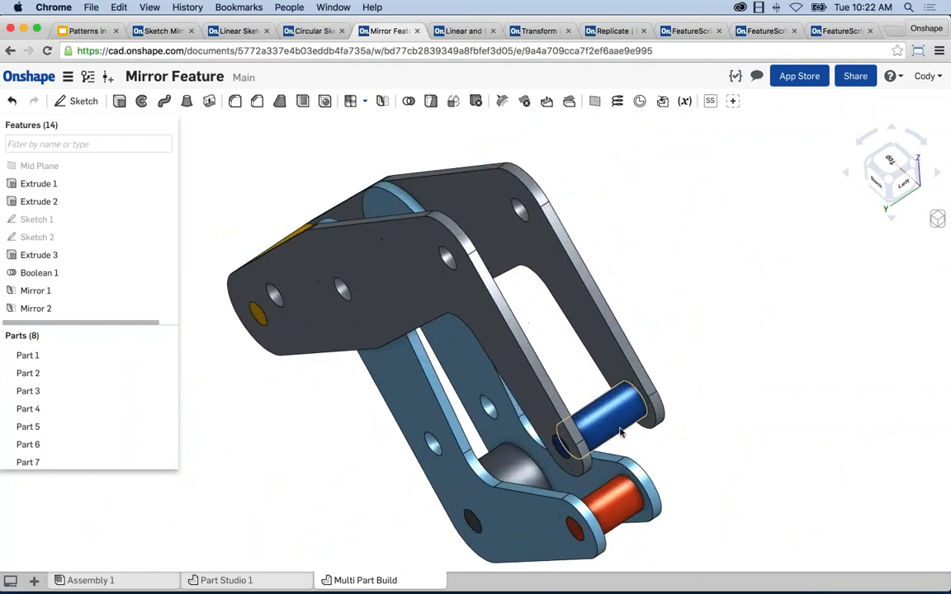
scroll(621, 435, up, 2)
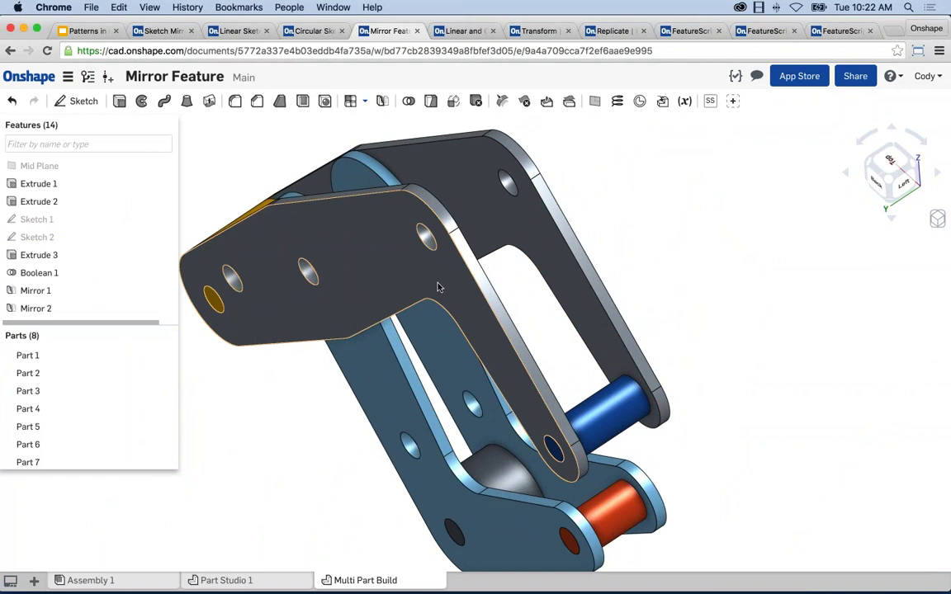
scroll(548, 332, down, 3)
scroll(551, 330, up, 2)
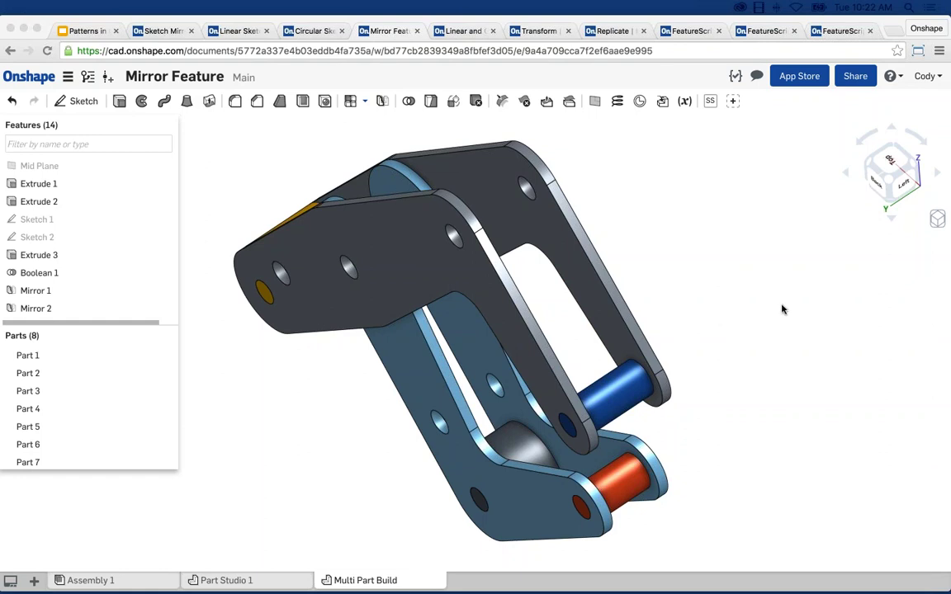
right_click(40, 291)
click(58, 315)
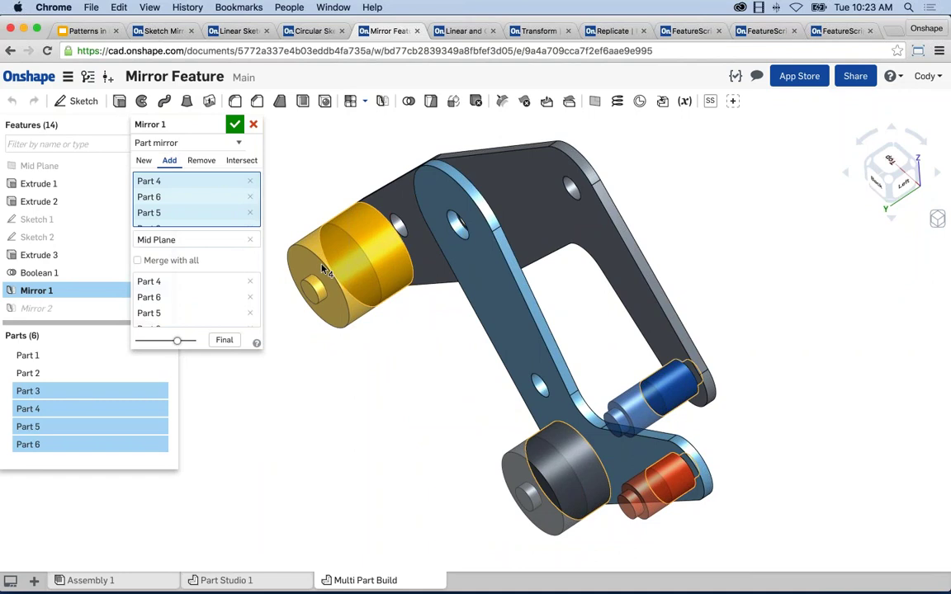
click(152, 283)
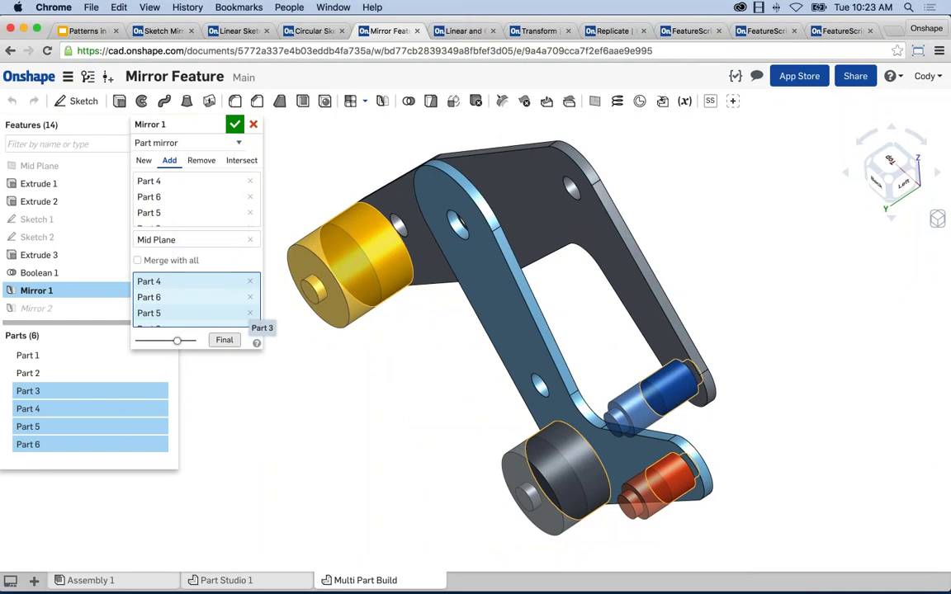
scroll(345, 241, up, 5)
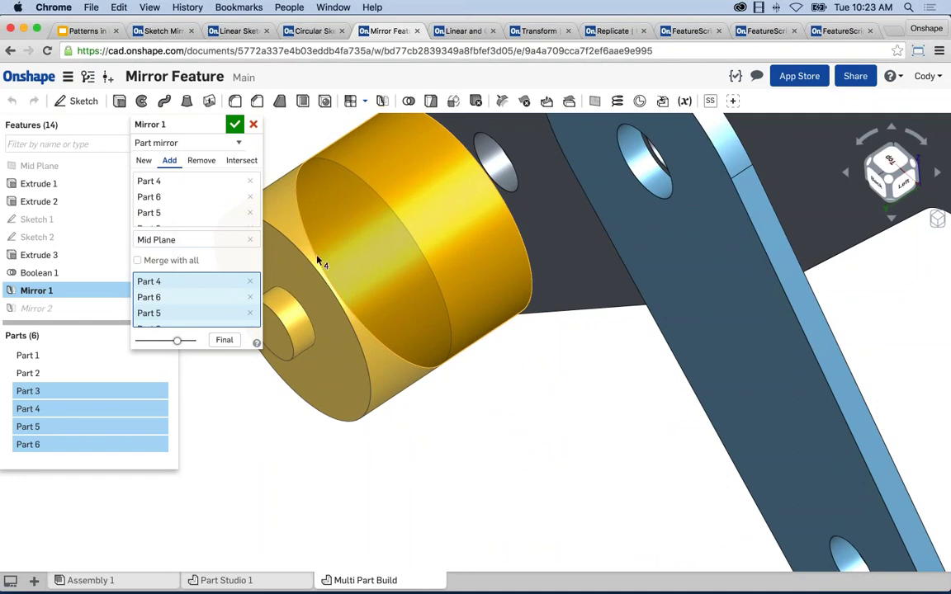
- Compare Mirror 1's New result with Add, restore Add with the same merge scope, and accept the feature
click(144, 161)
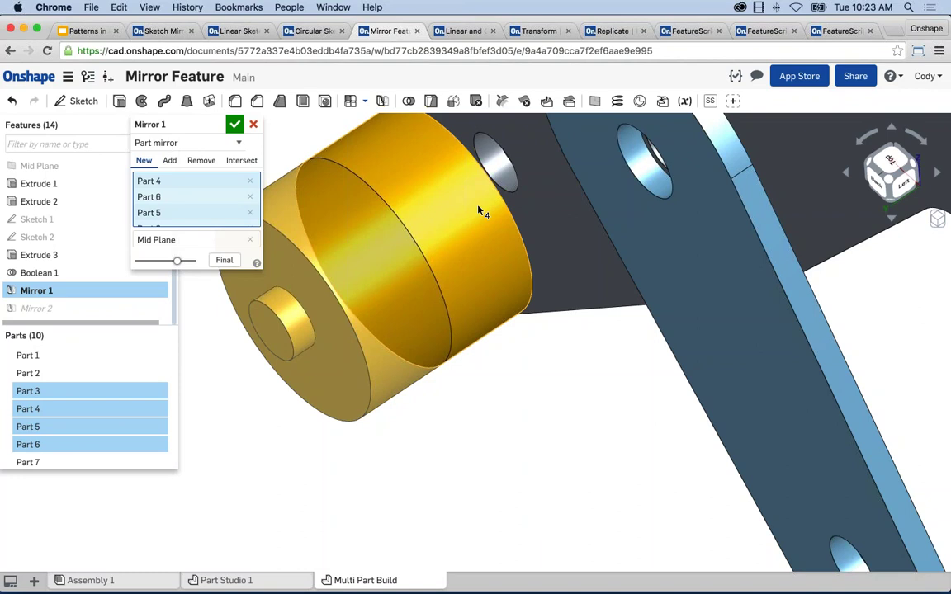
click(169, 160)
click(177, 287)
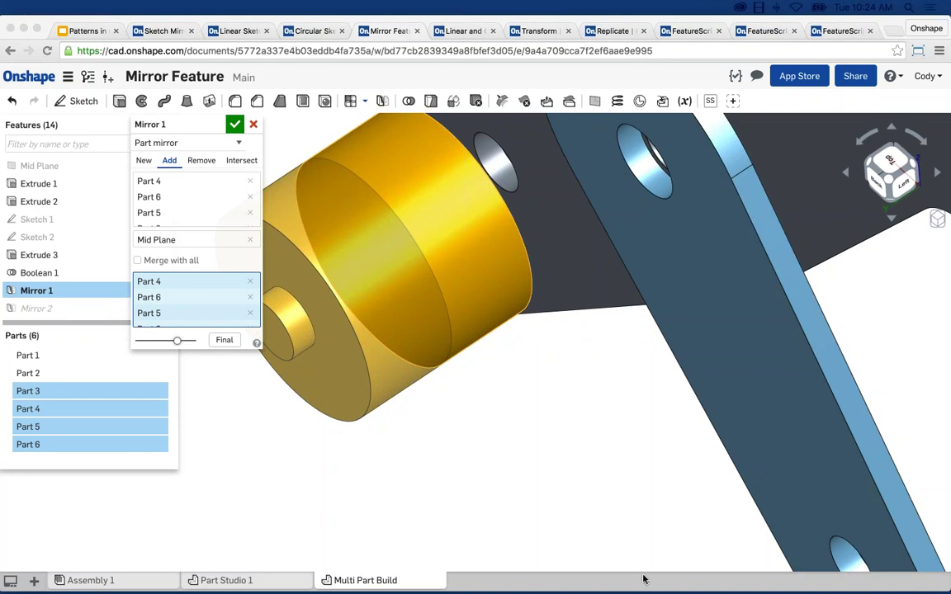
scroll(641, 453, down, 3)
middle_drag(637, 460, 570, 427)
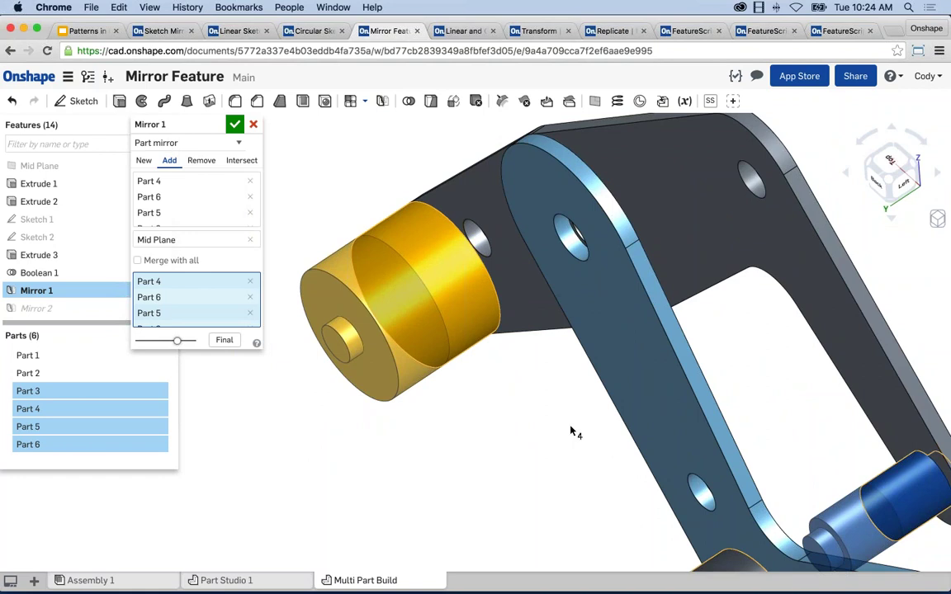
scroll(569, 427, down, 2)
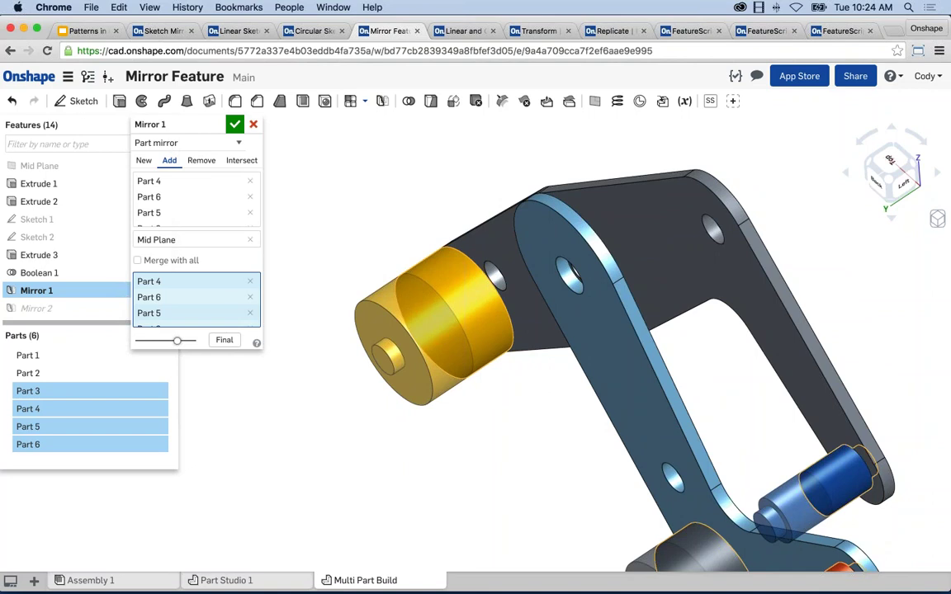
middle_drag(349, 185, 320, 170)
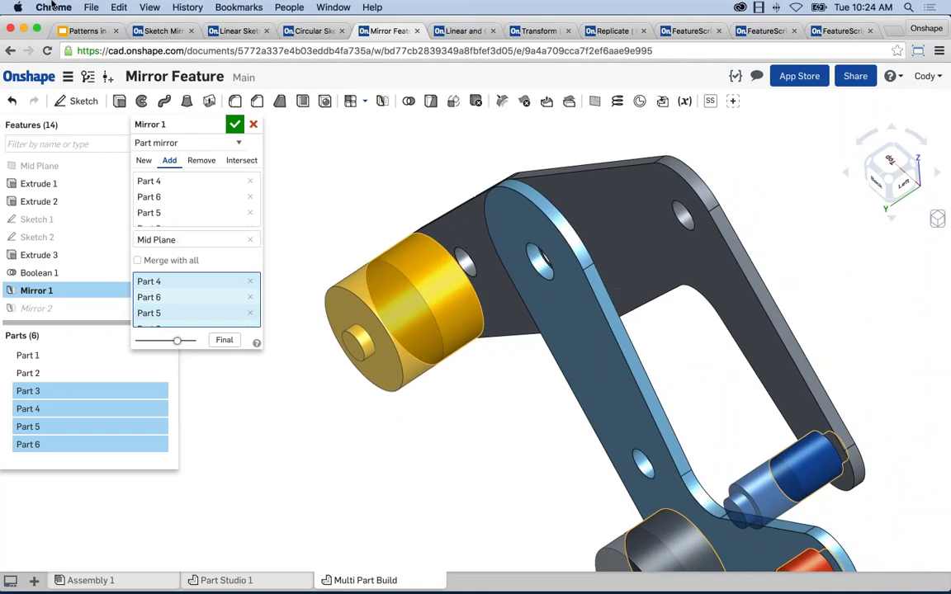
click(234, 124)
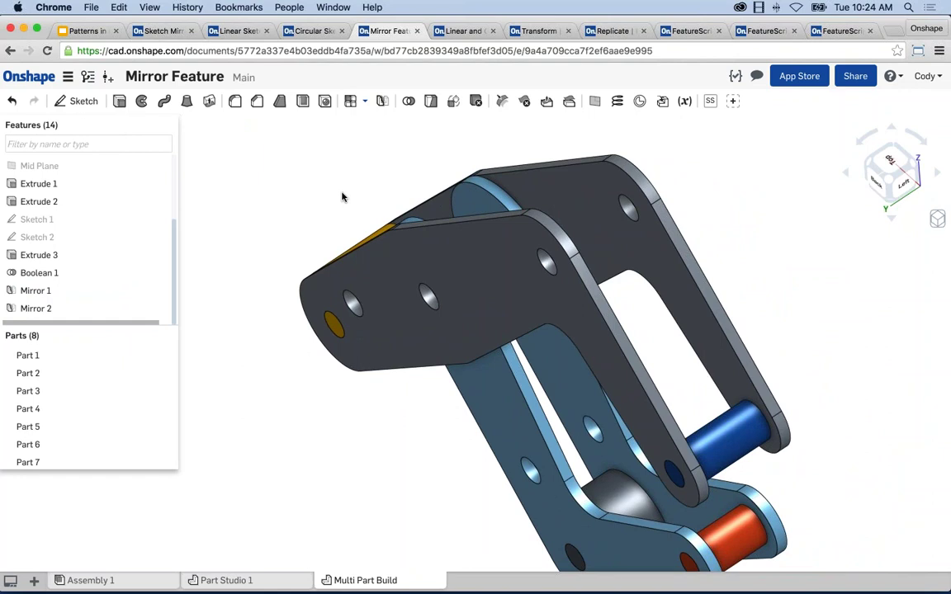
- Switch to the Linear and Circular Feature Patterns document, reload it, and view the Offset Pattern block with its tapered pin
click(453, 32)
click(47, 51)
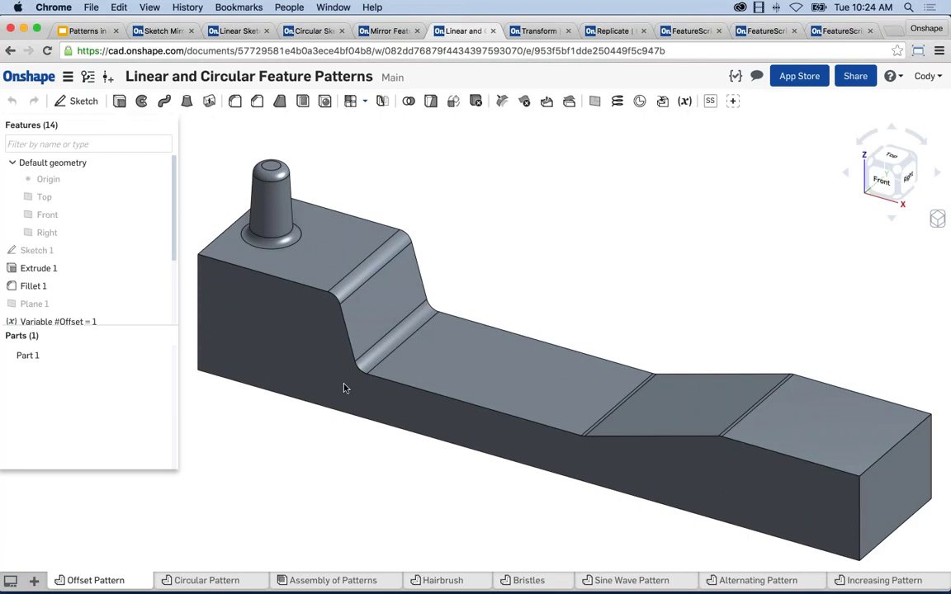
scroll(413, 342, down, 3)
scroll(375, 299, up, 2)
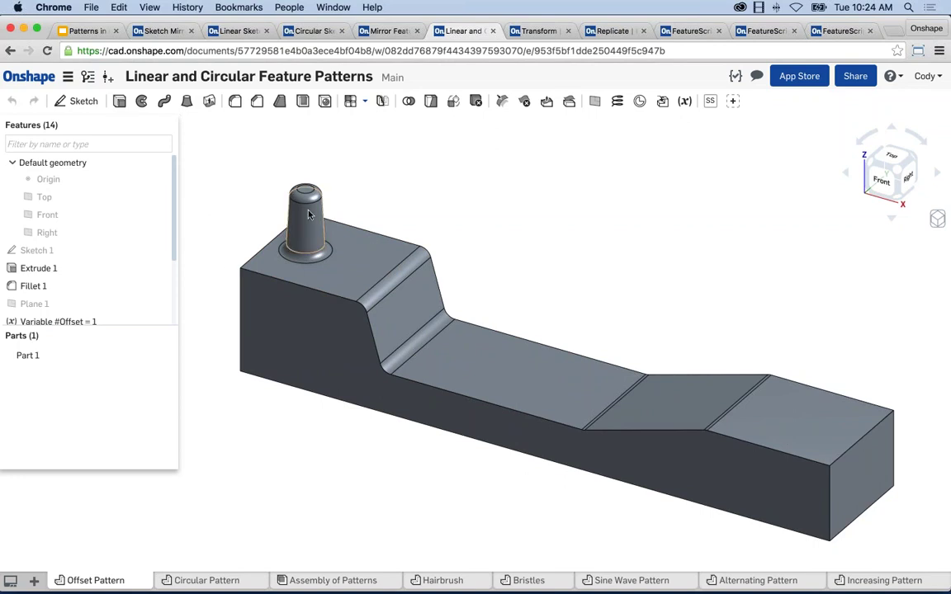
- Start a linear pattern as a Feature pattern, with Extrude 2 and Fillet 2 of the tapered pin as features
scroll(123, 283, down, 4)
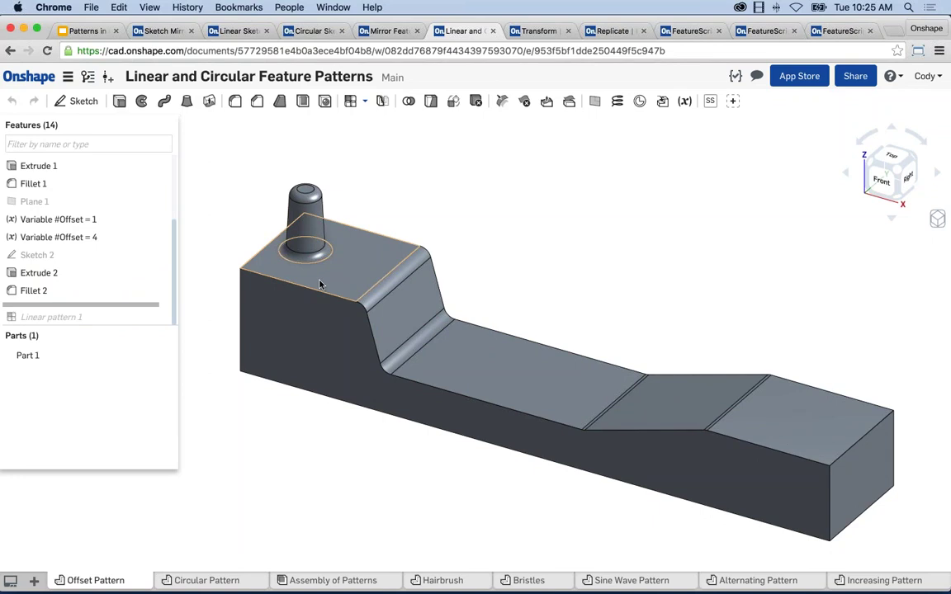
scroll(475, 235, down, 2)
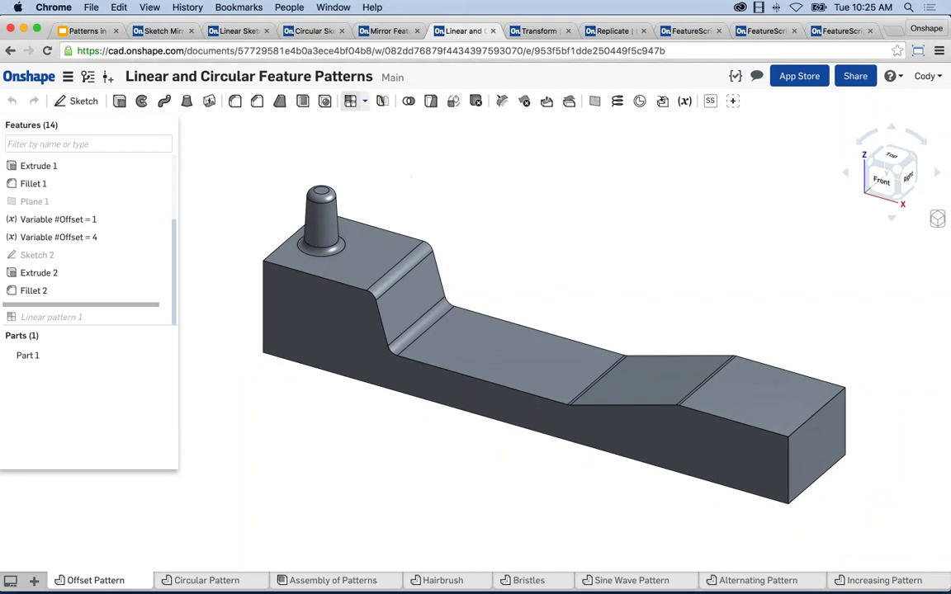
click(350, 103)
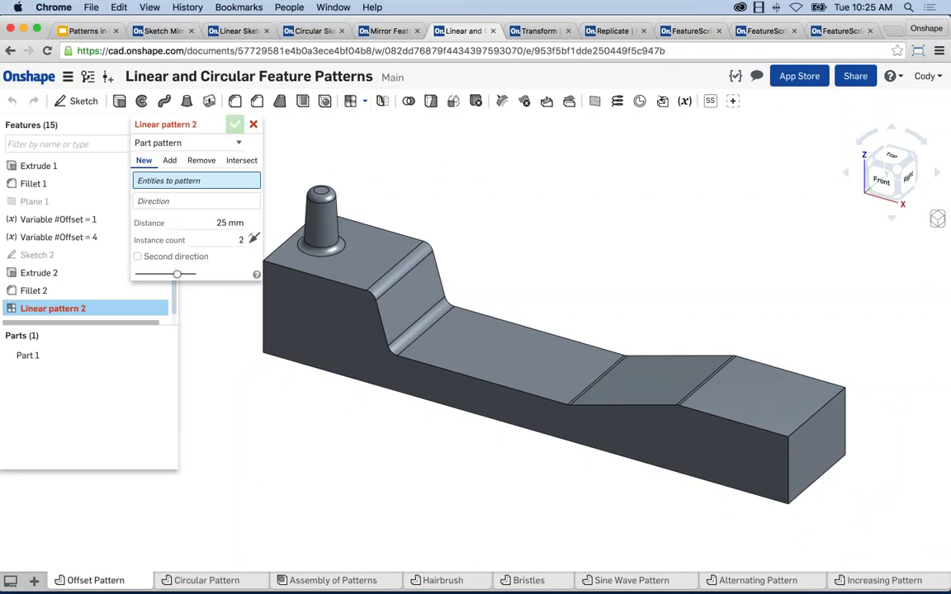
click(176, 144)
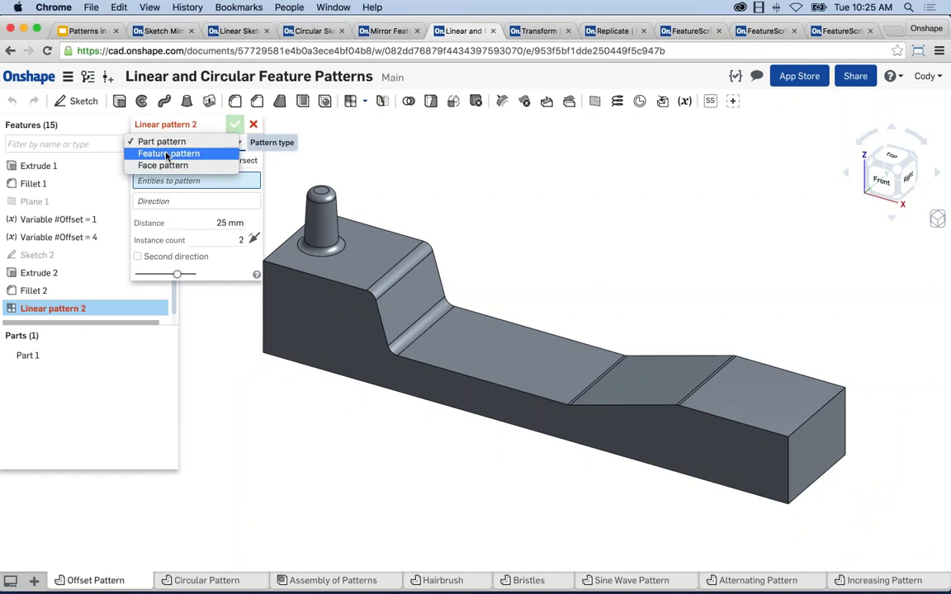
click(166, 154)
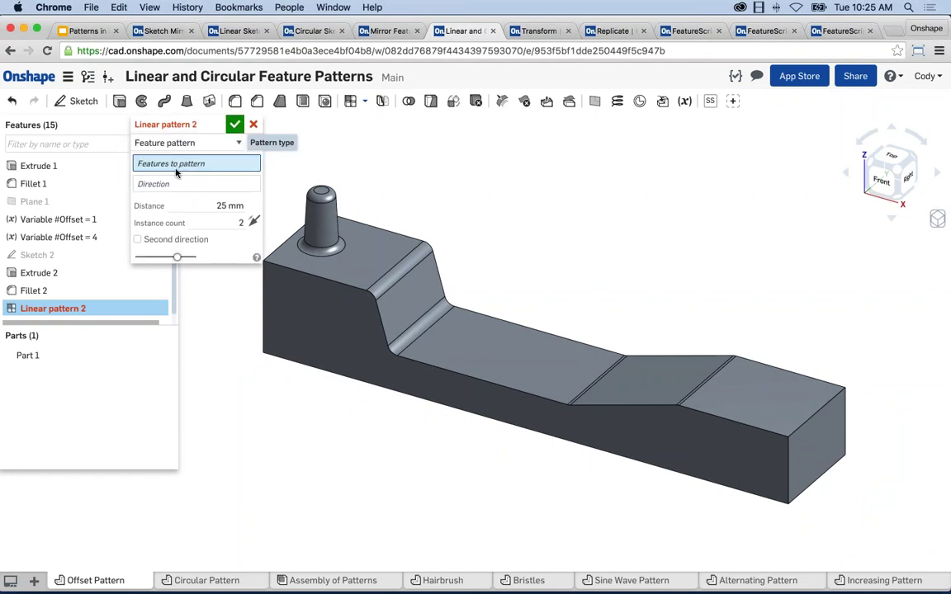
click(51, 272)
click(37, 291)
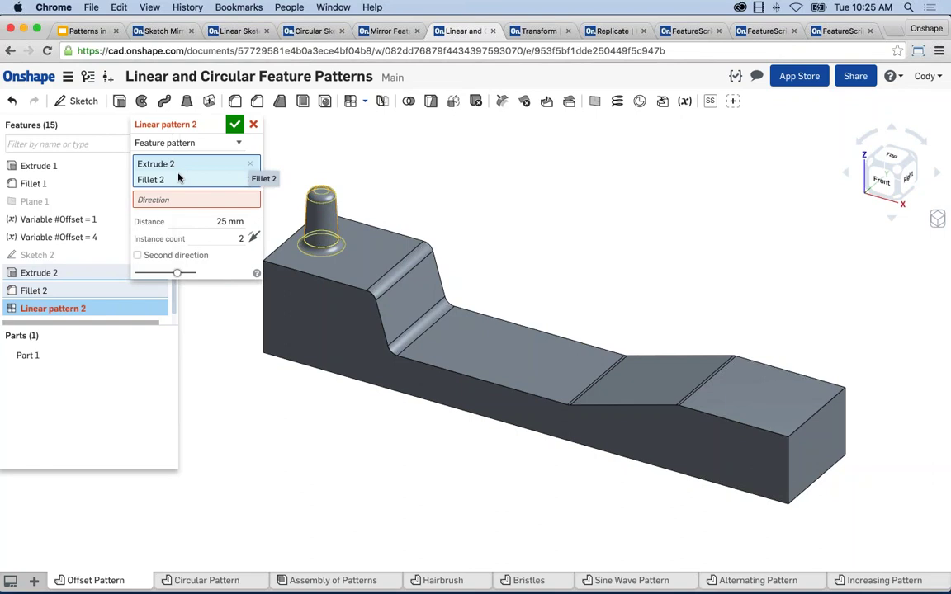
- Use the front upper edge of the block's raised end as the linear pattern direction
click(173, 200)
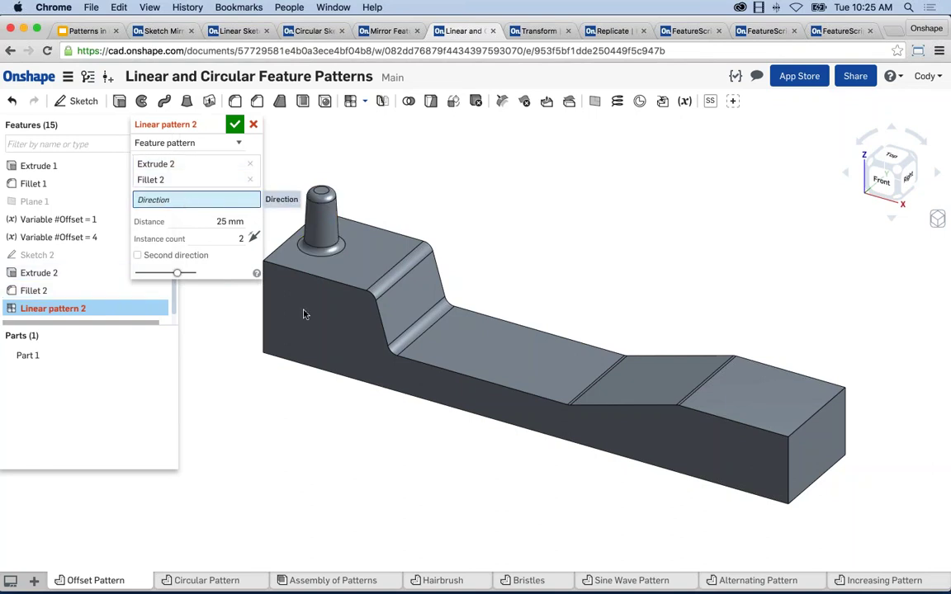
middle_drag(487, 217, 532, 211)
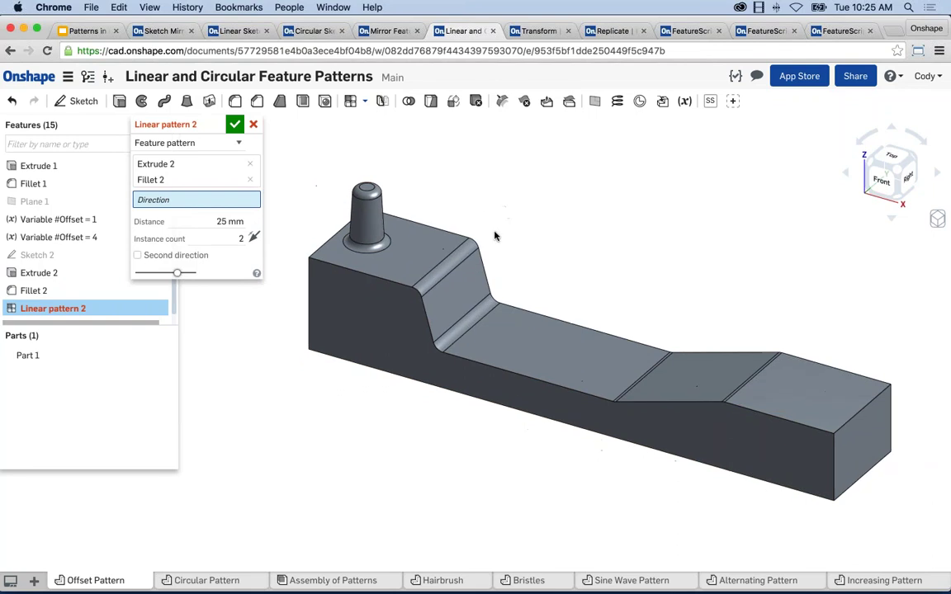
click(338, 269)
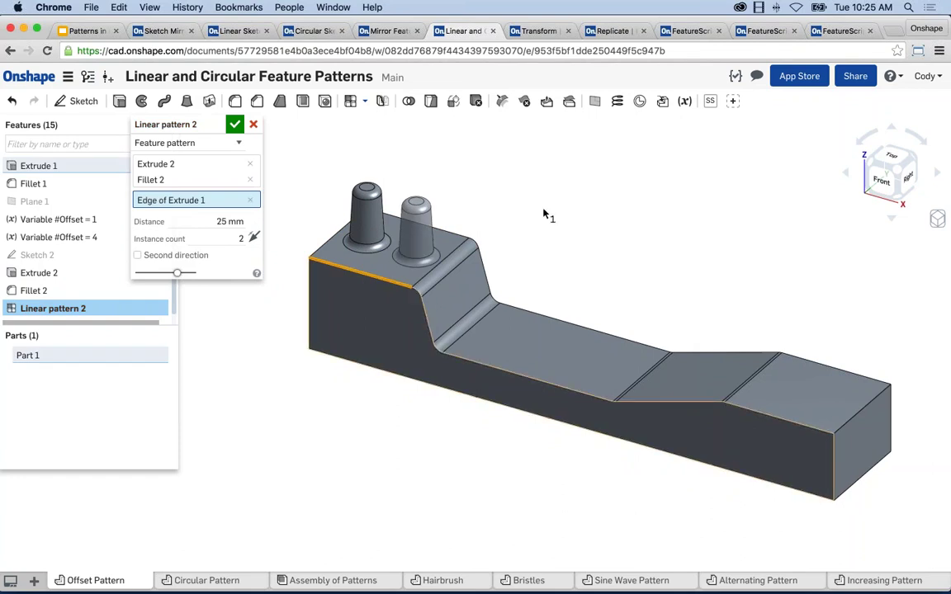
scroll(406, 239, up, 5)
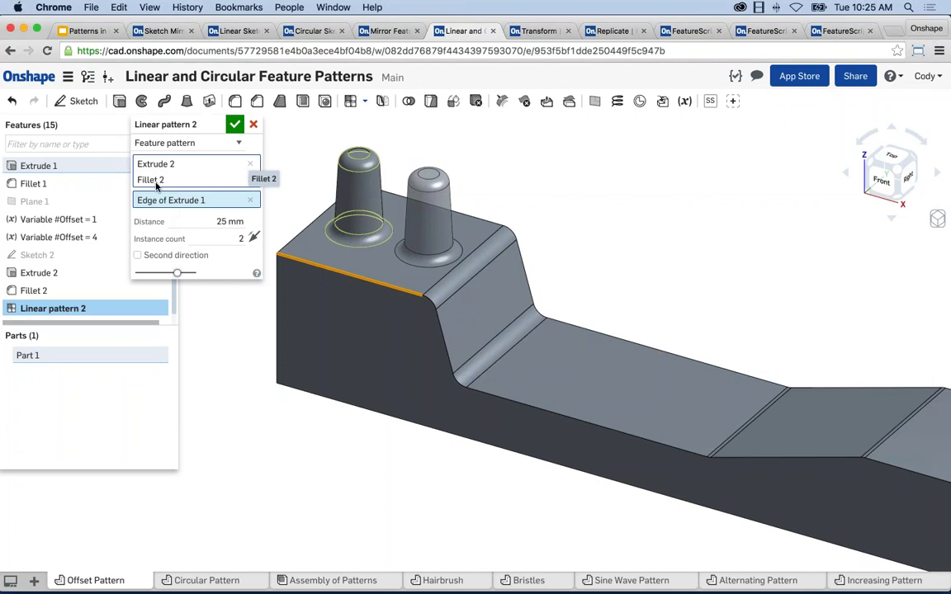
- Raise the linear pattern's instance count to 3 and finally to 10
click(228, 236)
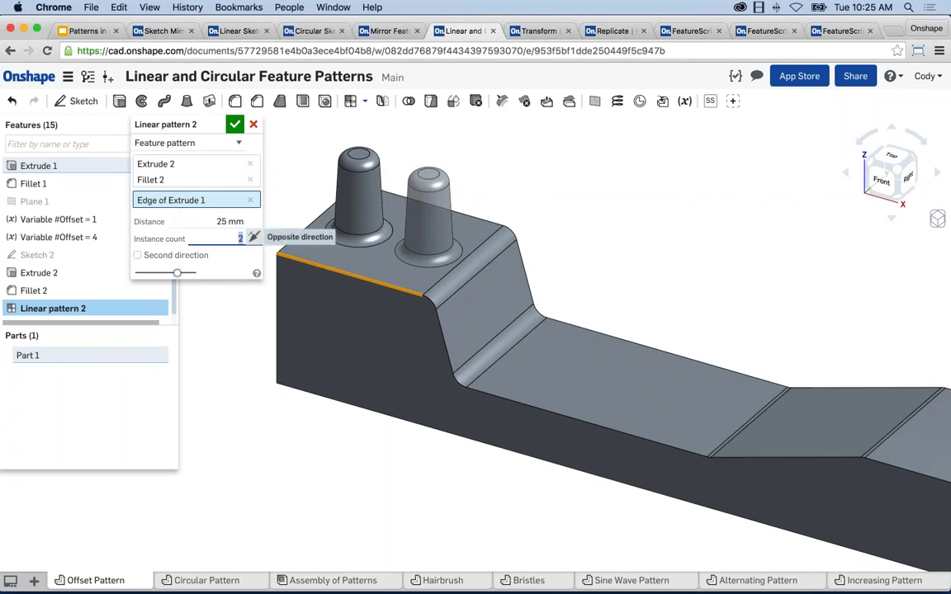
text(3)
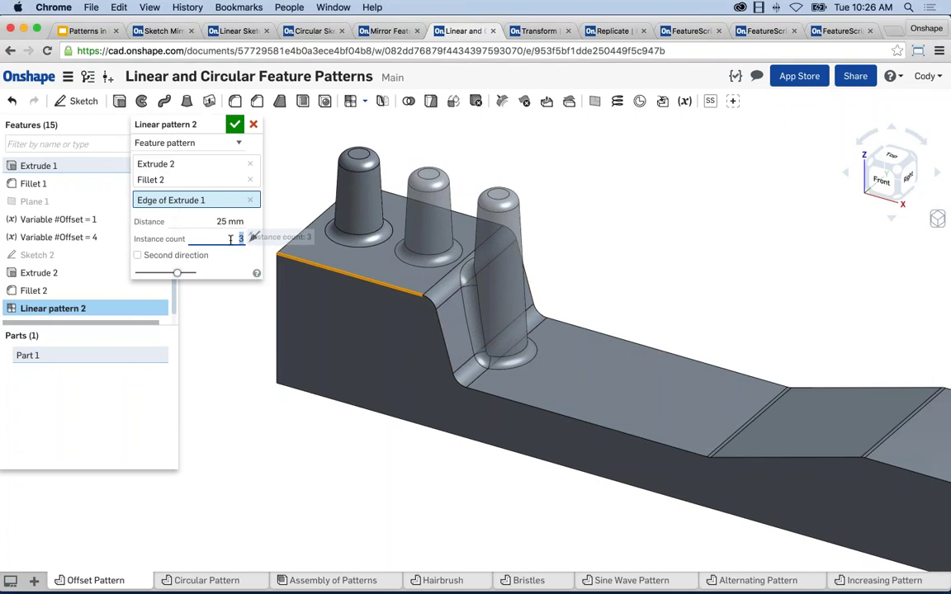
text(10)
key(Return)
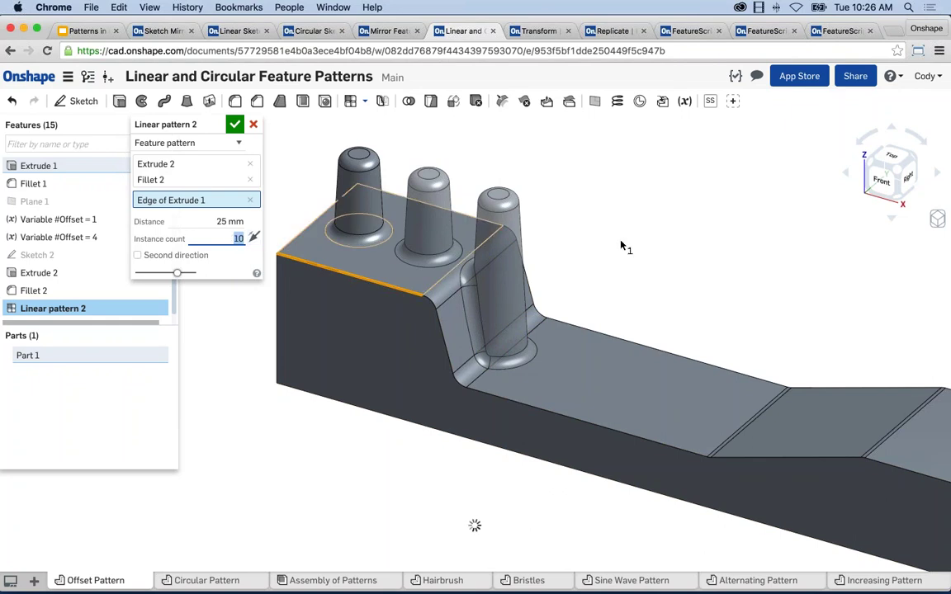
scroll(701, 244, down, 3)
middle_drag(692, 230, 585, 198)
scroll(567, 196, down, 2)
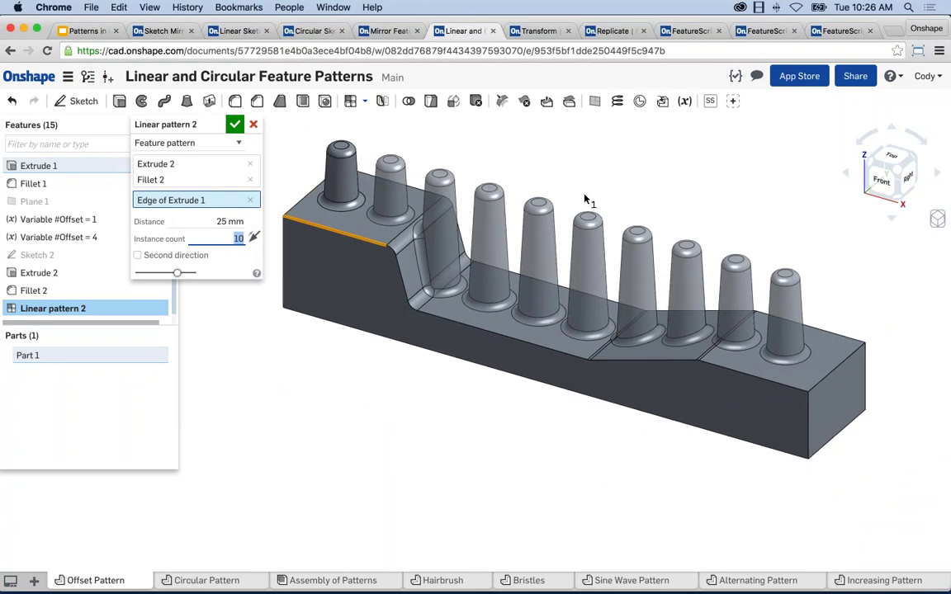
- Add Variable #Offset = 4 to the patterned features, and view the changed pin heights from the front and in 3D
click(158, 166)
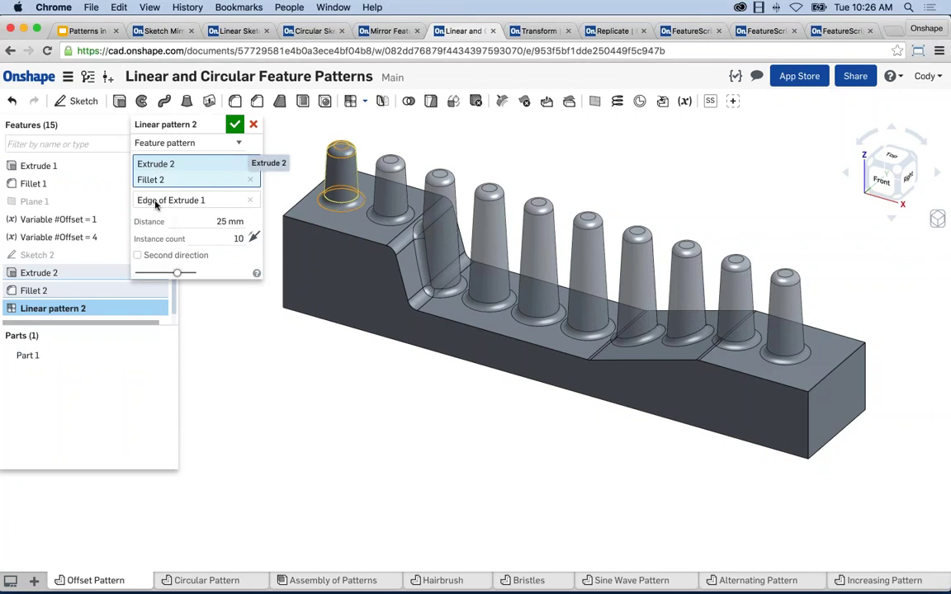
click(87, 238)
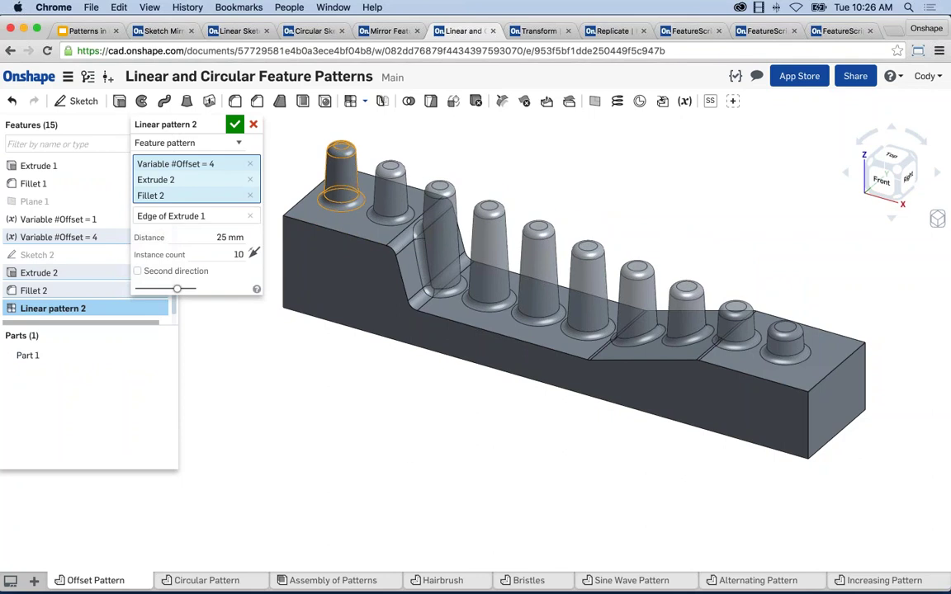
right_drag(400, 451, 441, 423)
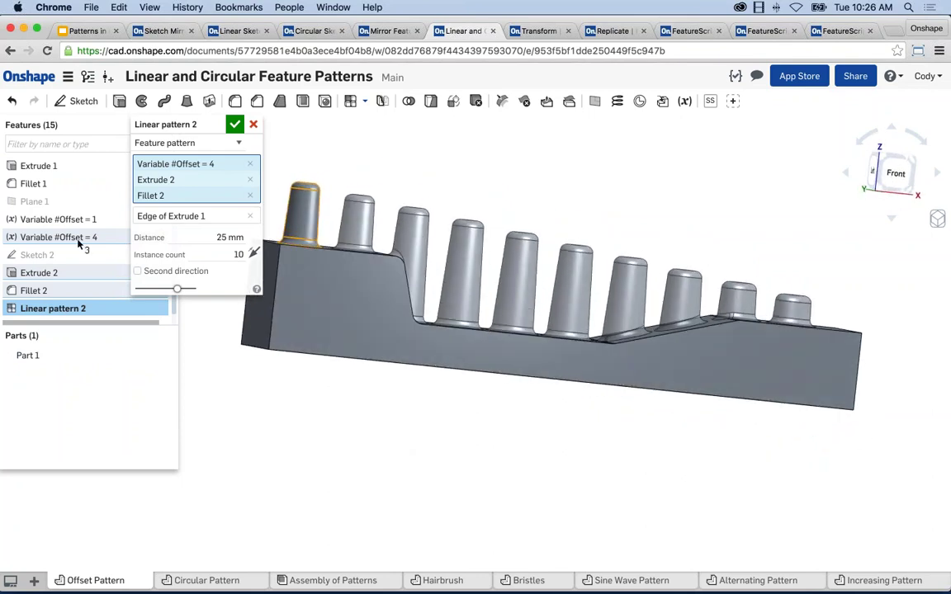
mouse_move(71, 243)
right_drag(609, 180, 604, 209)
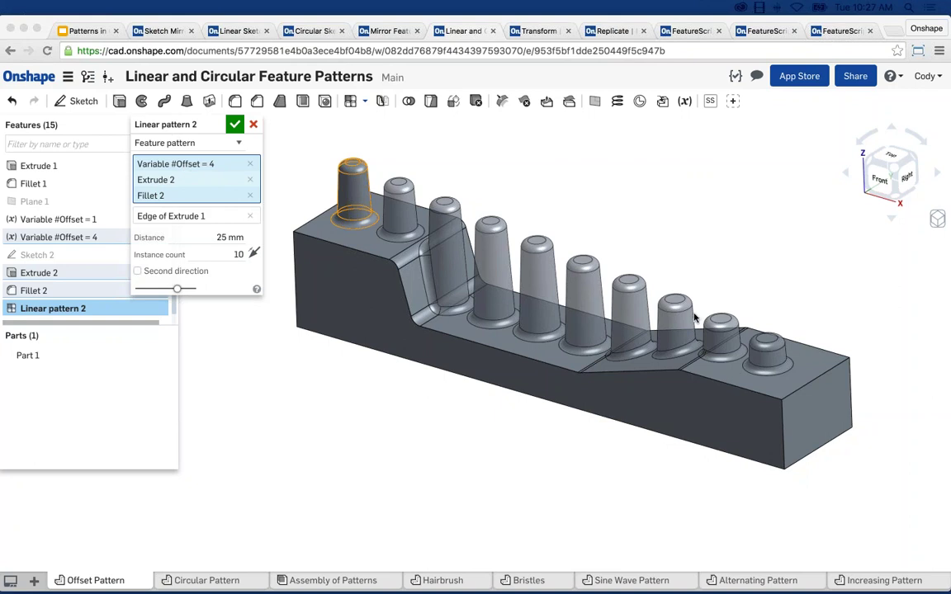
- Inspect the pins and their fillets where they meet the stepped surface, and accept the linear pattern
scroll(432, 274, down, 3)
scroll(432, 272, down, 4)
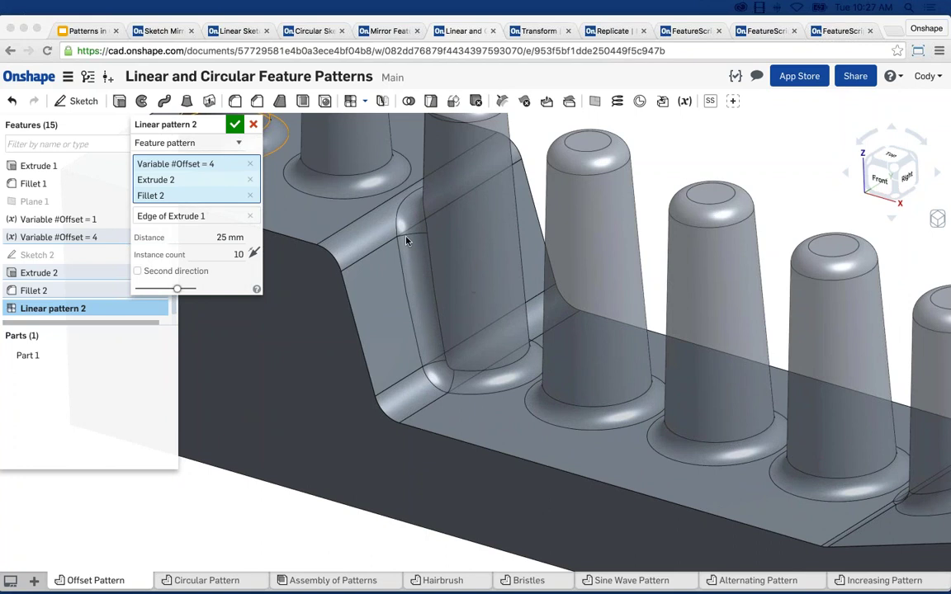
scroll(536, 441, up, 4)
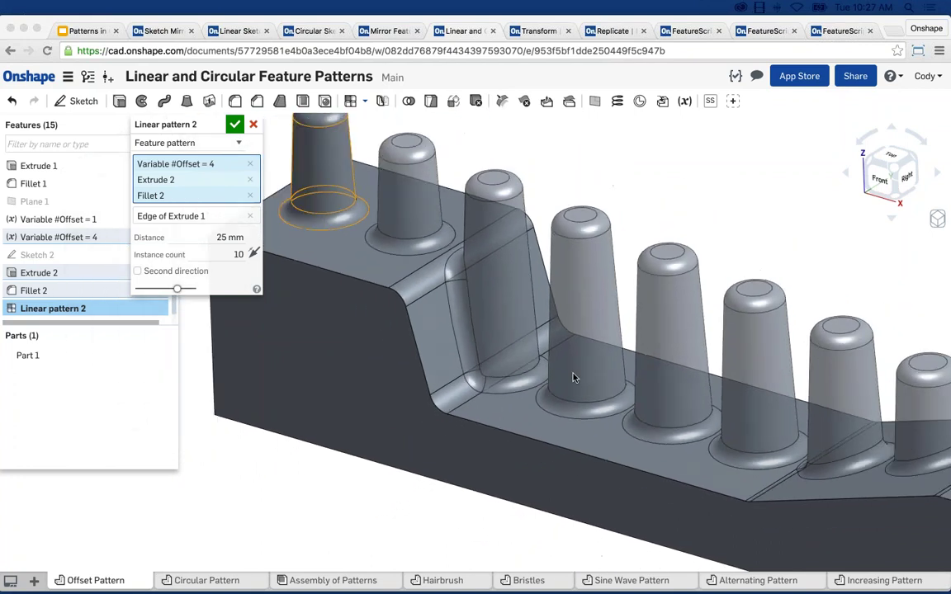
scroll(573, 380, up, 4)
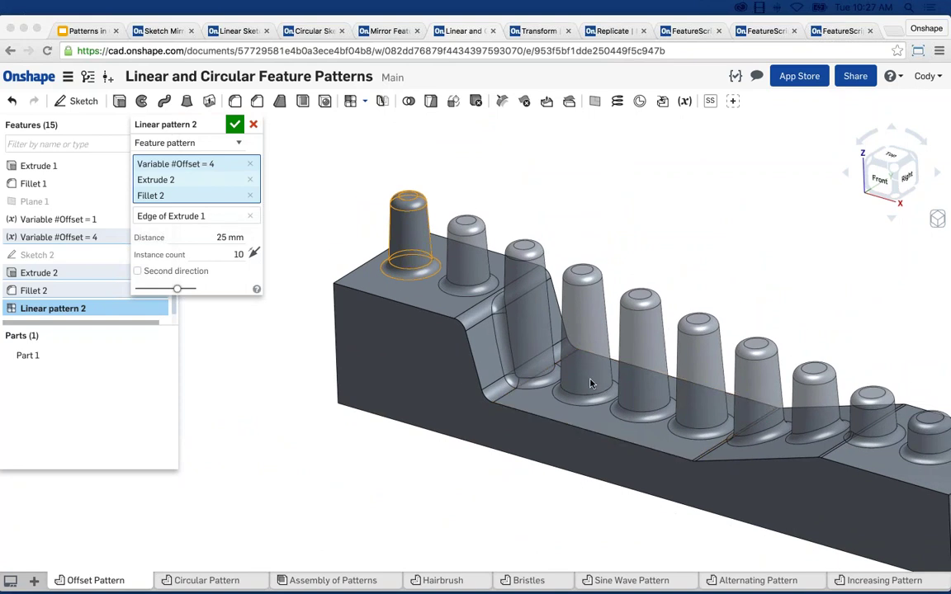
scroll(649, 260, up, 2)
middle_drag(649, 260, 631, 256)
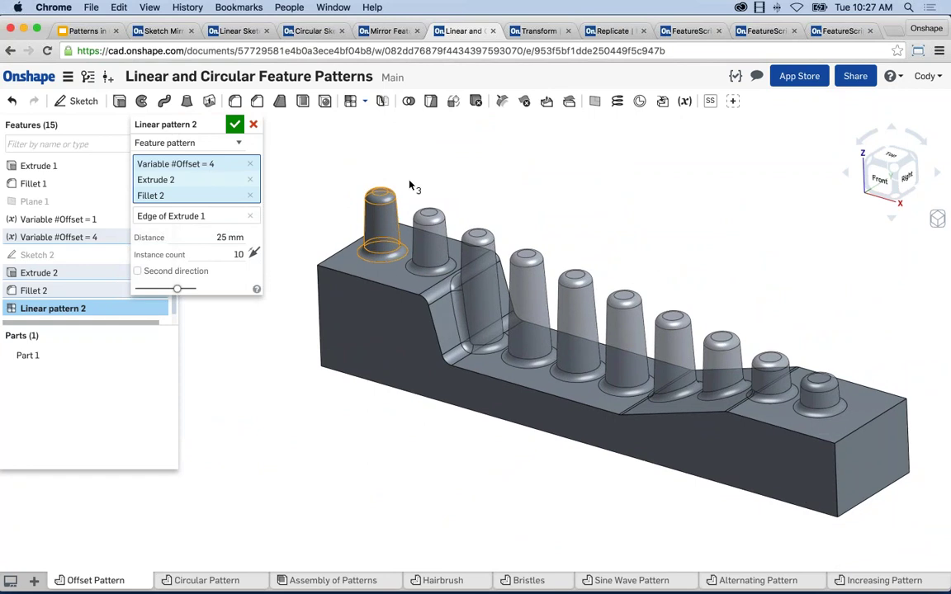
click(234, 125)
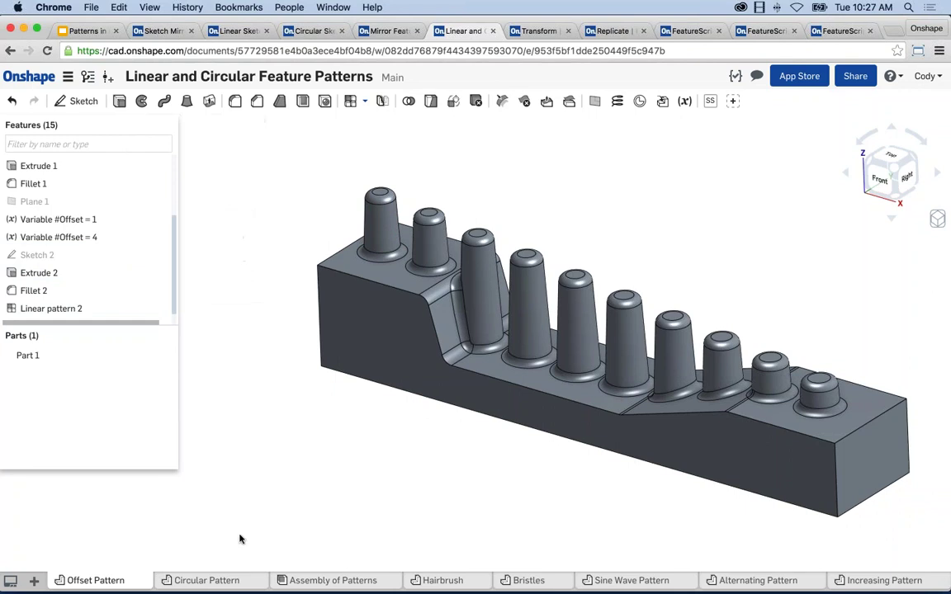
- Glance at the Circular Pattern studio, return to Offset Pattern, and open Sketch 2 to examine the pin's profile
click(206, 580)
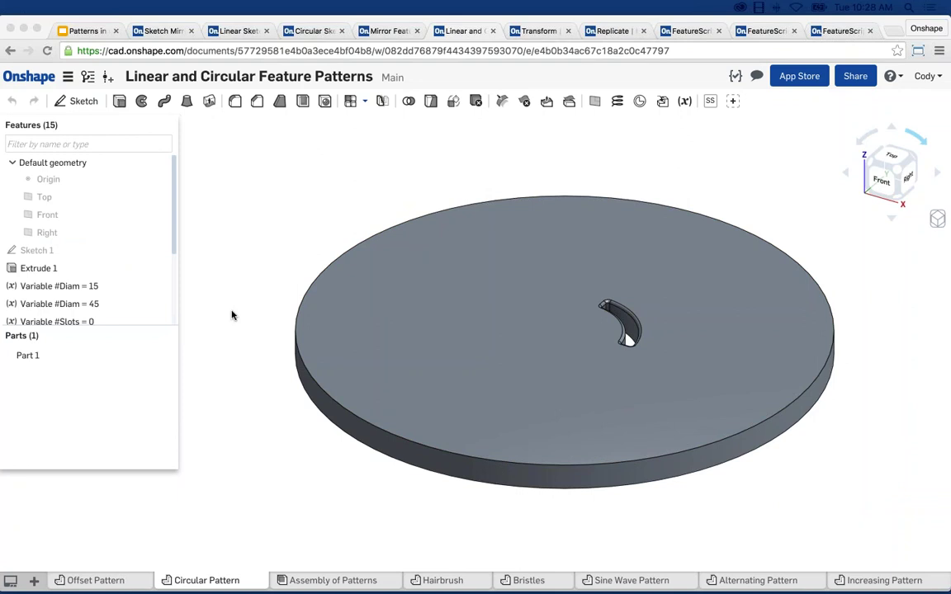
click(96, 580)
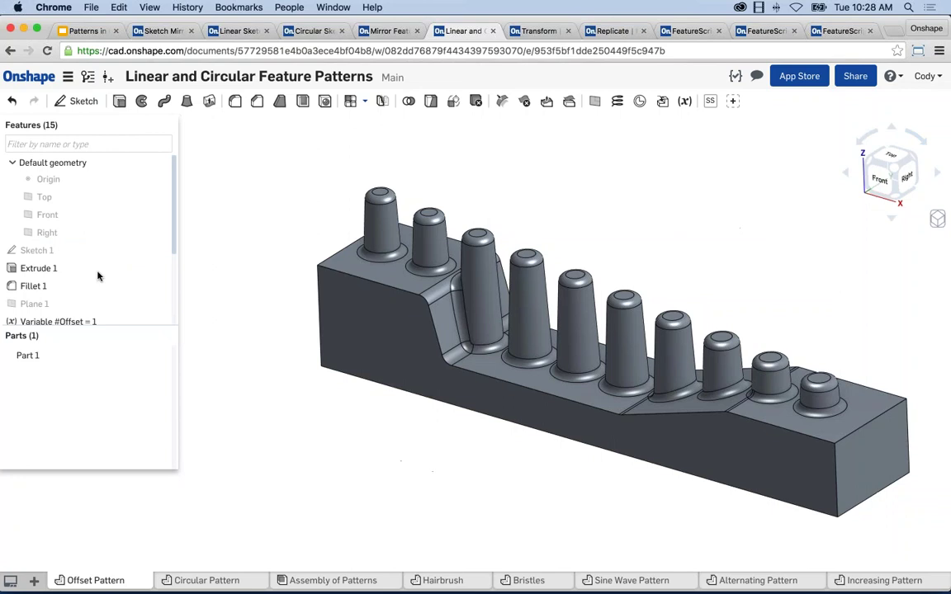
scroll(104, 306, down, 3)
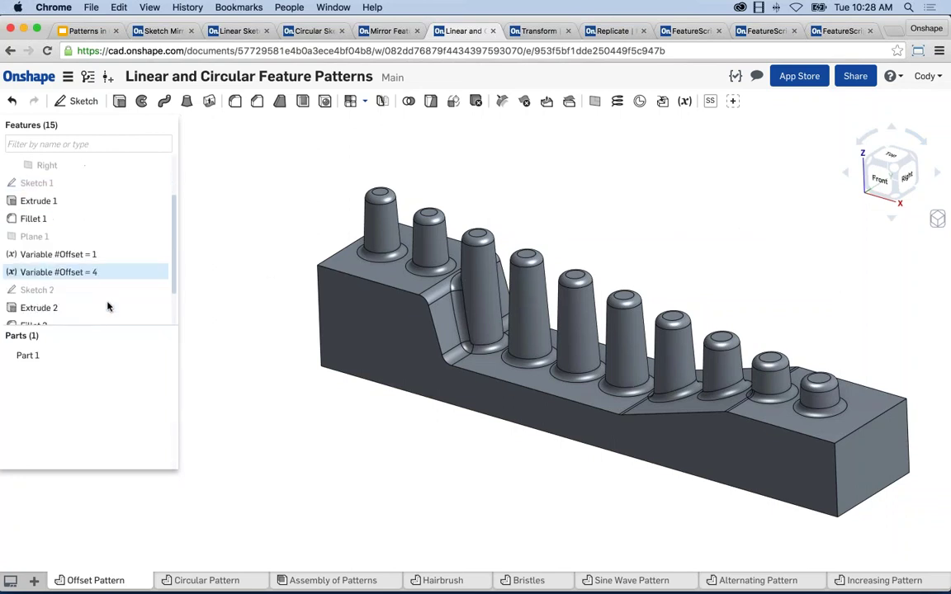
right_click(58, 258)
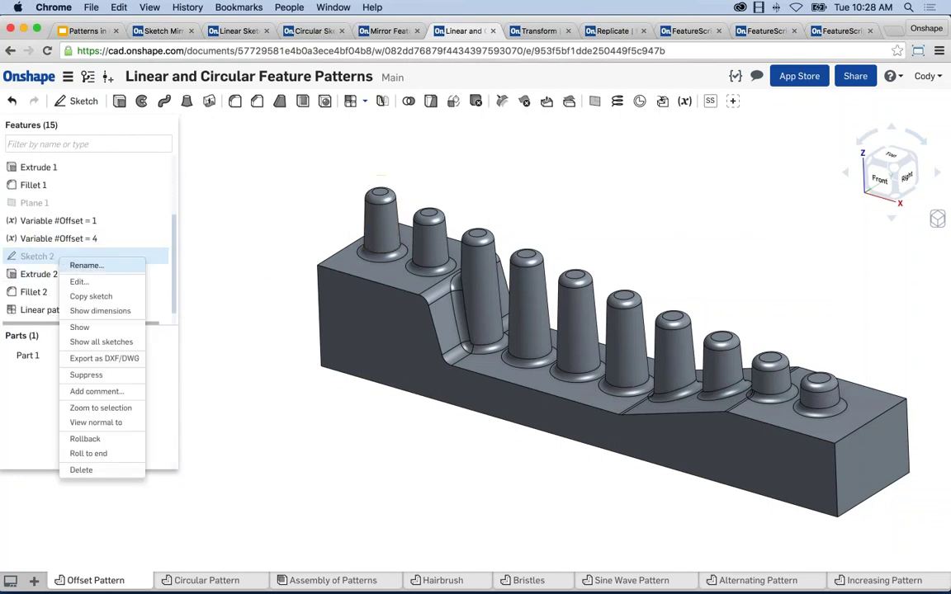
click(76, 279)
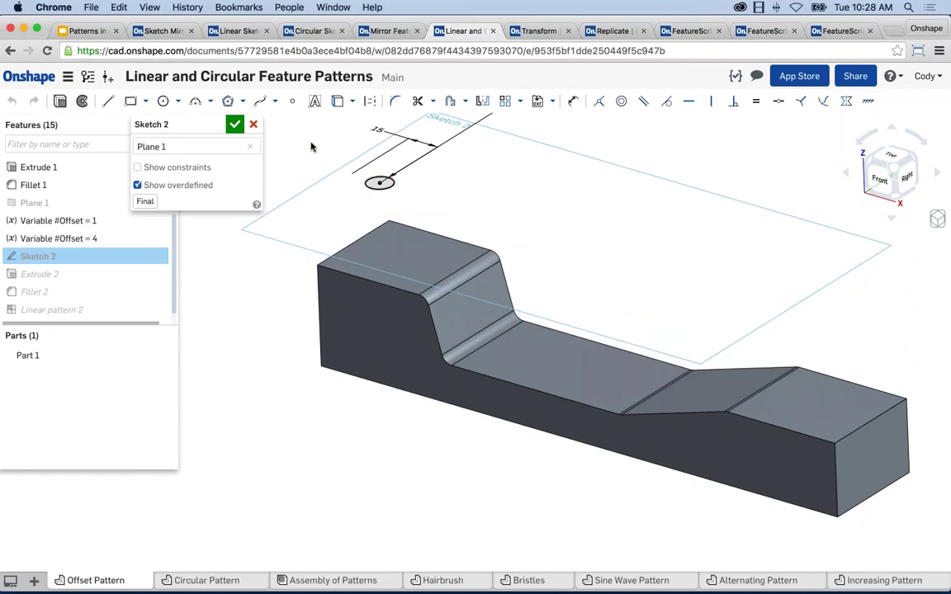
click(234, 123)
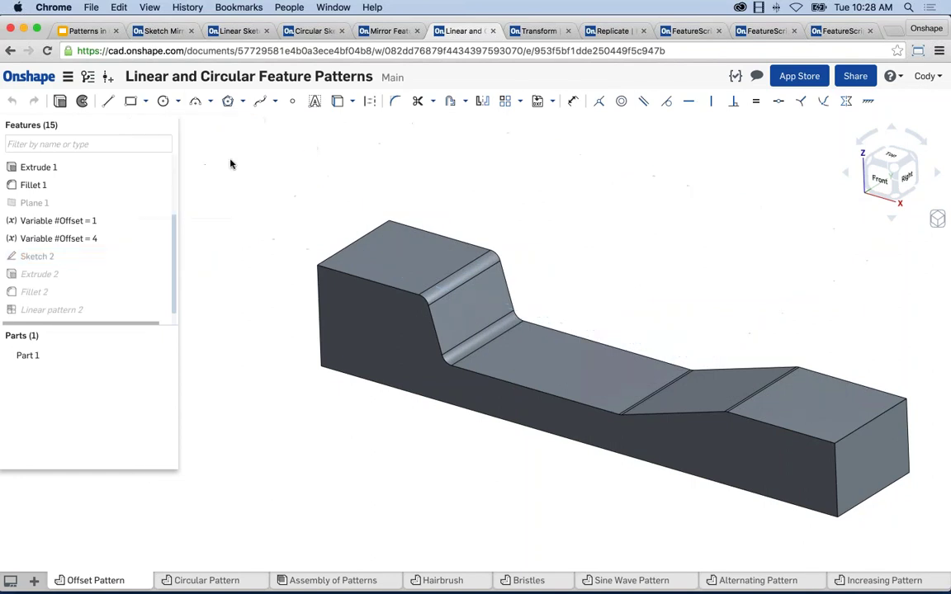
- Open Extrude 2 to examine the pin's end conditions and draft settings, and close it
right_click(59, 275)
click(71, 301)
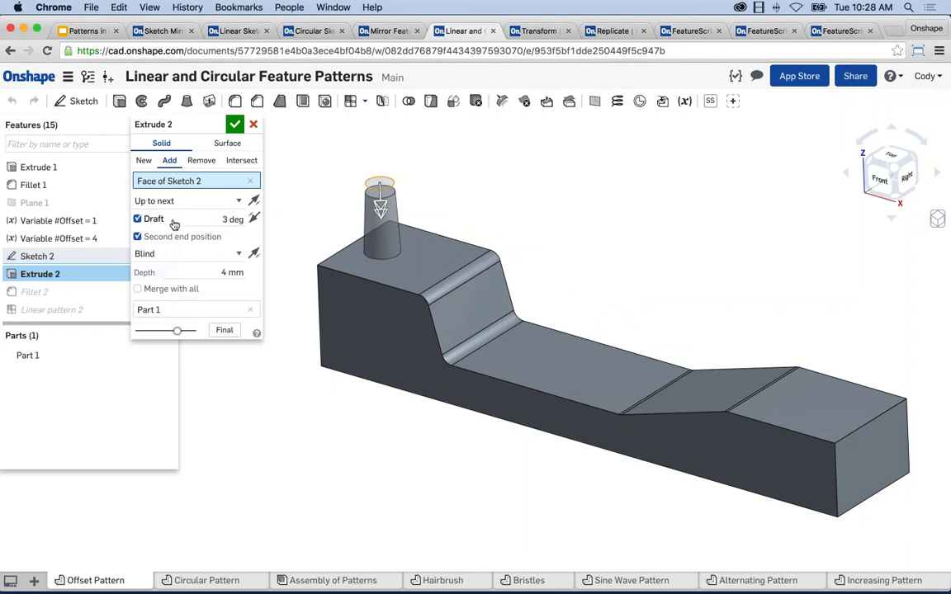
click(236, 124)
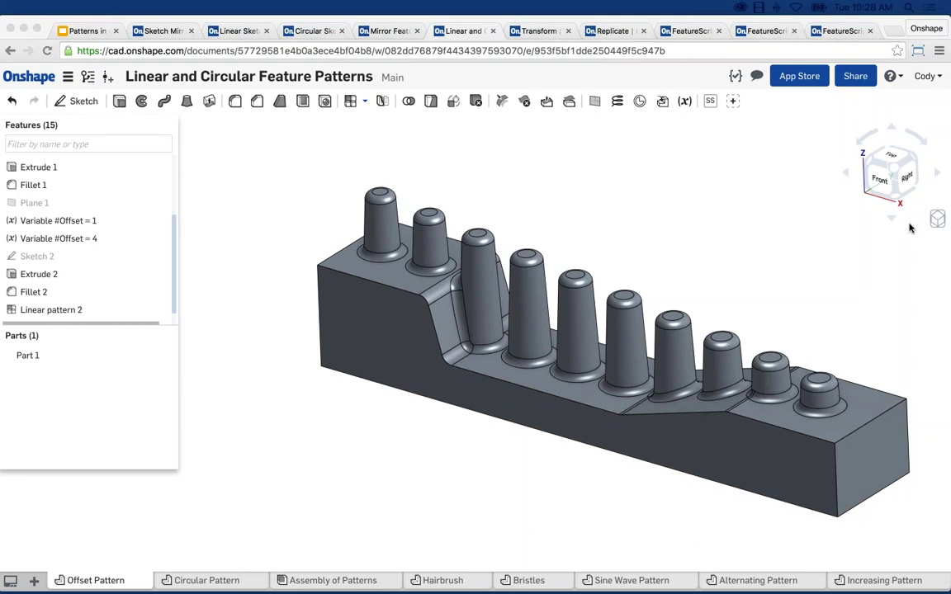
click(598, 199)
key(f)
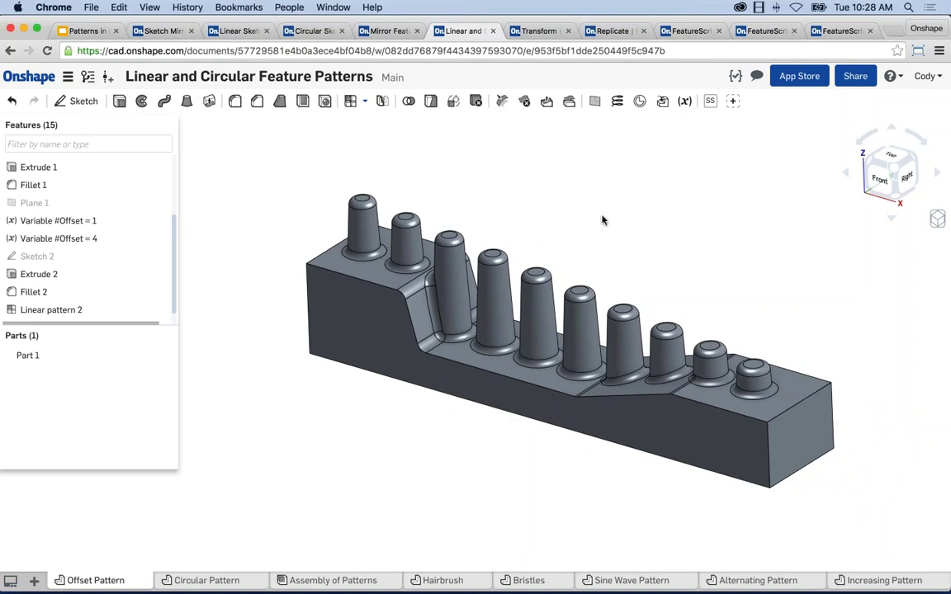
middle_drag(601, 233, 600, 232)
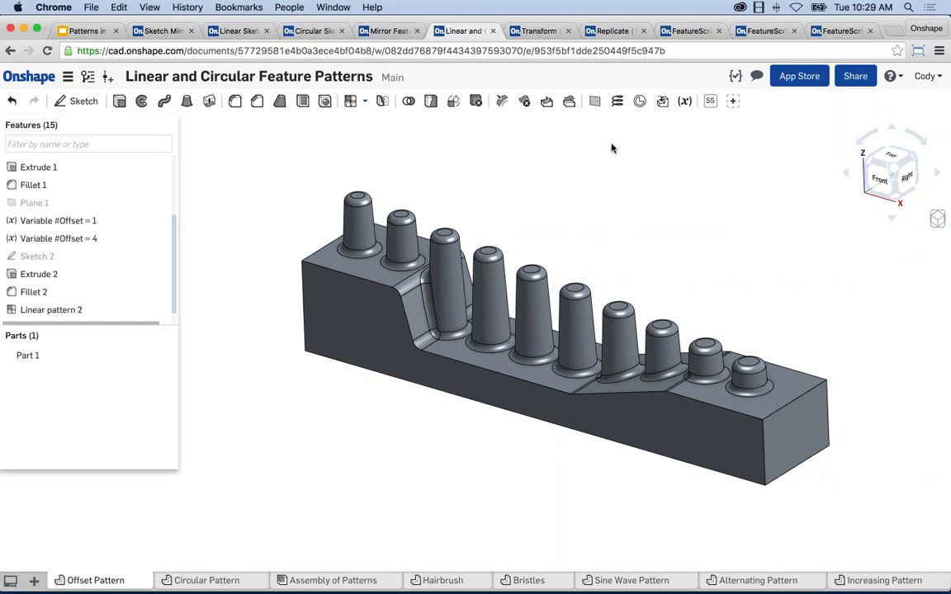
- Glance at the Circular Pattern studio, then reopen Variable #Offset = 4 in Offset Pattern to examine its definition and close it
click(204, 580)
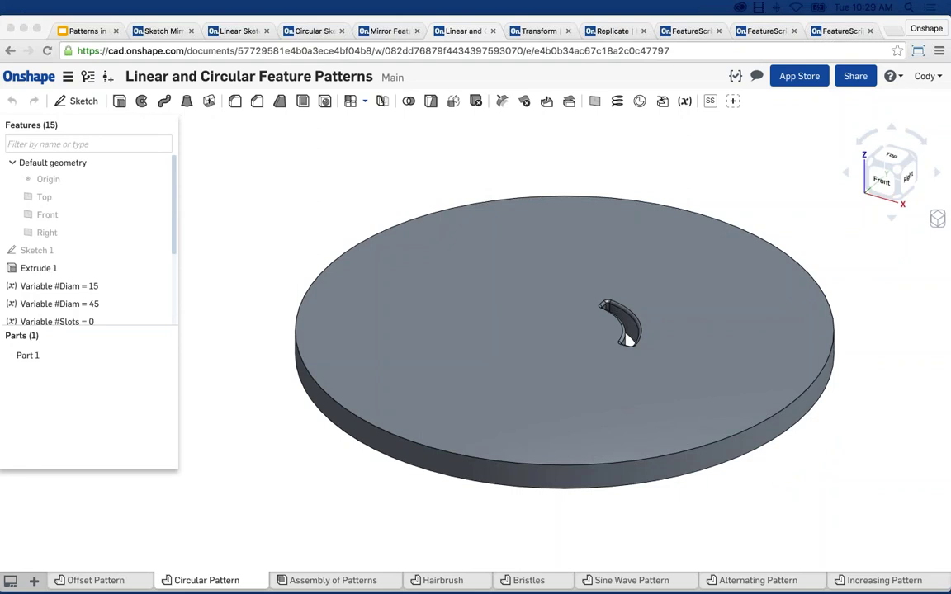
click(257, 506)
click(96, 580)
scroll(111, 281, down, 1)
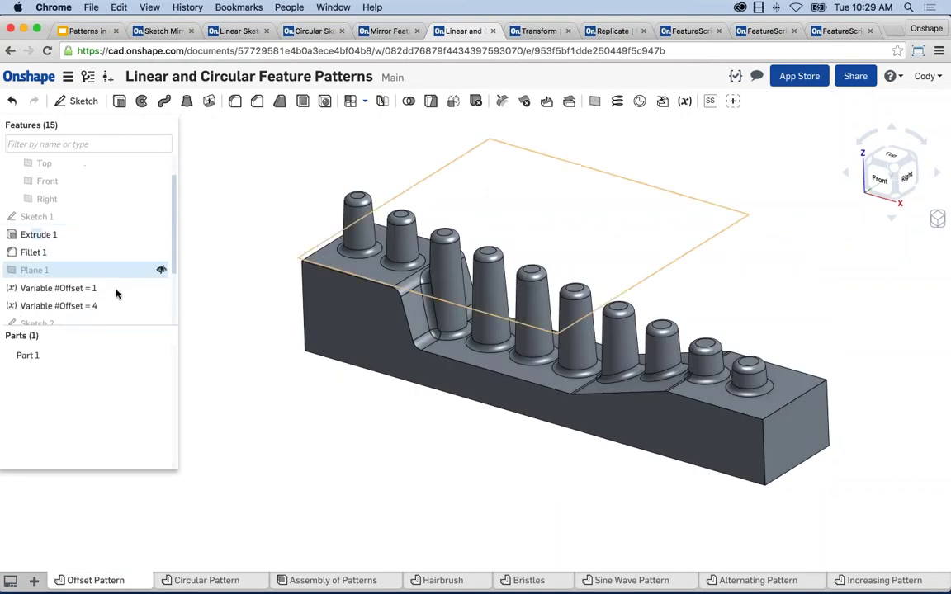
right_click(87, 307)
click(99, 317)
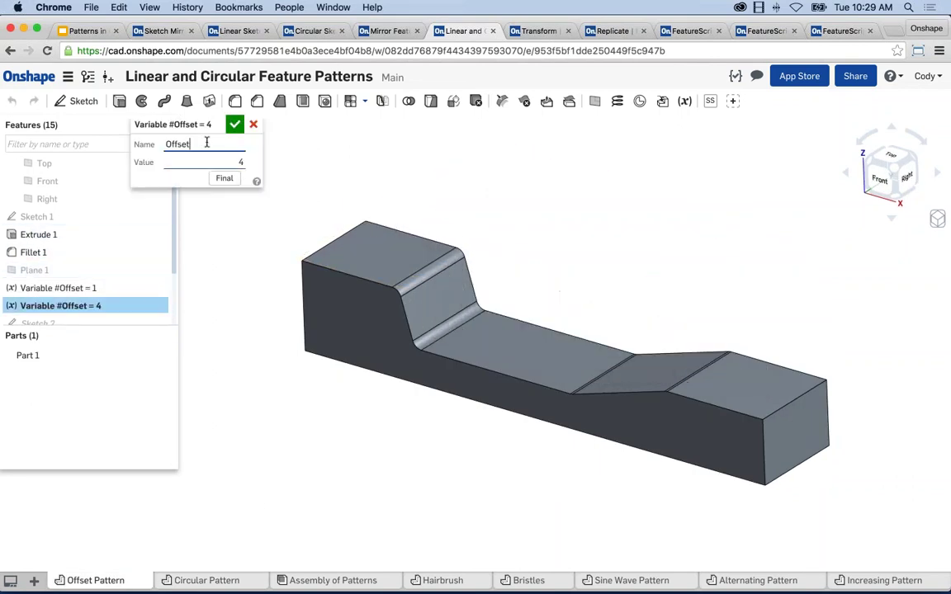
click(234, 124)
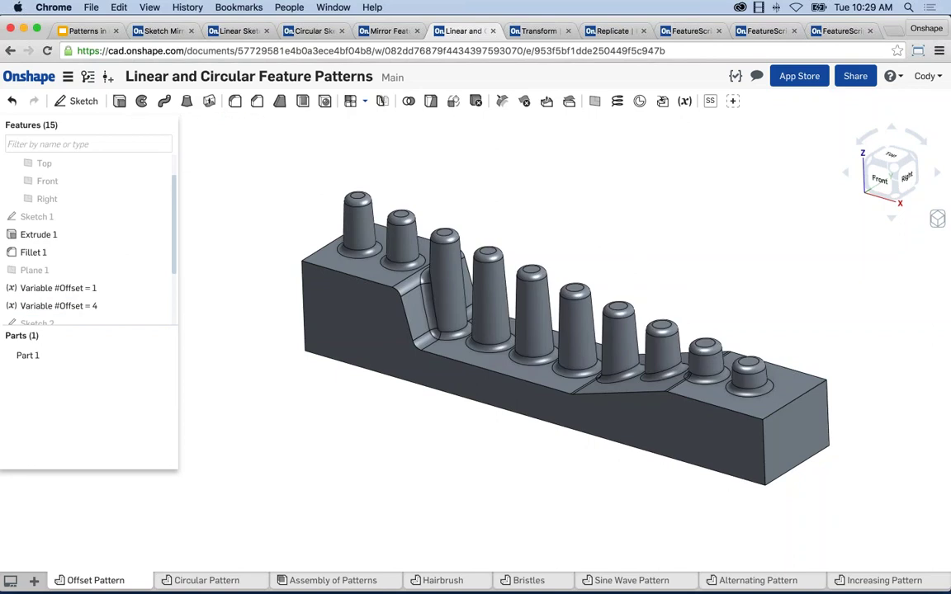
- Open the Circular Pattern studio and examine the single curved slot in the disc from above
click(206, 580)
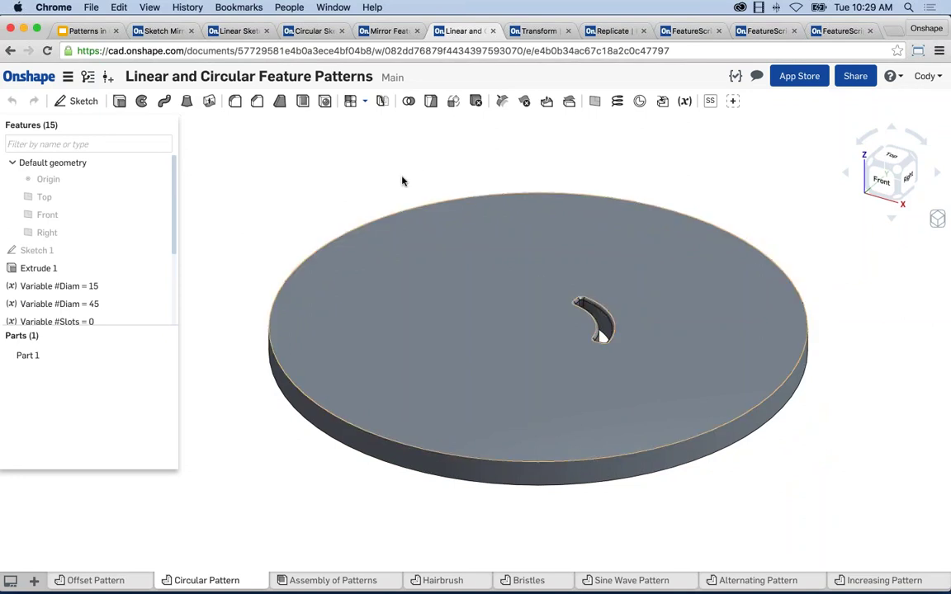
right_drag(413, 165, 569, 309)
scroll(569, 309, up, 3)
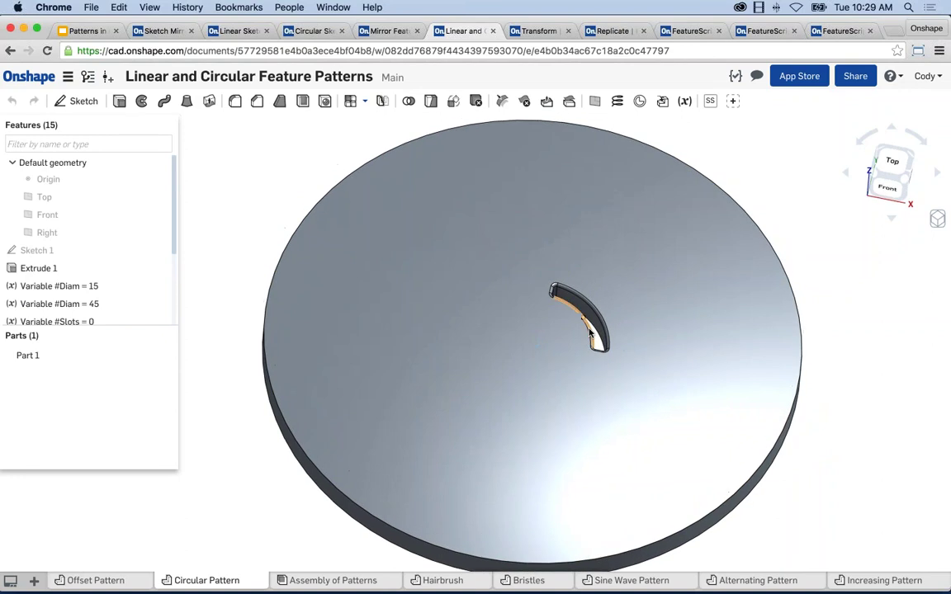
scroll(562, 294, down, 2)
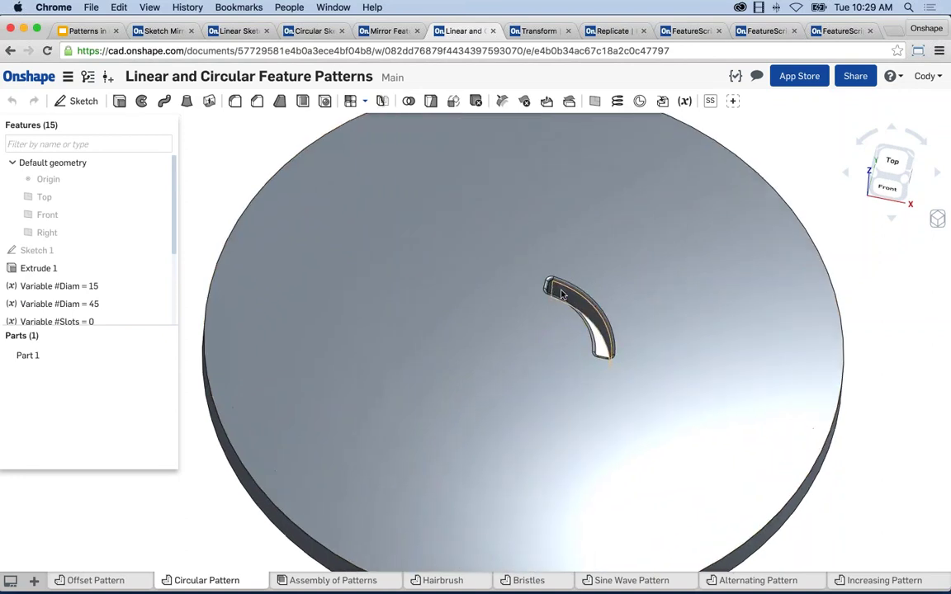
scroll(562, 294, up, 2)
scroll(561, 294, down, 2)
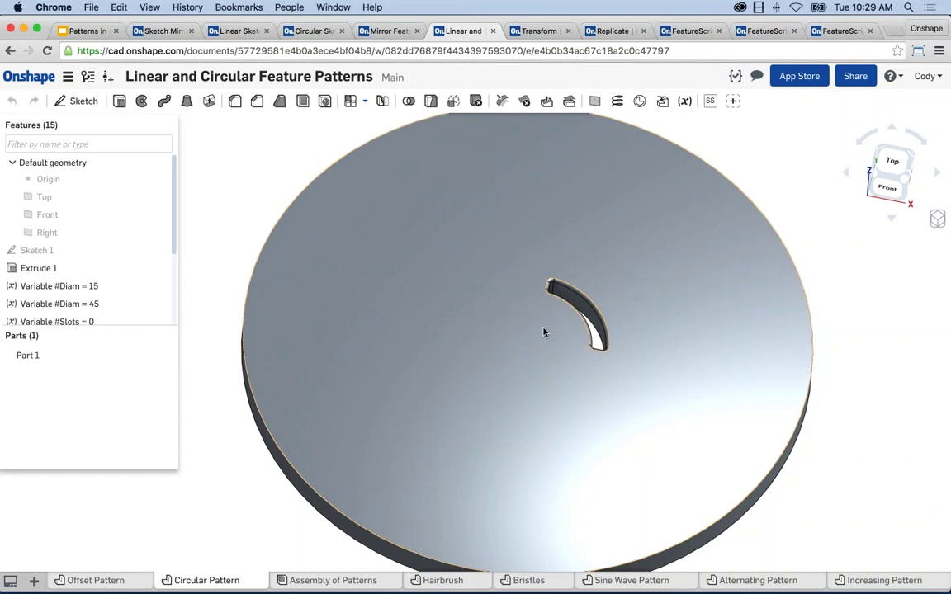
- Start a circular pattern of type Feature pattern with Extrude 2 and Fillet 1 as the features to pattern
click(364, 101)
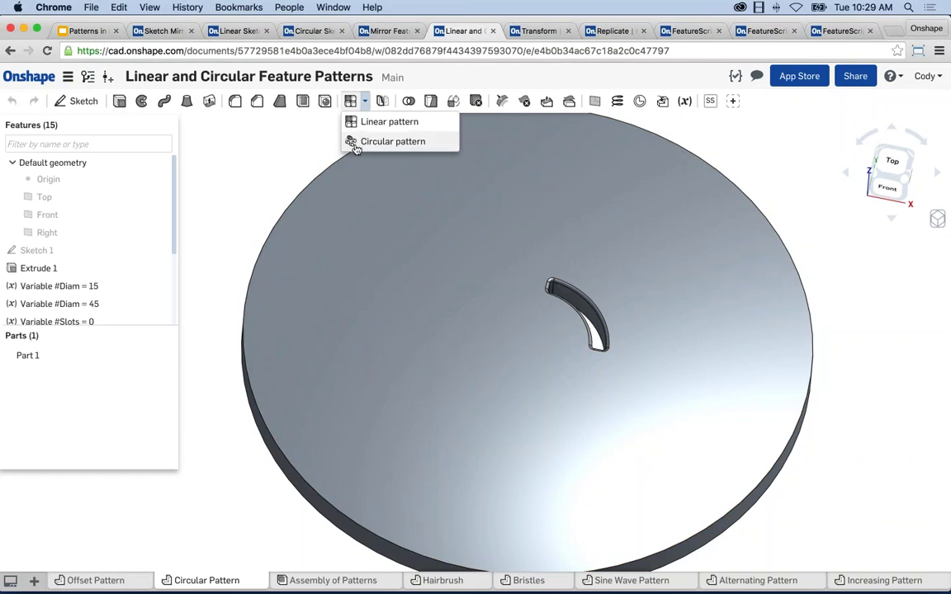
click(378, 143)
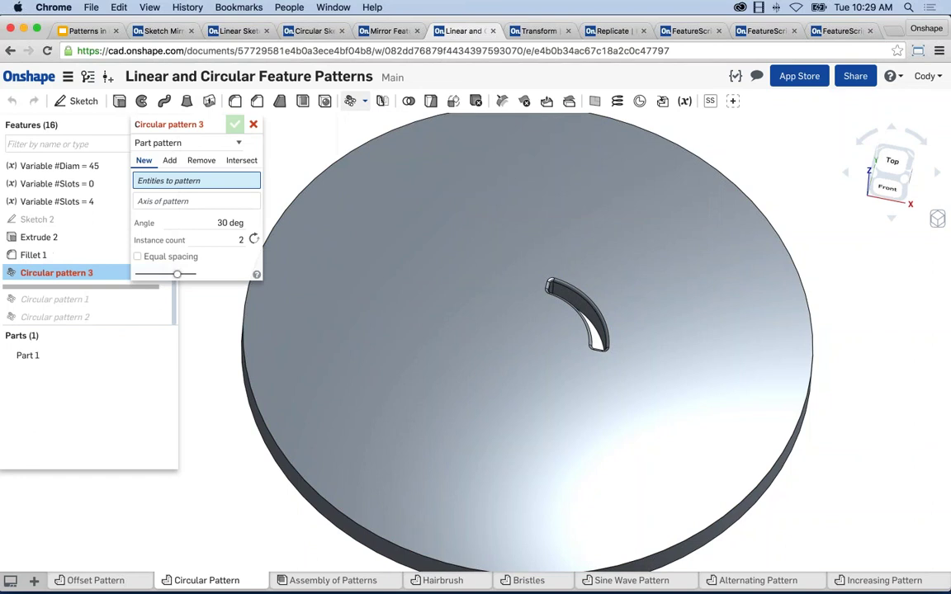
click(198, 148)
click(165, 153)
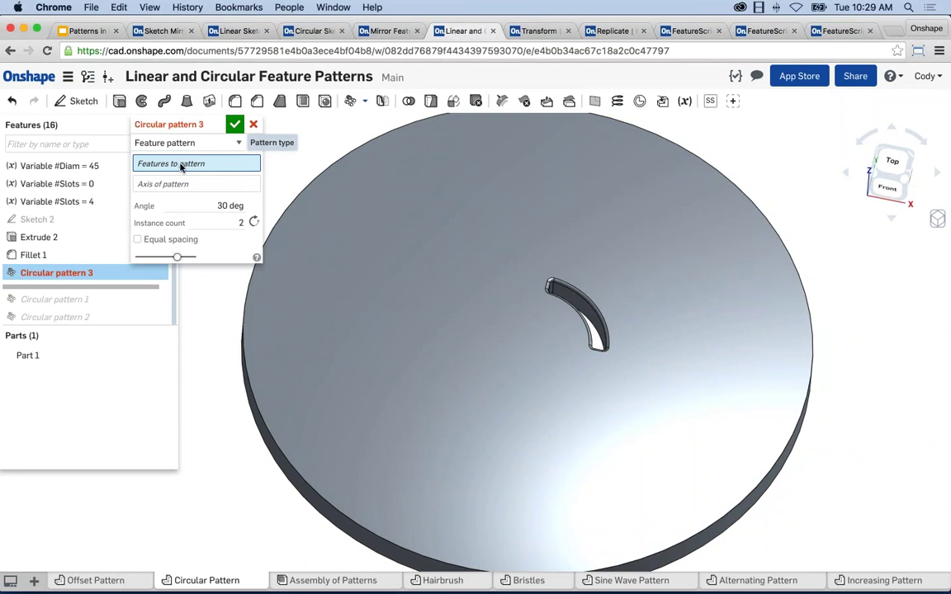
click(49, 238)
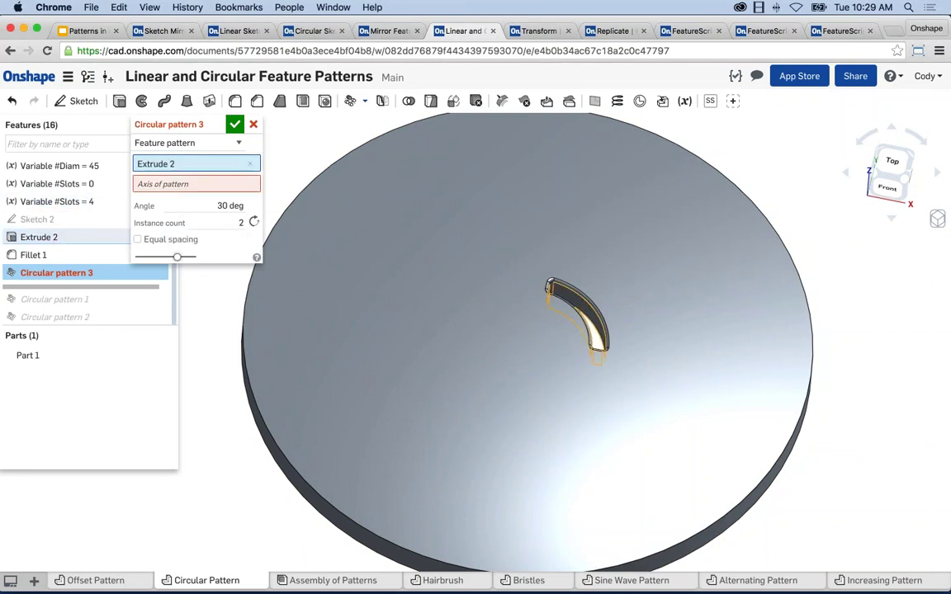
click(51, 255)
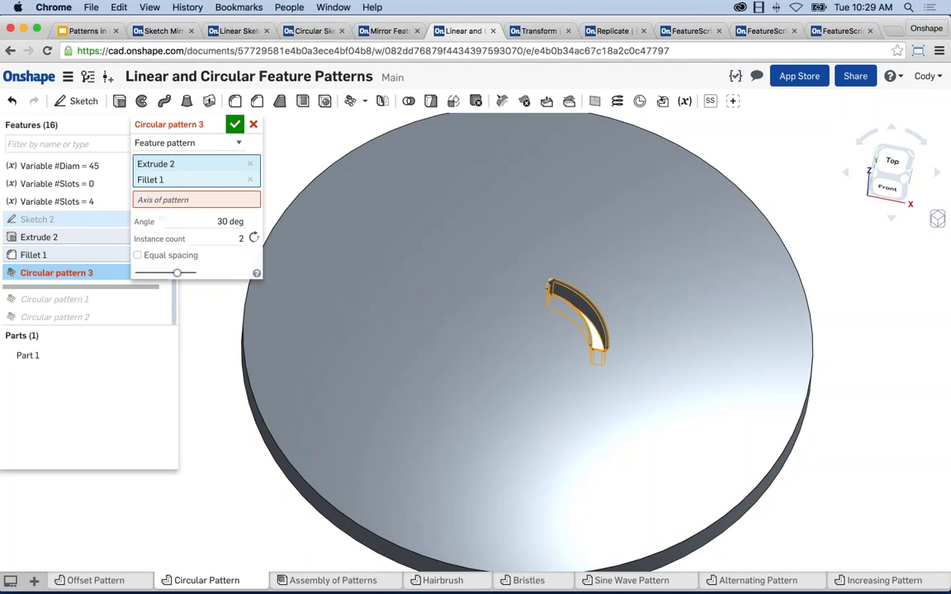
- Use the disc's outer circular edge as the axis of the circular pattern
click(149, 203)
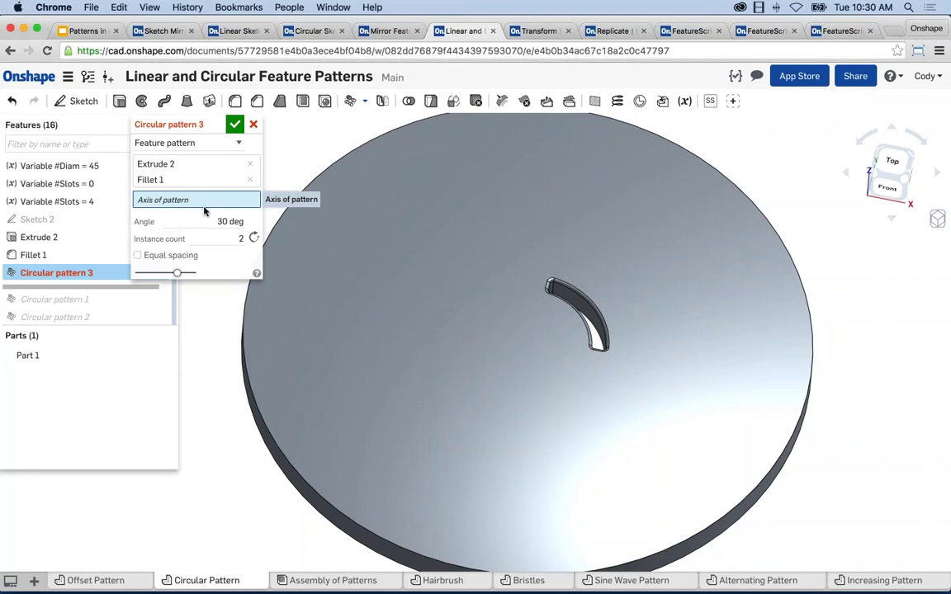
scroll(744, 260, down, 3)
right_drag(745, 260, 826, 281)
scroll(801, 361, up, 3)
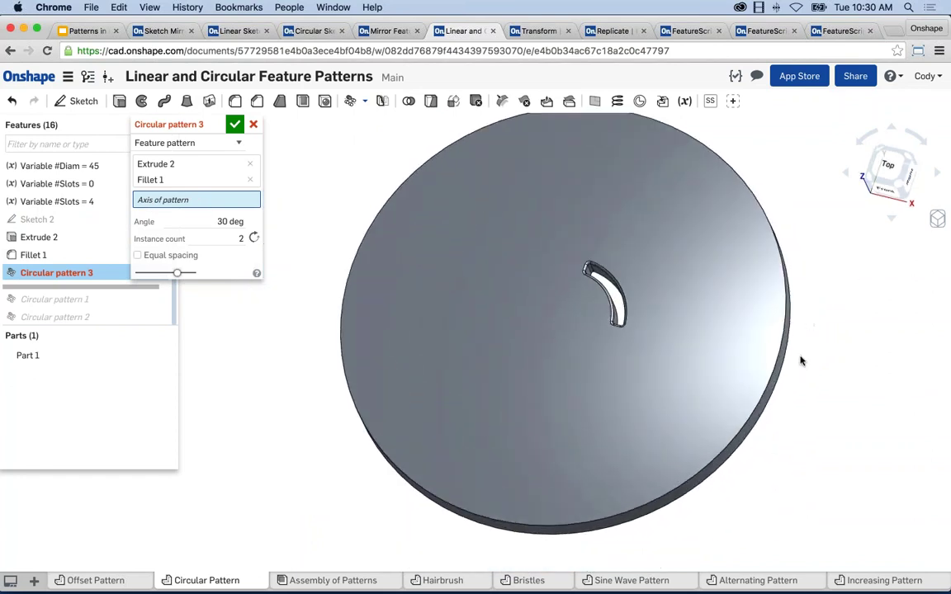
scroll(771, 373, up, 3)
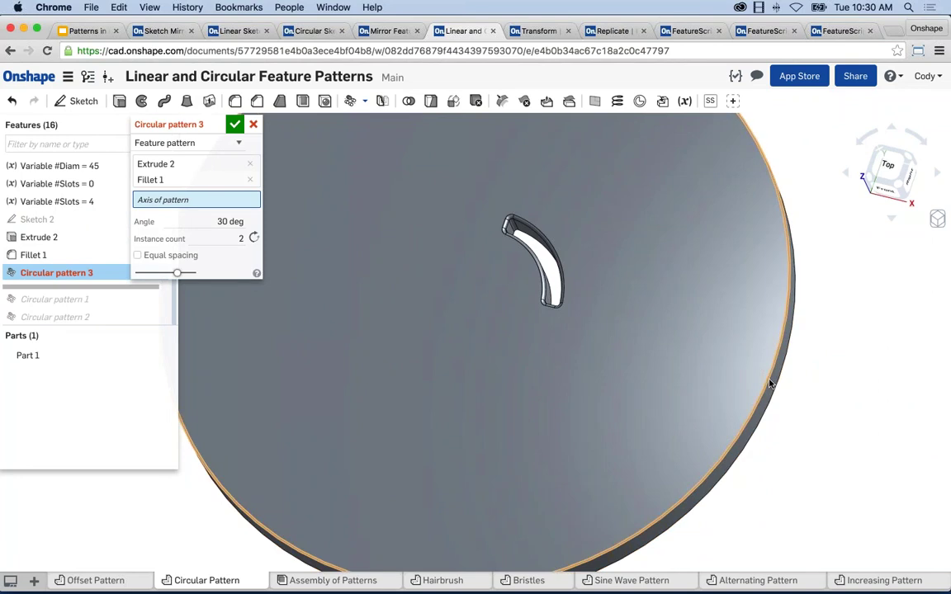
click(772, 383)
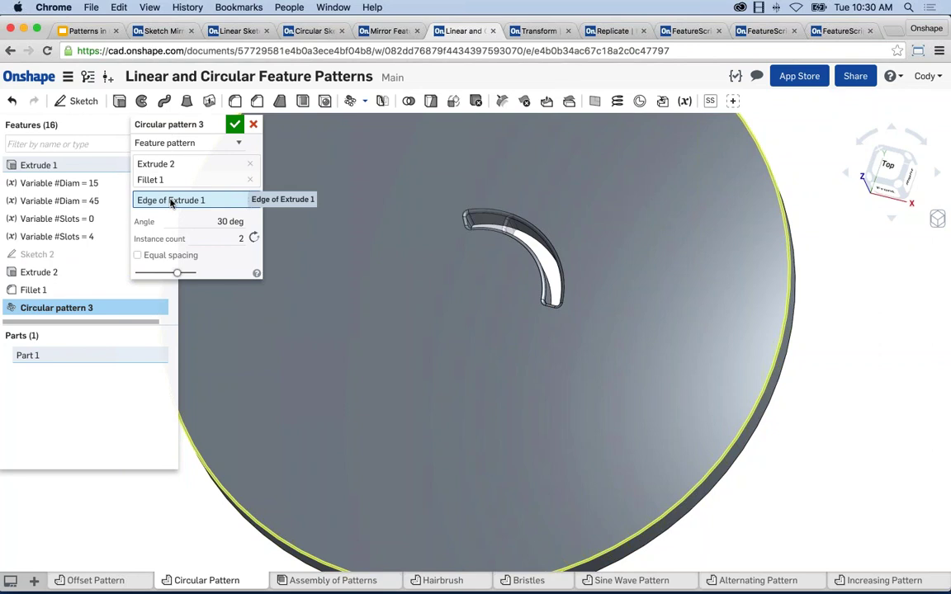
- Try equal spacing with a 360 deg angle and 4 instances for the slot pattern, and discard the pattern
click(151, 257)
click(245, 221)
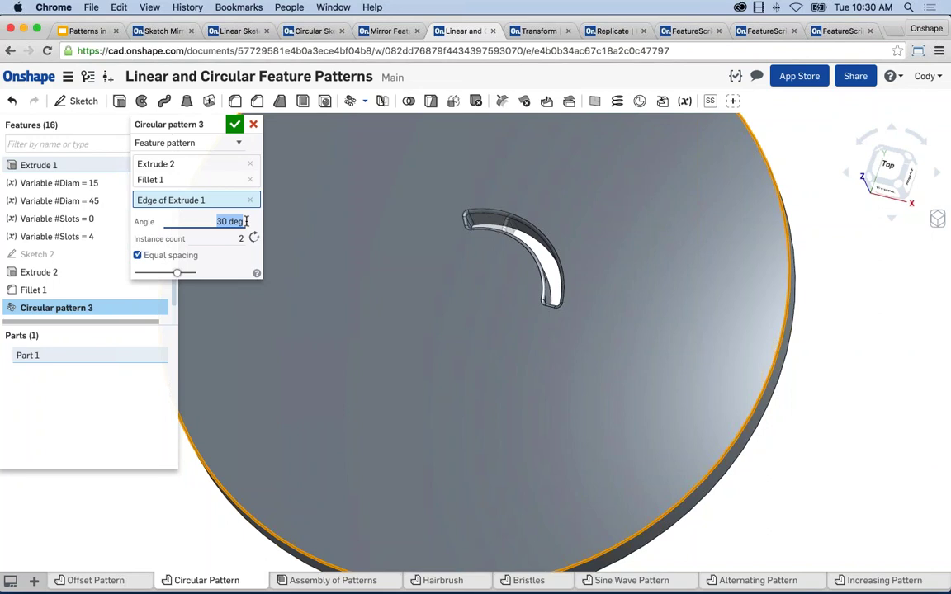
text(360)
key(Return)
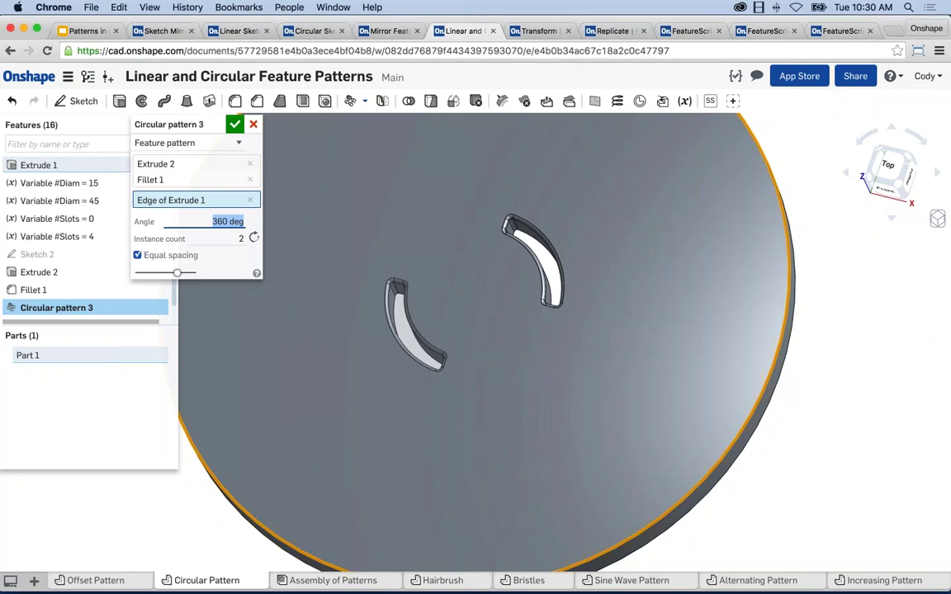
click(237, 238)
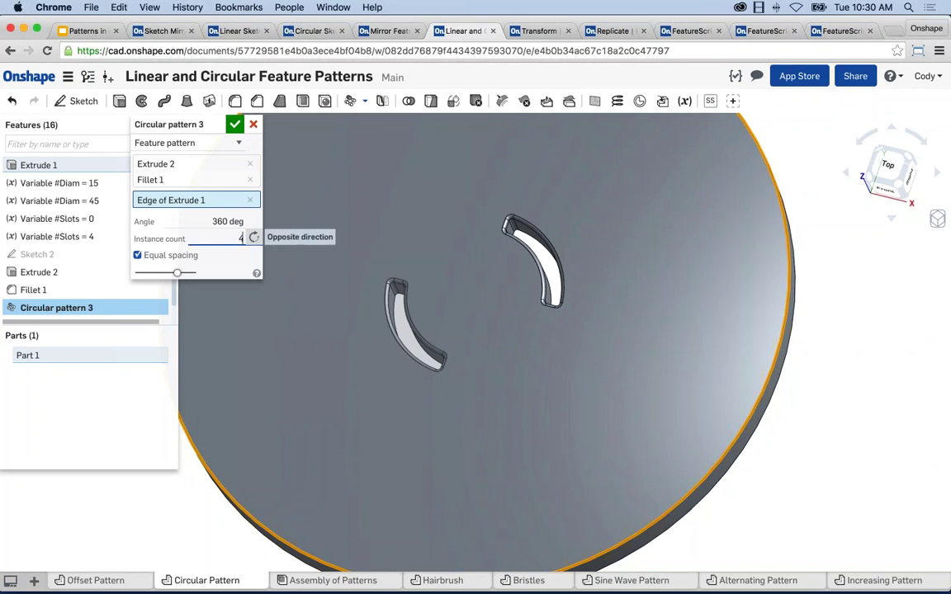
text(4)
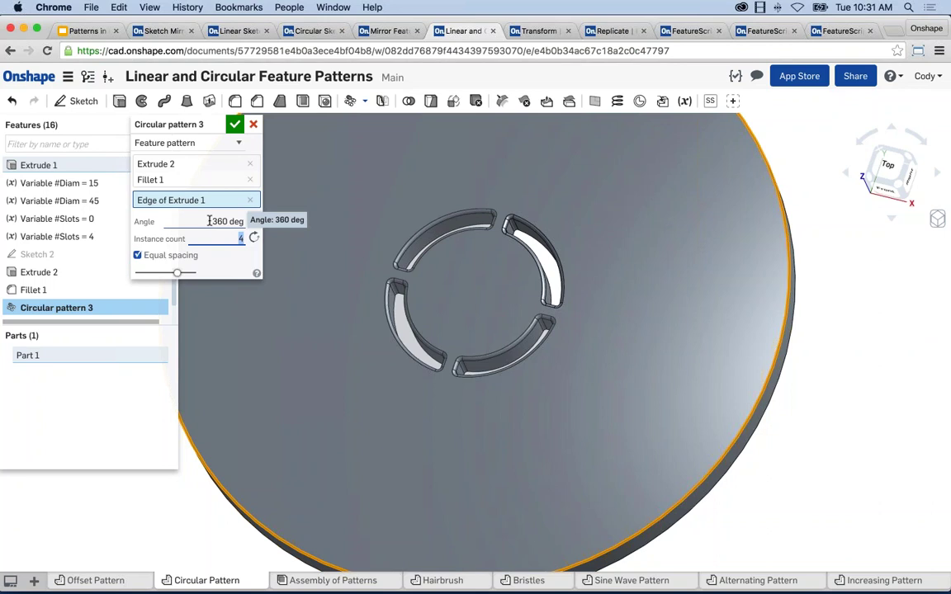
click(238, 238)
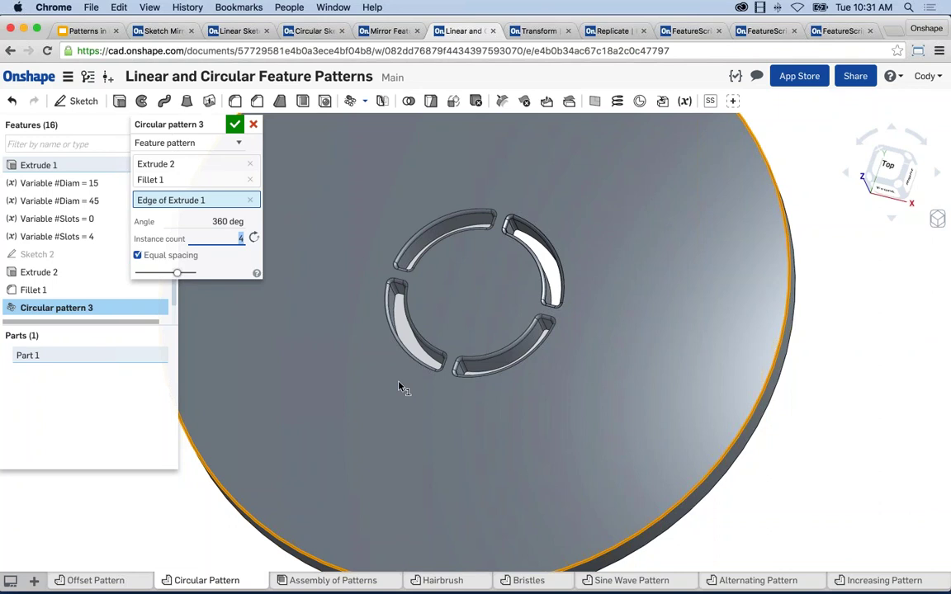
click(254, 126)
- Roll the feature list forward to the end so that Circular pattern 1 and Circular pattern 2 are included
key(f)
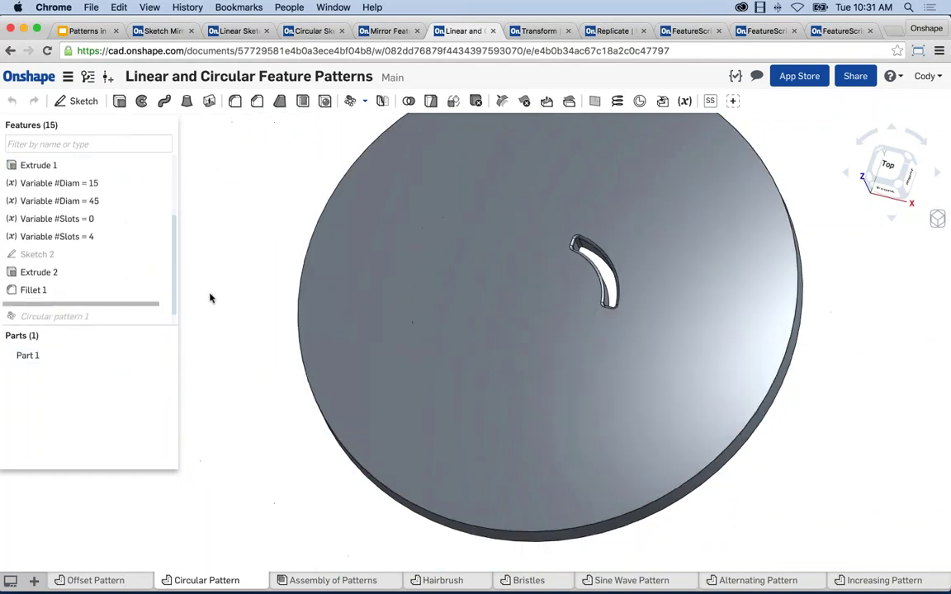
scroll(155, 297, down, 1)
drag(155, 291, 152, 318)
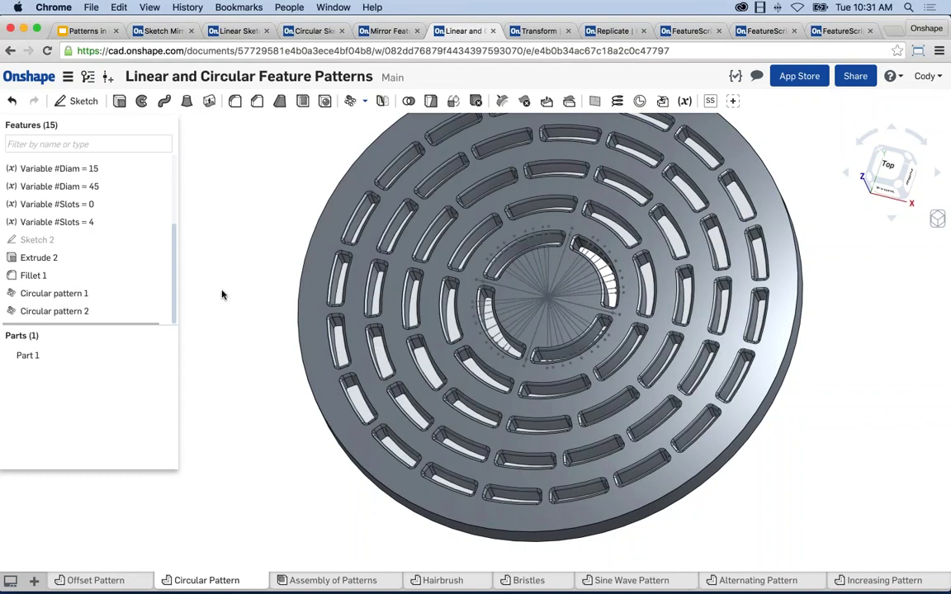
- Open Circular pattern 2 to examine its patterned variables and features, axis, angle and instance count, and close it
right_click(102, 311)
click(97, 335)
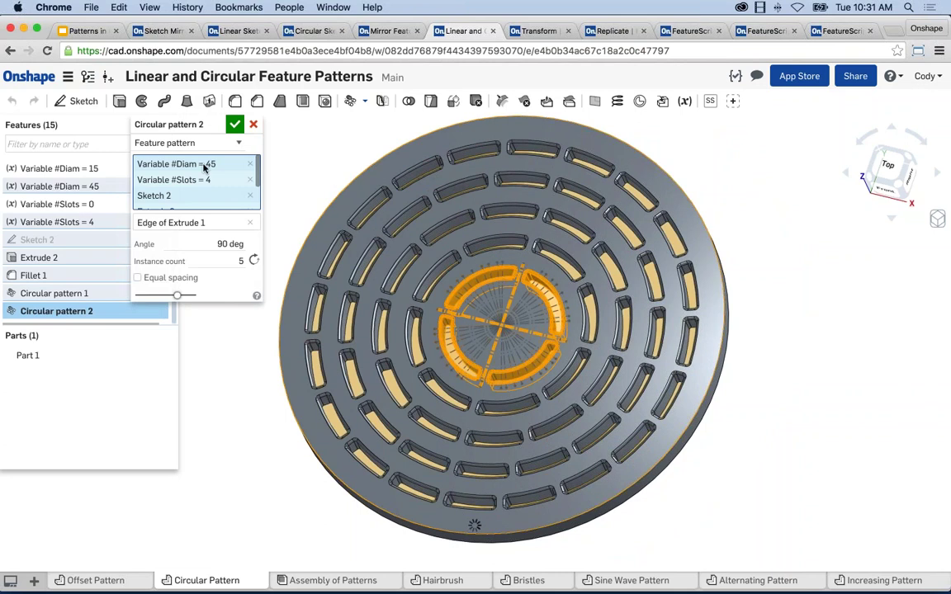
scroll(177, 191, down, 3)
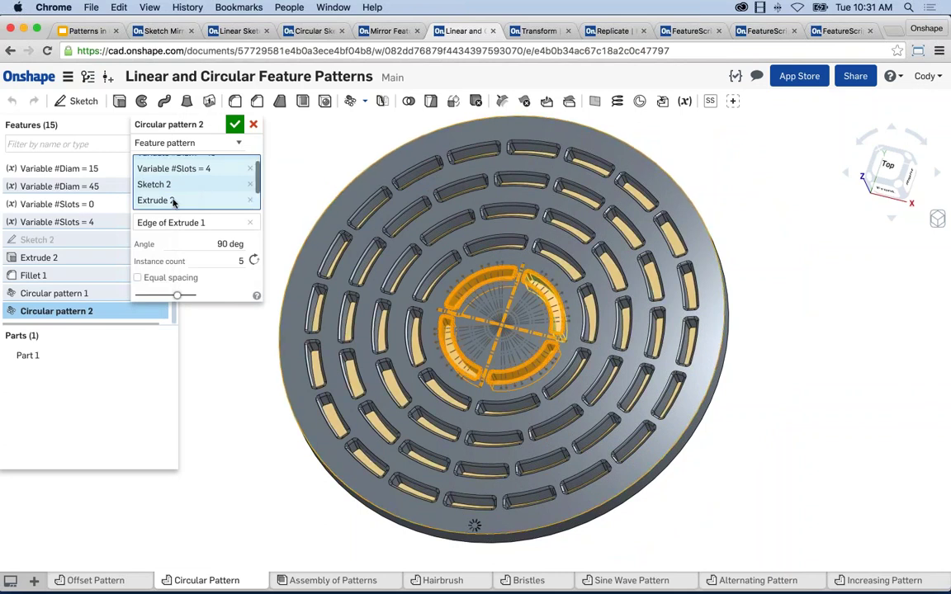
scroll(173, 195, down, 1)
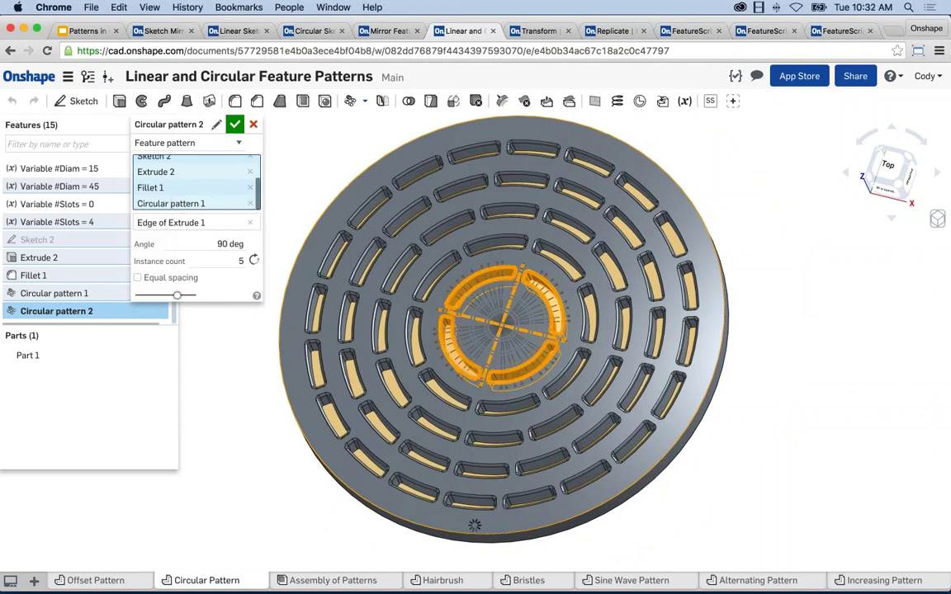
click(235, 125)
- Examine the concentric rings of slots on the disc from the top and in 3D
scroll(575, 326, up, 5)
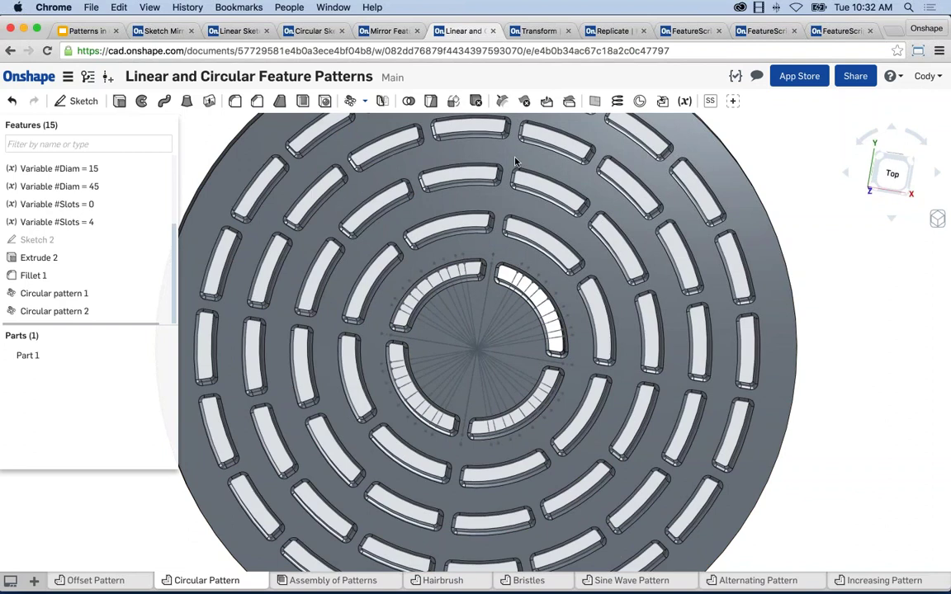
scroll(698, 278, down, 4)
right_drag(623, 279, 607, 242)
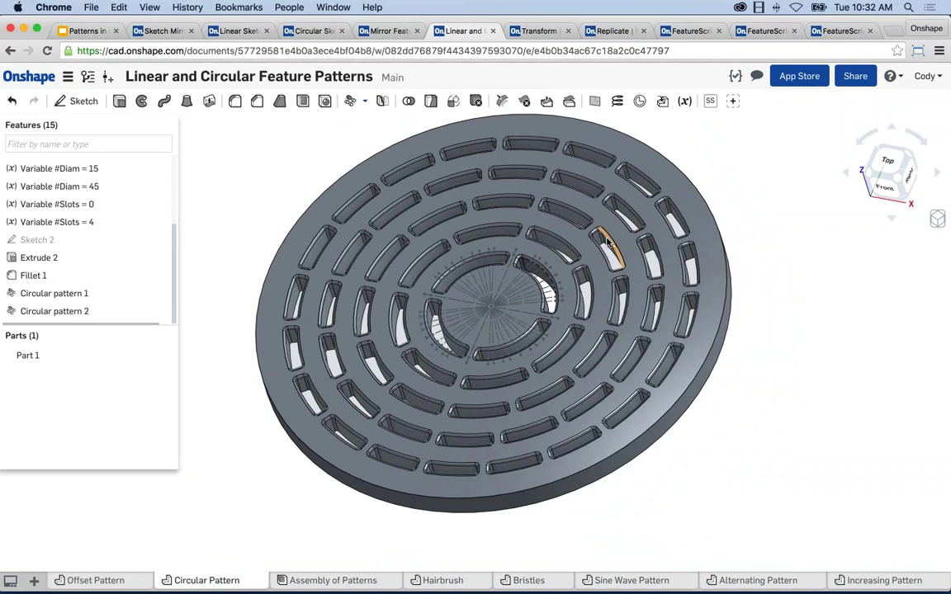
middle_drag(768, 230, 776, 237)
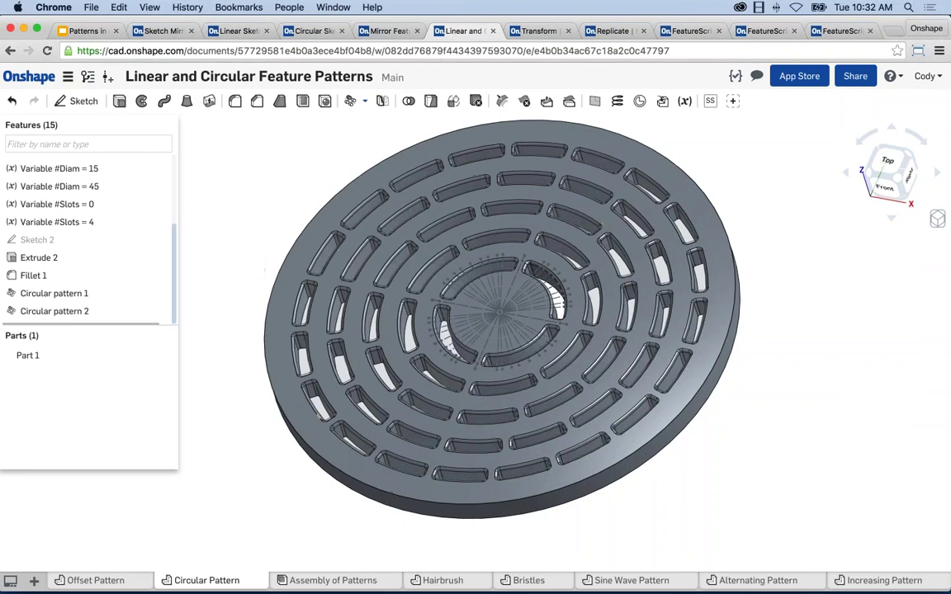
- Open the Hairbrush studio to examine its patterned bristles up close, and switch to the Sine Wave Pattern studio
click(438, 580)
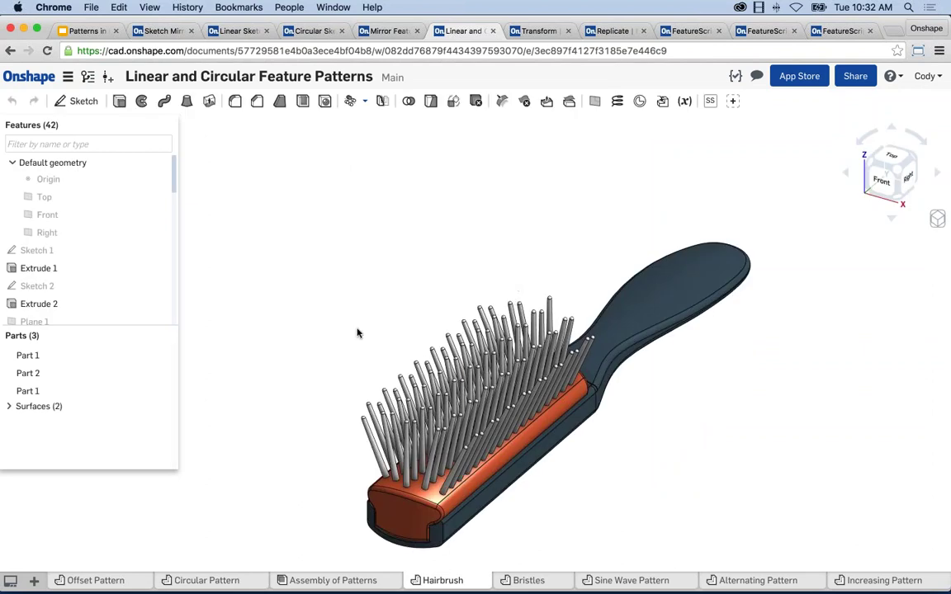
scroll(371, 345, up, 5)
scroll(476, 428, up, 1)
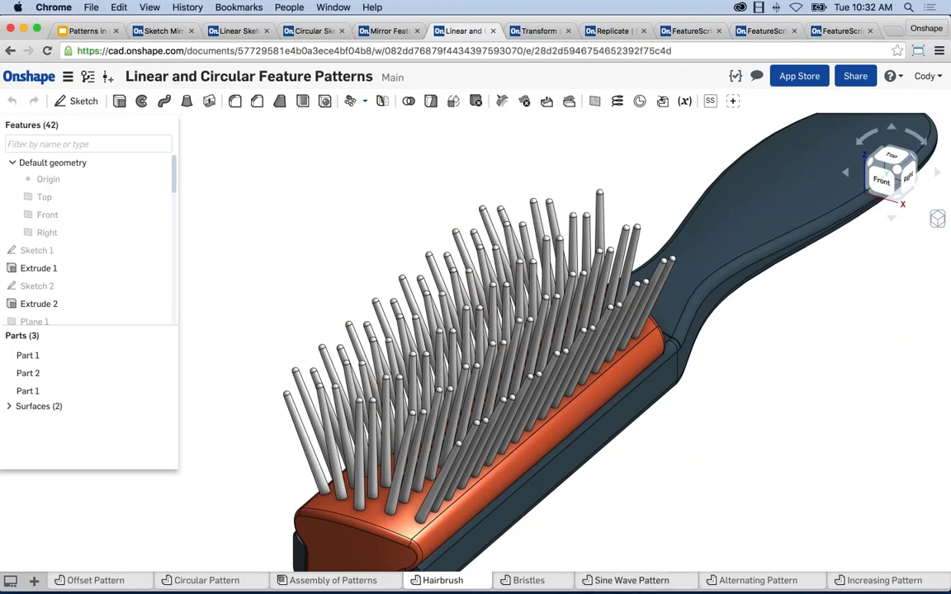
click(632, 581)
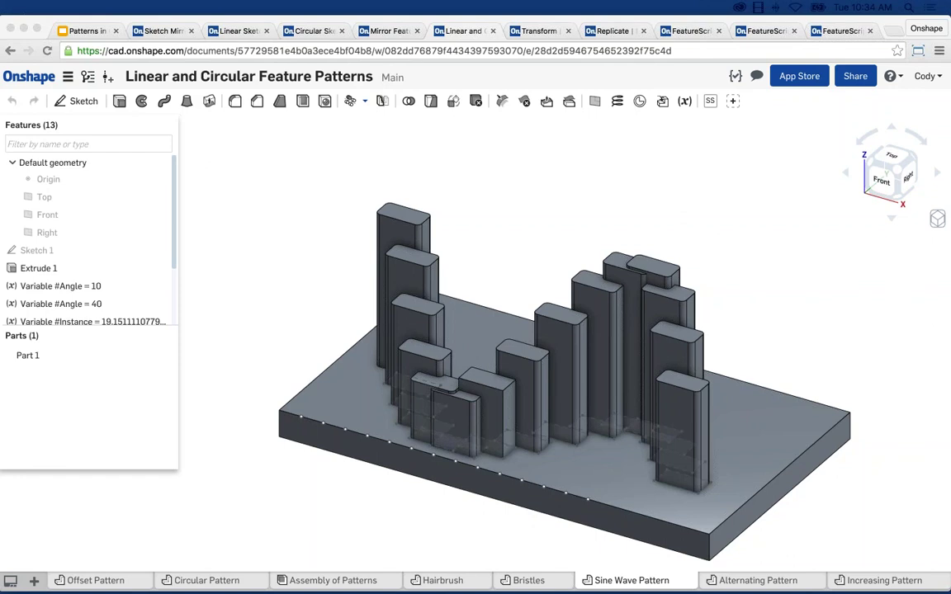
- Return to the Offset Pattern studio, switch to the Transform document with the U-bolt, and reload its page
middle_drag(591, 226, 565, 225)
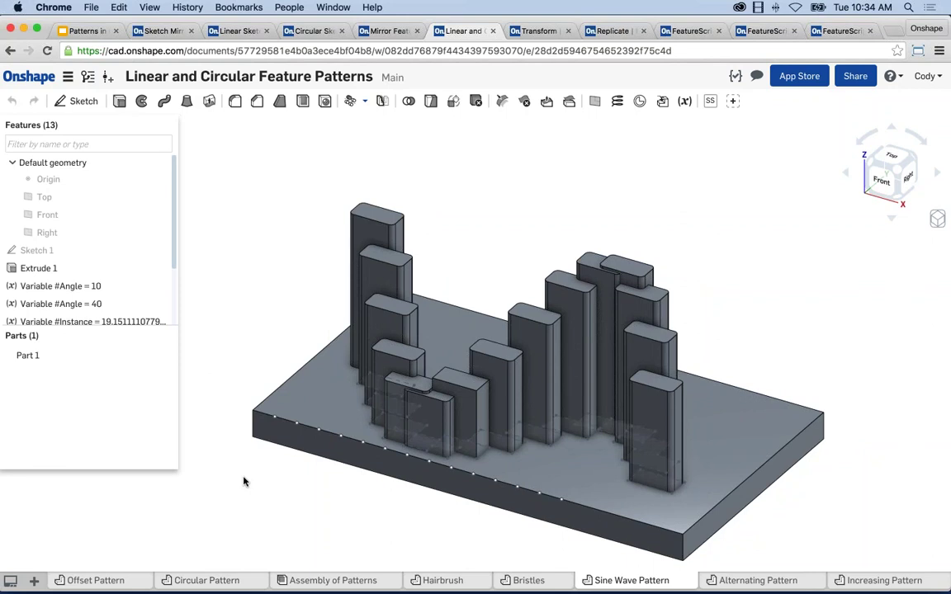
click(91, 581)
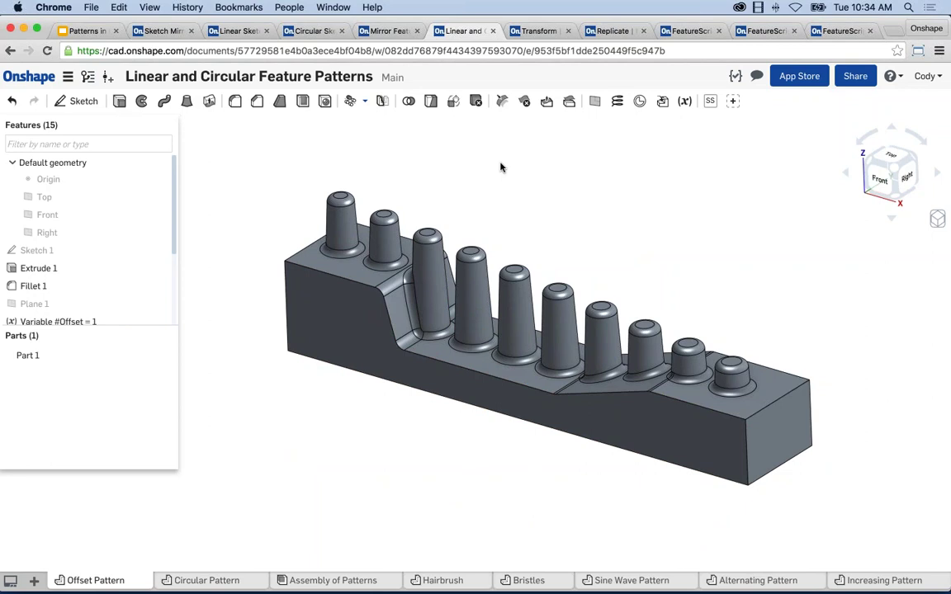
click(535, 31)
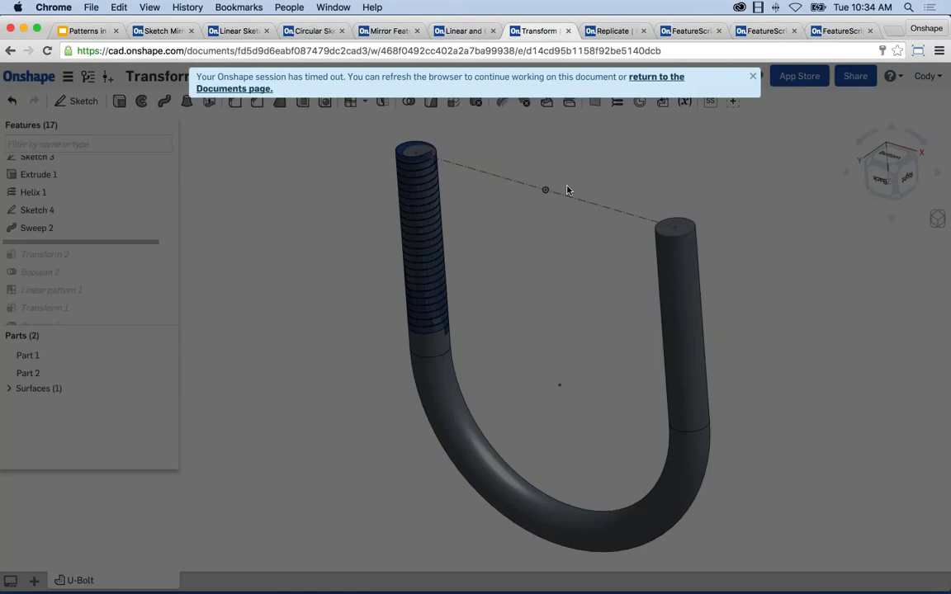
click(51, 51)
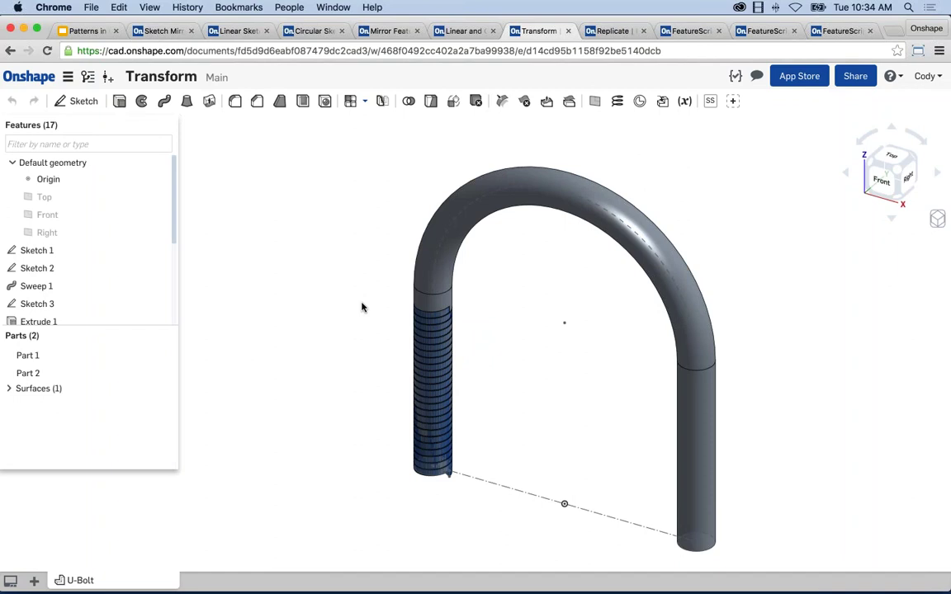
- Start a linear part pattern of the U-bolt's thread body, Part 2, with the Right plane as the direction
right_drag(369, 309, 287, 204)
scroll(423, 153, up, 2)
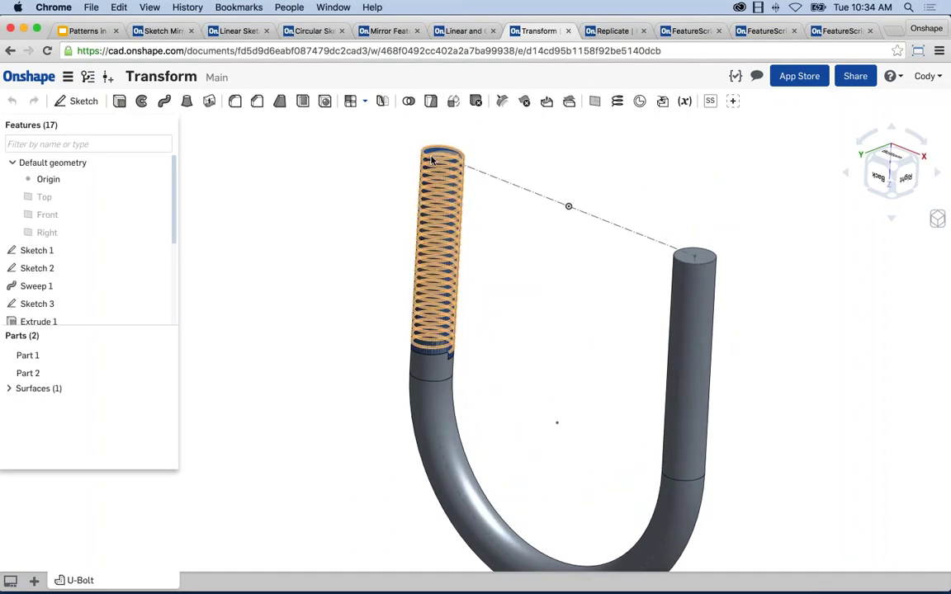
right_drag(431, 159, 494, 246)
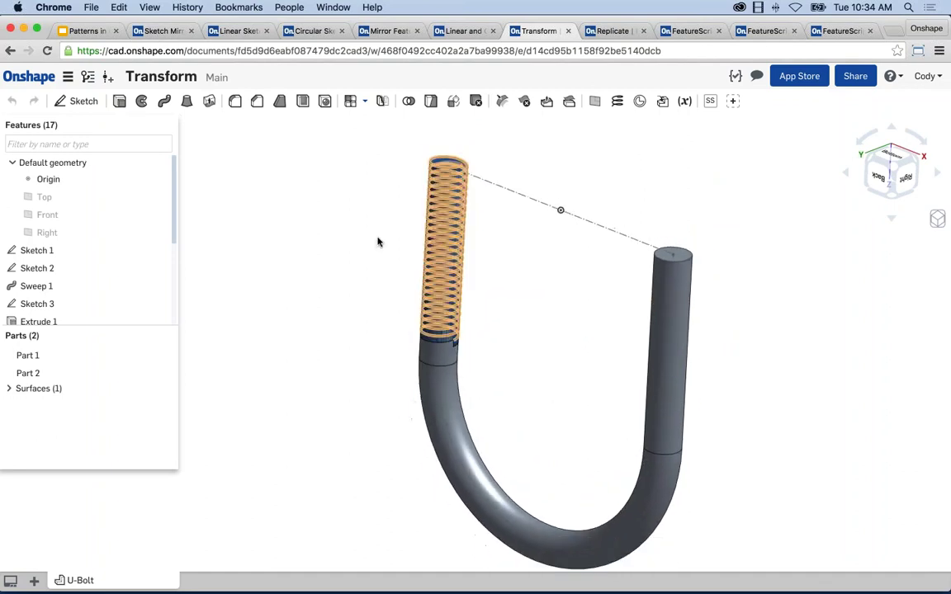
click(350, 100)
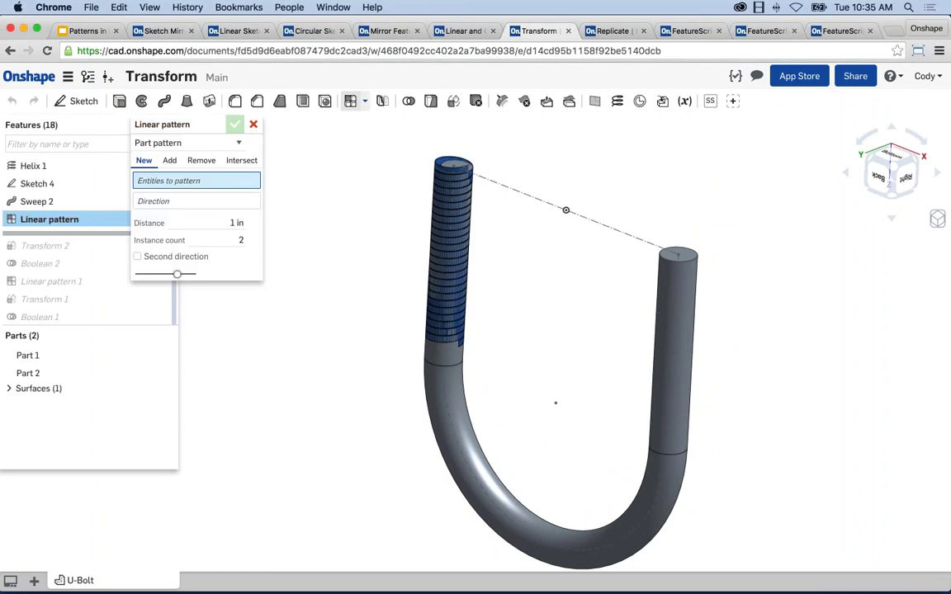
click(437, 165)
scroll(60, 198, up, 4)
click(60, 199)
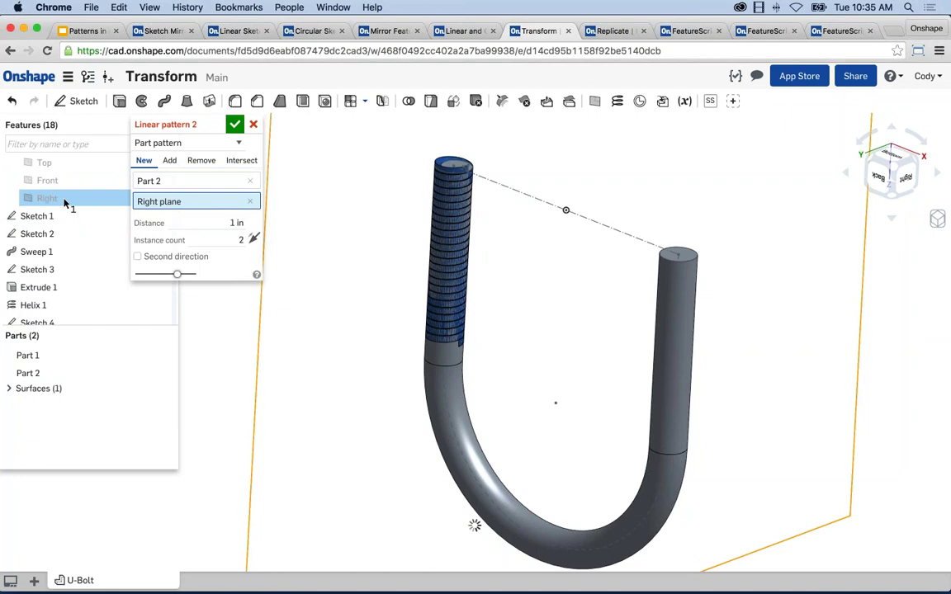
- Set the linear pattern distance to 2 in so the thread copy sits on the other leg, and accept the pattern
click(258, 223)
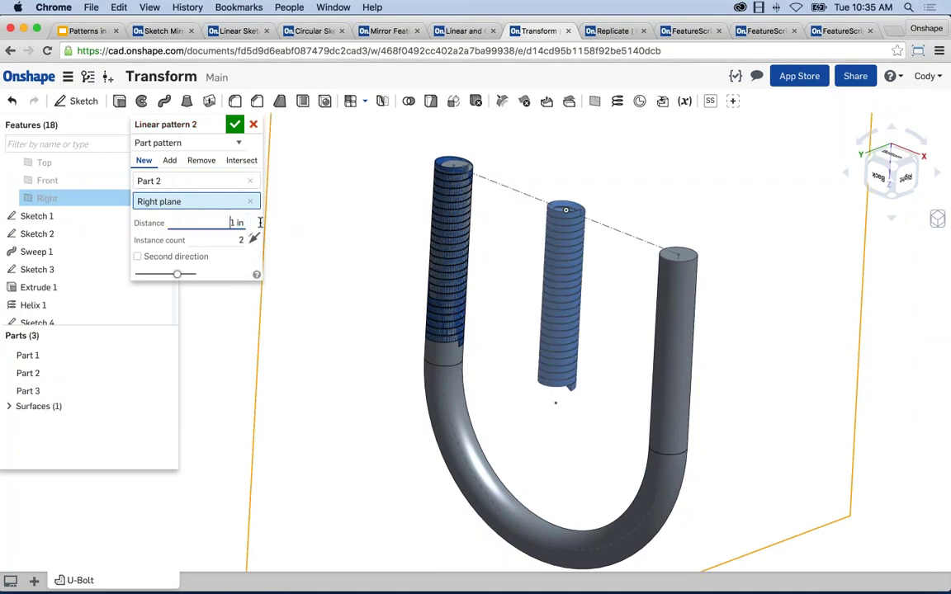
text(1.5)
key(Return)
text(2)
key(Return)
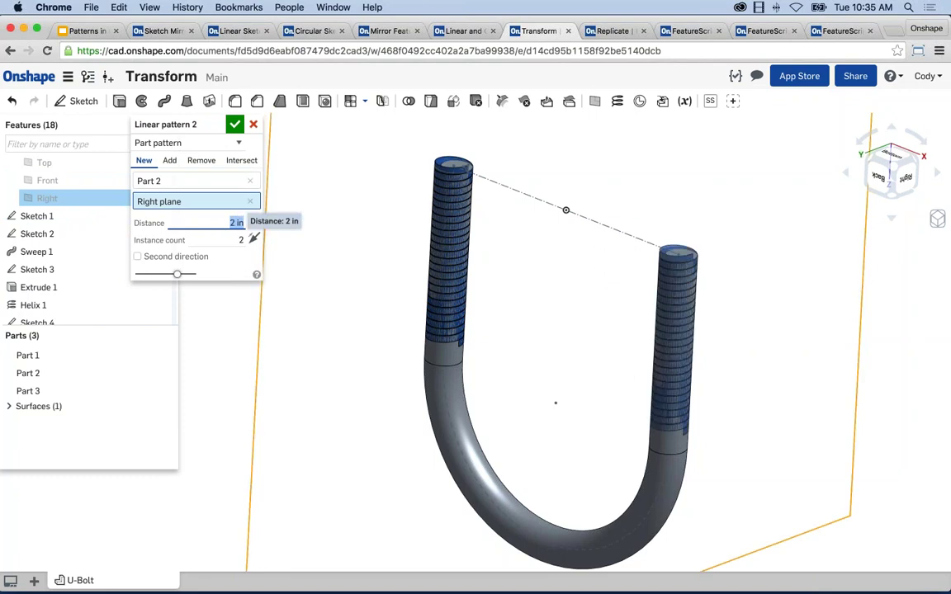
click(235, 124)
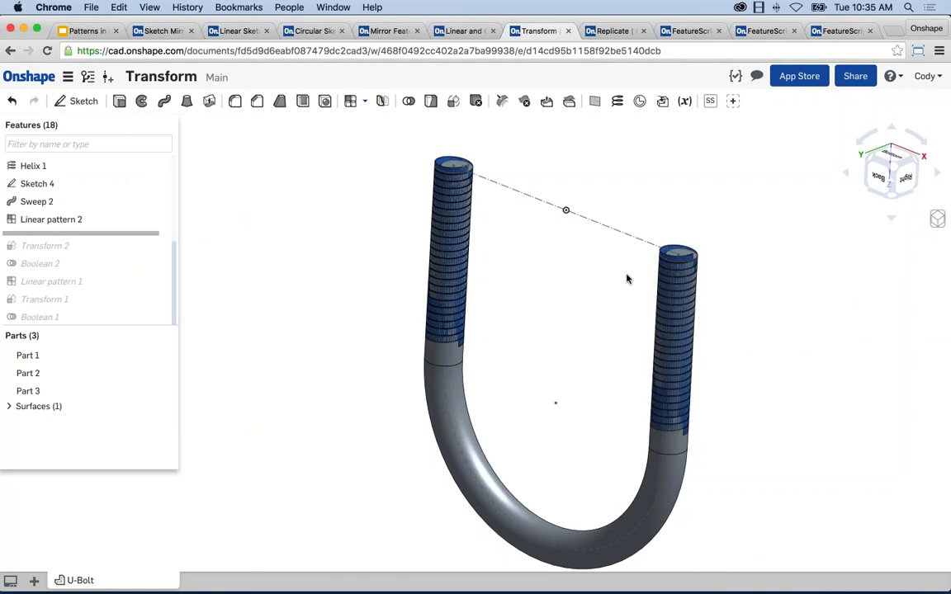
- Edit Sketch 1 of the U-bolt, set the spacing between its legs to 1.5 in, and accept the sketch
scroll(625, 279, up, 3)
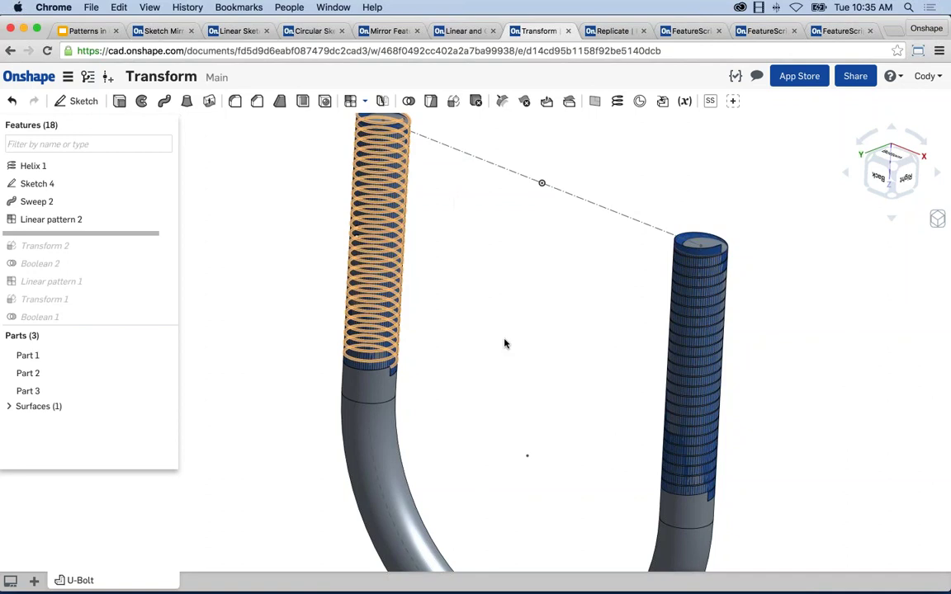
scroll(505, 344, down, 1)
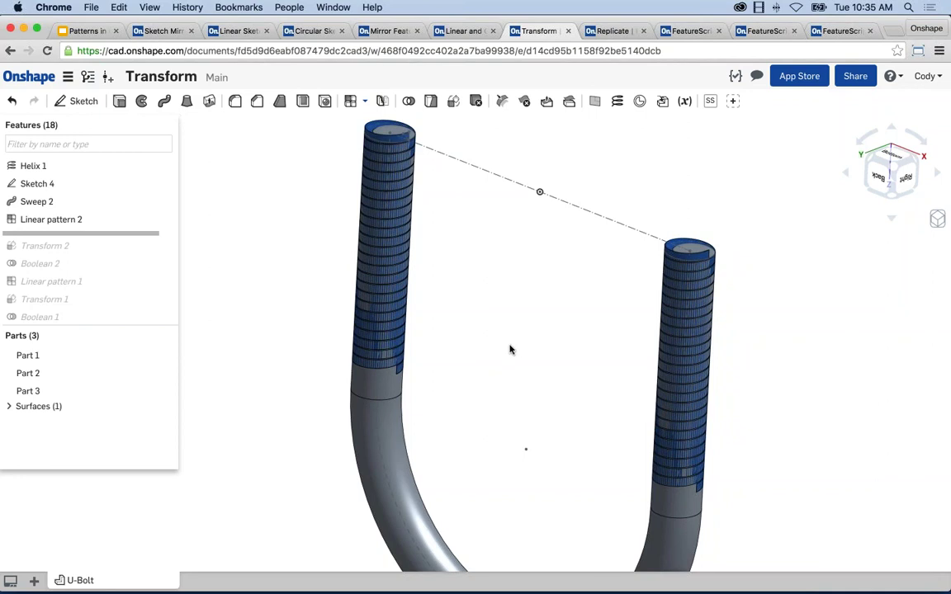
scroll(509, 349, up, 3)
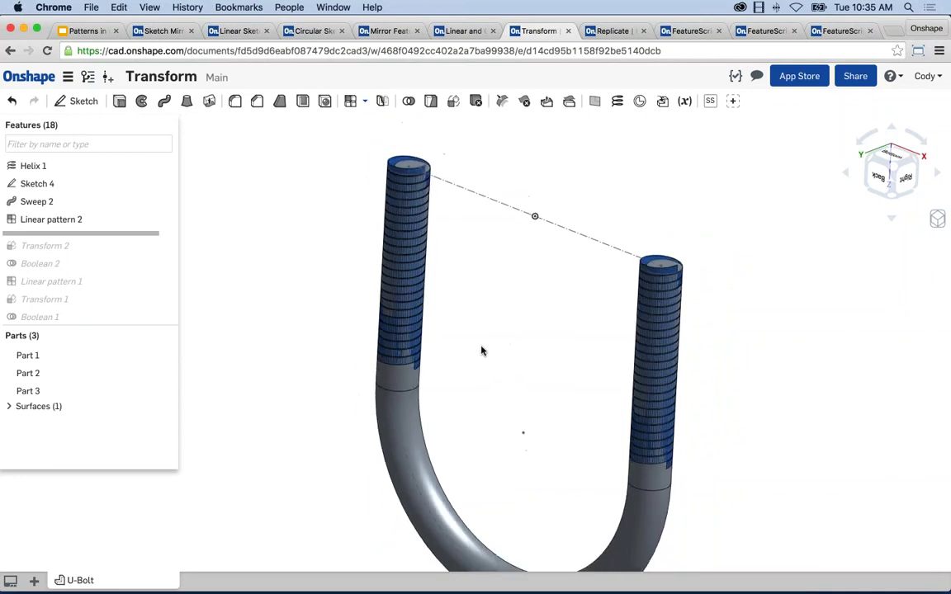
scroll(104, 205, up, 2)
scroll(105, 207, up, 1)
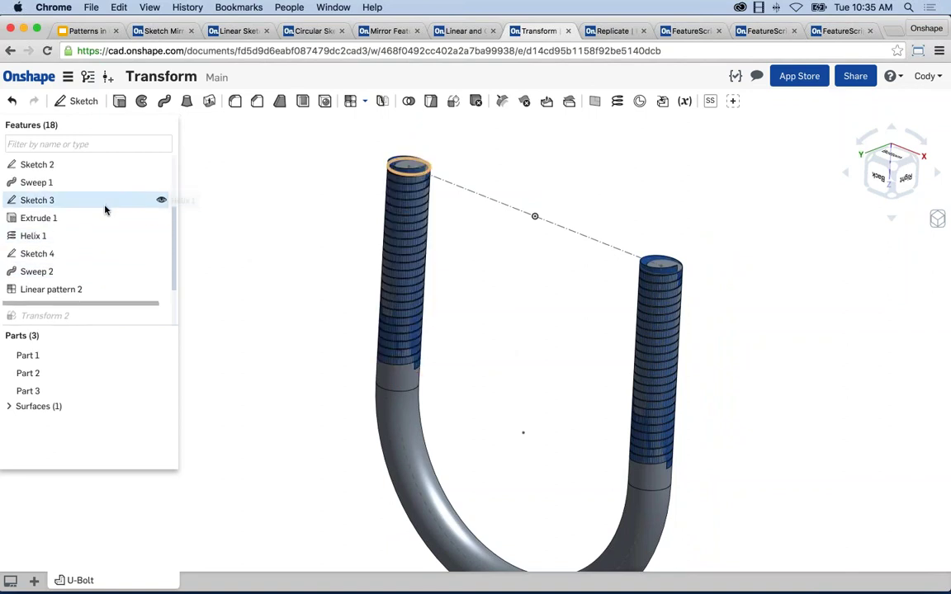
scroll(48, 185, up, 1)
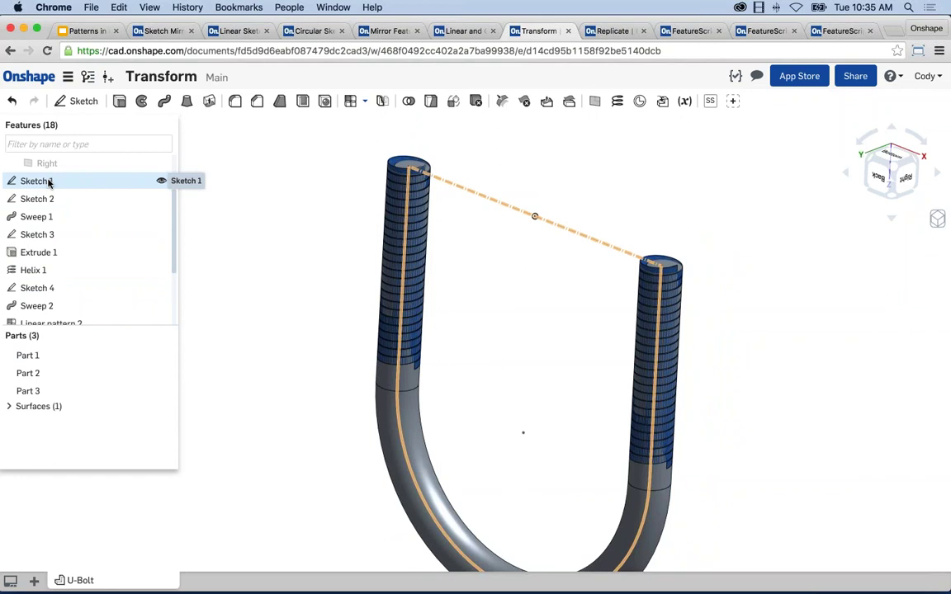
right_click(49, 183)
click(66, 204)
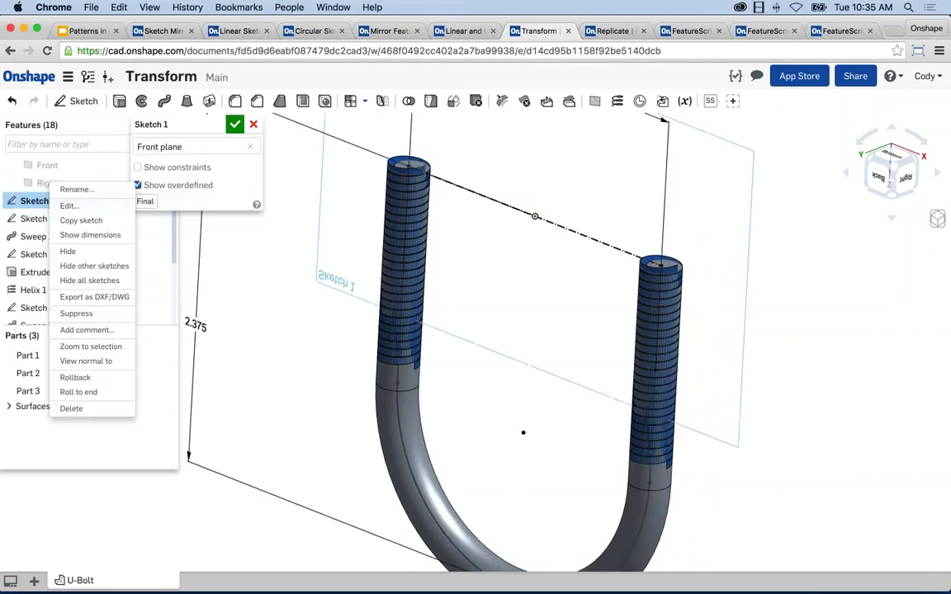
scroll(460, 333, down, 5)
right_drag(482, 352, 503, 363)
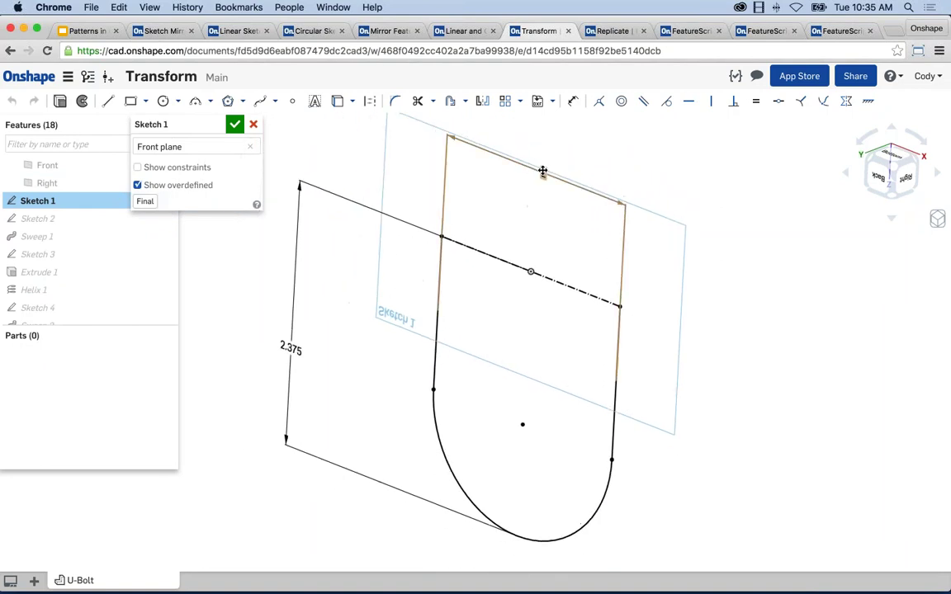
double_click(542, 171)
text(1.5)
key(Return)
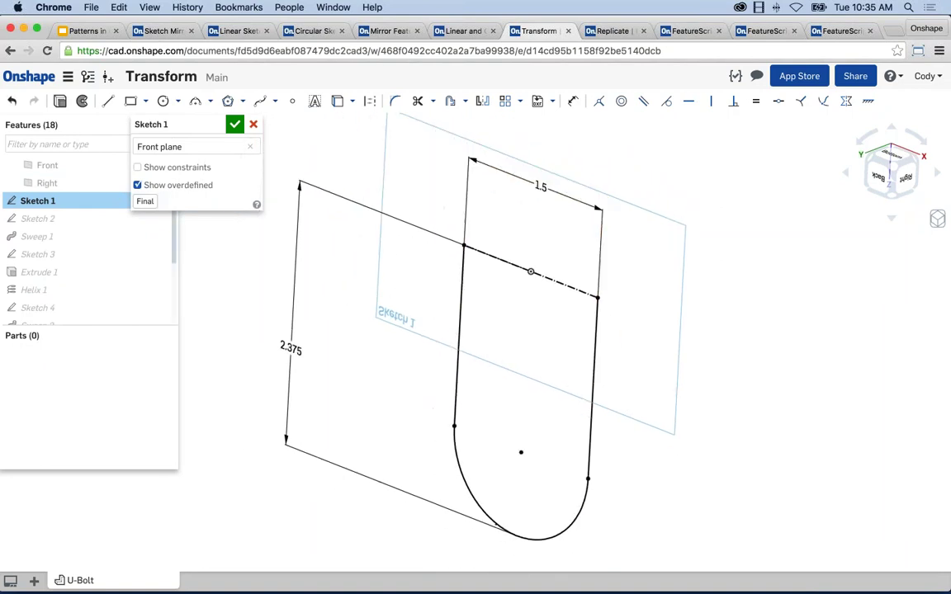
click(234, 124)
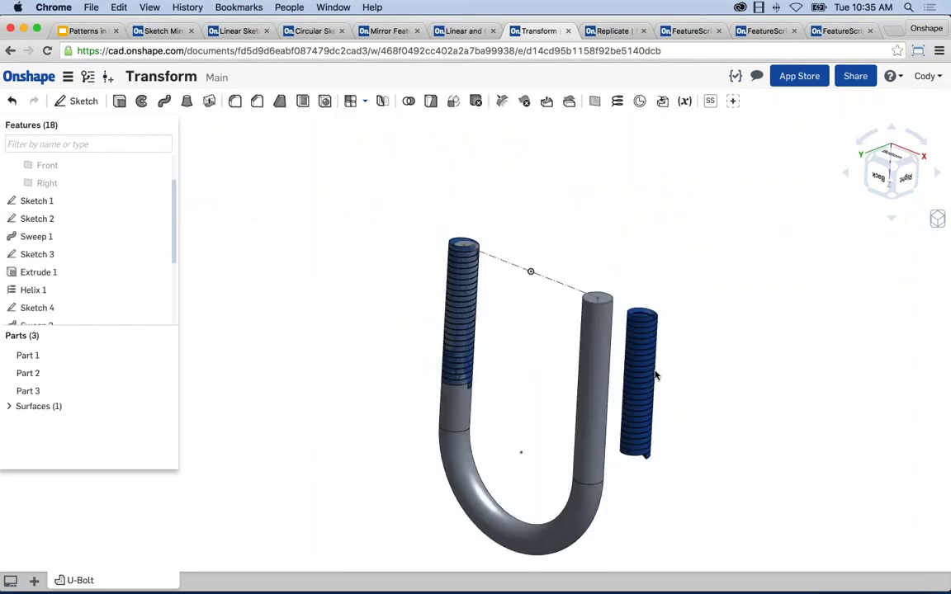
- Inspect the patterned thread body beside the U-bolt's plain leg and delete Linear pattern 2
scroll(635, 367, up, 5)
scroll(635, 367, up, 2)
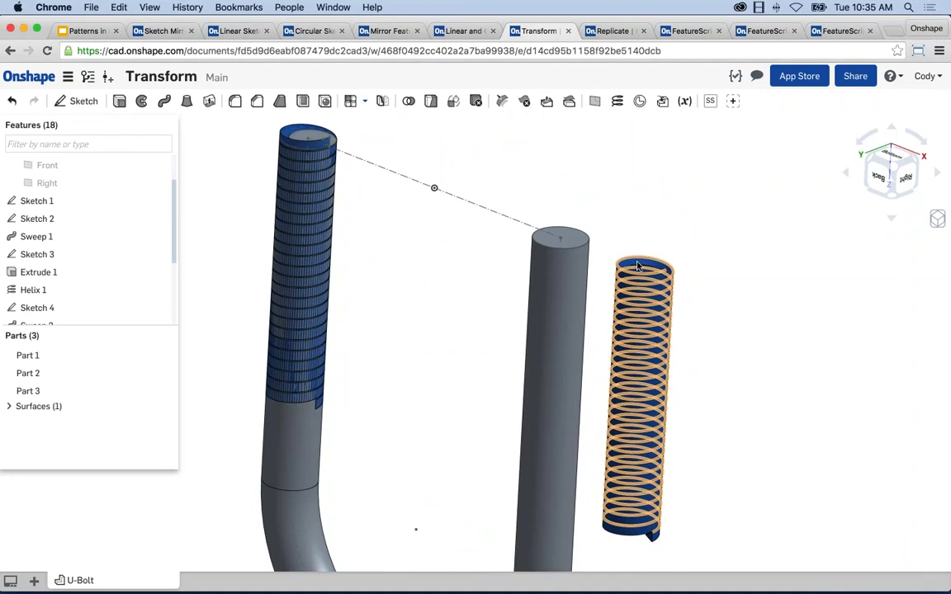
scroll(78, 225, down, 3)
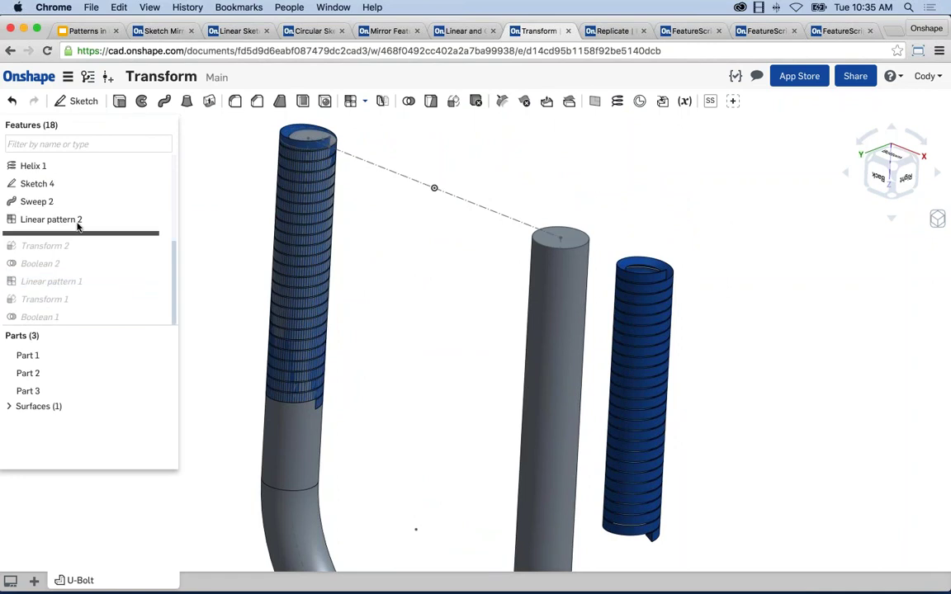
right_click(79, 221)
click(92, 311)
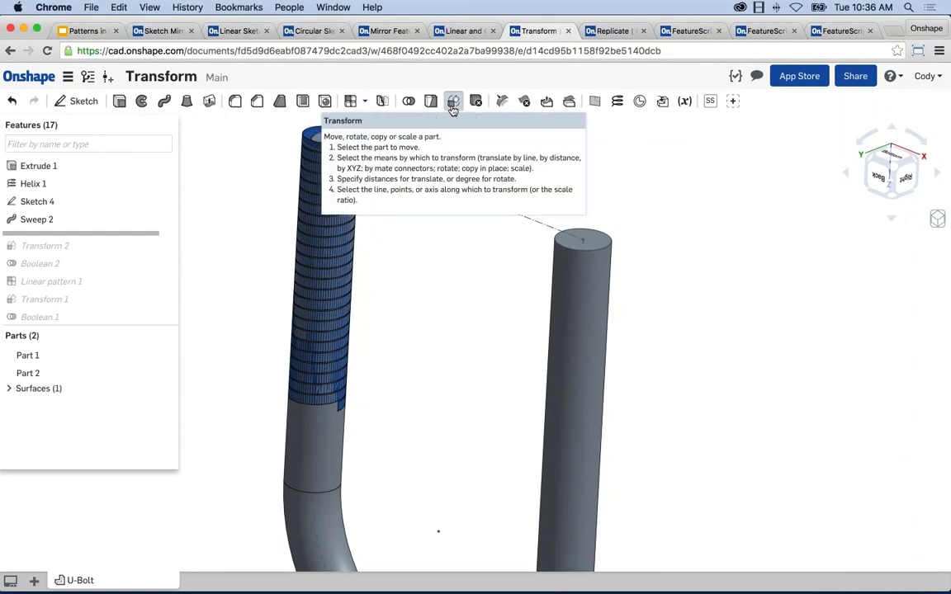
- Copy Part 2 onto the other leg with a Transform set to Translate by line, using Sketch 1's centerline between the leg ends
click(453, 103)
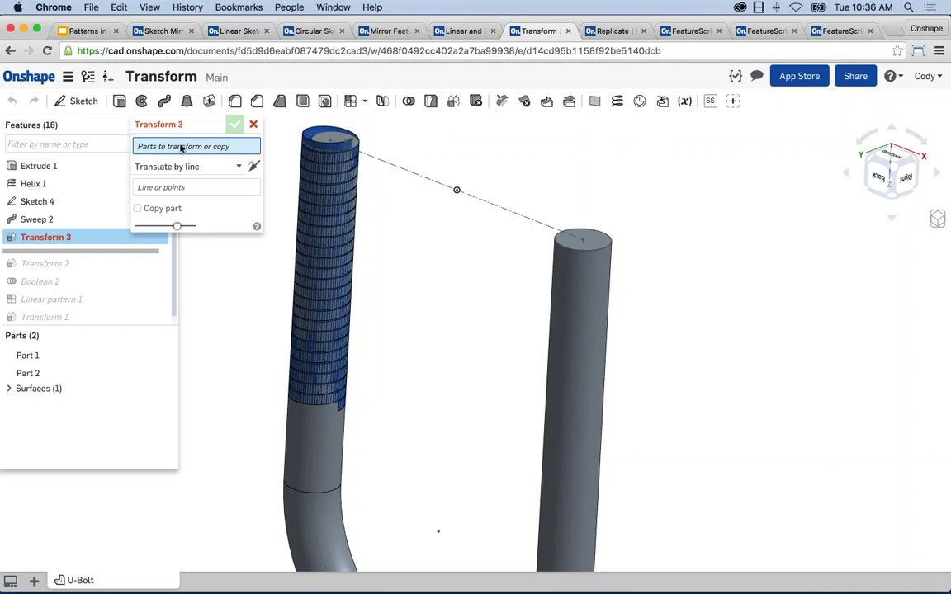
click(312, 132)
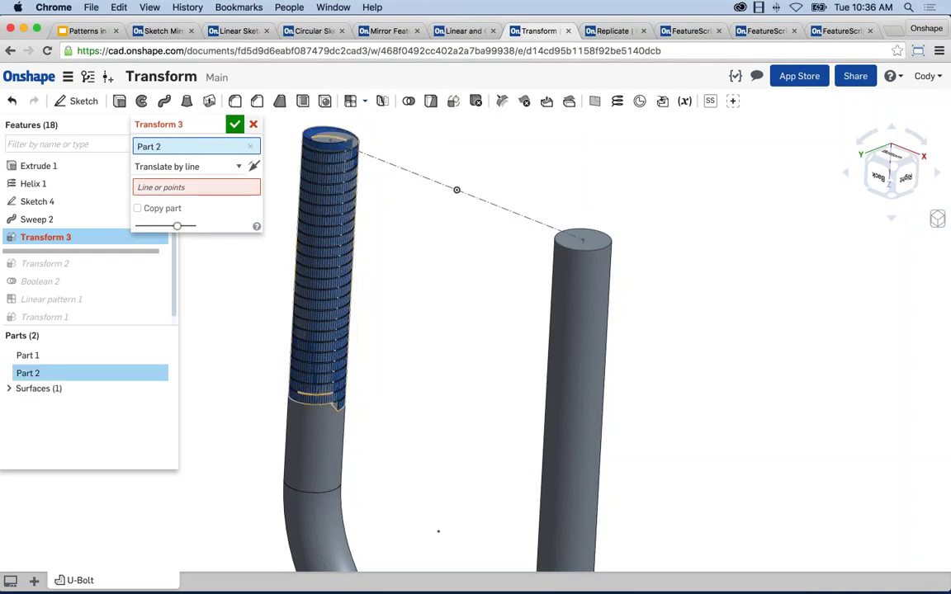
click(150, 188)
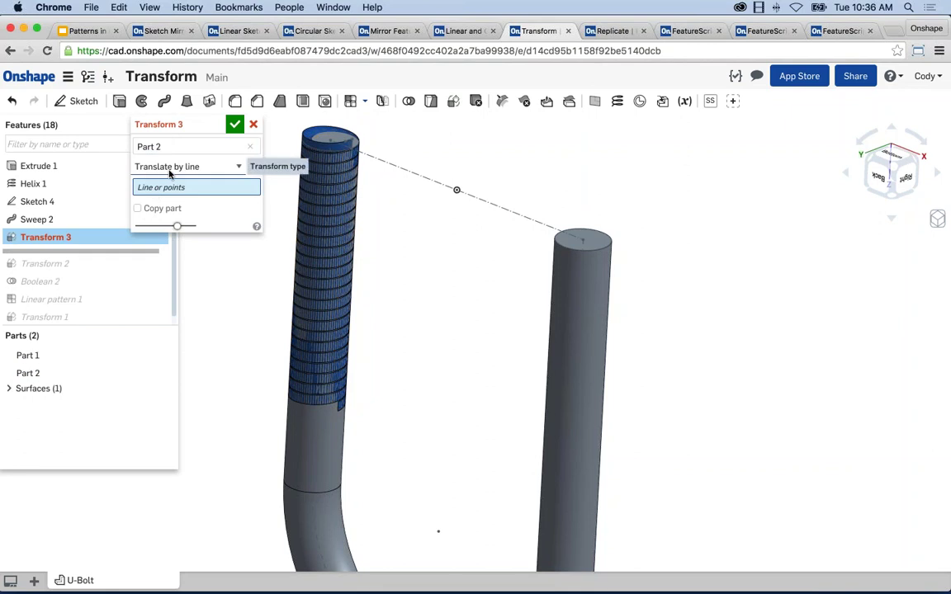
click(222, 167)
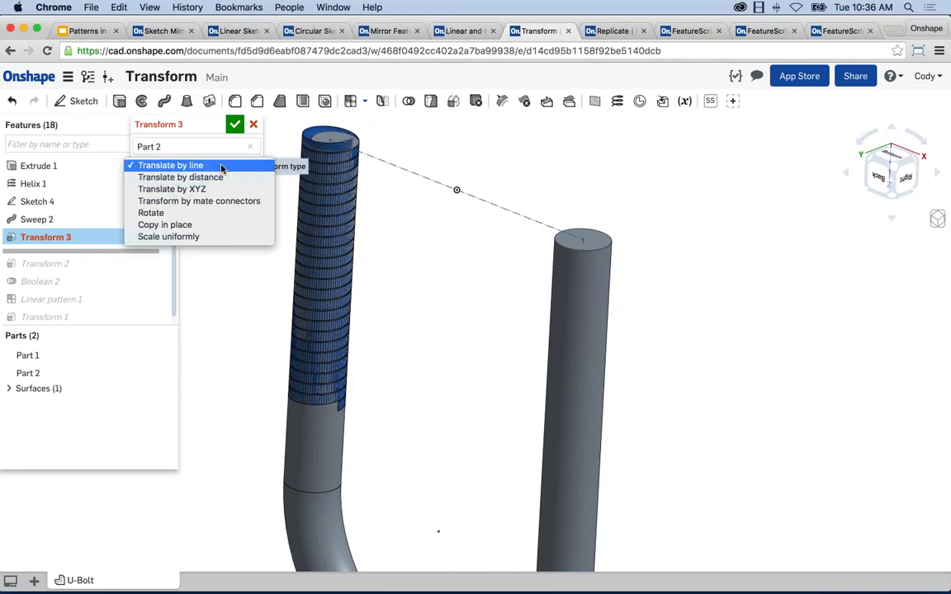
click(221, 166)
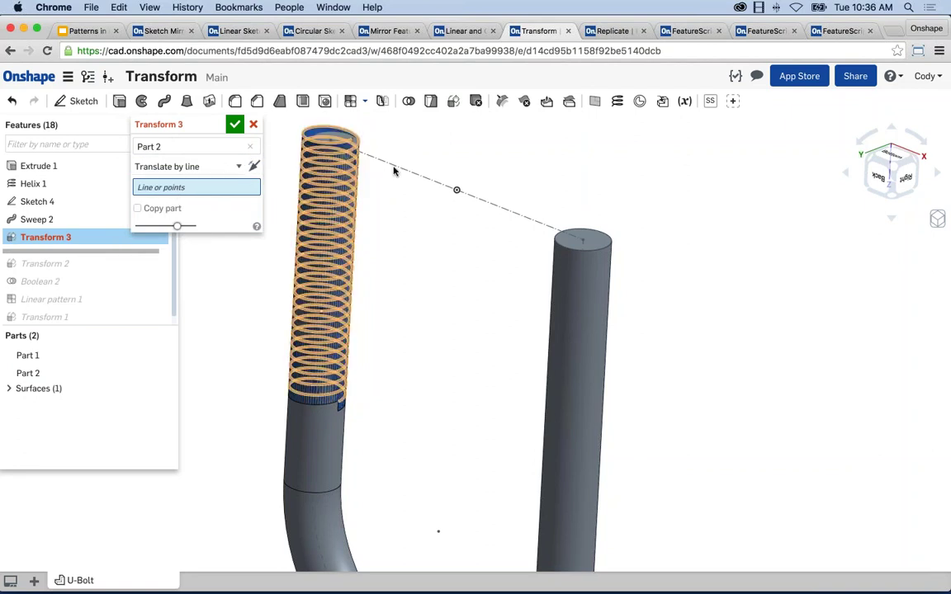
click(367, 154)
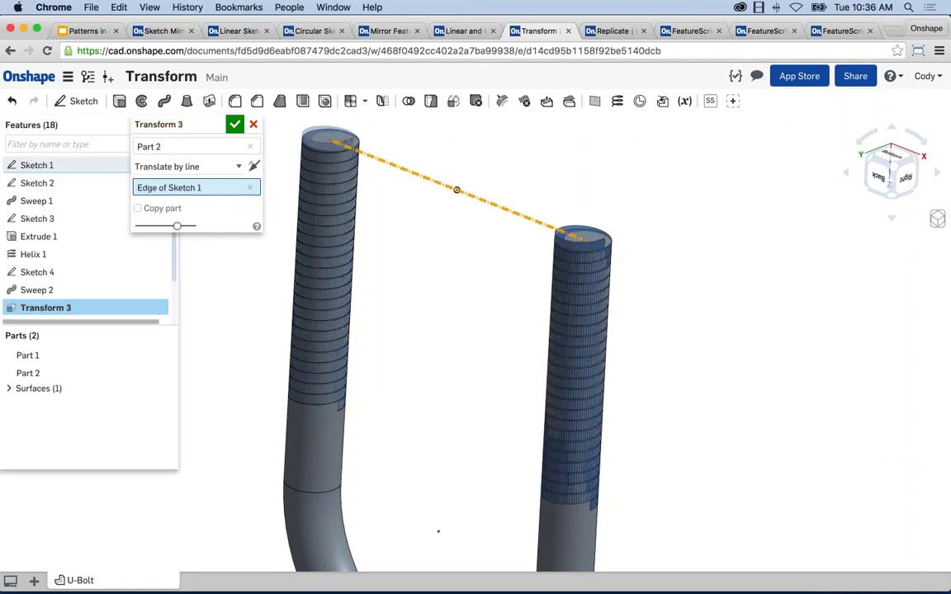
click(138, 209)
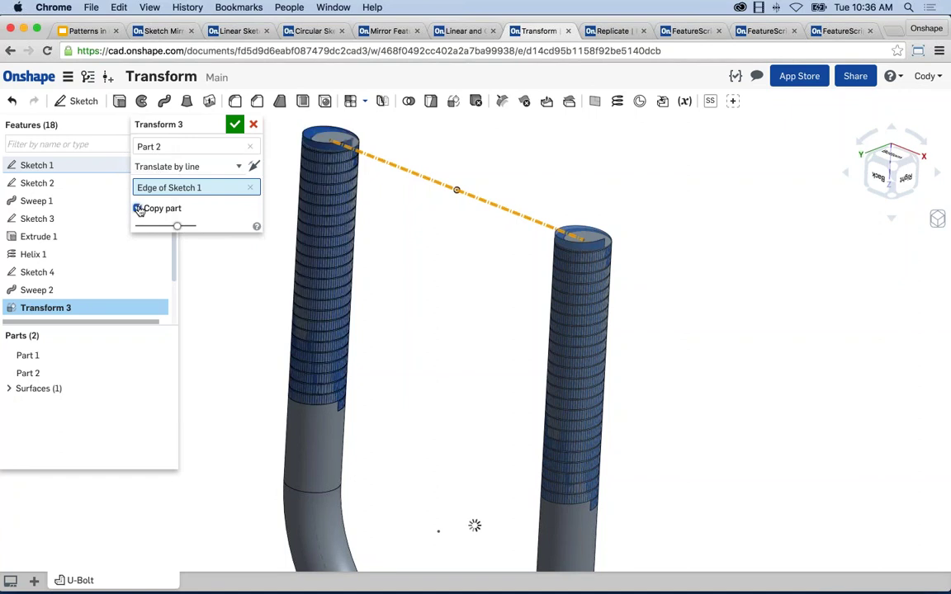
click(234, 124)
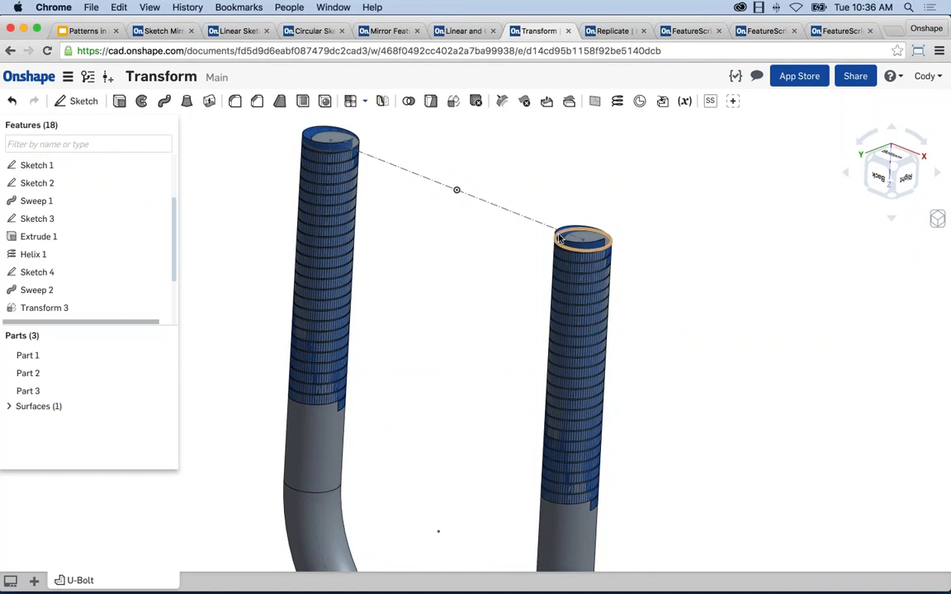
- Edit Sketch 1 again, increase the spacing between the U-bolt's legs, and accept the sketch
scroll(120, 239, up, 2)
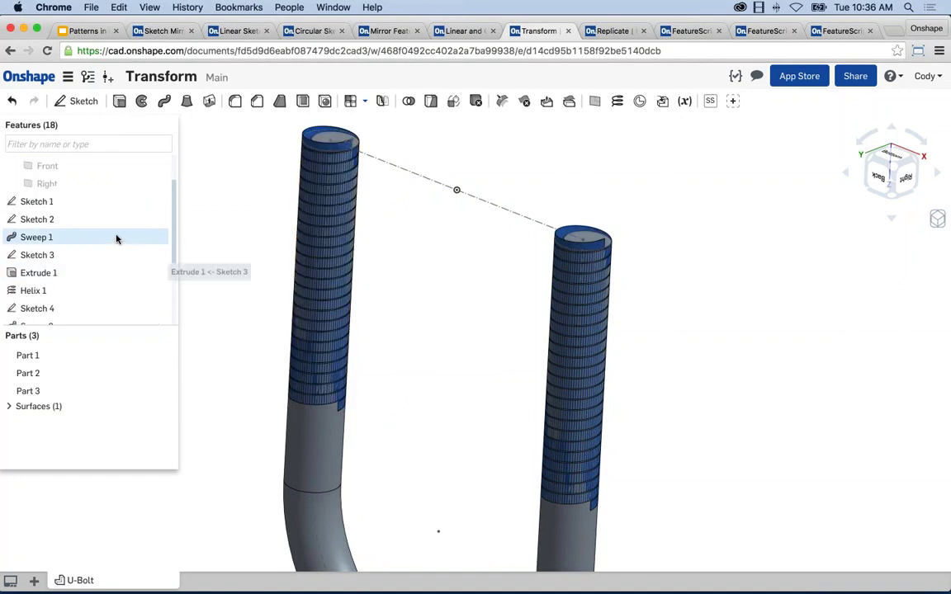
right_click(55, 202)
click(72, 225)
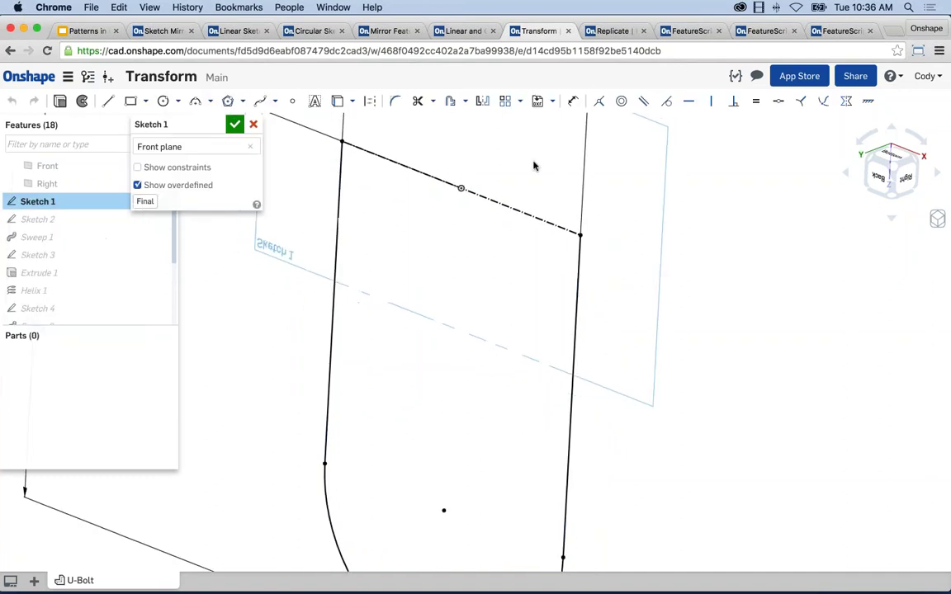
double_click(495, 140)
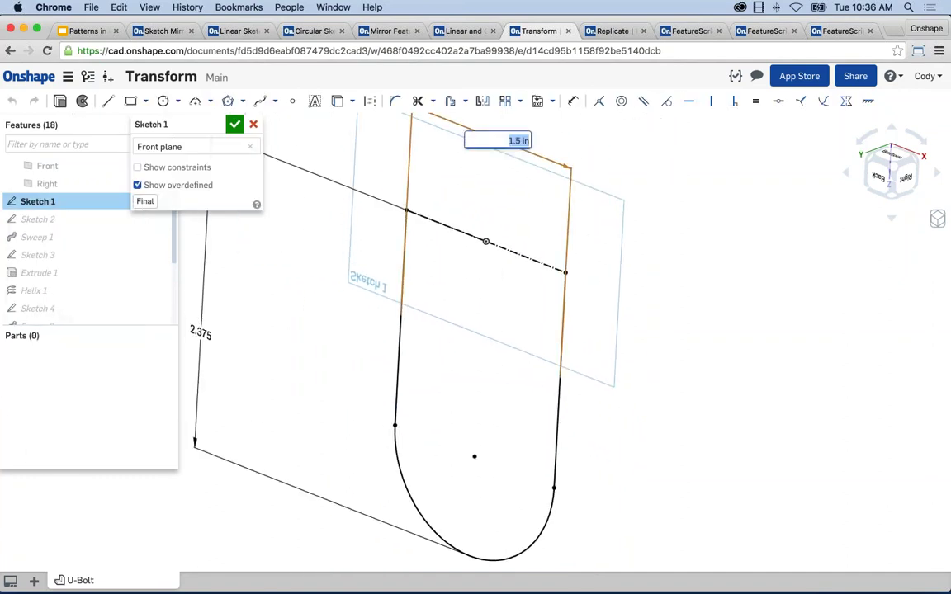
key(Return)
click(235, 124)
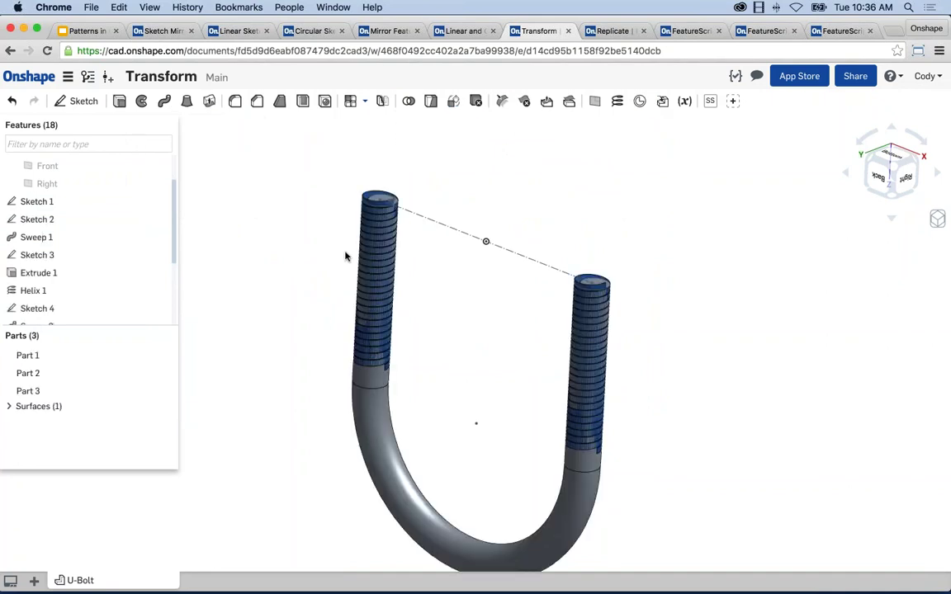
- Subtract the thread bodies Part 2 and Part 3 from the U-bolt with a Boolean to cut threads into both legs
scroll(475, 312, up, 5)
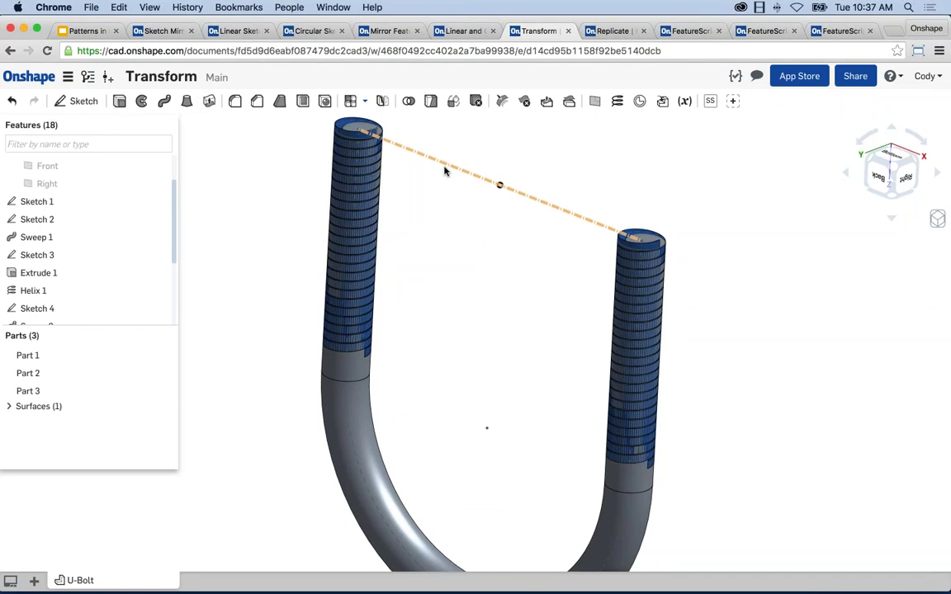
middle_drag(476, 236, 483, 239)
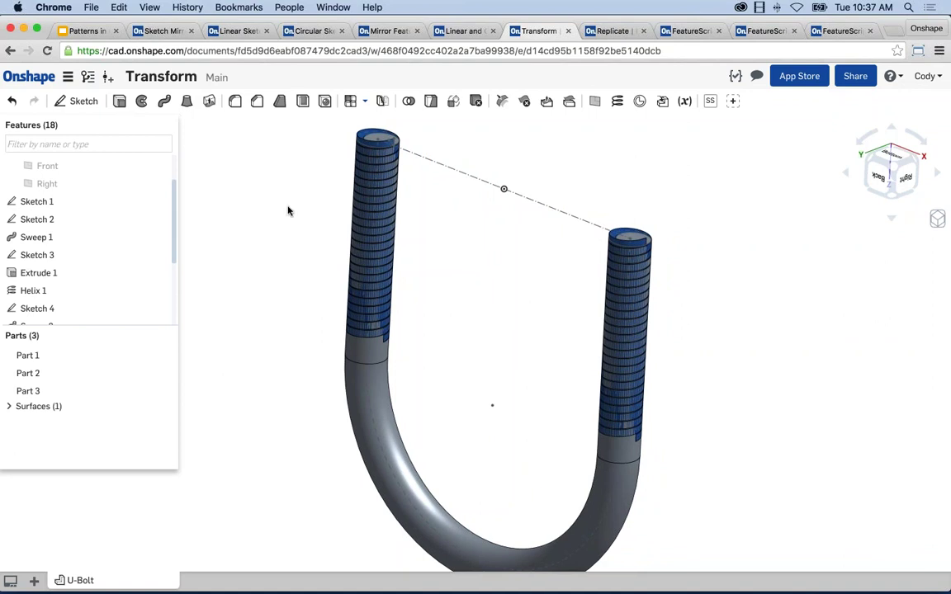
click(407, 101)
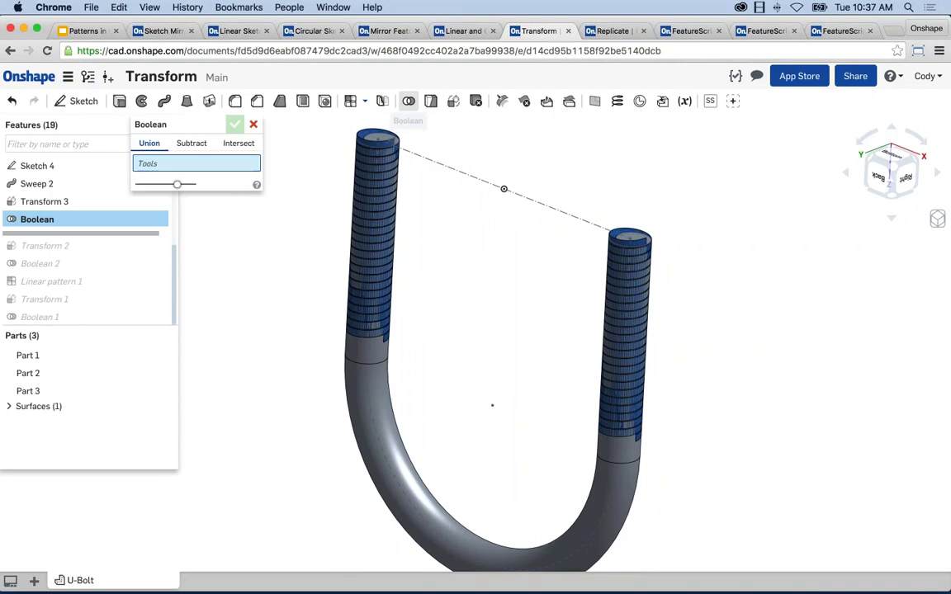
click(188, 145)
click(361, 137)
click(628, 280)
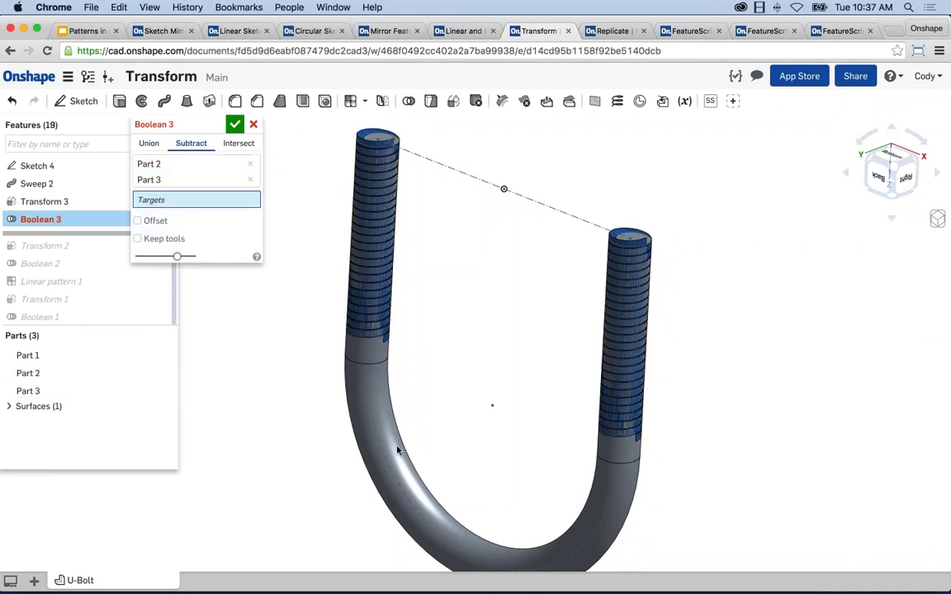
click(474, 524)
key(Return)
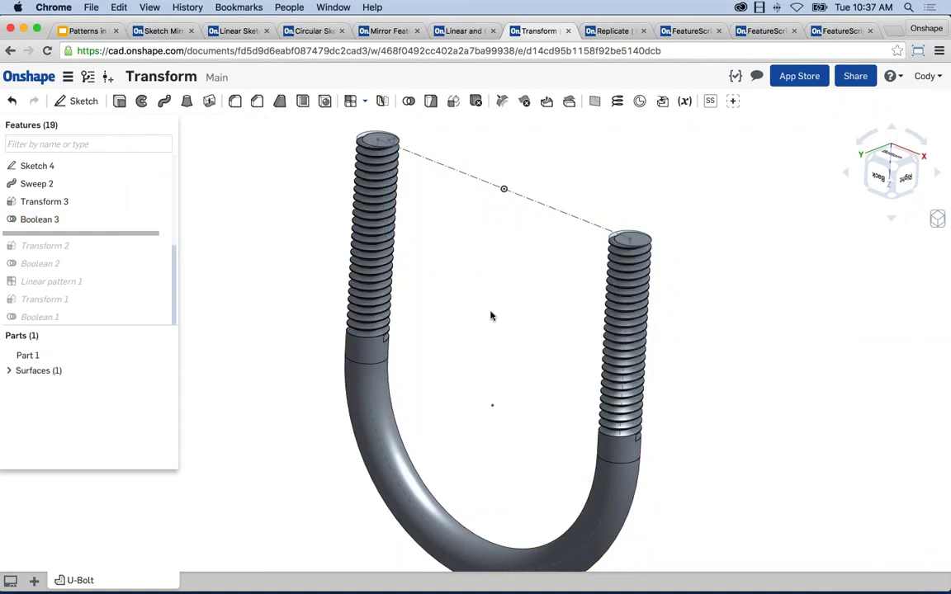
scroll(487, 307, up, 2)
middle_drag(490, 316, 506, 349)
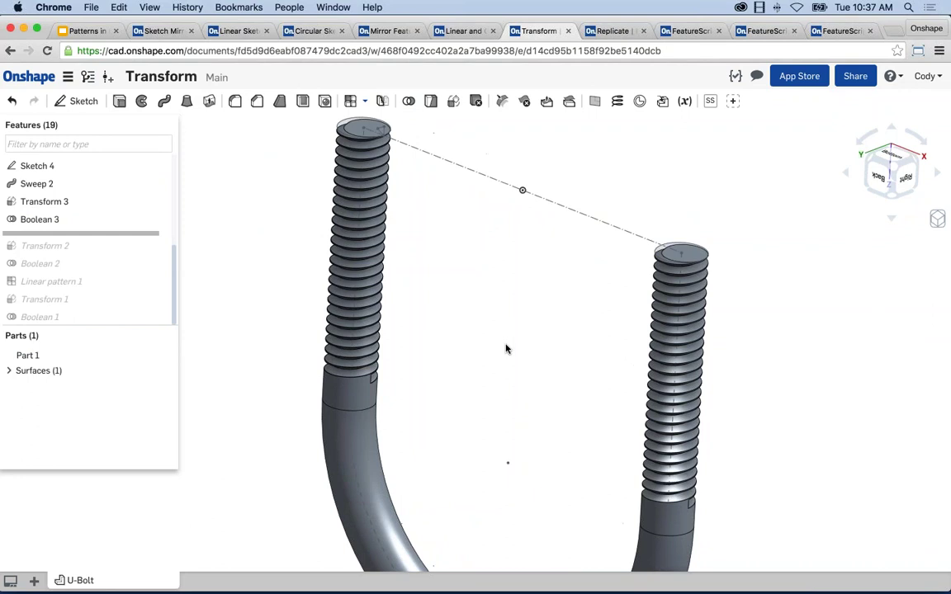
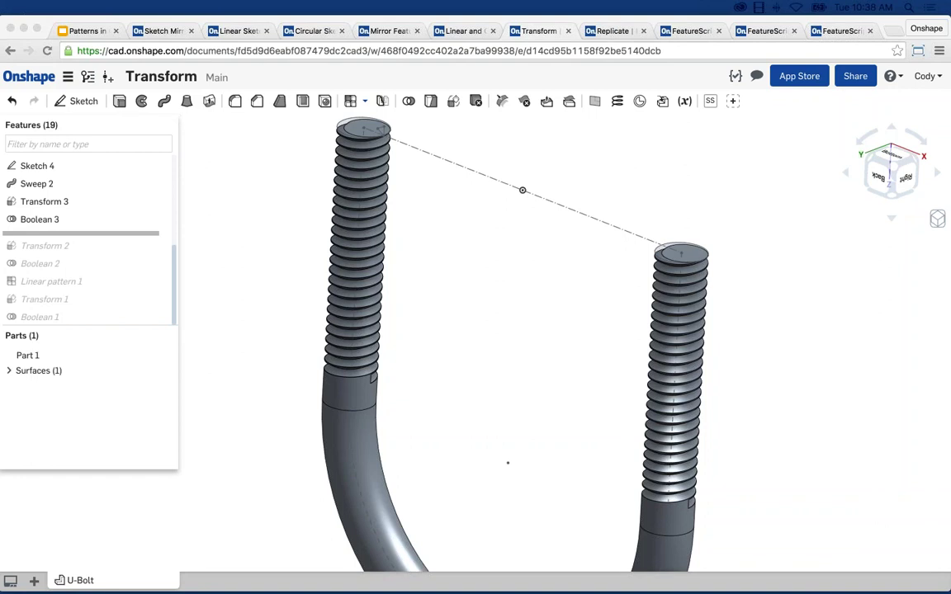
- Edit Boolean 3, try its Union and Intersect operations, and accept it with Subtract
right_click(69, 219)
click(89, 244)
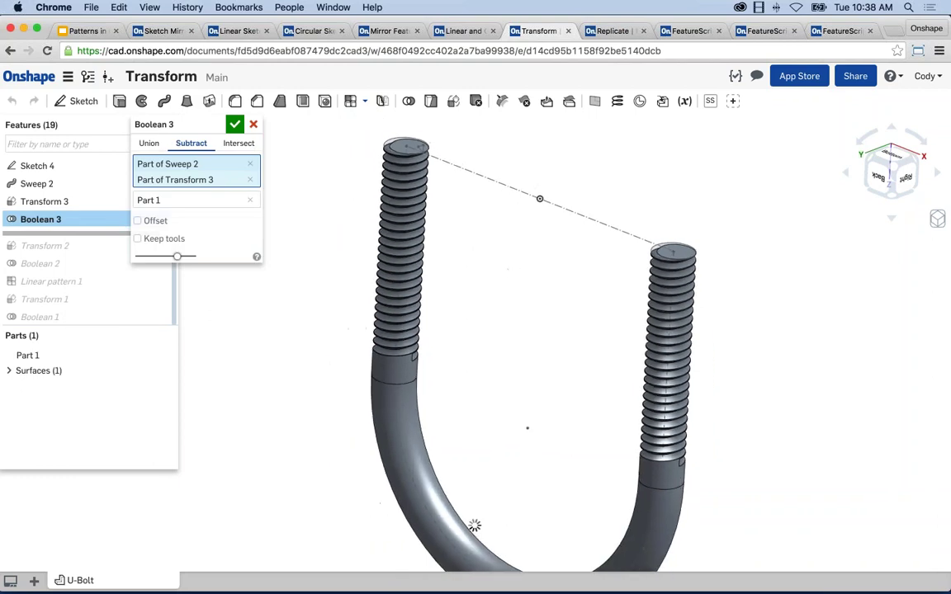
click(149, 144)
click(192, 144)
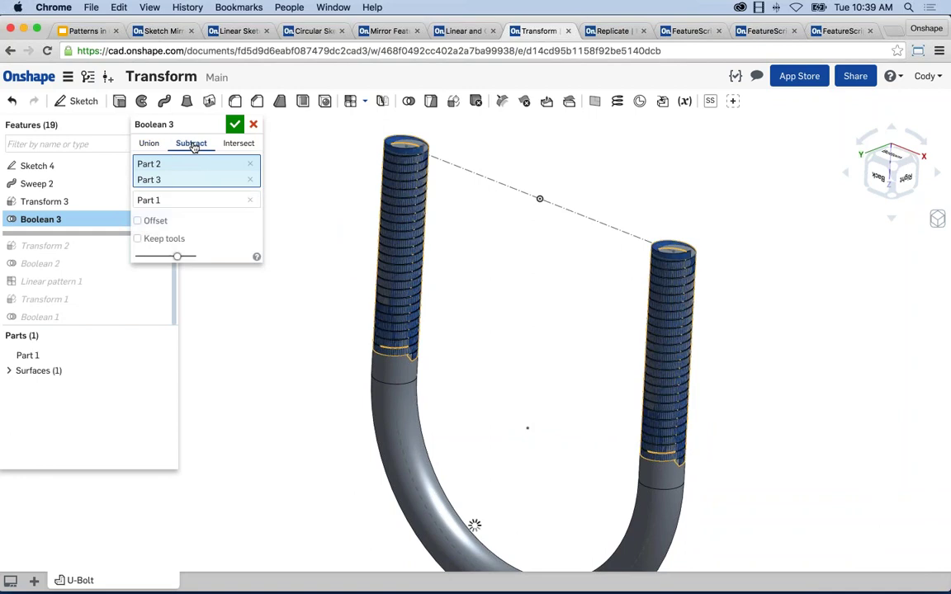
click(237, 144)
click(149, 144)
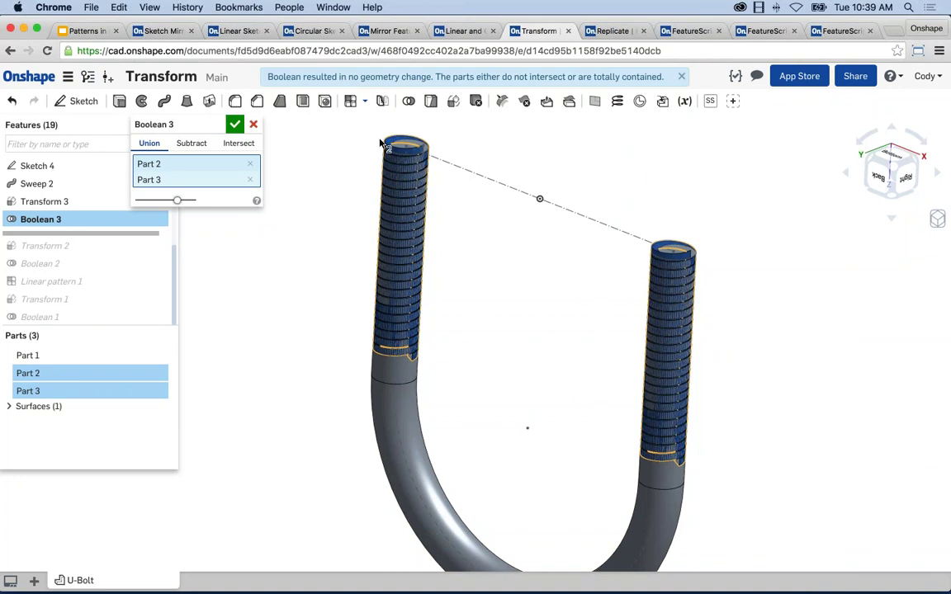
click(191, 144)
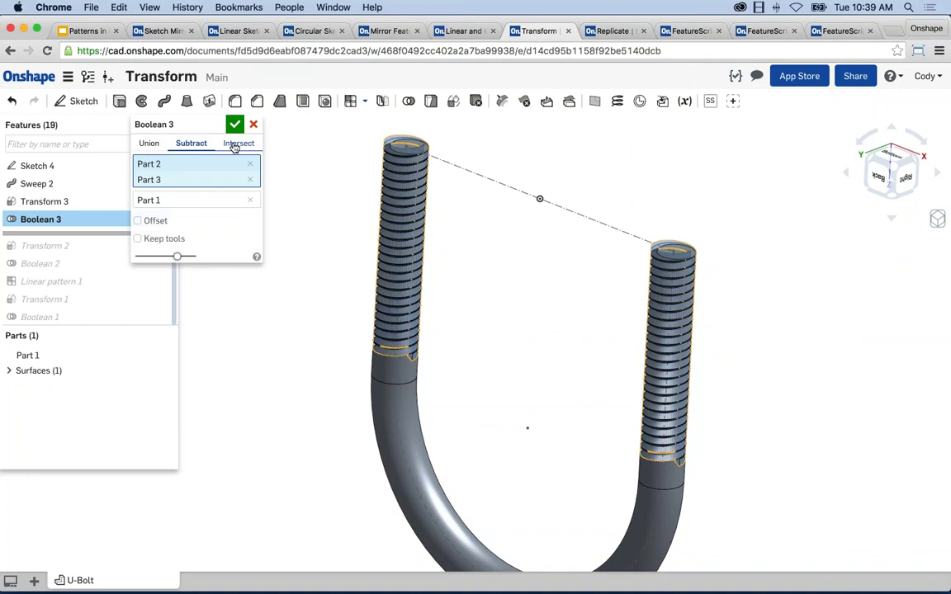
key(Return)
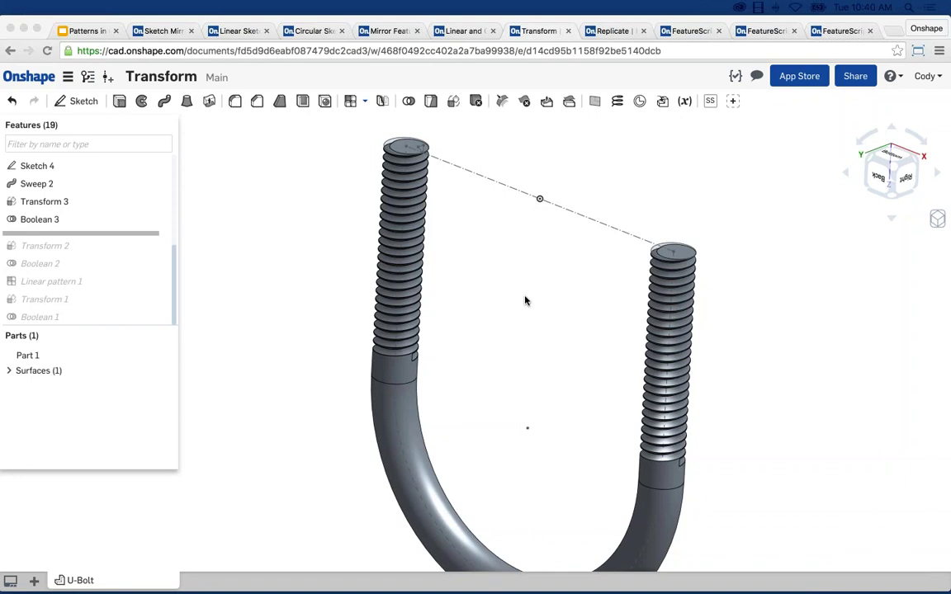
- Edit Boolean 3 again, change its operation to Intersect, and accept it
right_click(75, 220)
click(87, 244)
click(238, 143)
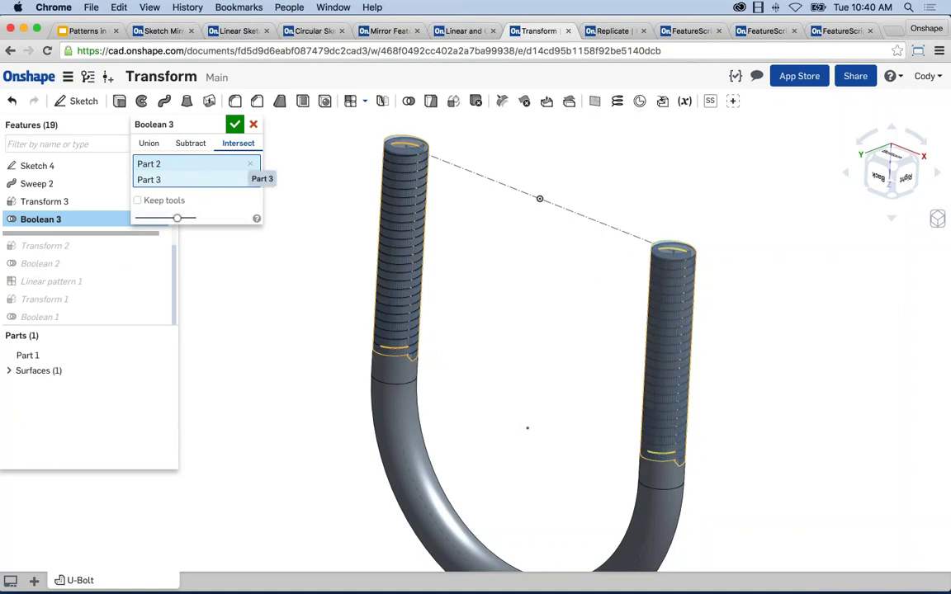
click(234, 124)
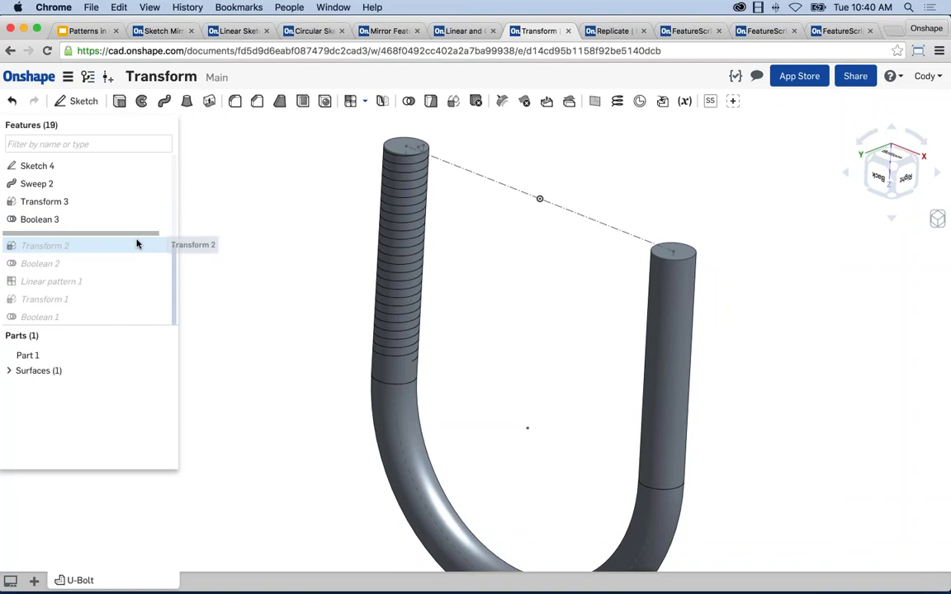
right_drag(356, 219, 611, 193)
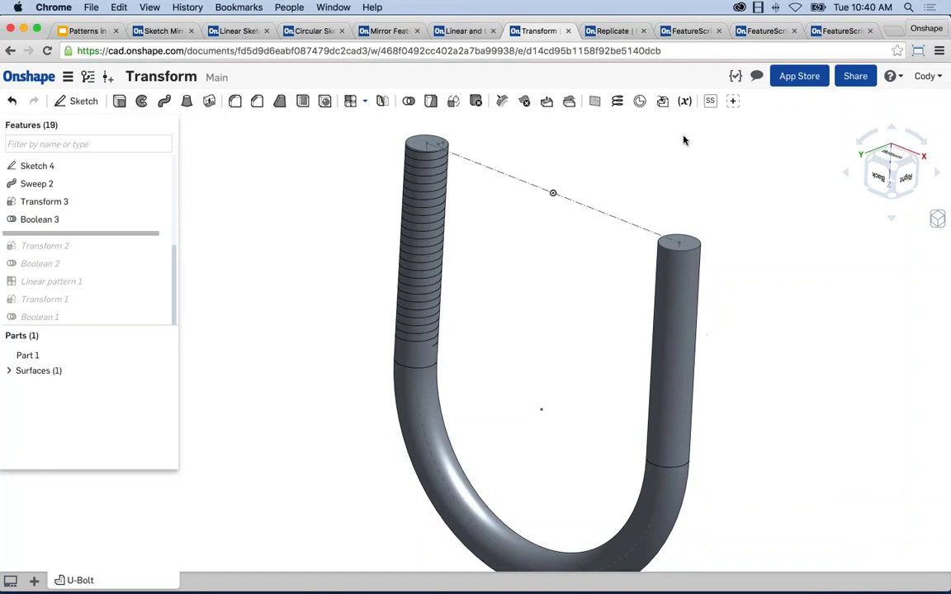
- Open the Replicate document, reload it, and examine the workholding clamp and the fixture's surrounding holes
click(621, 32)
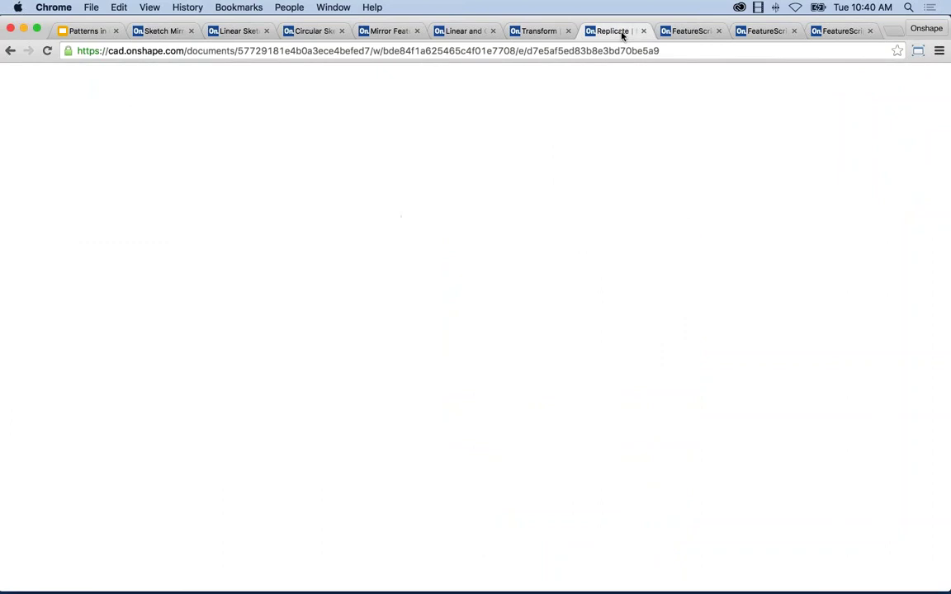
key(super+r)
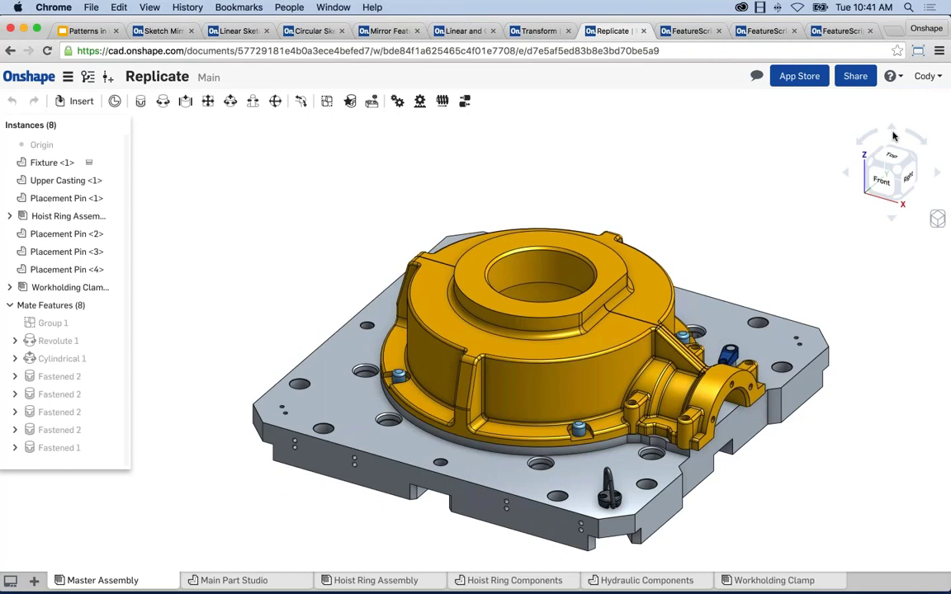
right_drag(840, 181, 592, 460)
scroll(593, 460, up, 5)
scroll(593, 461, up, 1)
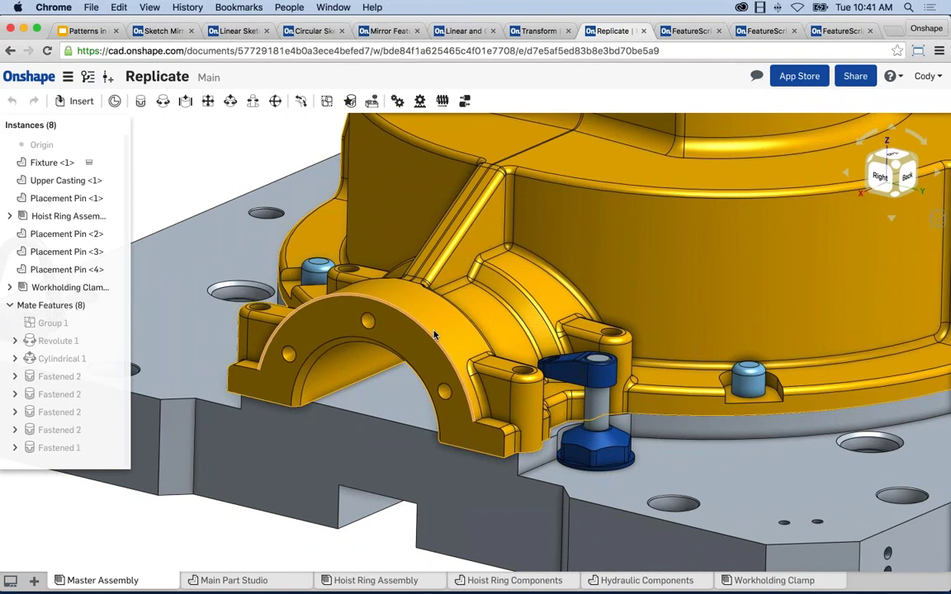
right_drag(462, 338, 501, 342)
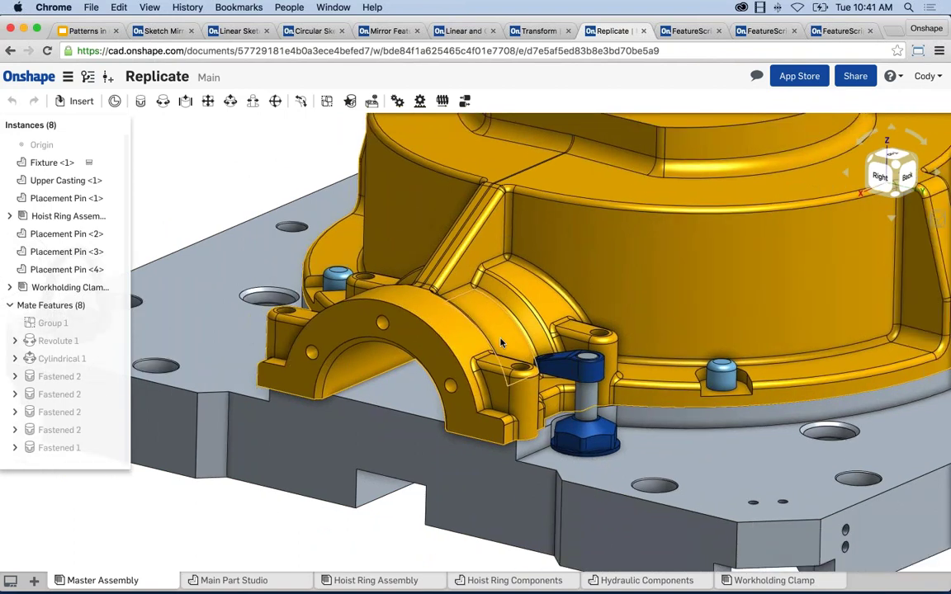
scroll(500, 343, down, 5)
scroll(564, 438, up, 3)
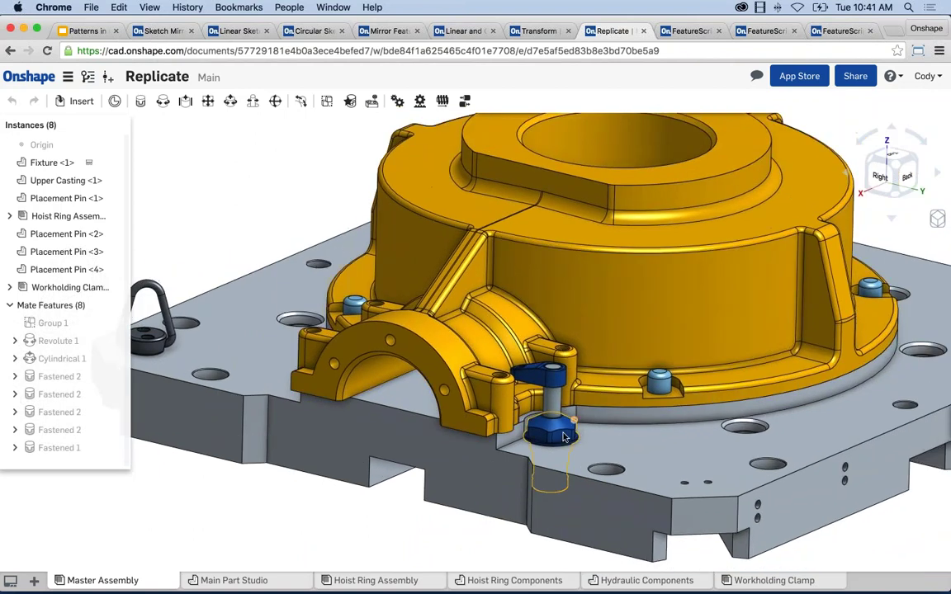
scroll(565, 437, up, 1)
mouse_move(543, 380)
mouse_down()
mouse_move(529, 382)
mouse_move(524, 400)
mouse_move(540, 378)
mouse_up()
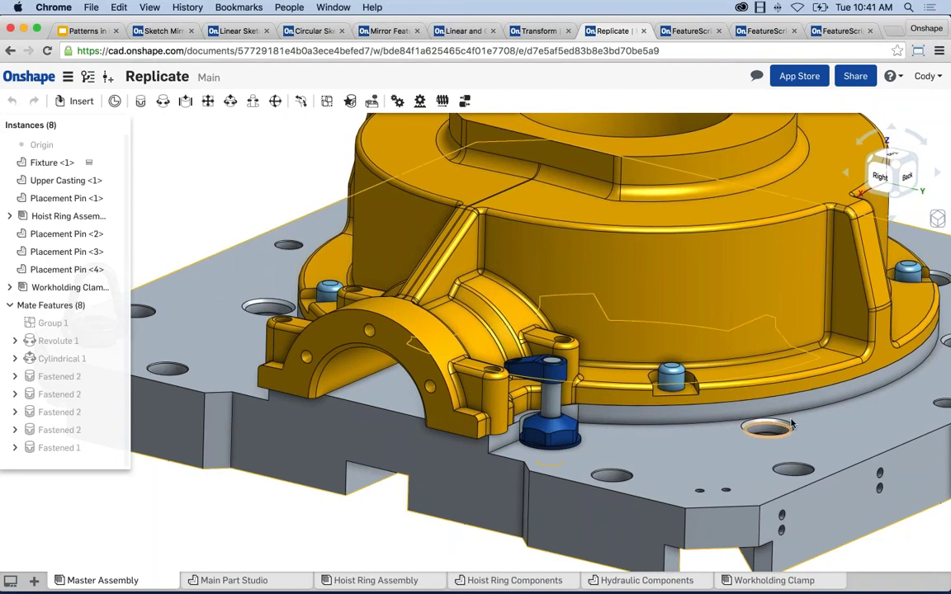
scroll(705, 303, down, 3)
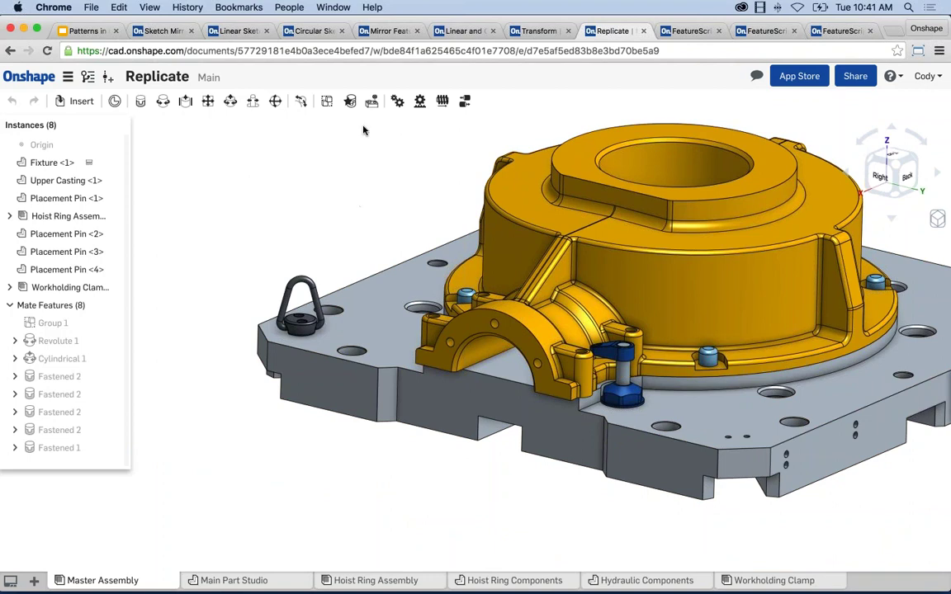
- Start a Replicate using the clamp's Cylinder, Plunger and Swing Arm as seed instances
click(372, 102)
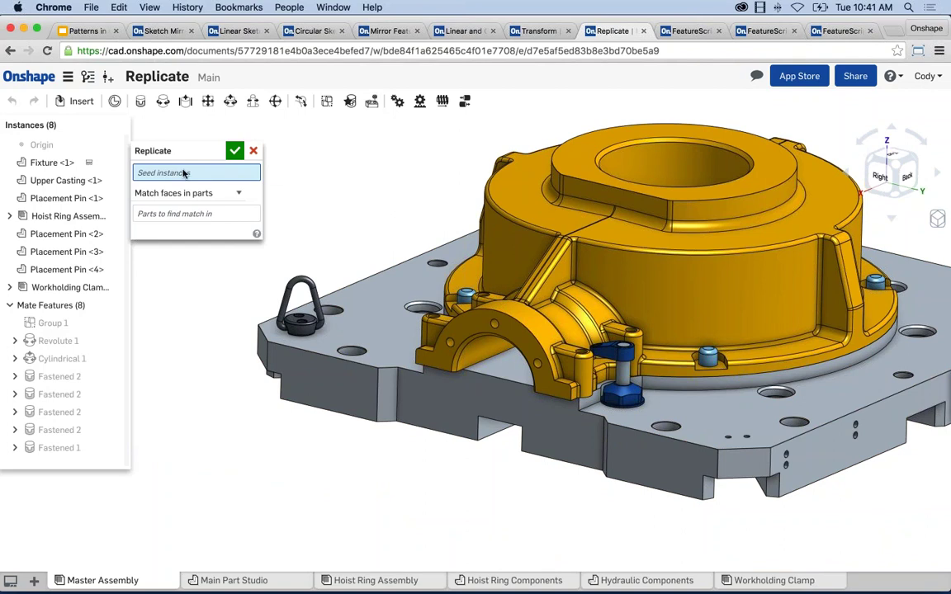
scroll(605, 386, up, 10)
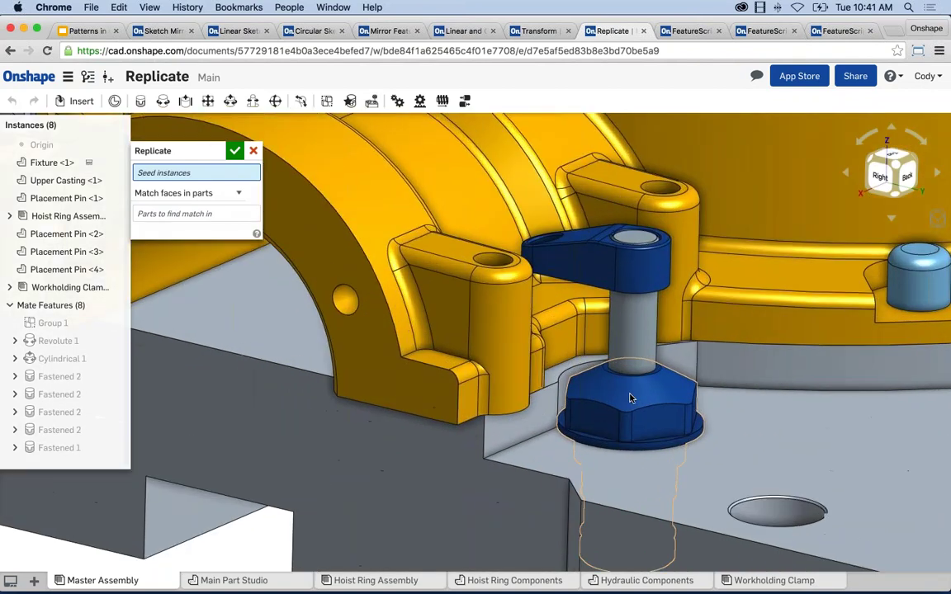
click(631, 371)
click(636, 330)
click(594, 256)
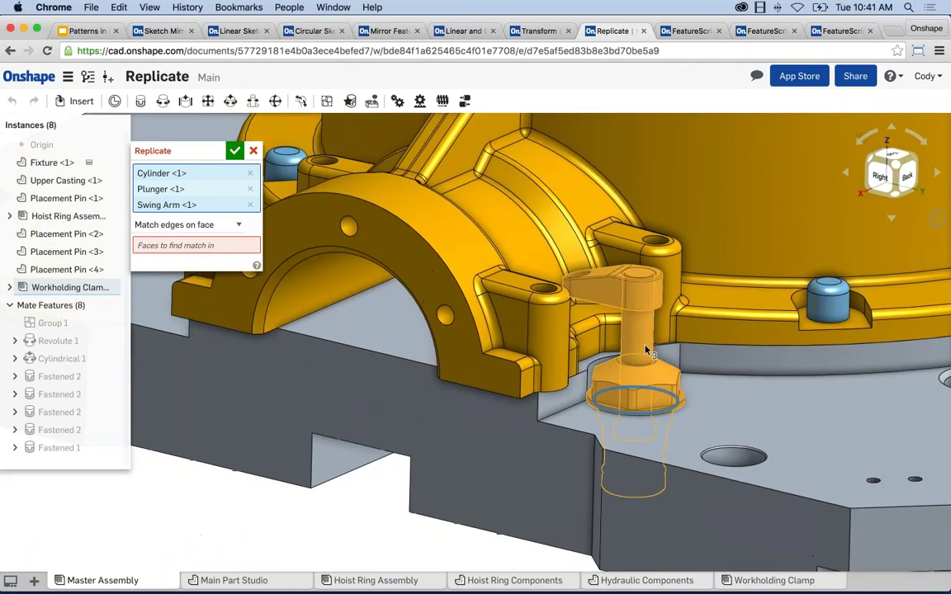
scroll(627, 354, down, 3)
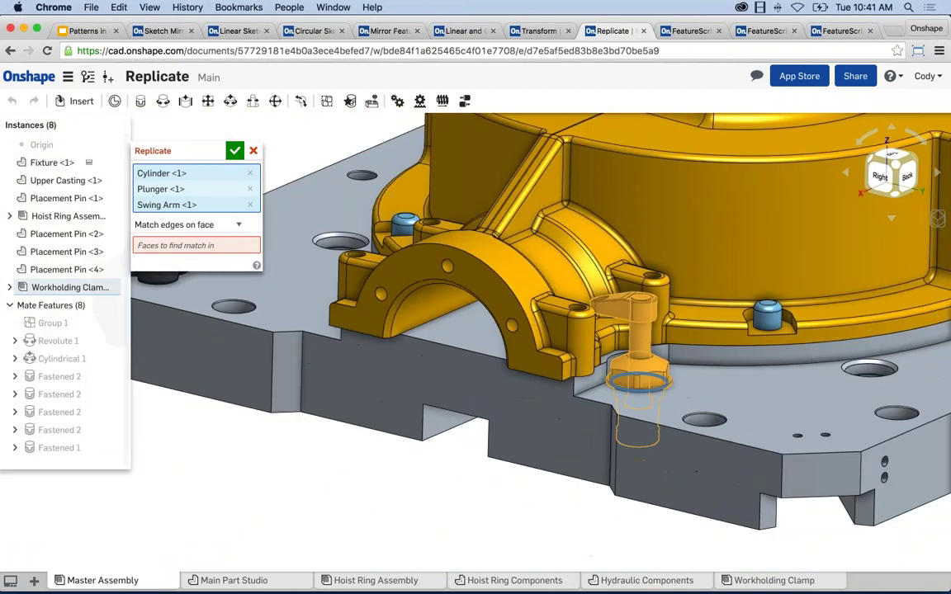
- Select the Fixture's top face for Match edges on face and inspect the clamps replicated around the casting
click(175, 245)
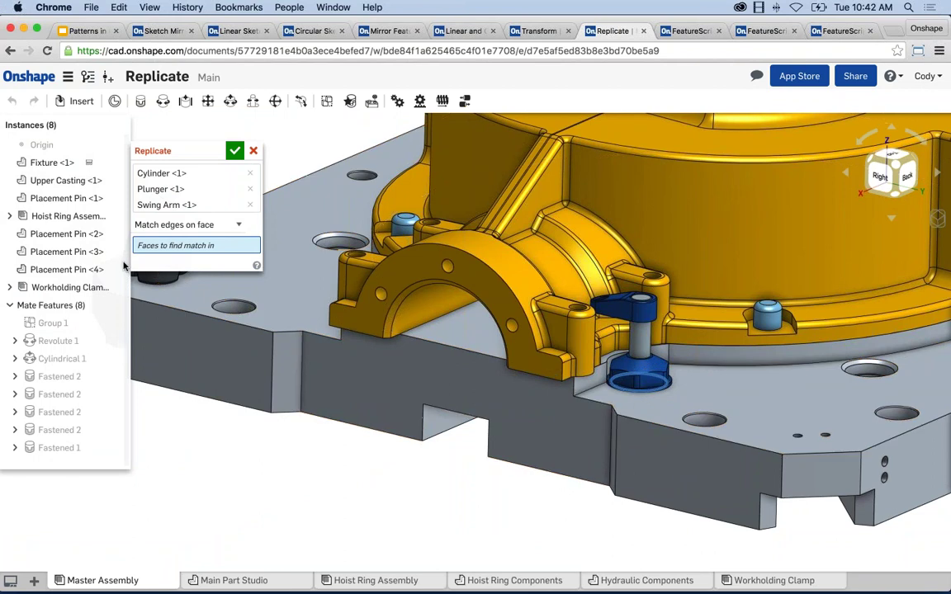
scroll(700, 346, down, 3)
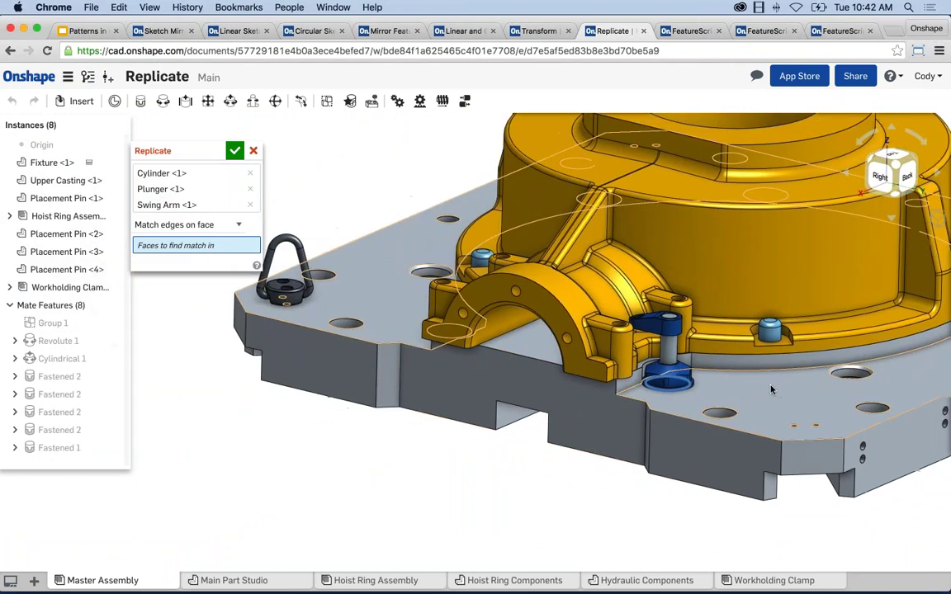
middle_drag(763, 388, 603, 373)
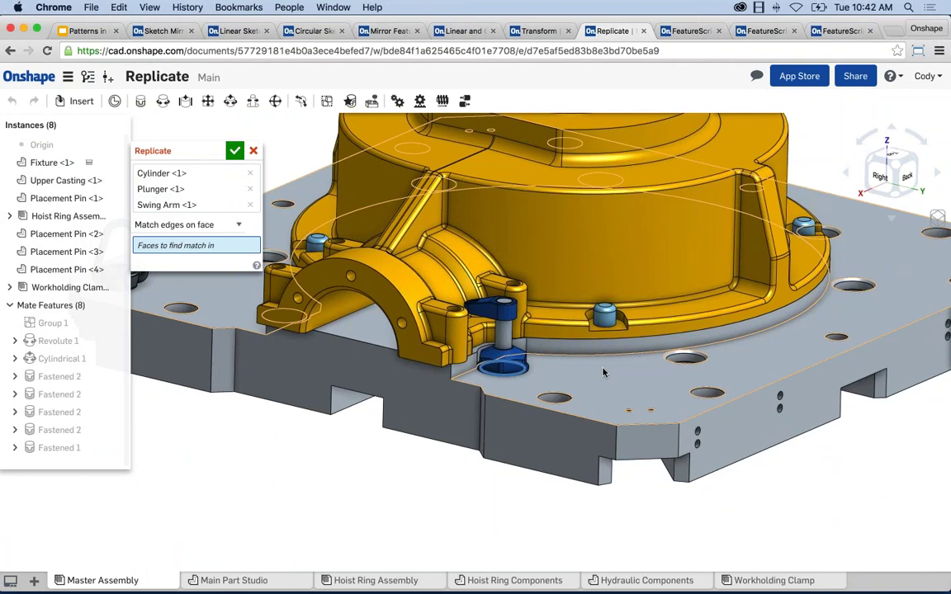
click(602, 373)
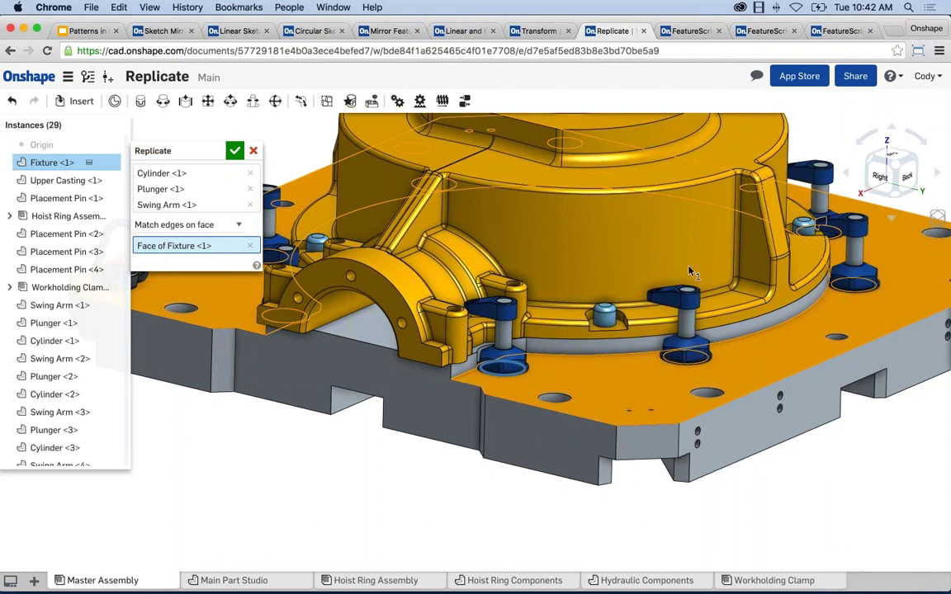
key(f)
click(17, 6)
click(10, 6)
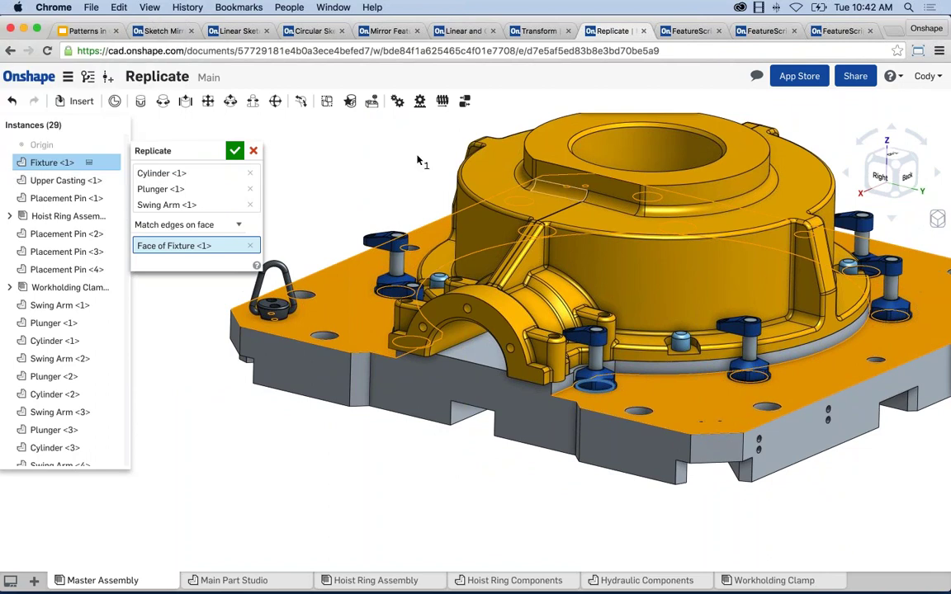
right_drag(405, 153, 780, 279)
scroll(657, 288, up, 3)
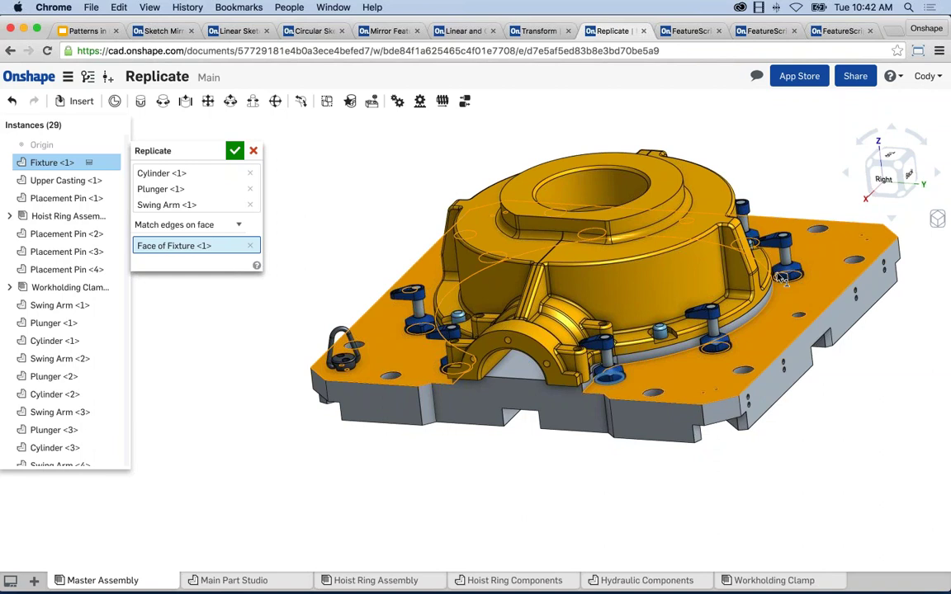
- Change the Replicate scope to Match individual edges and select the rim of the large fixture hole beside the seed clamp
click(185, 225)
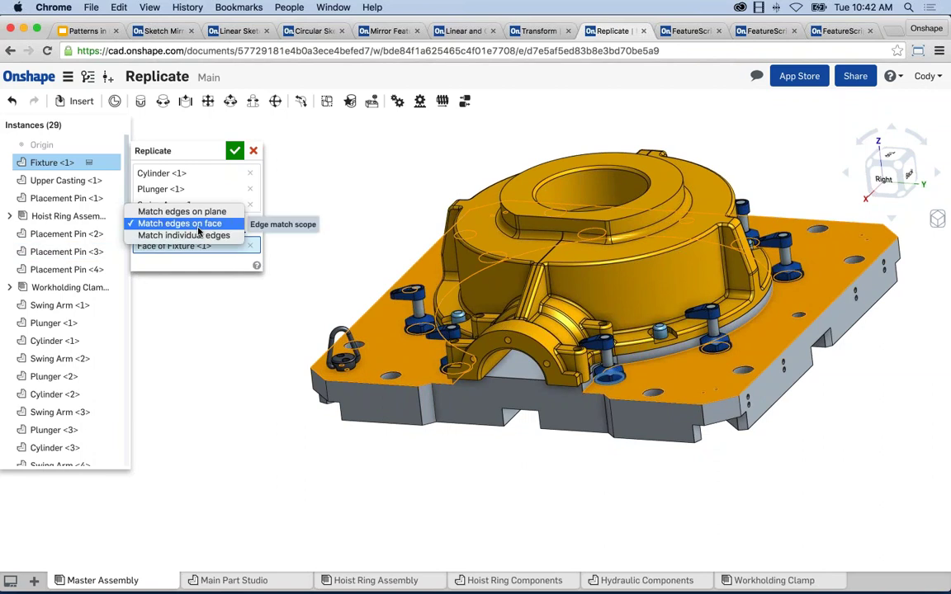
click(194, 236)
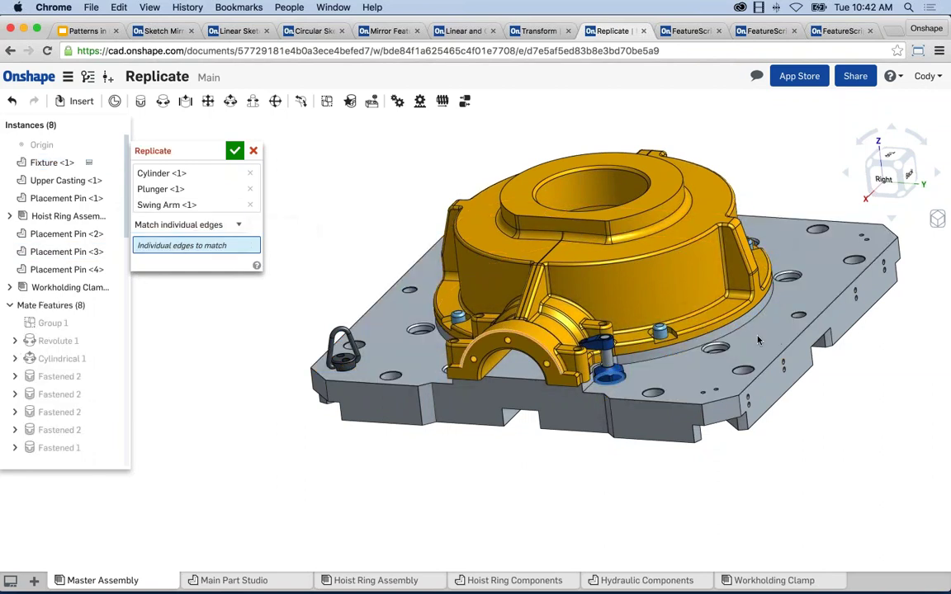
scroll(745, 353, up, 5)
click(701, 353)
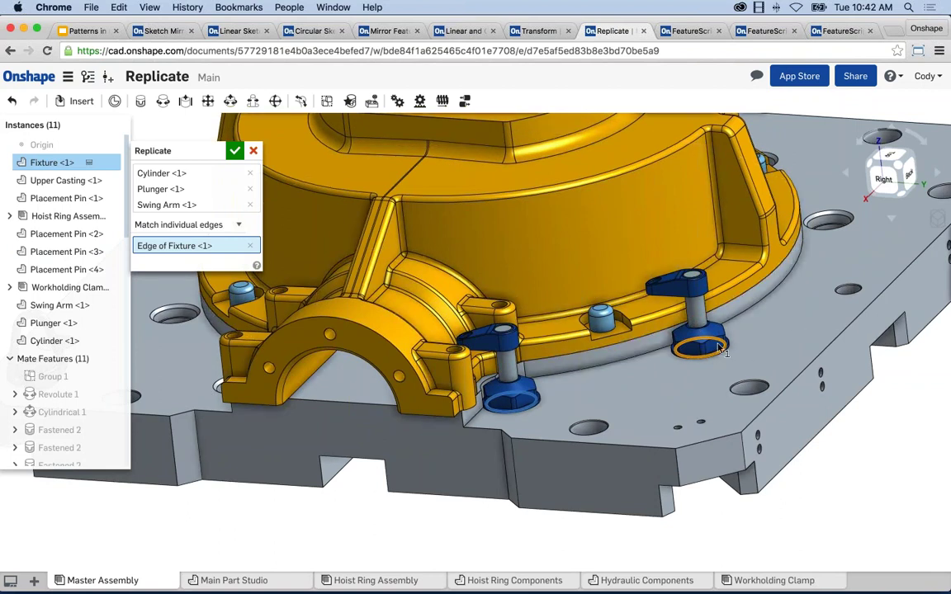
- Switch the Replicate scope back to Match edges on face with the Fixture's top face and accept the replicate
scroll(723, 351, down, 4)
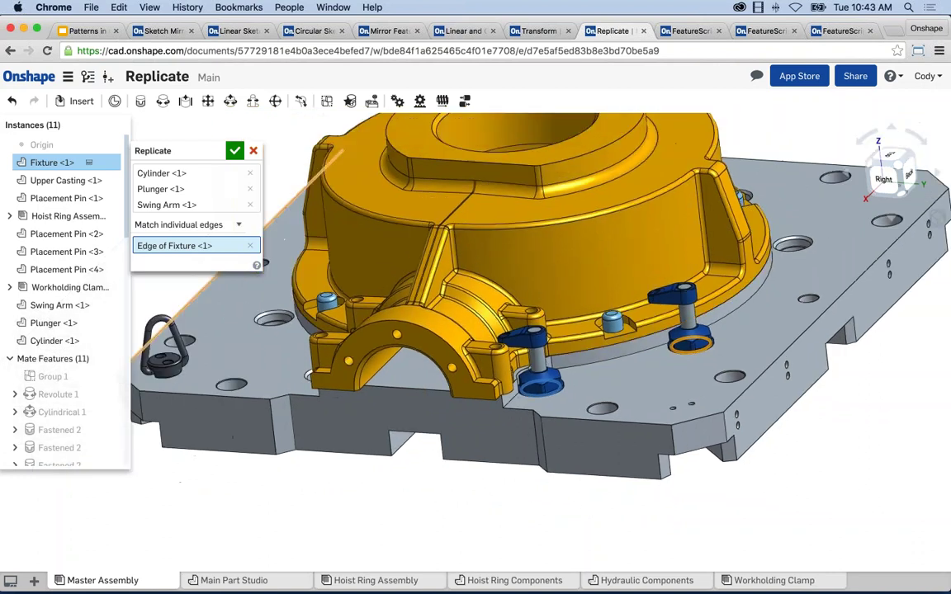
click(188, 225)
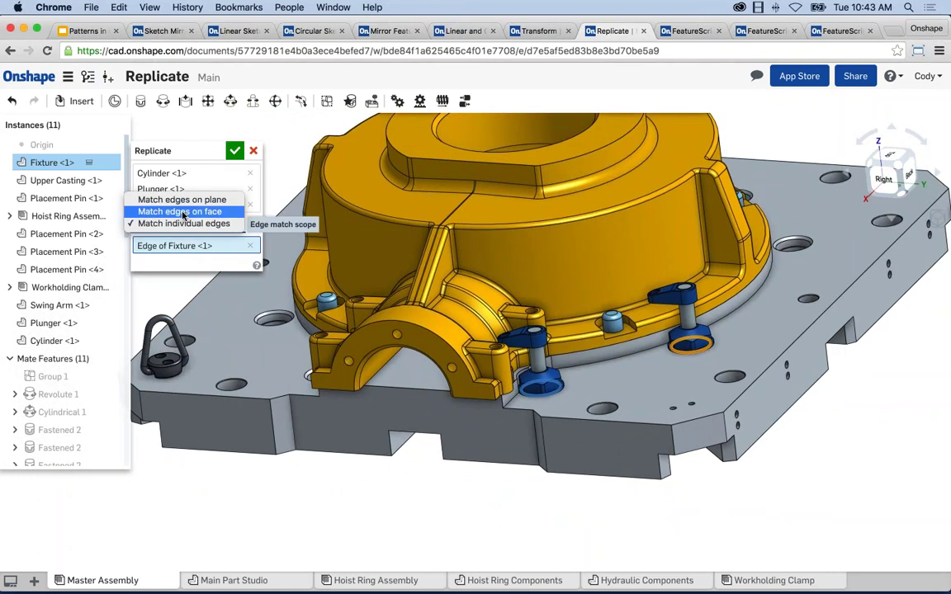
click(183, 211)
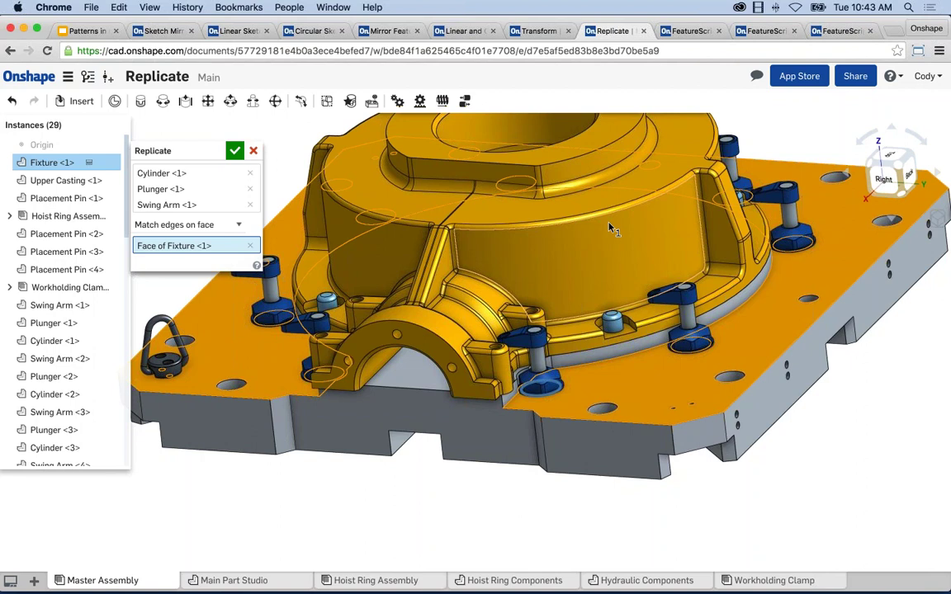
click(234, 151)
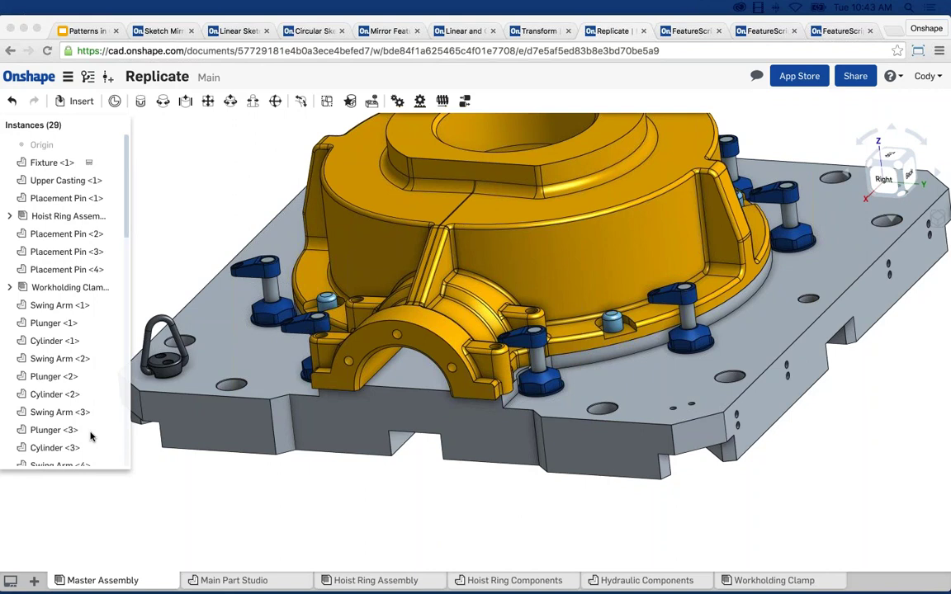
- Rotate Swing Arm <6>, on the replicated clamp beside the half-round bearing housing, about 175 degrees toward the casting
scroll(278, 295, up, 10)
click(372, 313)
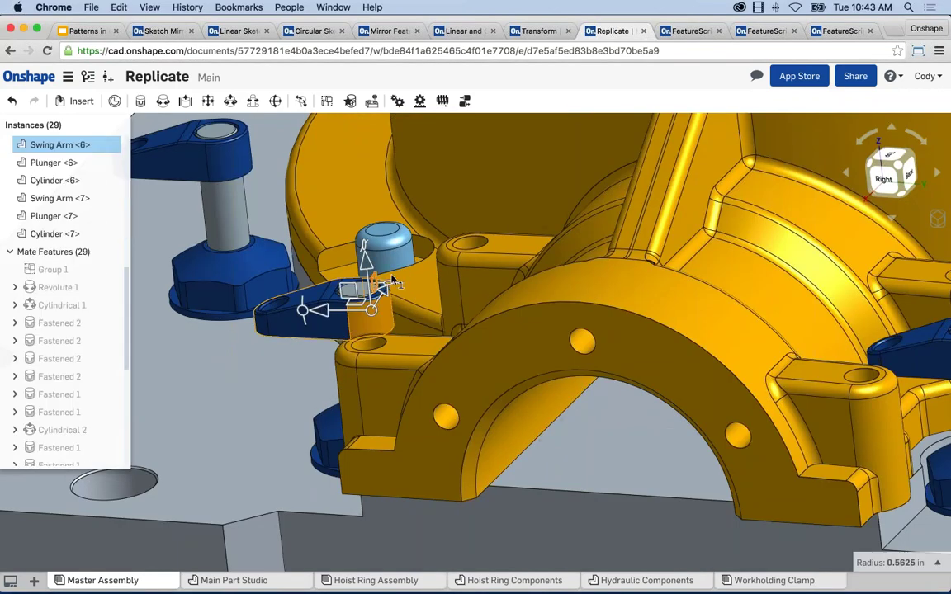
drag(384, 285, 483, 306)
scroll(562, 354, down, 5)
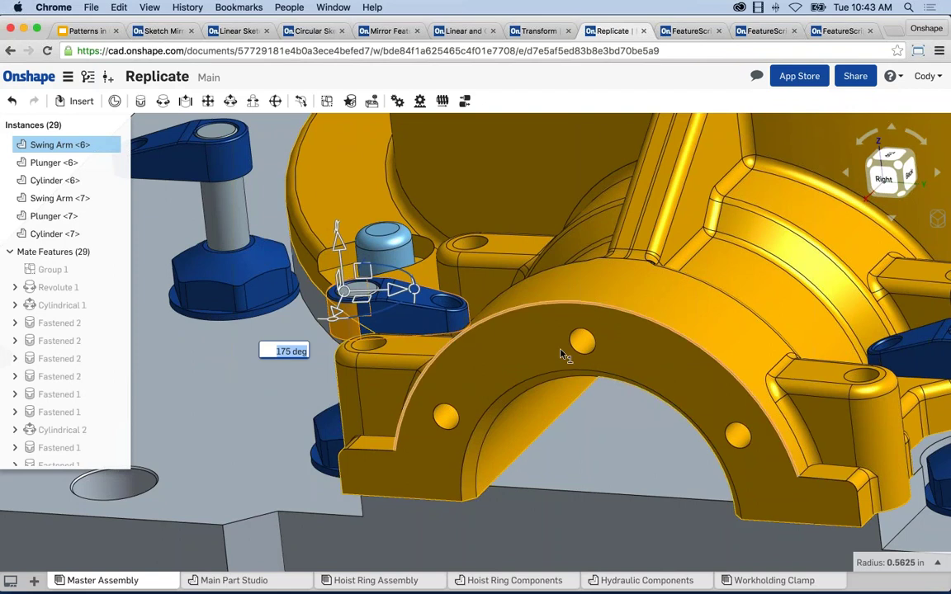
scroll(573, 360, up, 3)
middle_drag(573, 361, 537, 354)
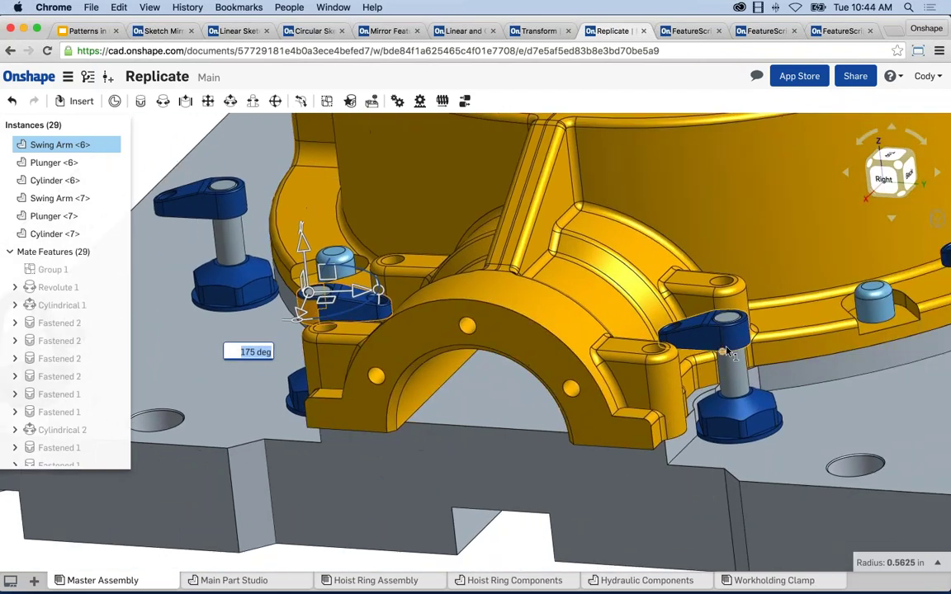
scroll(797, 504, down, 3)
scroll(495, 454, up, 2)
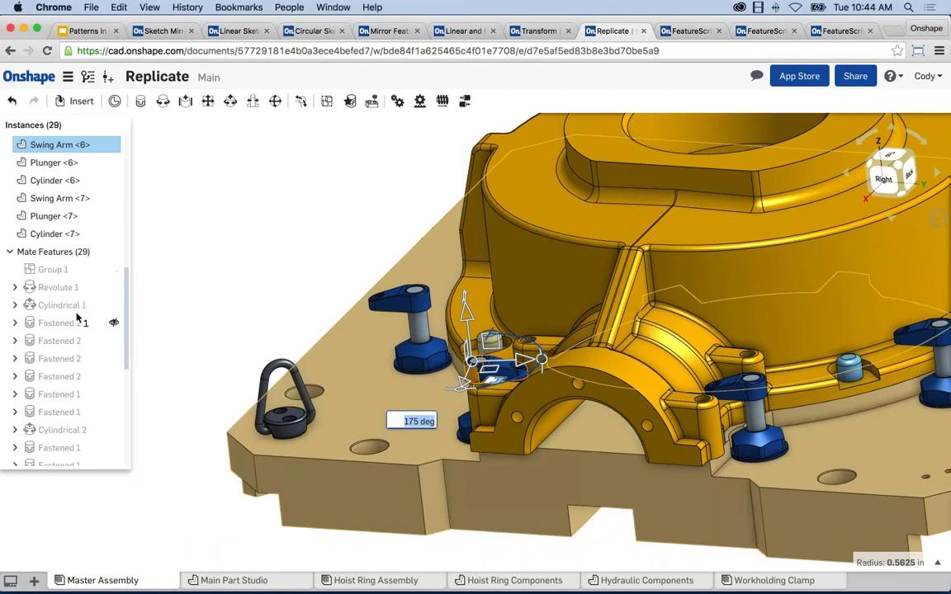
scroll(99, 272, down, 10)
key(Escape)
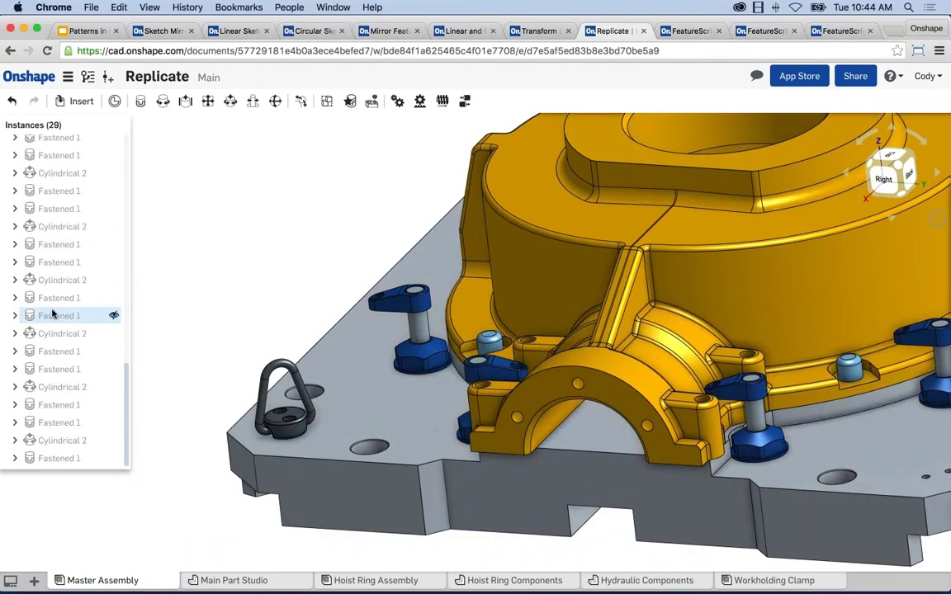
- Swing the arm of the replicated clamp nearest the hoist ring around so that it points onto the casting's flange
key(f)
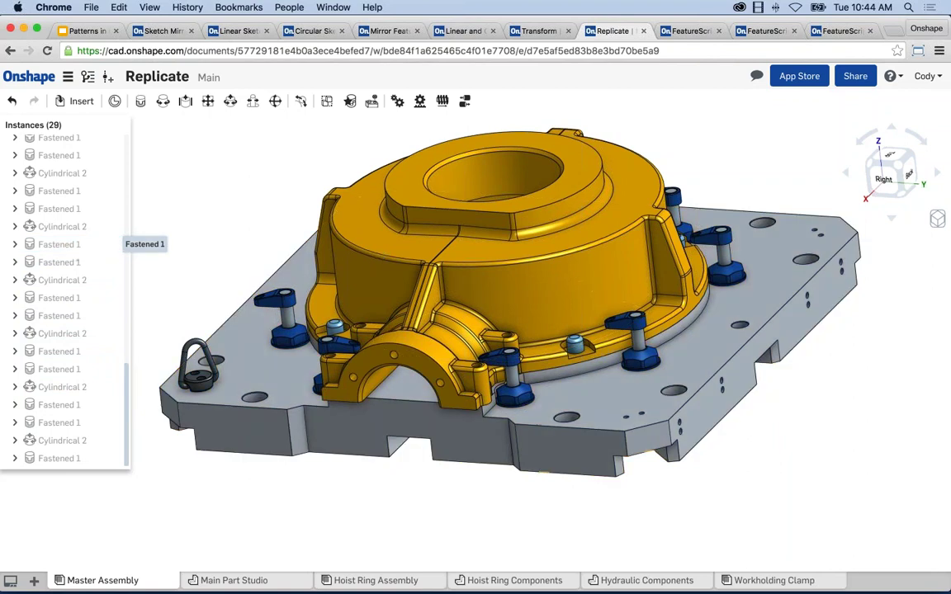
scroll(272, 294, up, 5)
drag(273, 295, 325, 286)
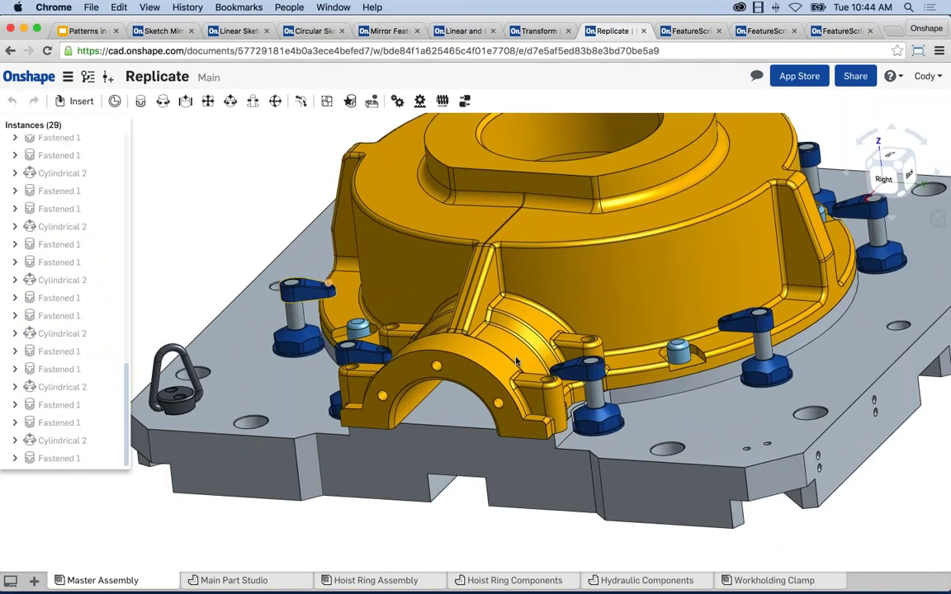
scroll(548, 376, up, 5)
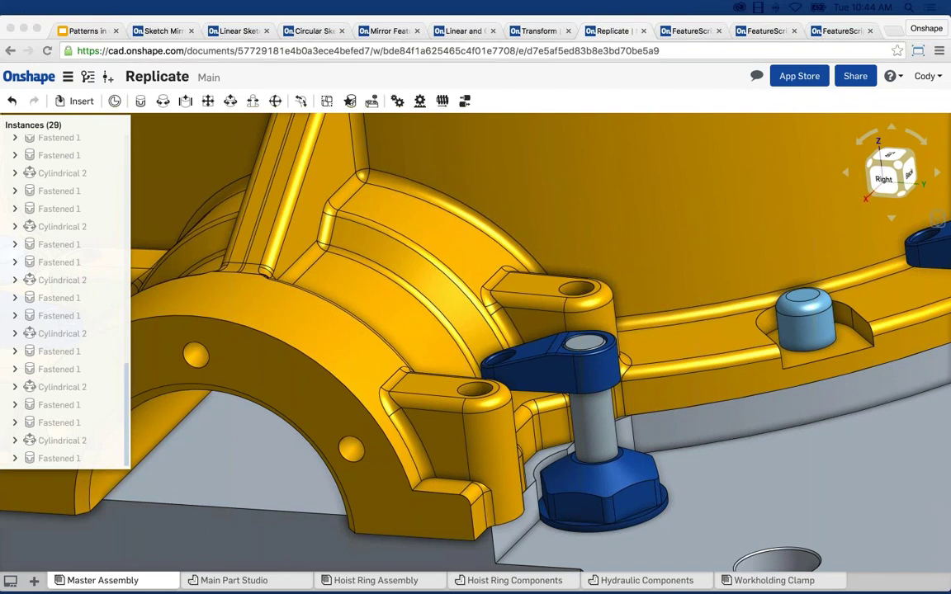
scroll(813, 388, down, 10)
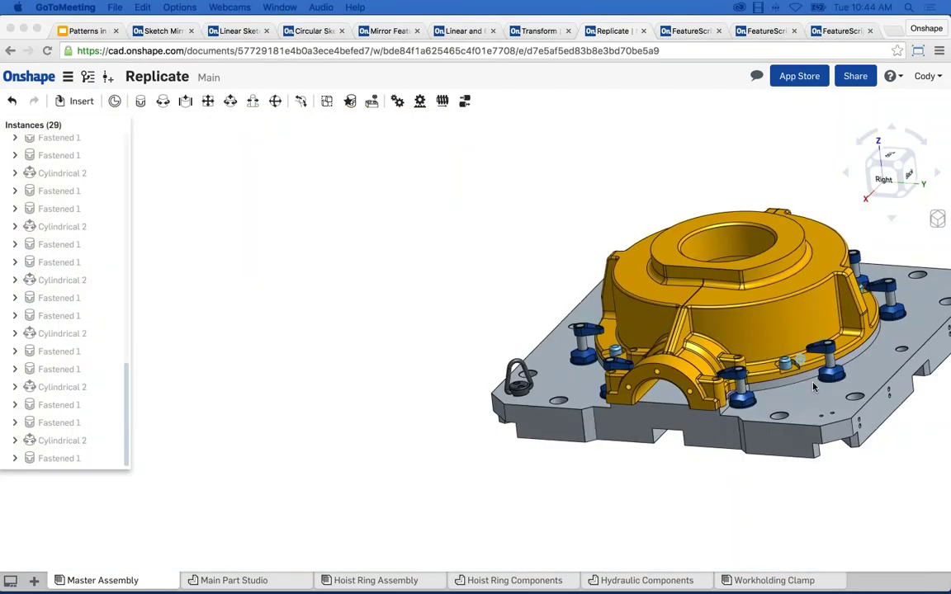
- Select Swing Arm <5> and Swing Arm <7> and rotate by about 10 degrees to adjust how they reach over the casting
right_drag(813, 388, 866, 264)
click(871, 258)
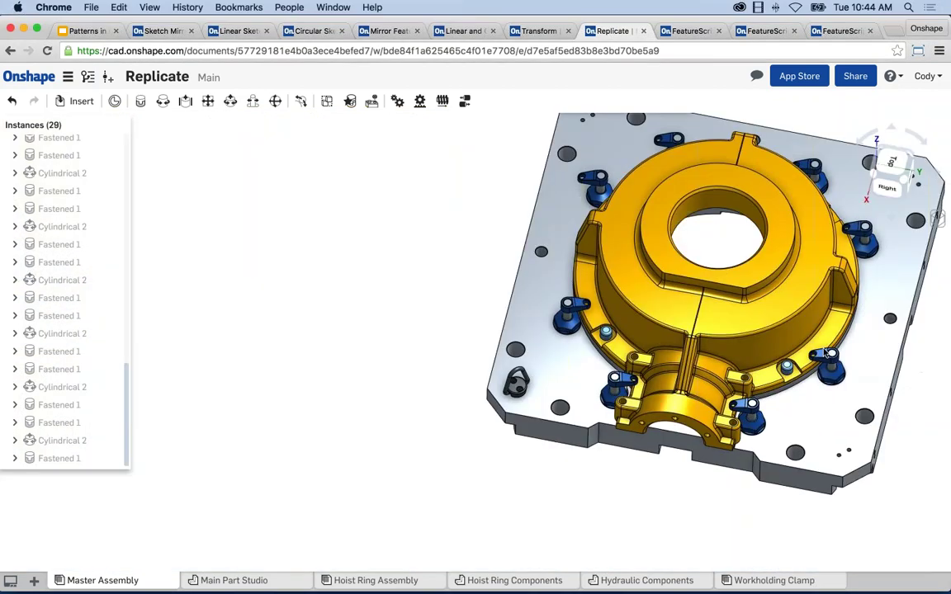
click(844, 306)
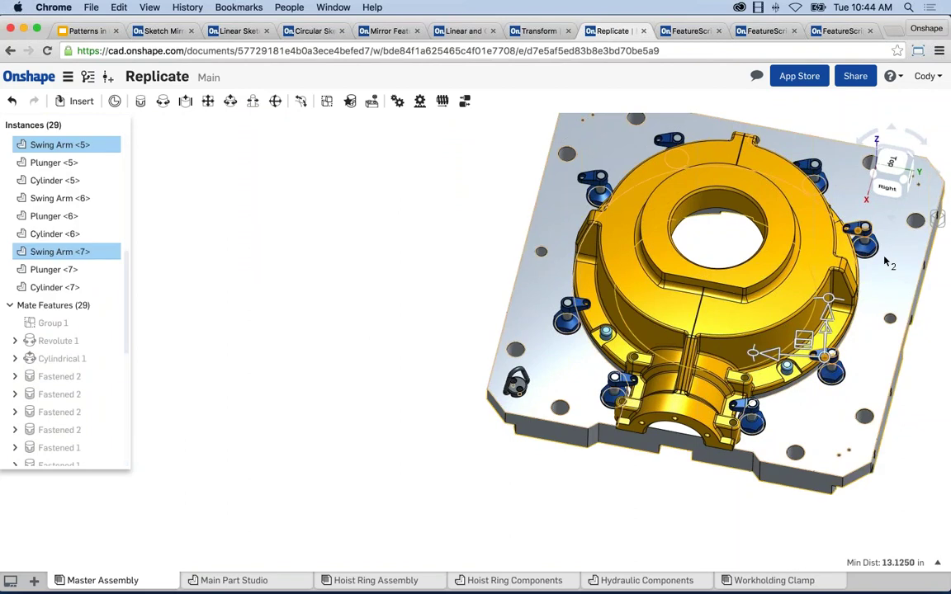
drag(845, 305, 698, 259)
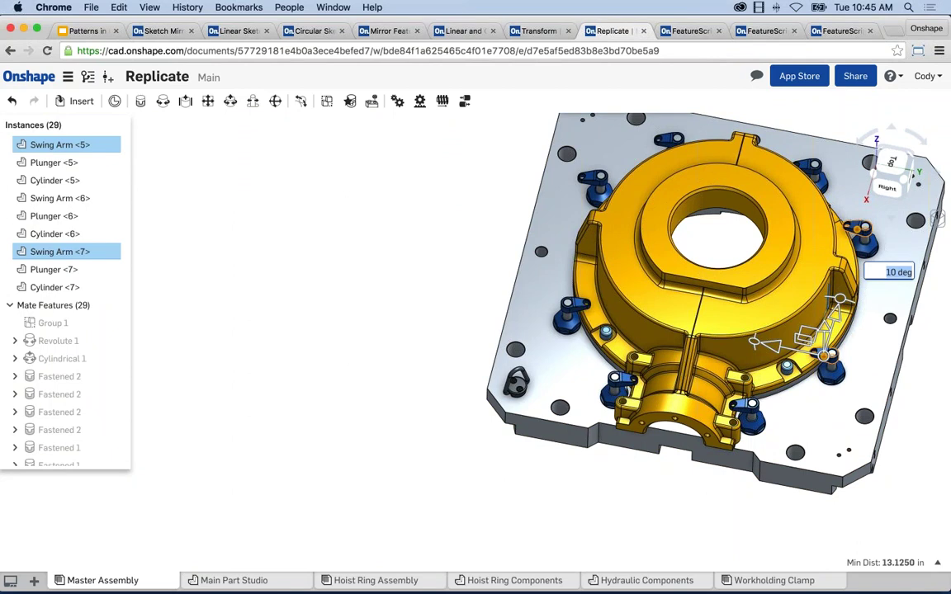
key(Escape)
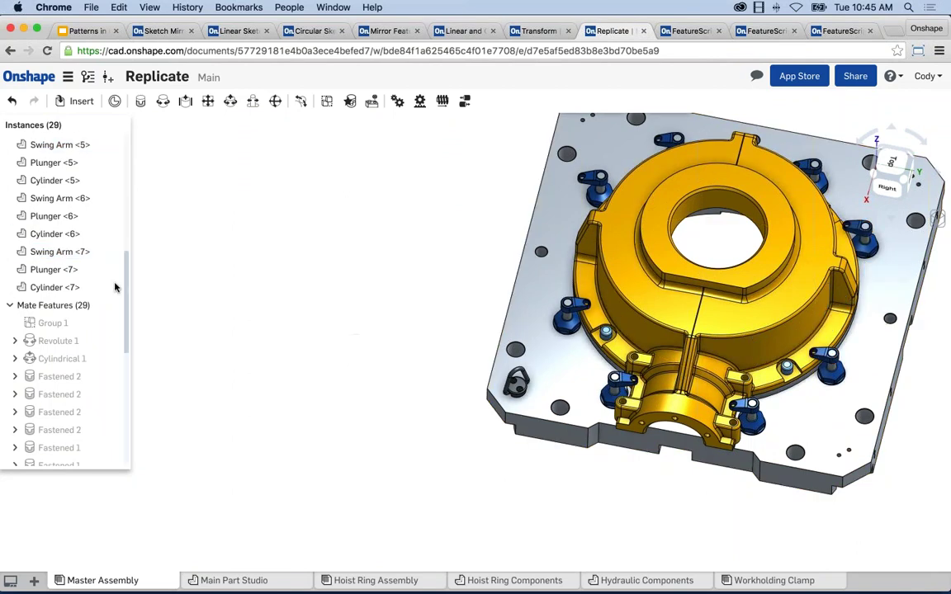
- Examine the replicated Swing Arm, Plunger and Cylinder instances, their Fastened and Cylindrical mates, and the clamps around the casting
scroll(79, 160, up, 5)
scroll(83, 173, down, 5)
scroll(90, 199, down, 10)
scroll(79, 200, up, 1)
scroll(78, 200, up, 8)
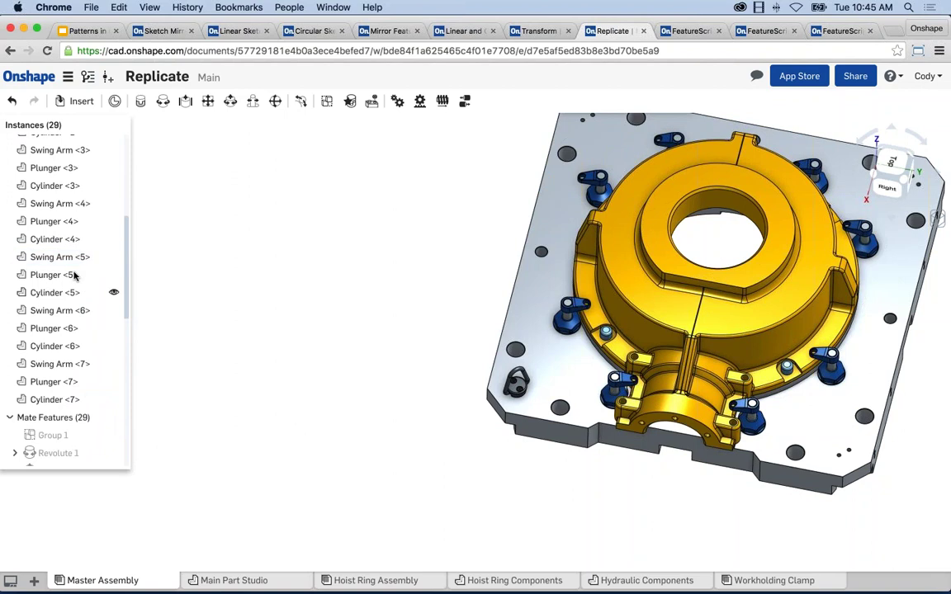
drag(66, 400, 92, 379)
scroll(91, 379, down, 5)
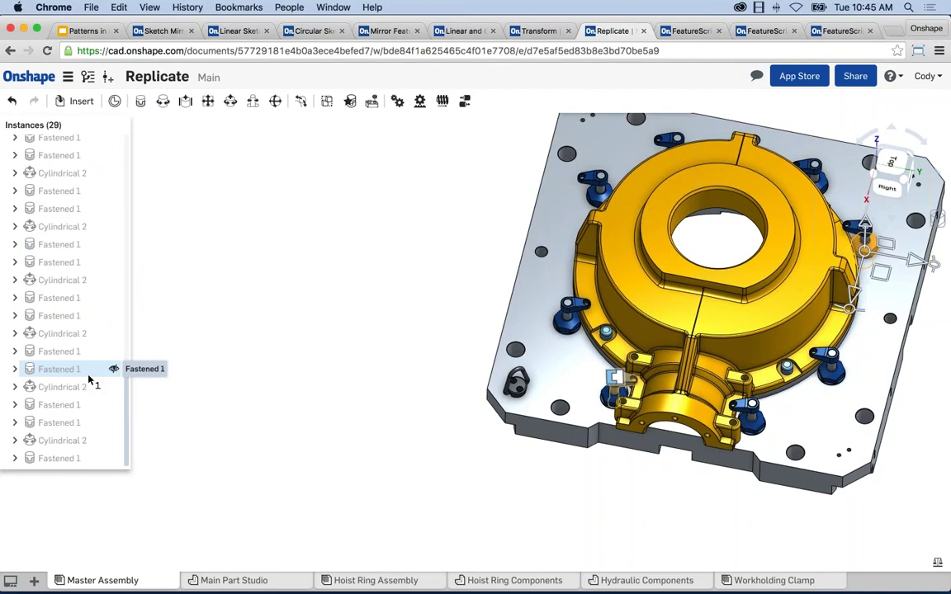
drag(89, 378, 89, 378)
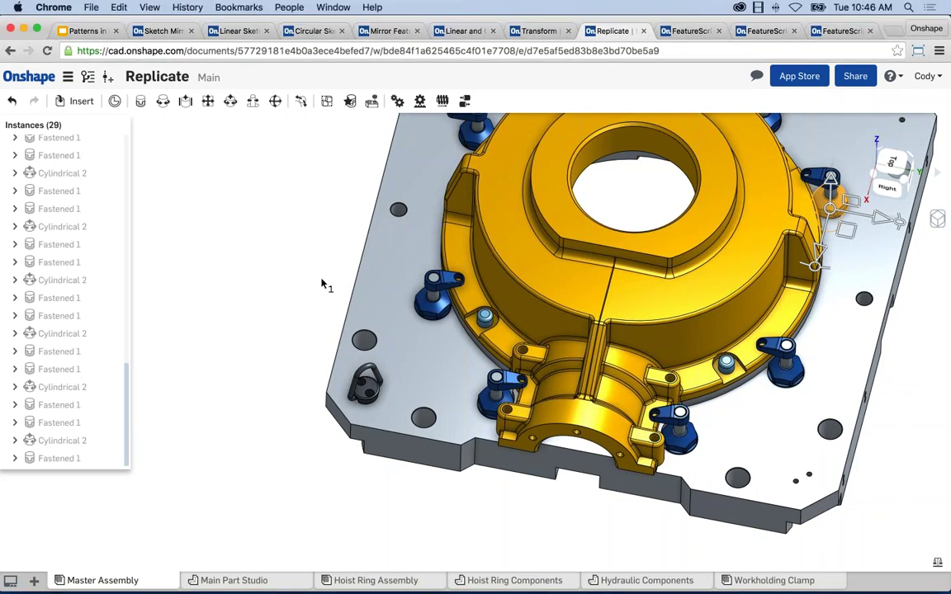
right_drag(315, 291, 315, 260)
scroll(671, 333, up, 5)
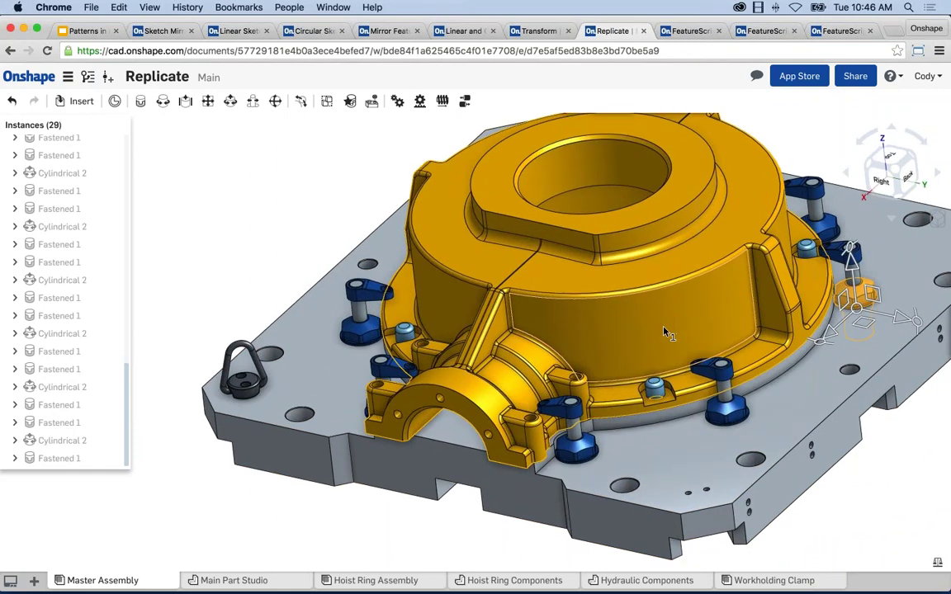
click(275, 227)
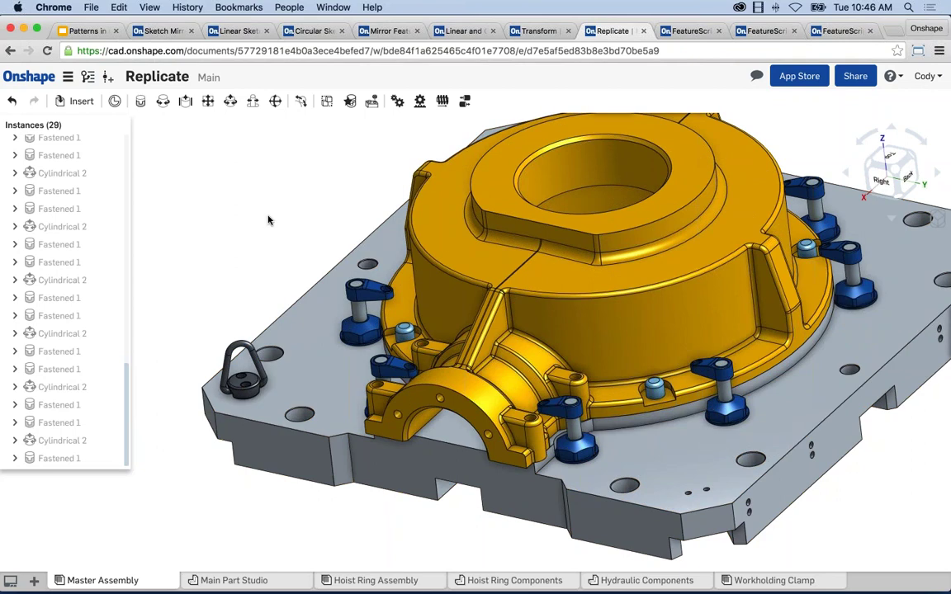
middle_drag(305, 218, 287, 226)
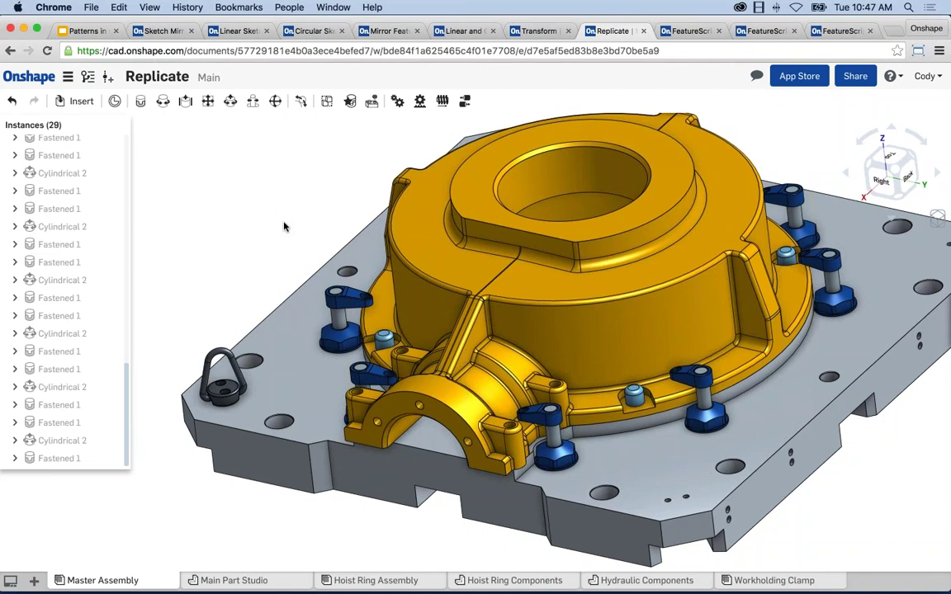
- Open the FeatureScript Curve pattern document, reload it, and examine the two curved rails in the Train tracks part studio
click(686, 30)
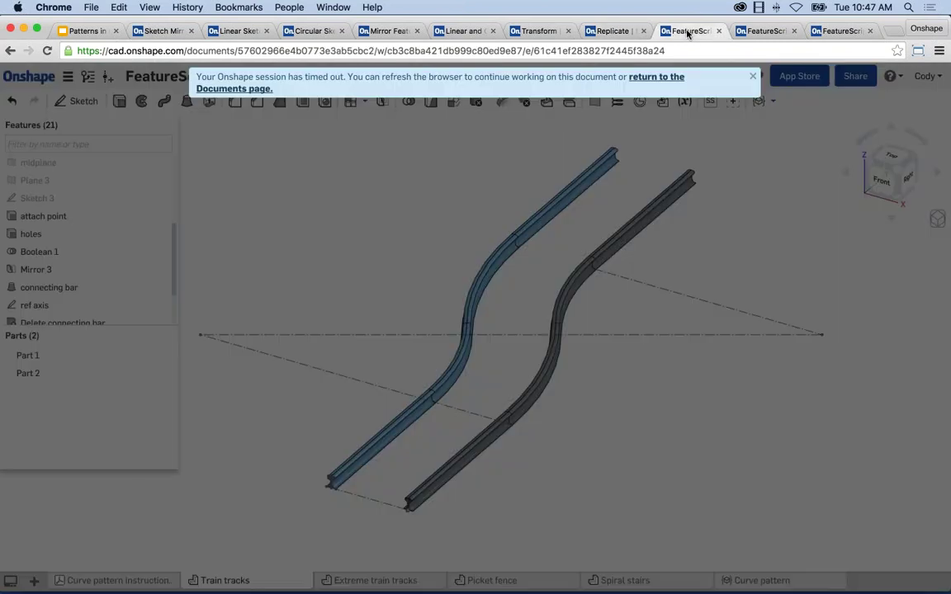
click(47, 51)
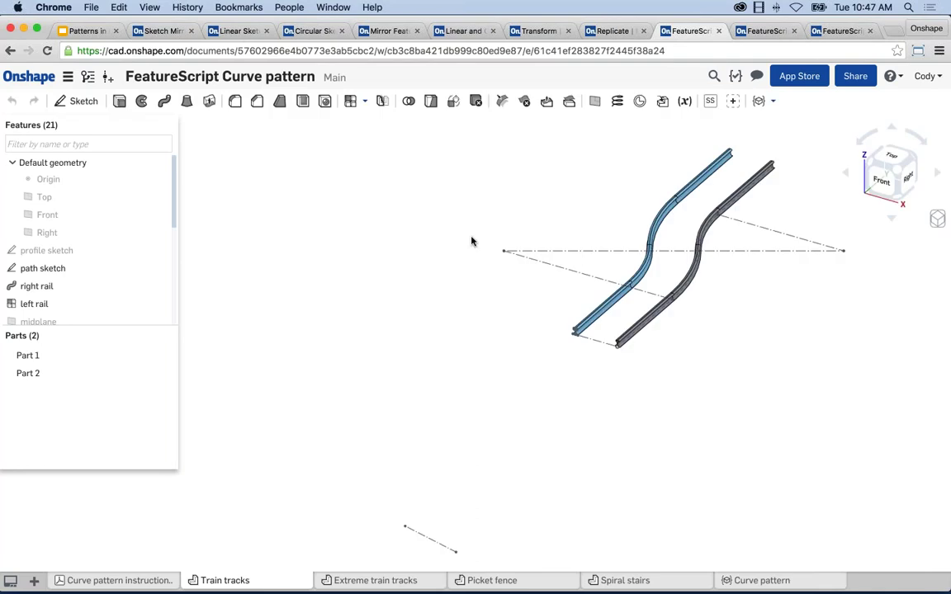
scroll(633, 269, up, 5)
middle_drag(633, 269, 618, 310)
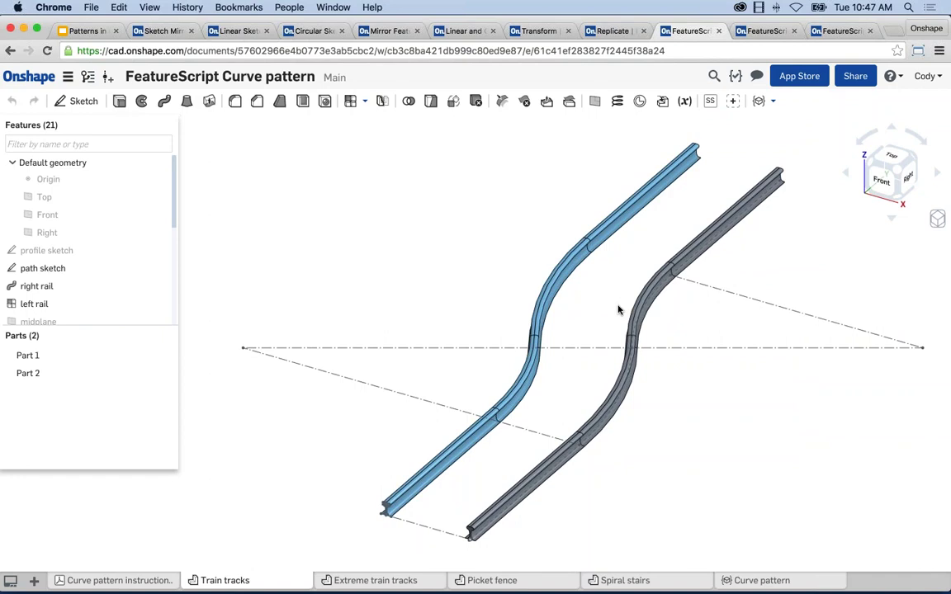
middle_drag(532, 270, 506, 249)
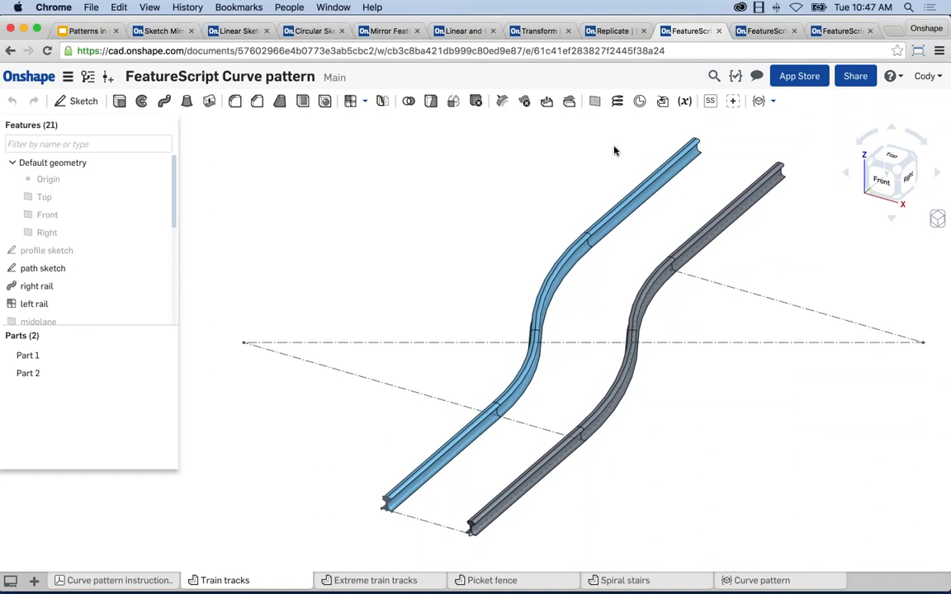
- Browse the FeatureScript samples and add the Curve pattern custom feature from the FeatureScript Curve pattern document
click(733, 103)
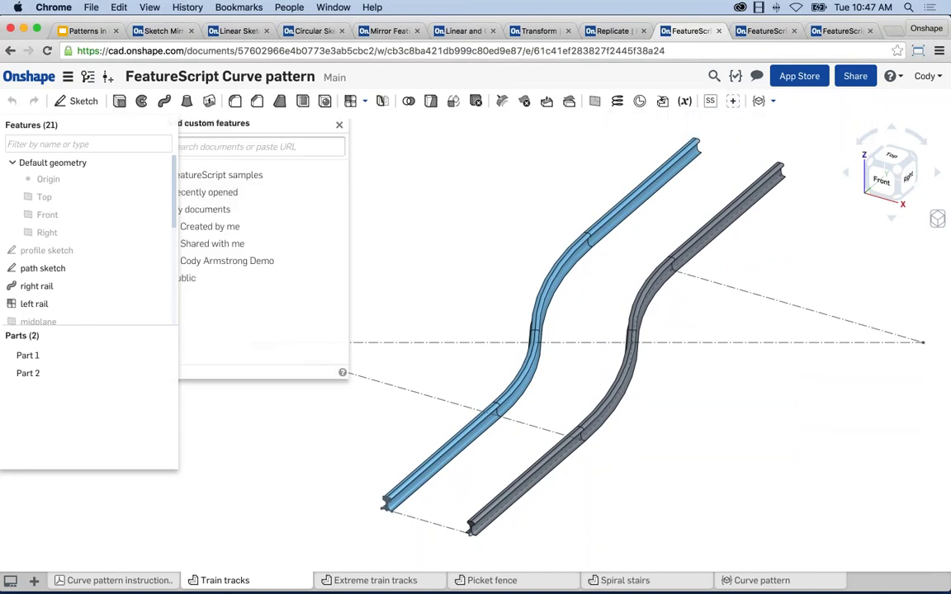
click(241, 176)
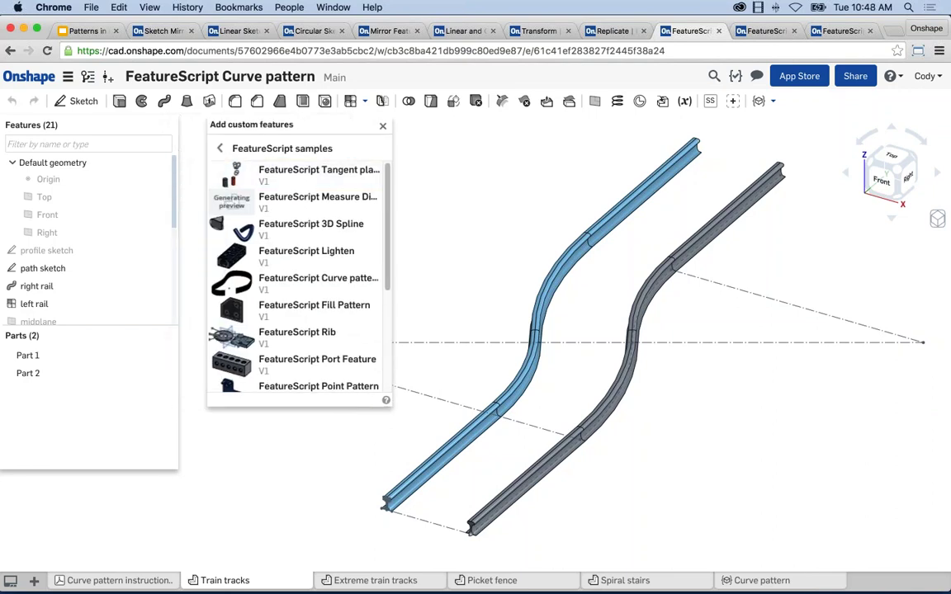
scroll(386, 237, down, 3)
scroll(385, 244, down, 3)
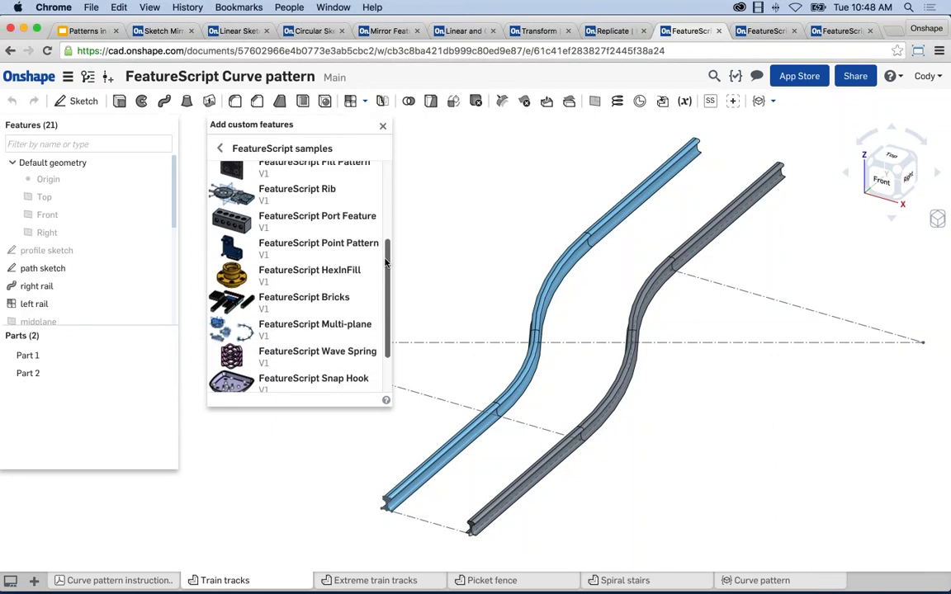
scroll(385, 267, up, 2)
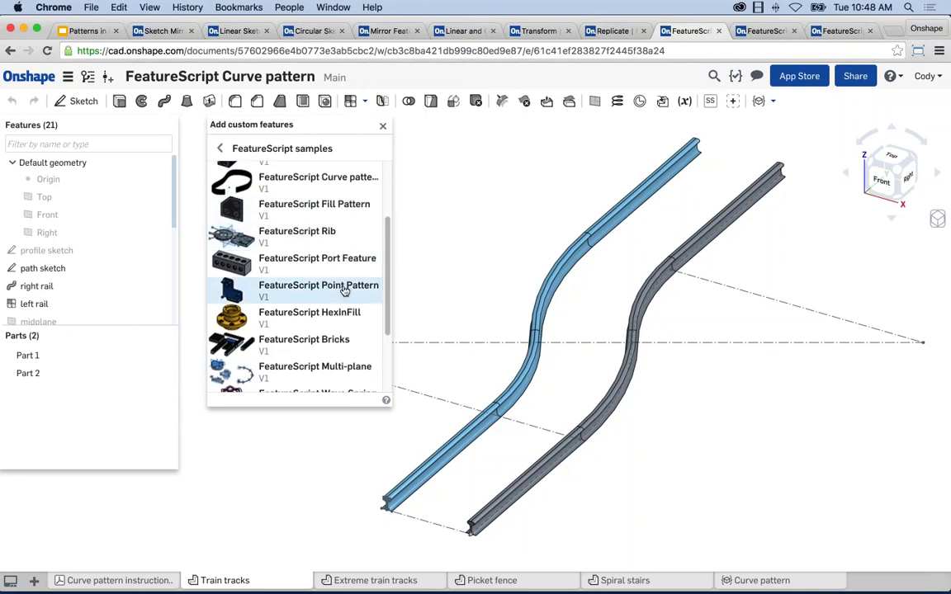
drag(387, 285, 387, 328)
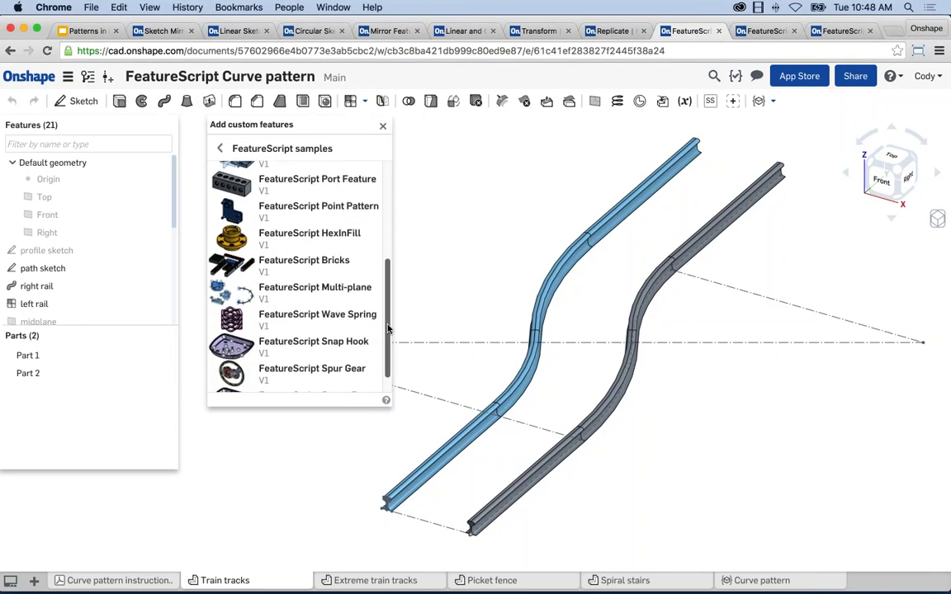
drag(387, 302, 388, 236)
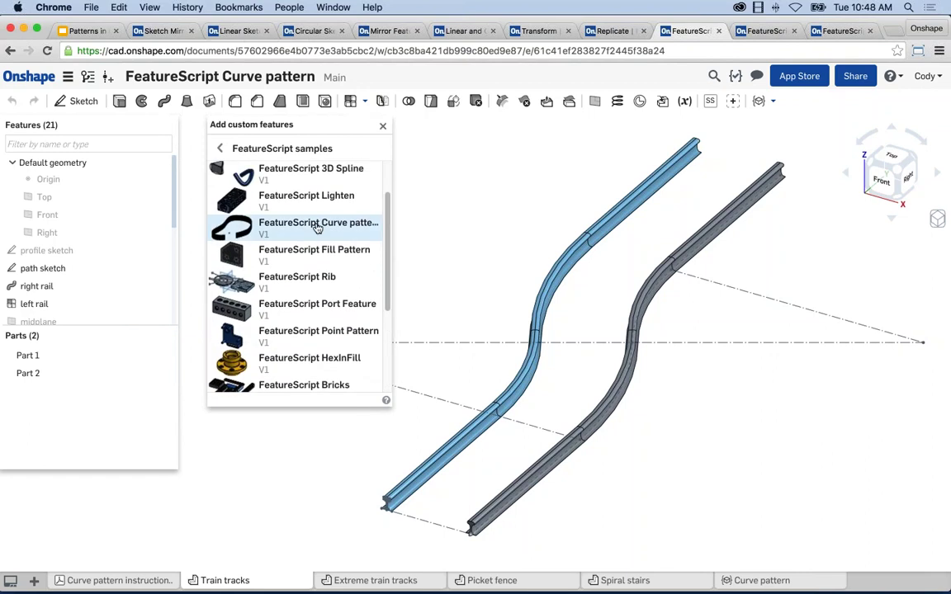
click(290, 224)
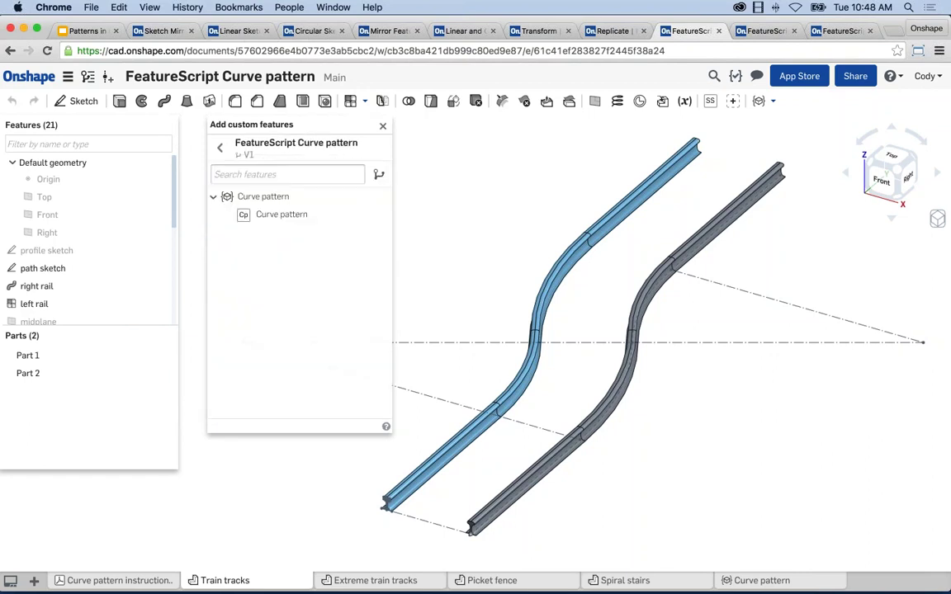
click(279, 219)
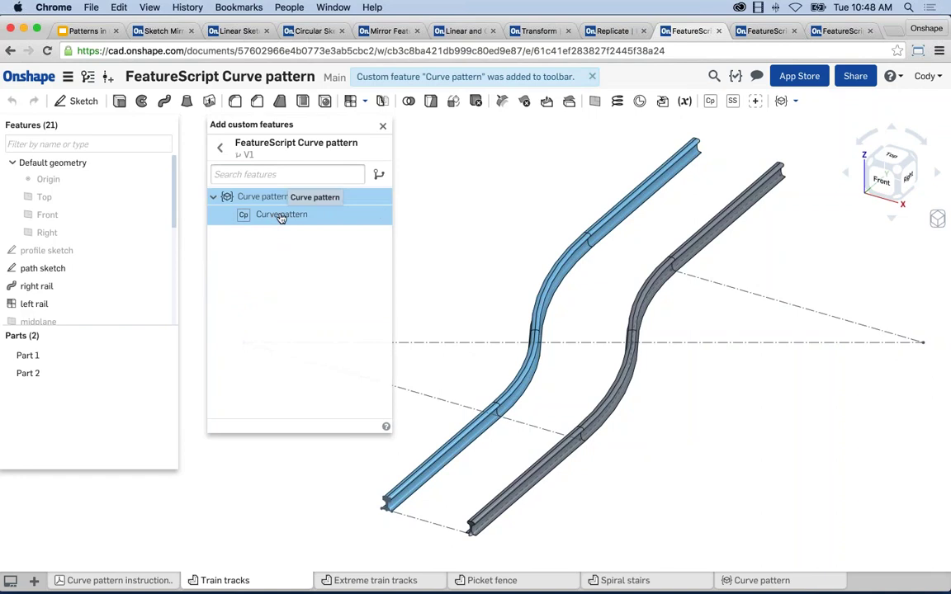
- Start a Curve pattern of type Feature pattern using midplane, attach point, holes, Boolean 1, Mirror 3 and connecting bar as the features
click(382, 126)
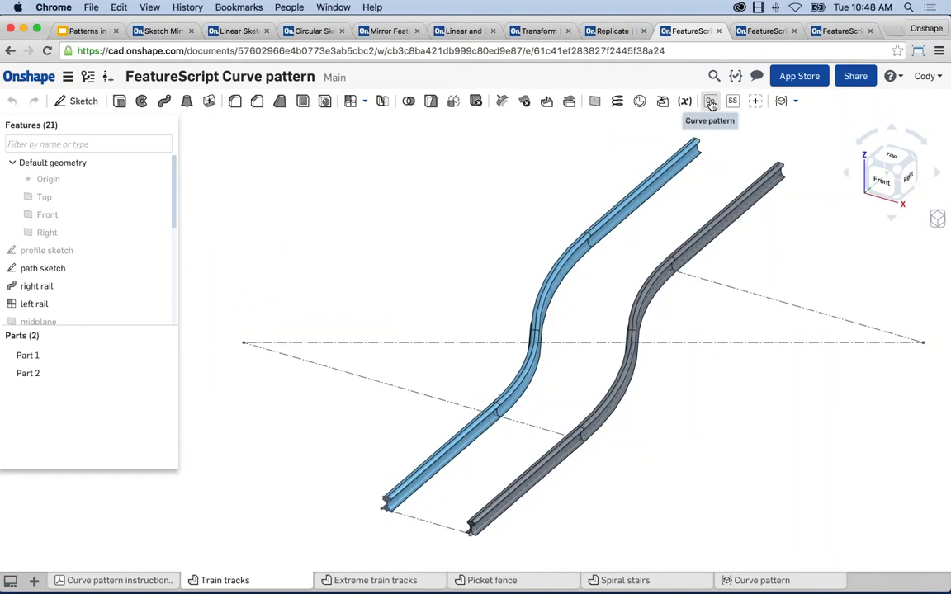
scroll(78, 270, down, 3)
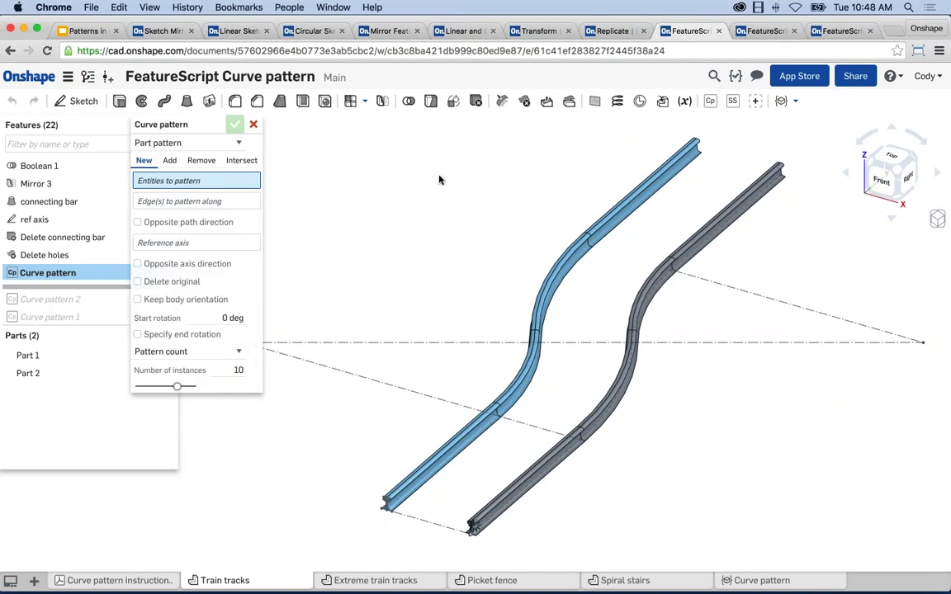
click(172, 140)
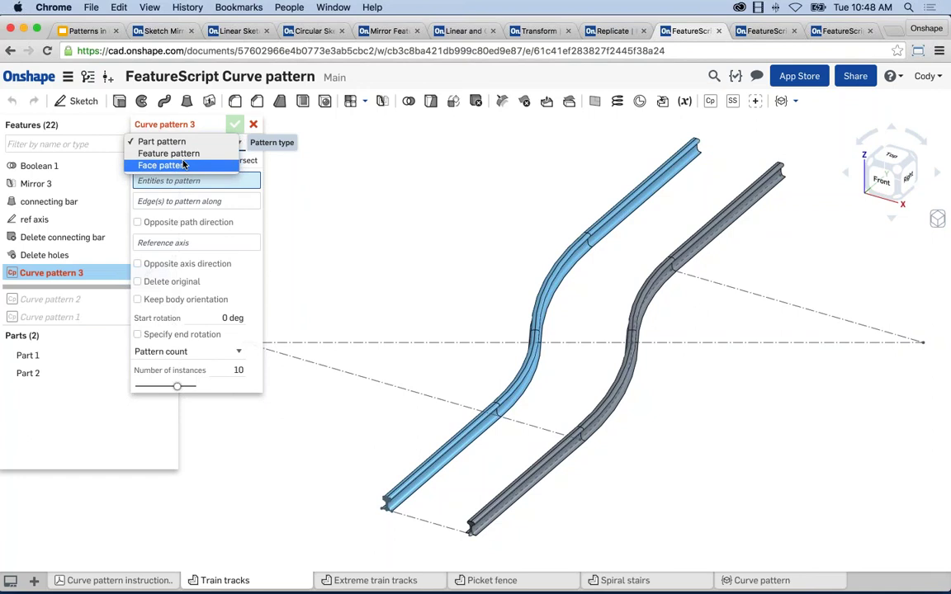
click(188, 154)
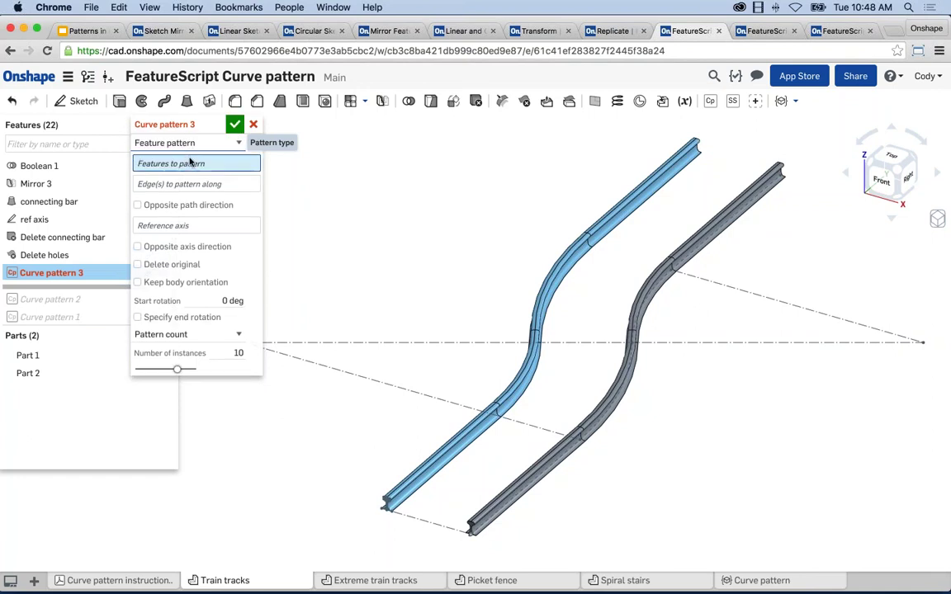
scroll(33, 216, up, 5)
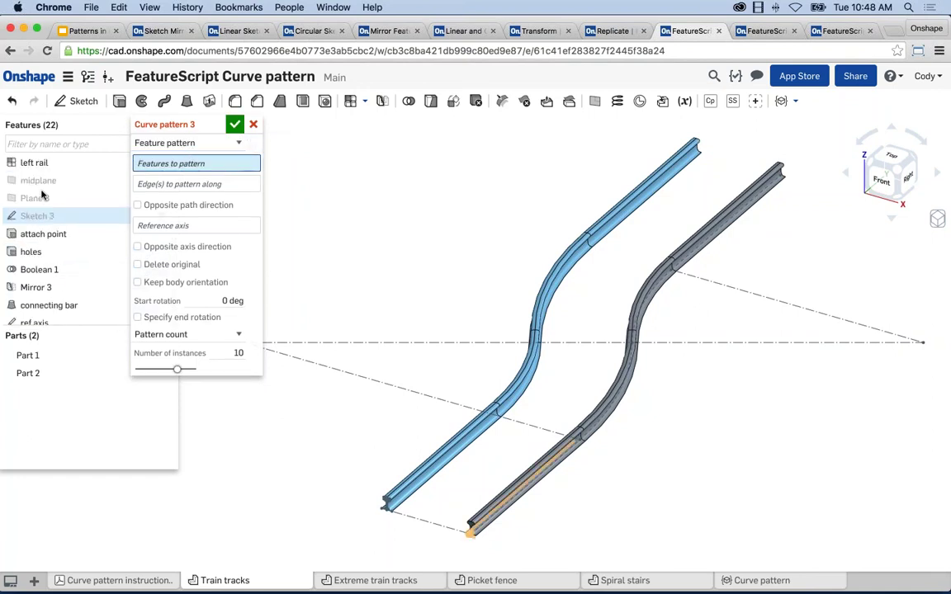
click(39, 183)
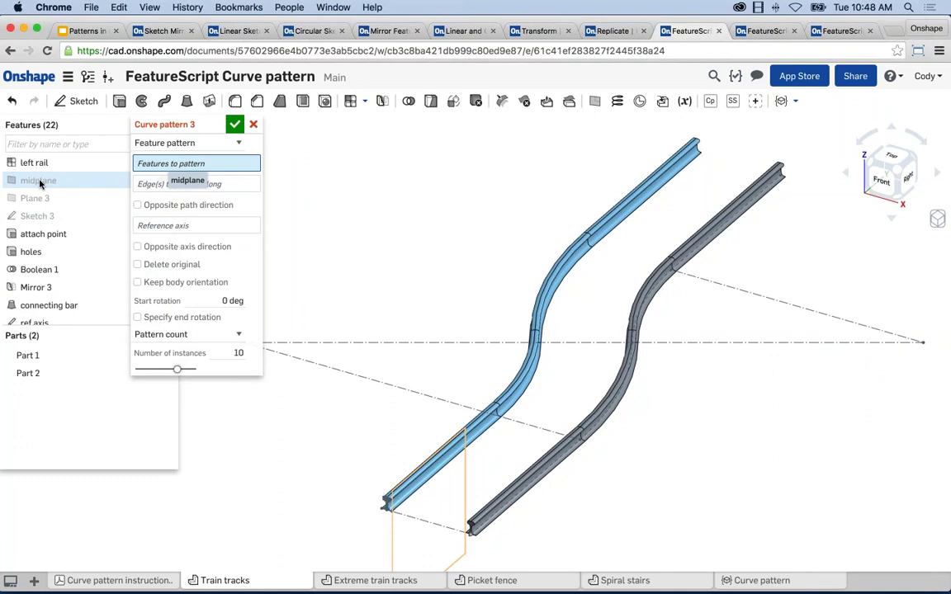
click(33, 252)
click(33, 269)
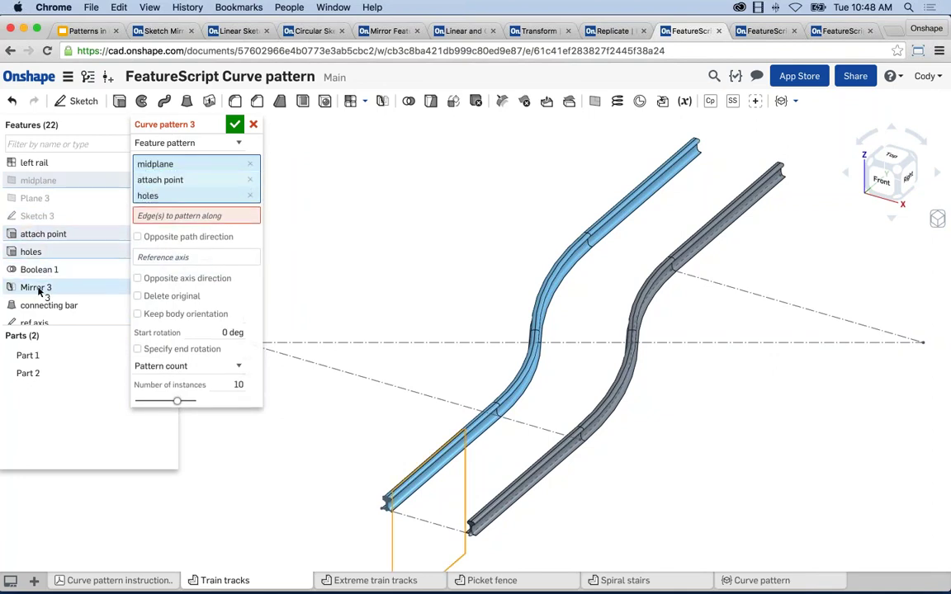
click(36, 287)
click(46, 305)
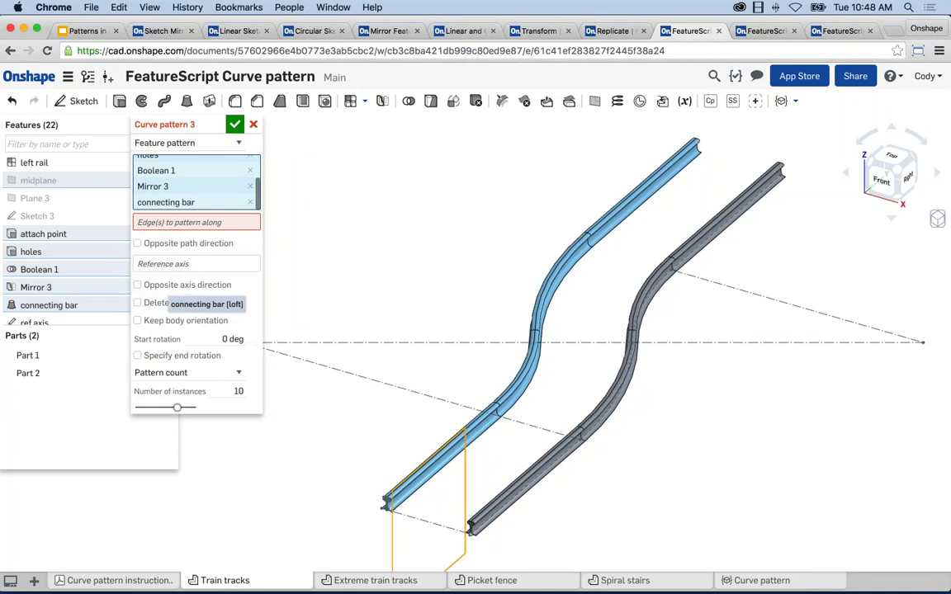
- Set the four connected path sketch edges along the right rail as the edges to pattern along
click(170, 221)
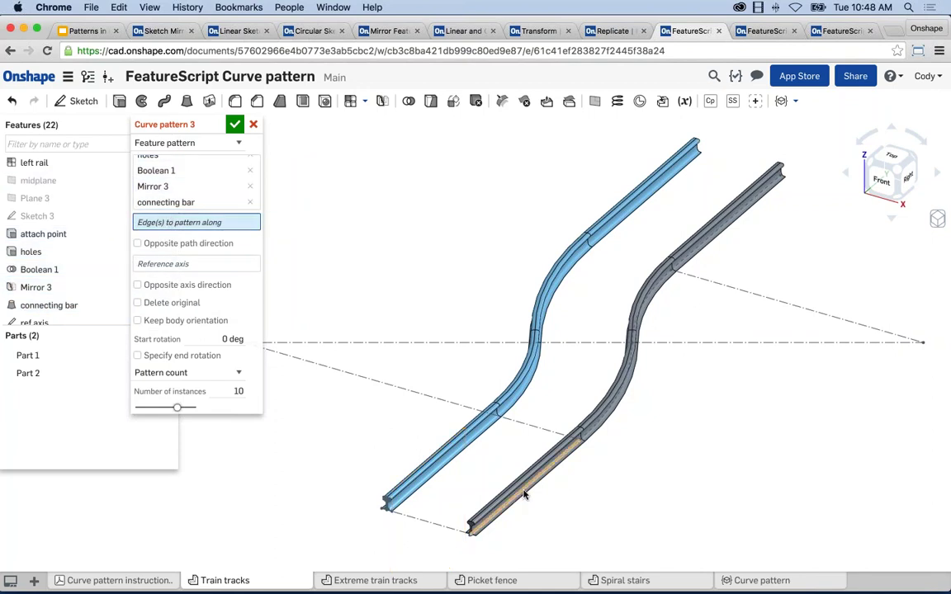
click(495, 508)
click(632, 354)
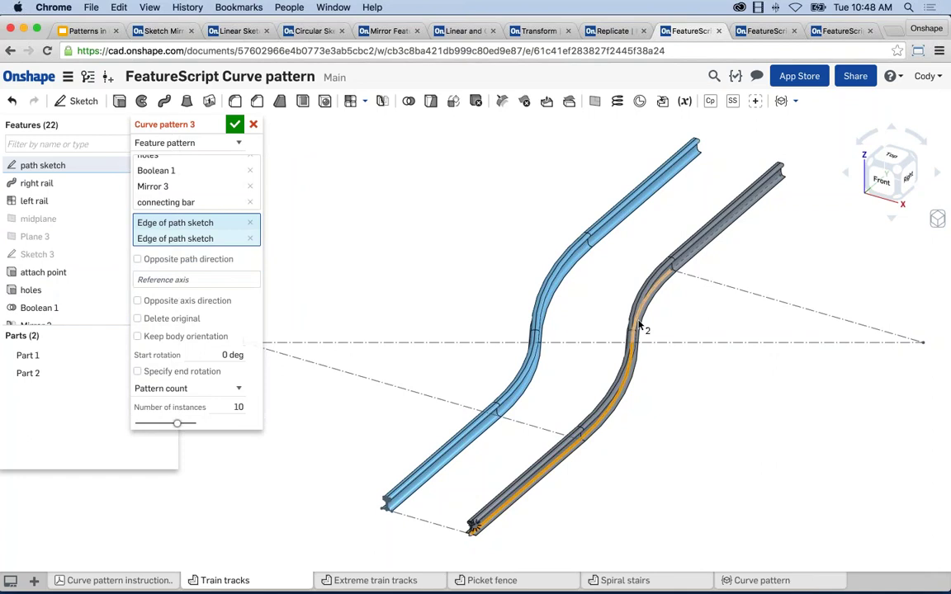
click(660, 289)
click(685, 264)
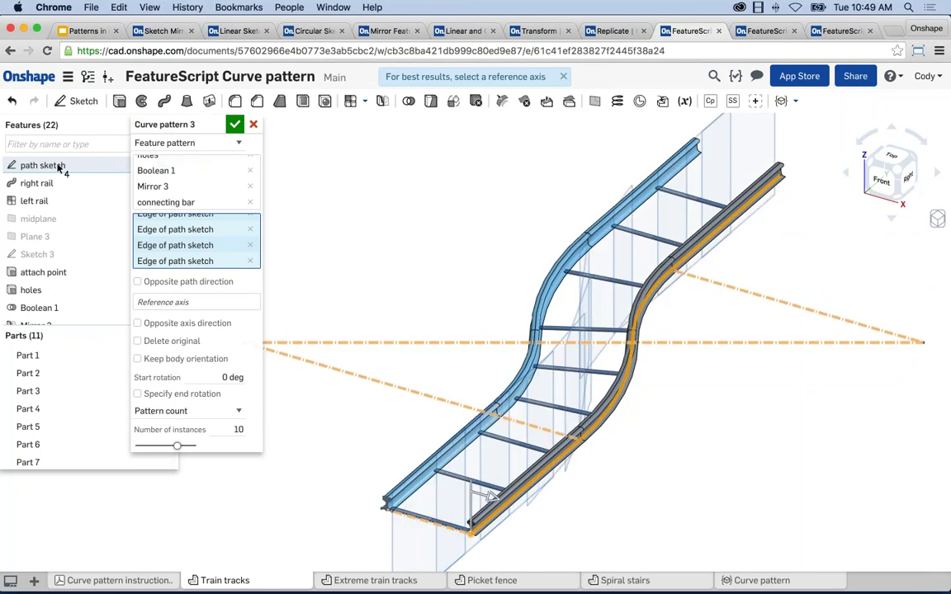
- Keep the spacing type as Pattern count and set the number of instances to 20
scroll(173, 183, up, 1)
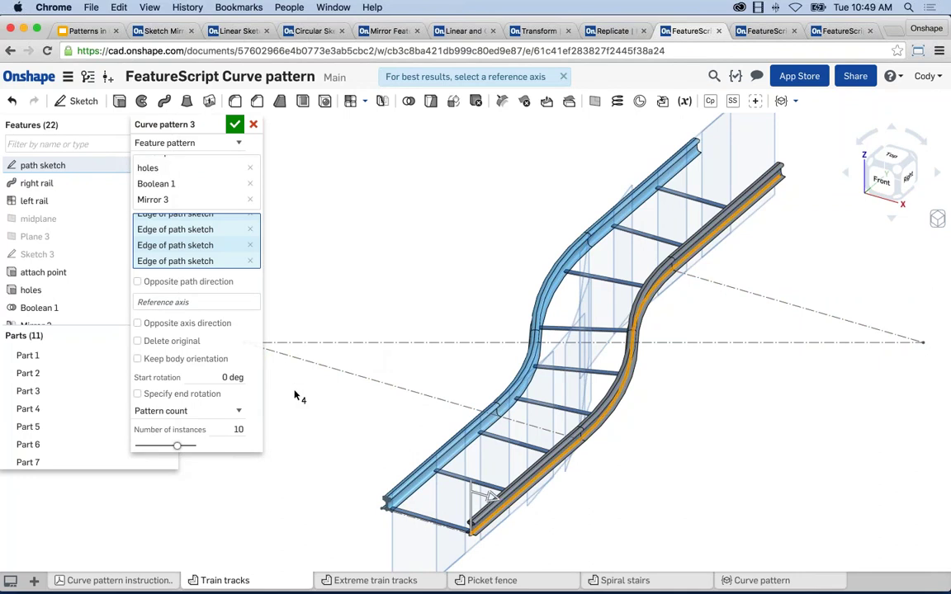
click(169, 411)
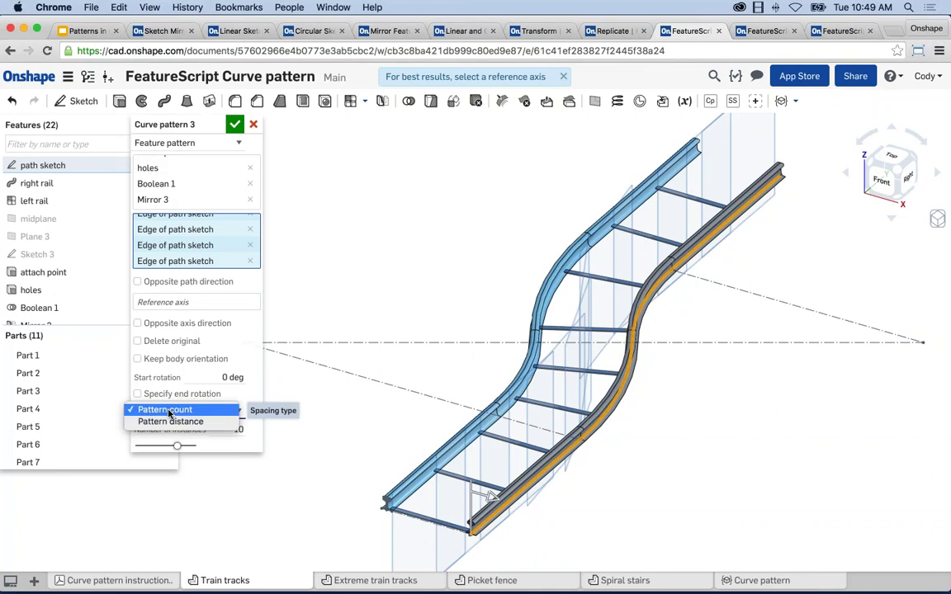
click(169, 411)
click(254, 429)
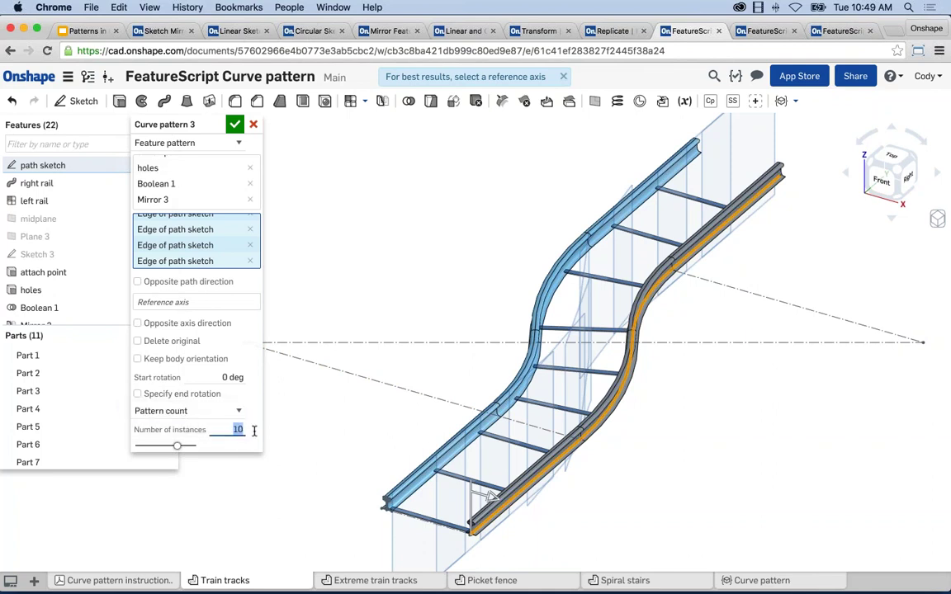
text(20)
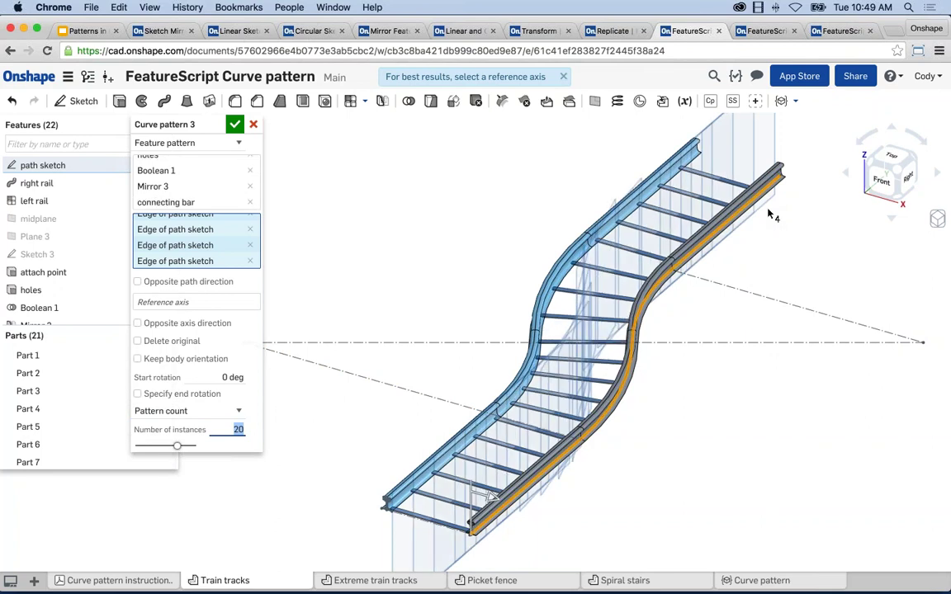
- Switch the curve pattern's spacing to Pattern distance with 10 in between instances
click(169, 411)
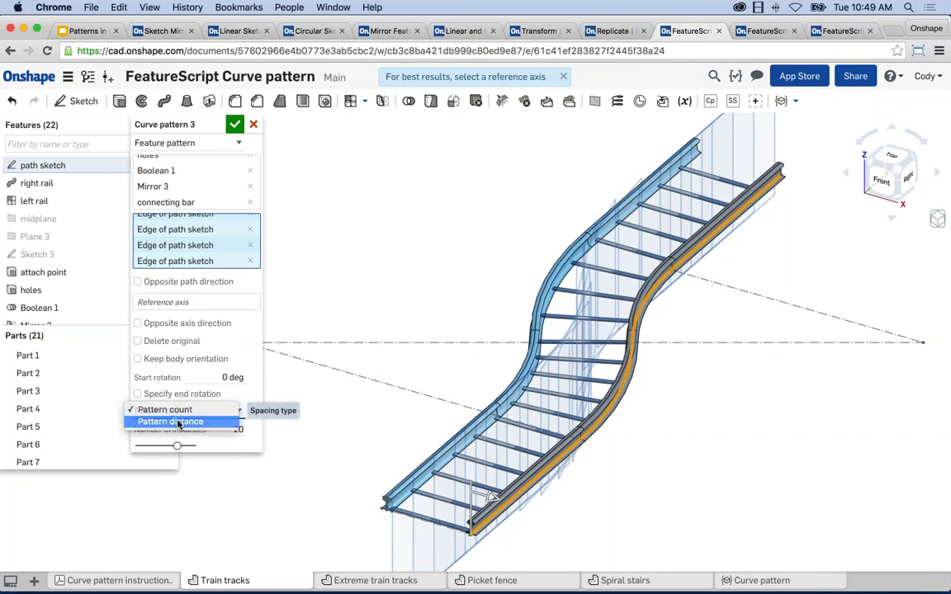
click(178, 422)
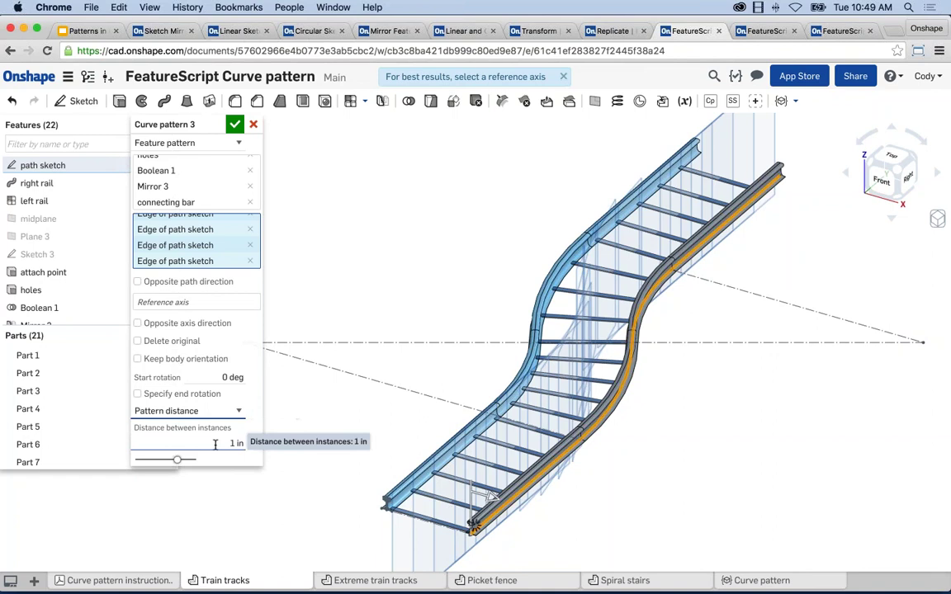
click(259, 444)
text(10)
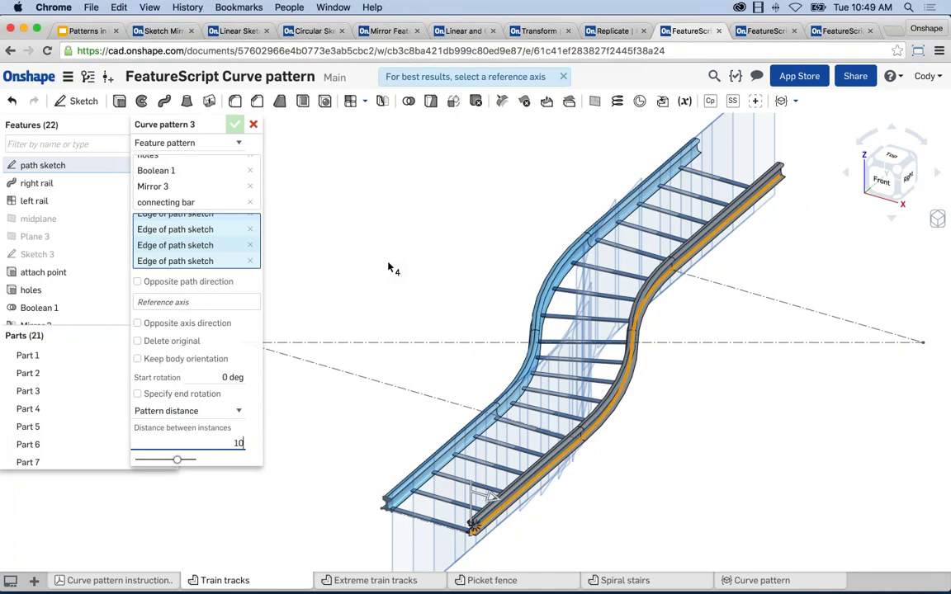
key(Return)
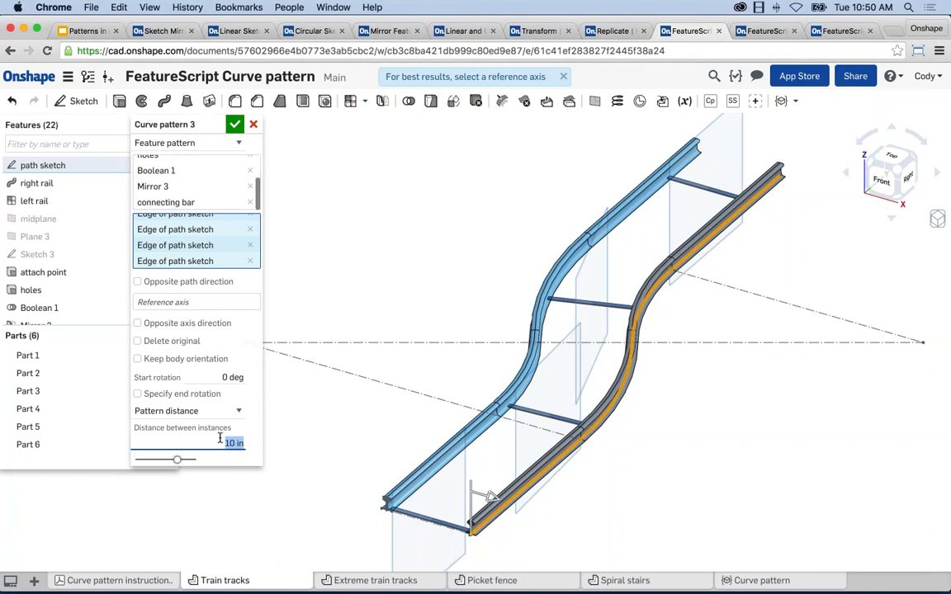
- Set the distance between instances to 5 in and accept the curve pattern
text(5)
key(Return)
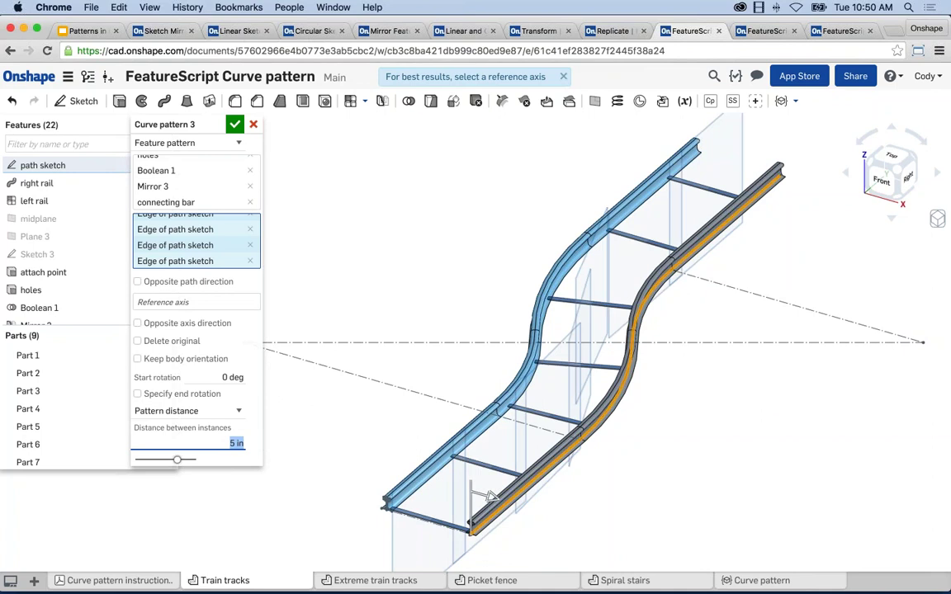
click(381, 220)
key(Return)
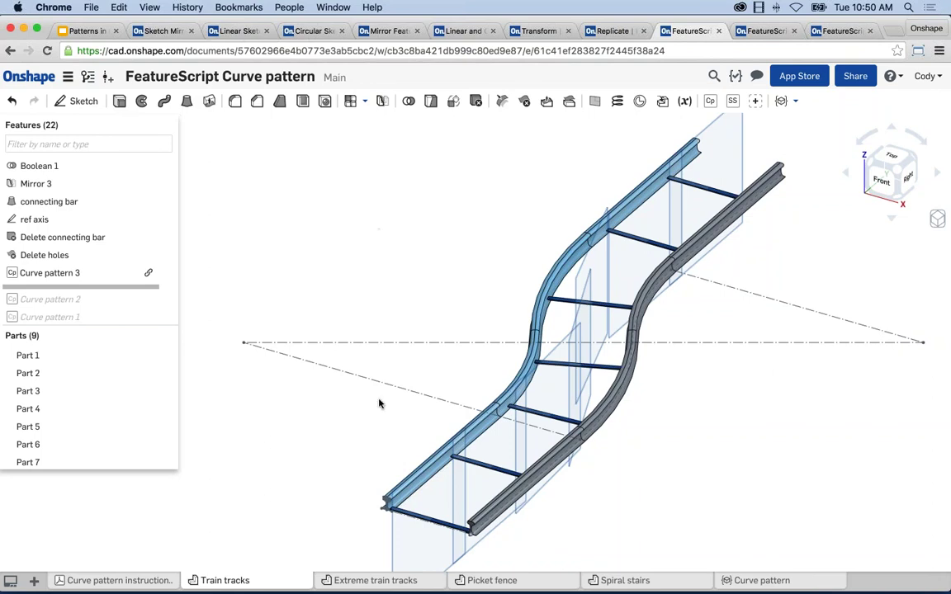
- Open the Spiral stairs part studio and examine its Curve pattern features and the steps patterned around the center pole
click(625, 580)
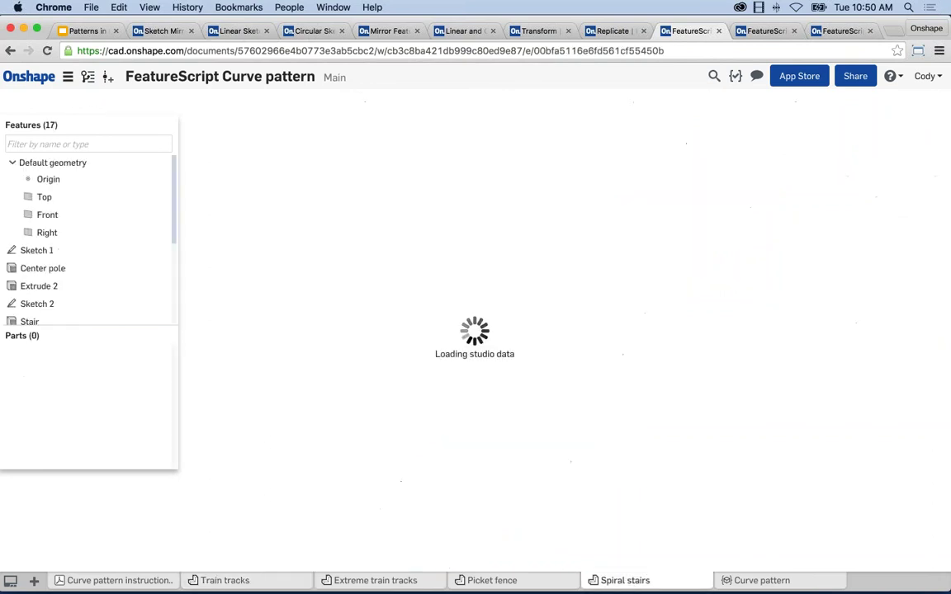
scroll(562, 327, up, 3)
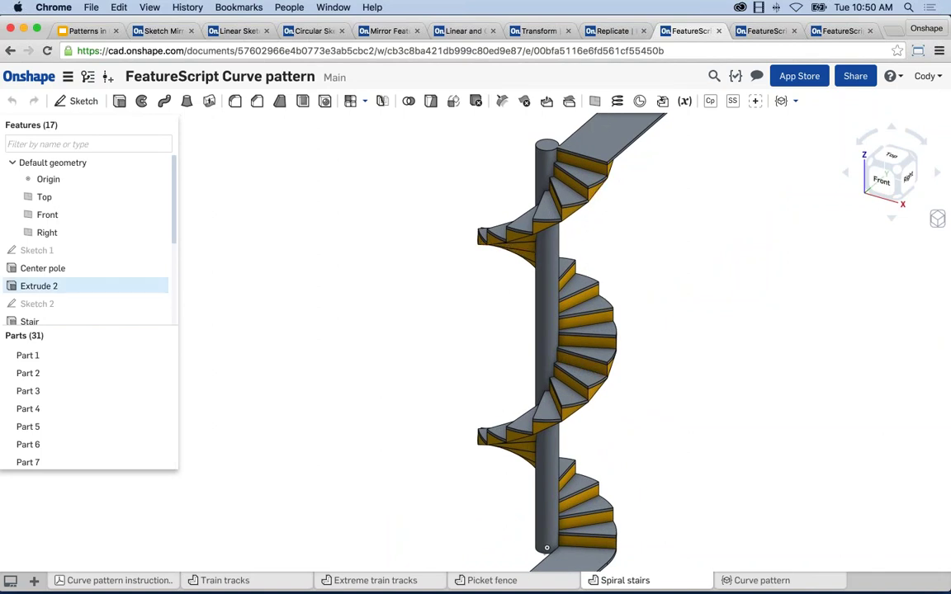
scroll(81, 276, down, 5)
click(74, 255)
click(72, 202)
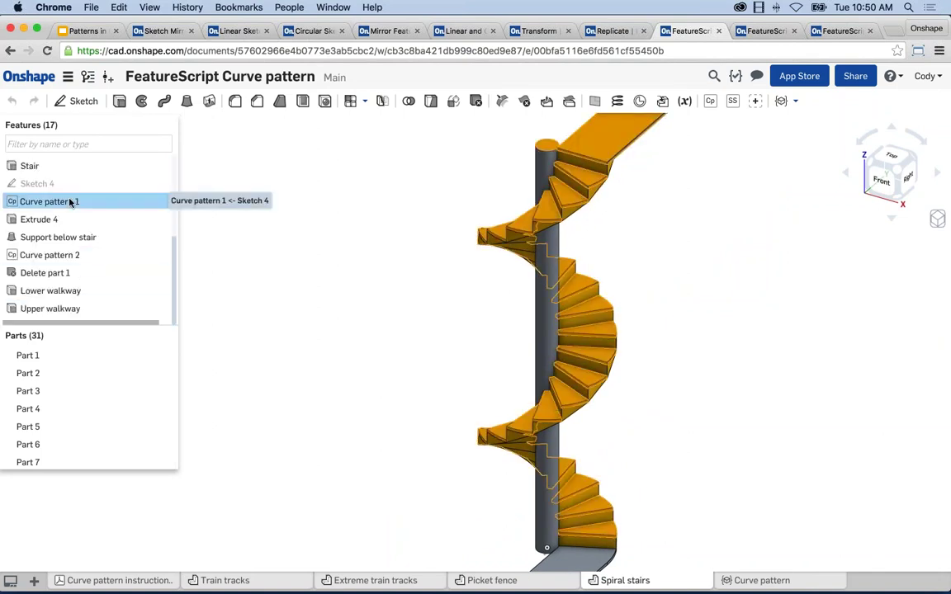
click(395, 336)
right_drag(538, 536, 530, 523)
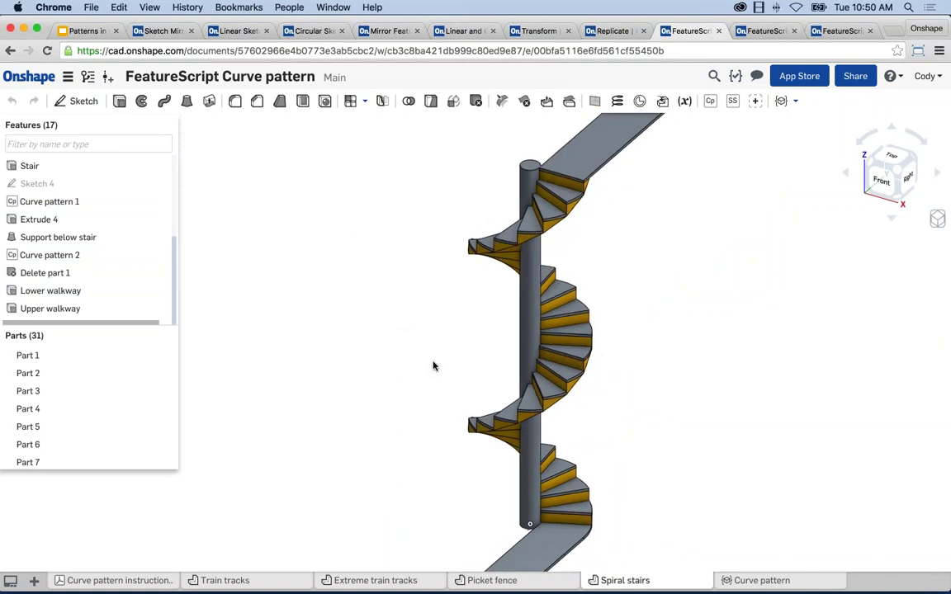
right_drag(721, 374, 796, 310)
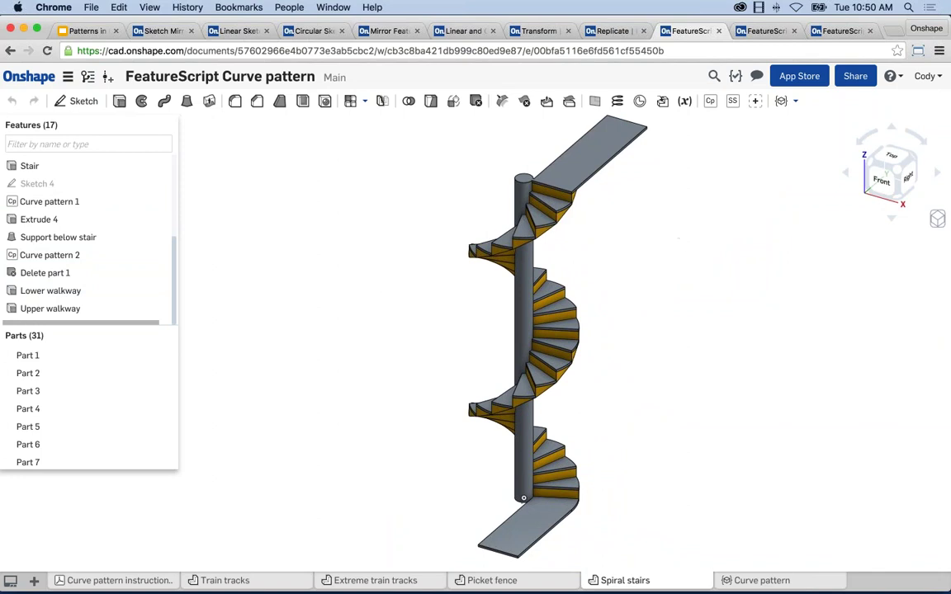
- In the FeatureScript Fill Pattern document, start a Fill pattern with the small center hole's face as the face to pattern
key(ctrl+Tab)
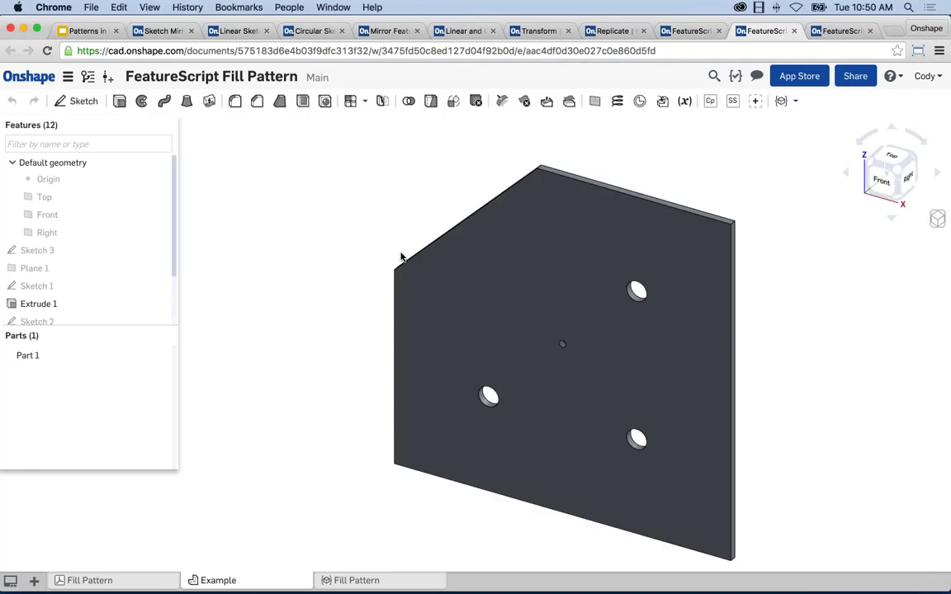
right_drag(336, 354, 554, 372)
middle_drag(554, 372, 521, 364)
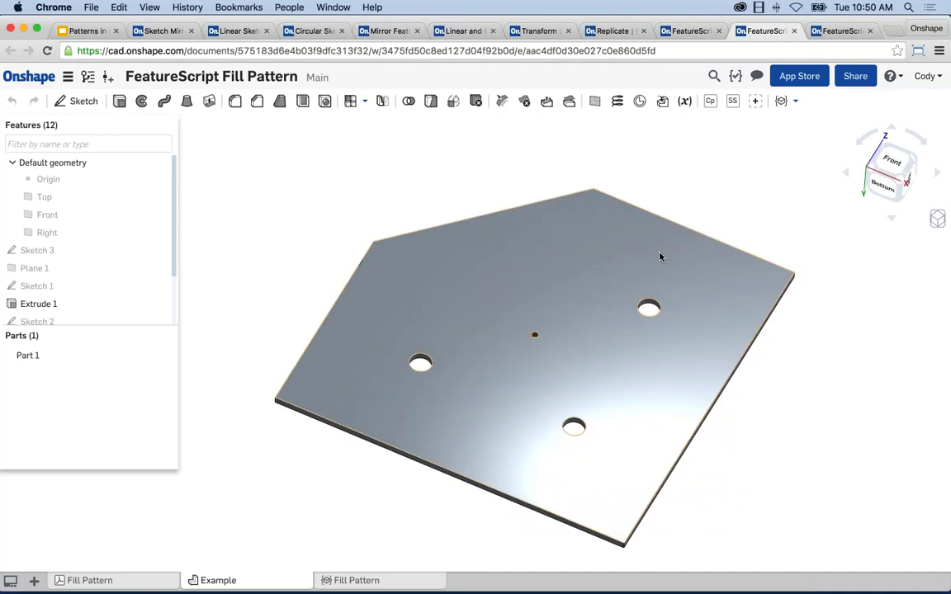
click(783, 100)
click(800, 124)
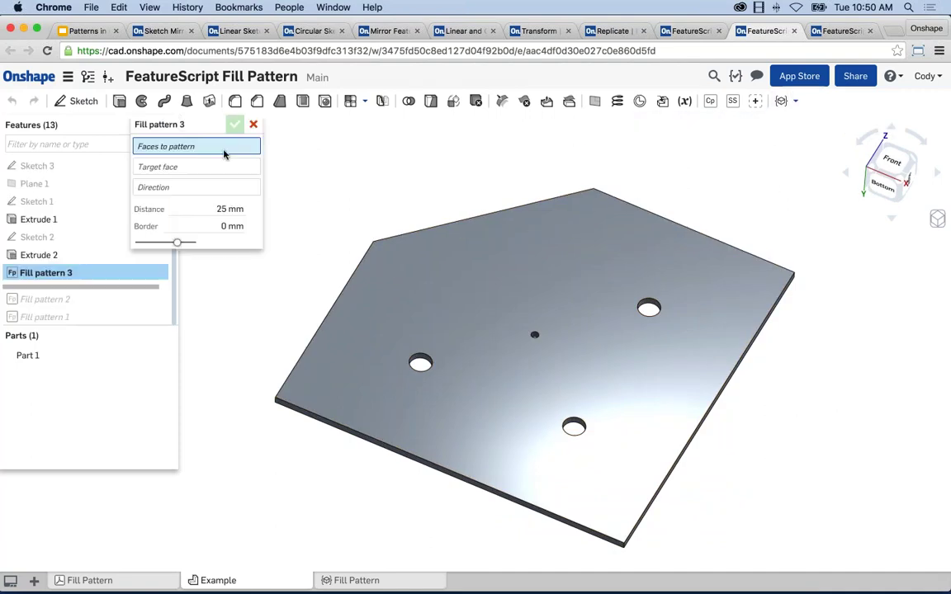
scroll(534, 343, up, 2)
scroll(534, 342, up, 5)
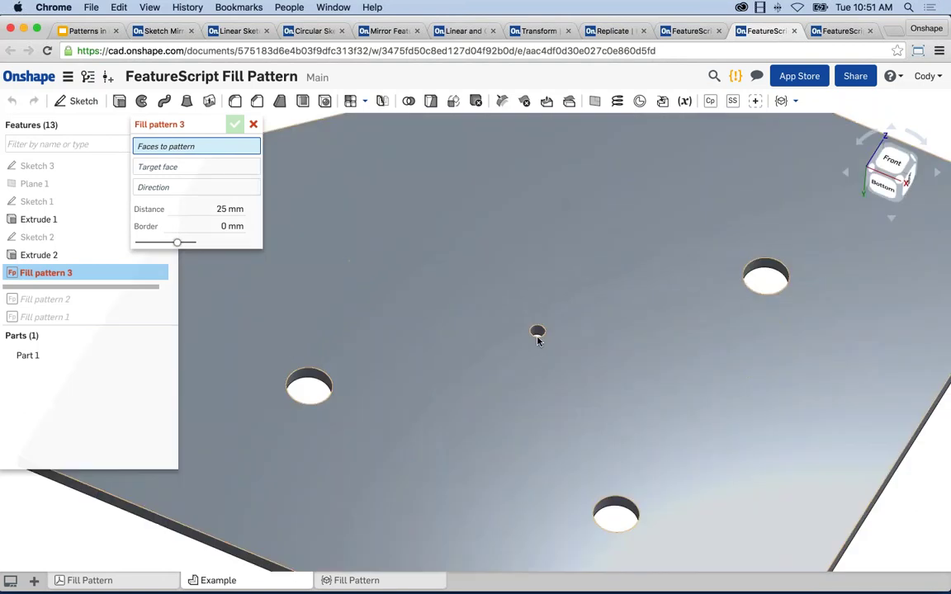
click(536, 336)
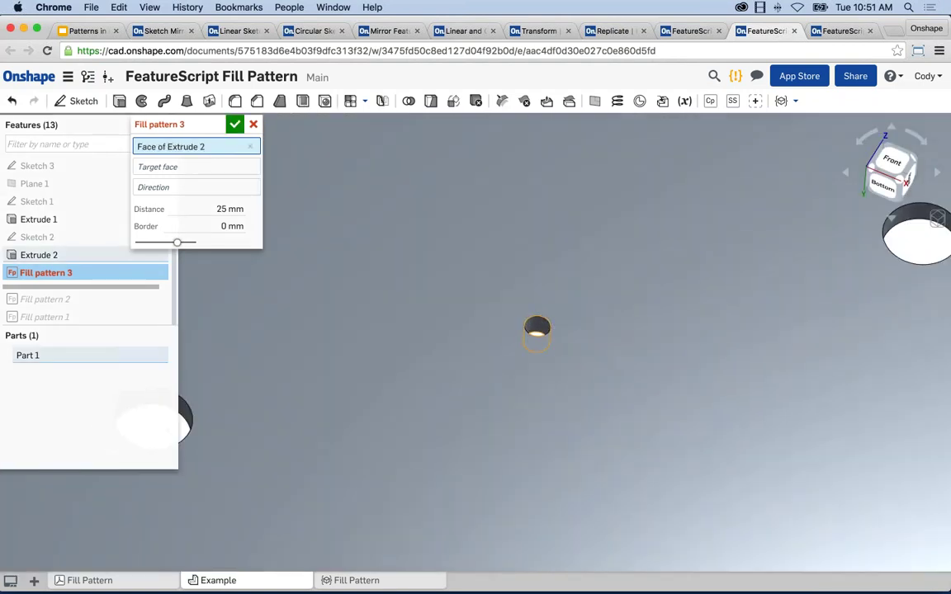
- Set the plate's large flat face as the fill pattern's target and its long straight side edge as the direction
scroll(537, 330, down, 5)
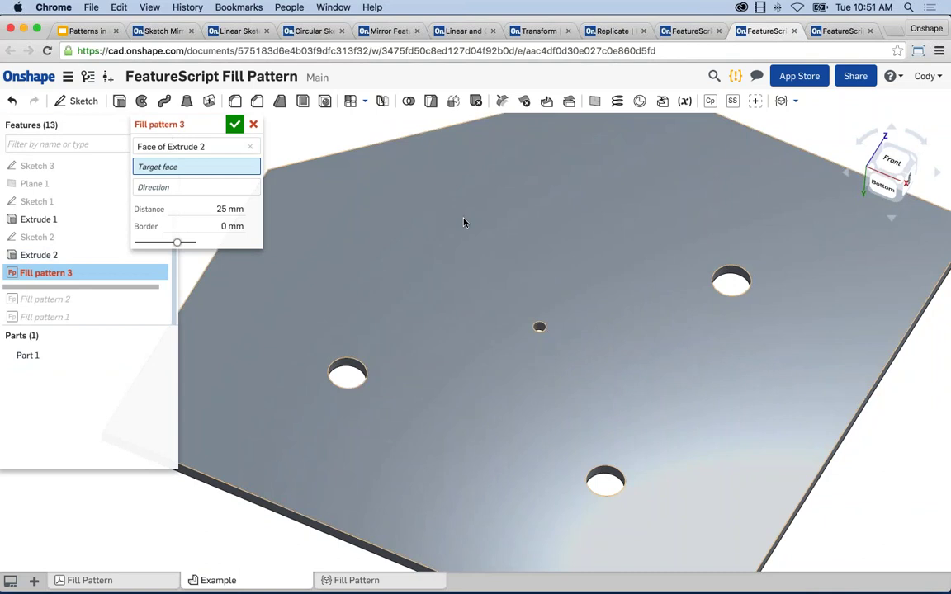
click(464, 222)
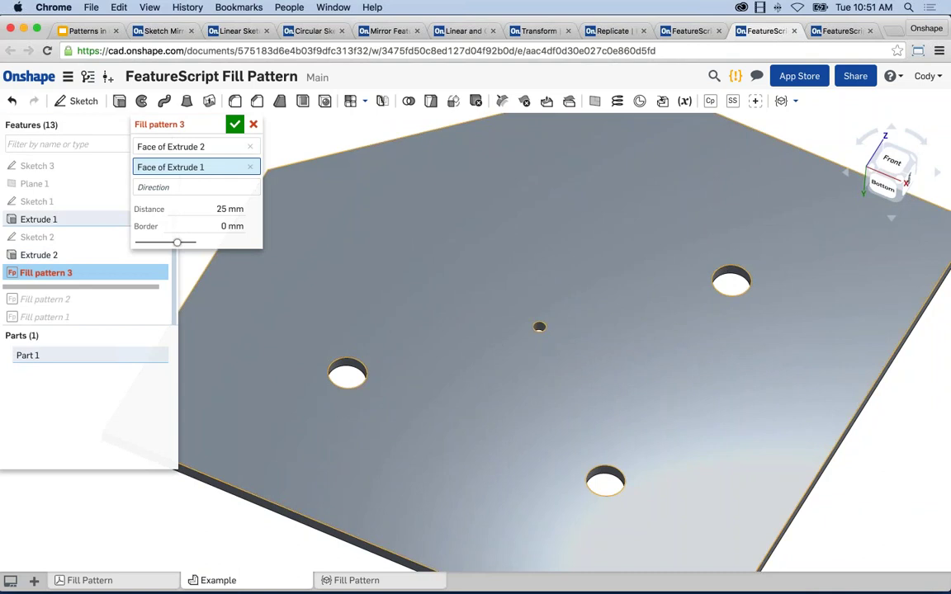
scroll(622, 297, down, 2)
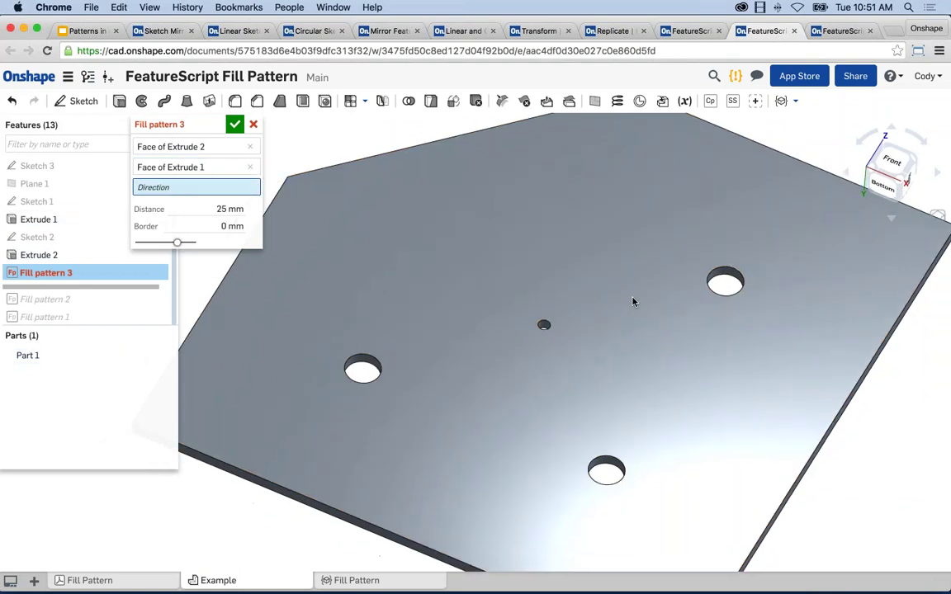
click(813, 428)
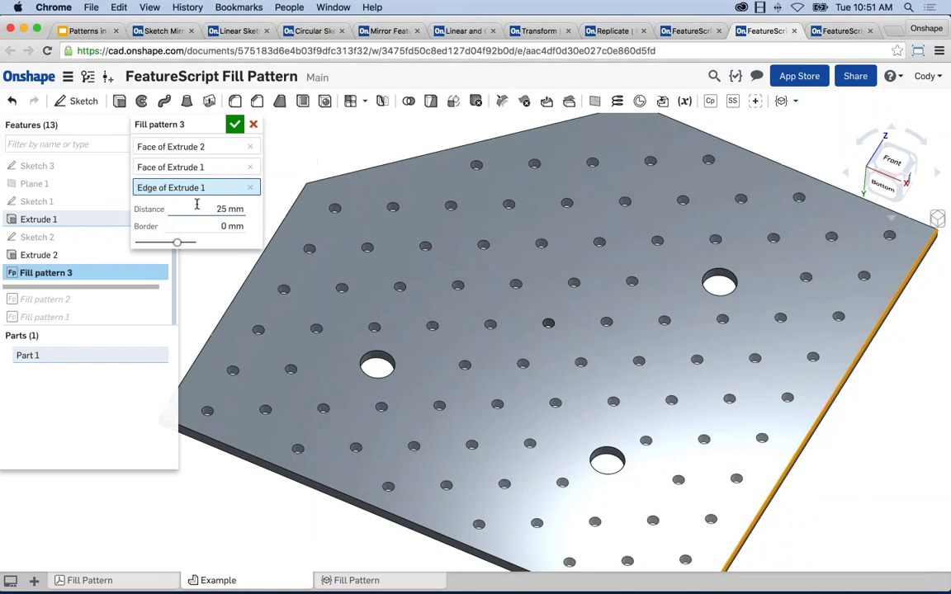
- Set the fill pattern's distance between holes to 15 mm
scroll(485, 290, up, 1)
click(253, 209)
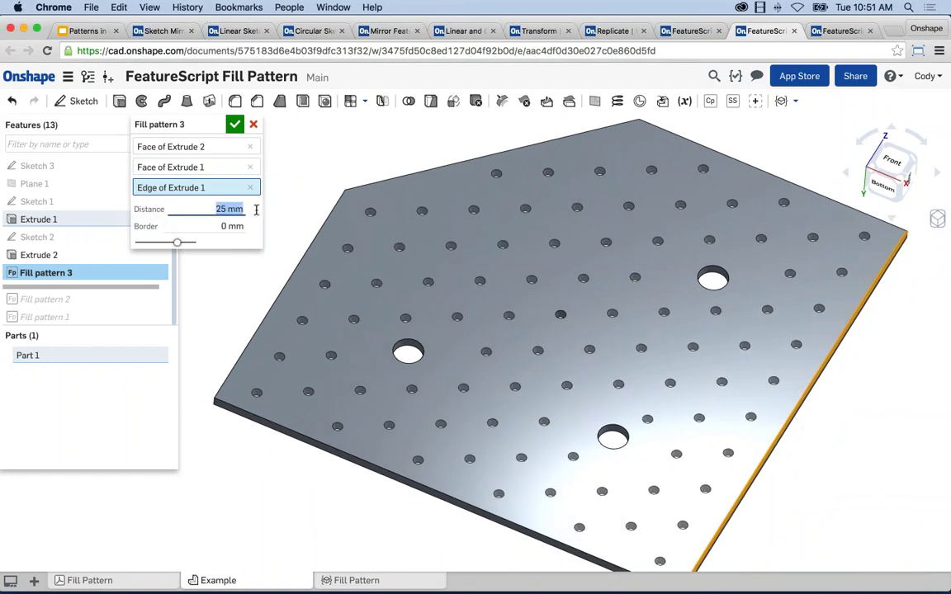
key(Tab)
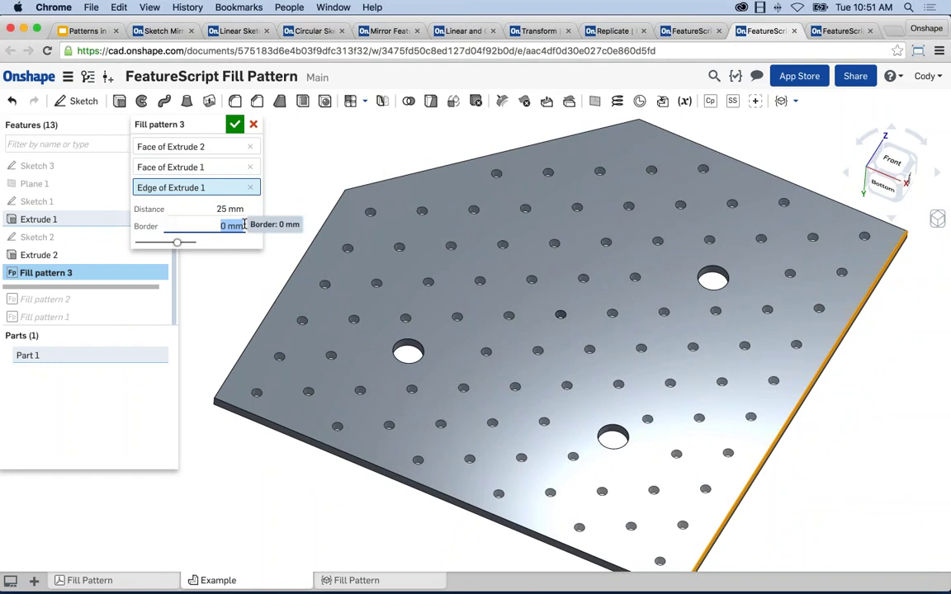
click(249, 209)
text(15)
key(Return)
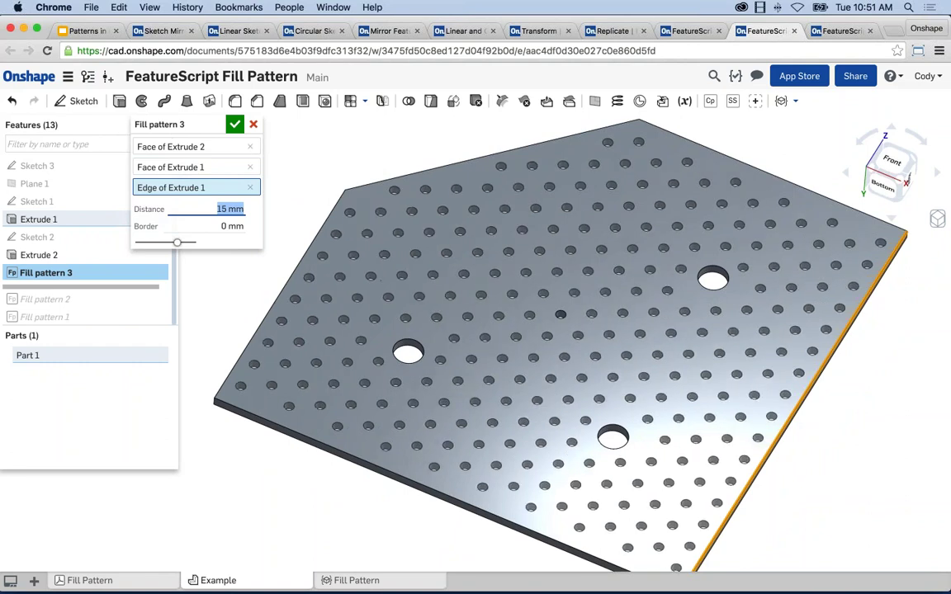
- Set the fill pattern's border to 10 mm, inspect the hole clearances around the plate, and accept the feature
click(247, 226)
text(10)
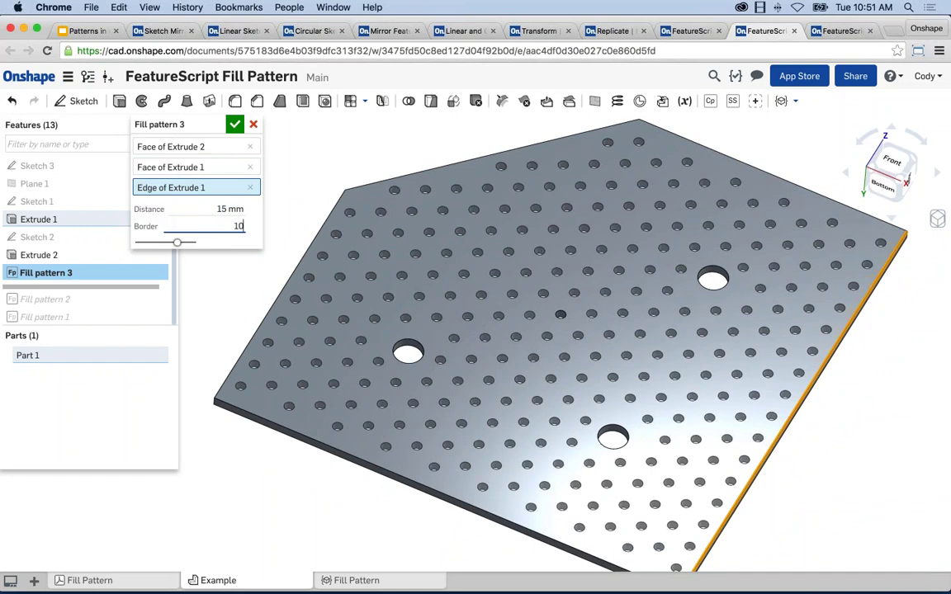
key(Return)
scroll(443, 362, up, 5)
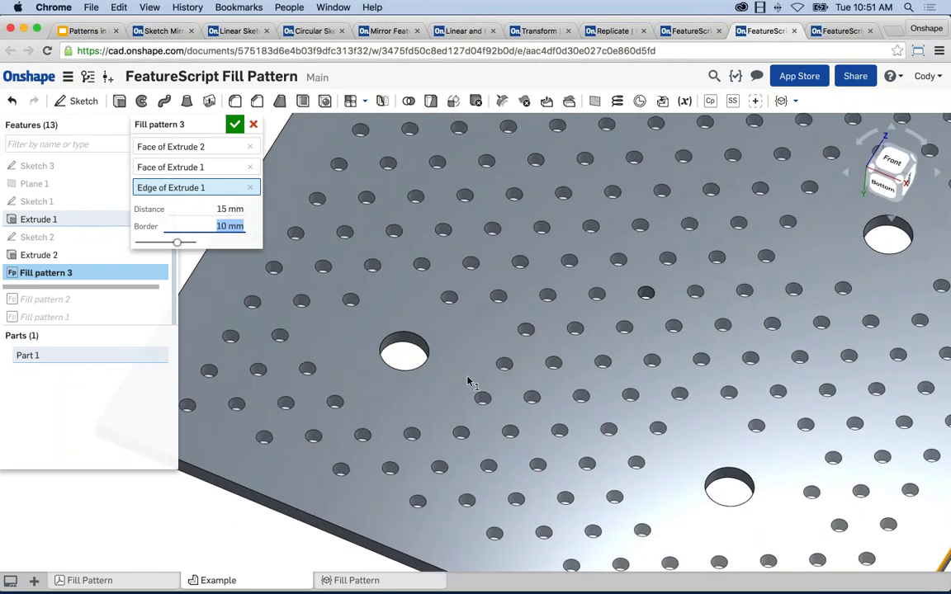
scroll(454, 376, down, 2)
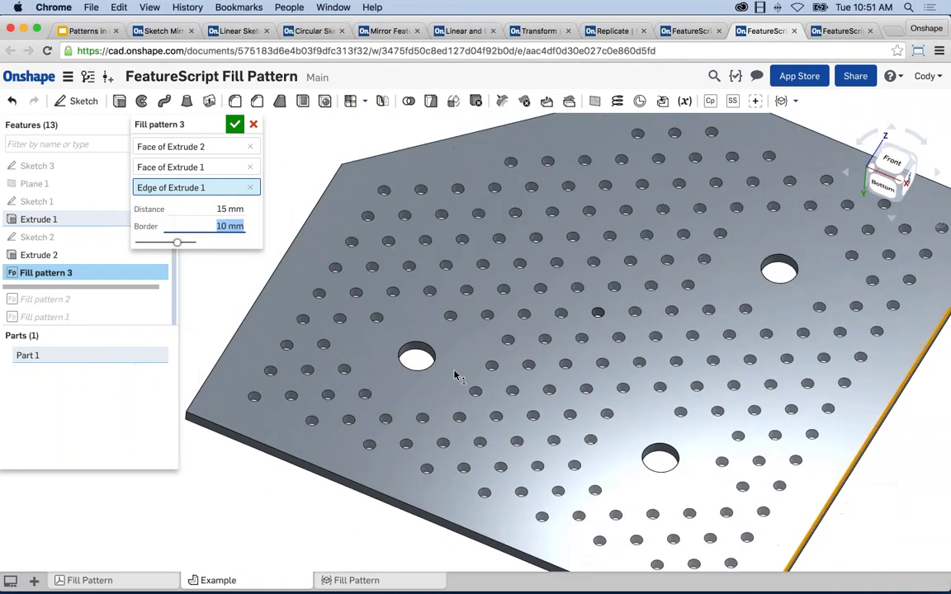
scroll(483, 364, down, 3)
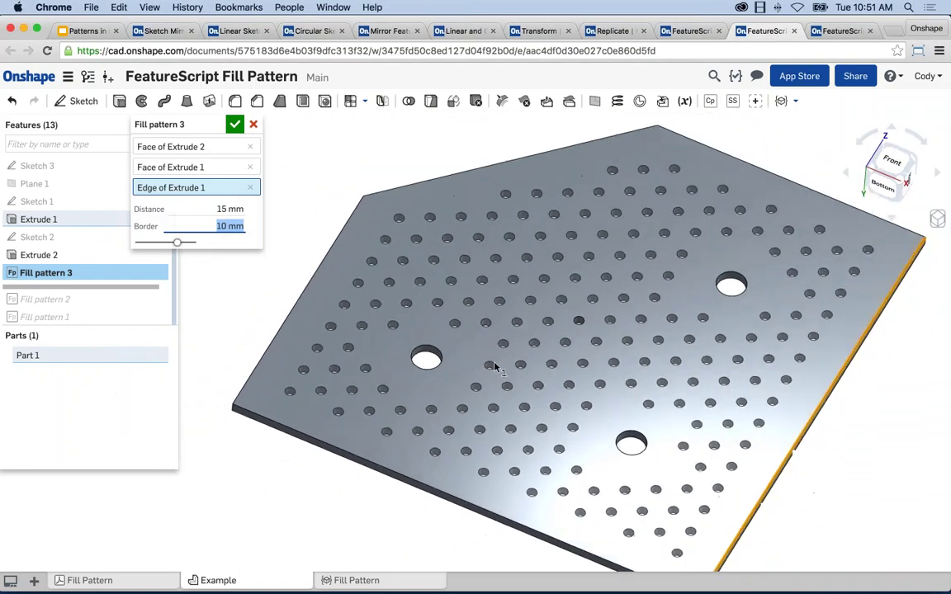
scroll(547, 330, up, 2)
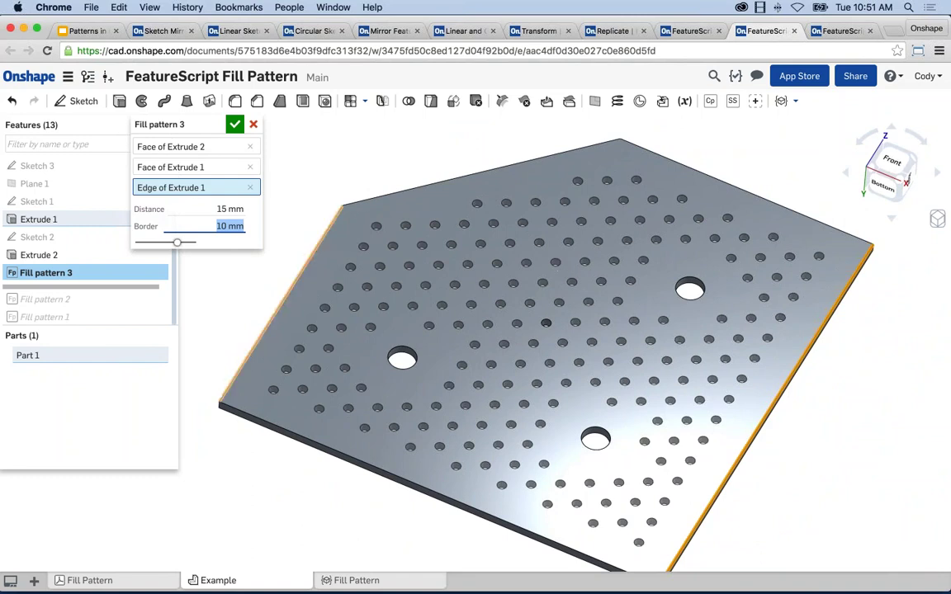
click(252, 208)
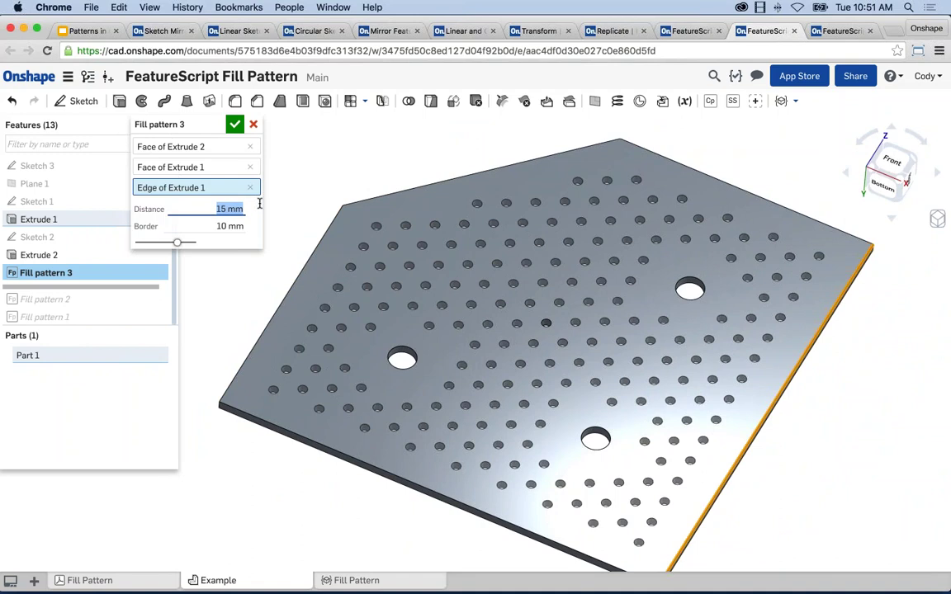
click(251, 225)
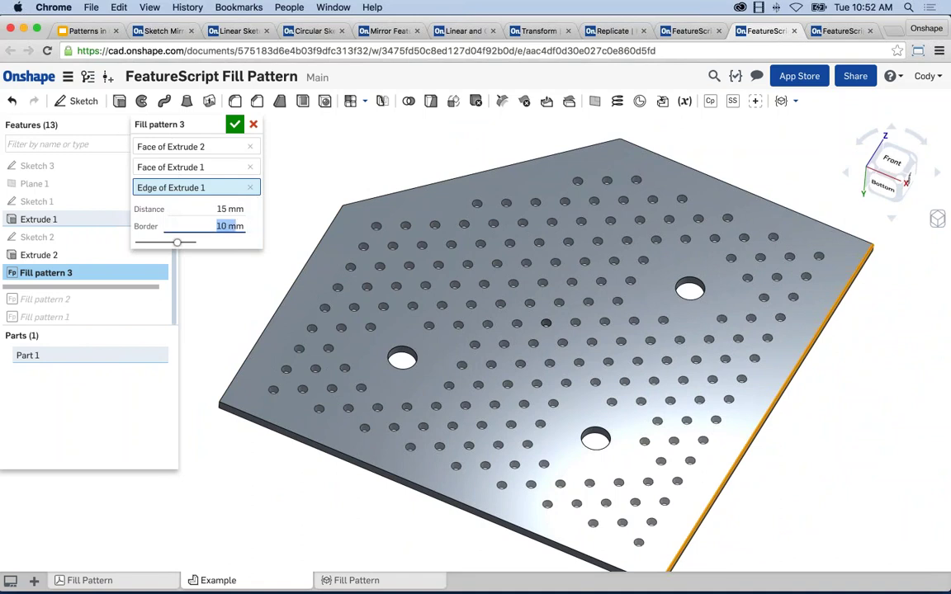
click(235, 124)
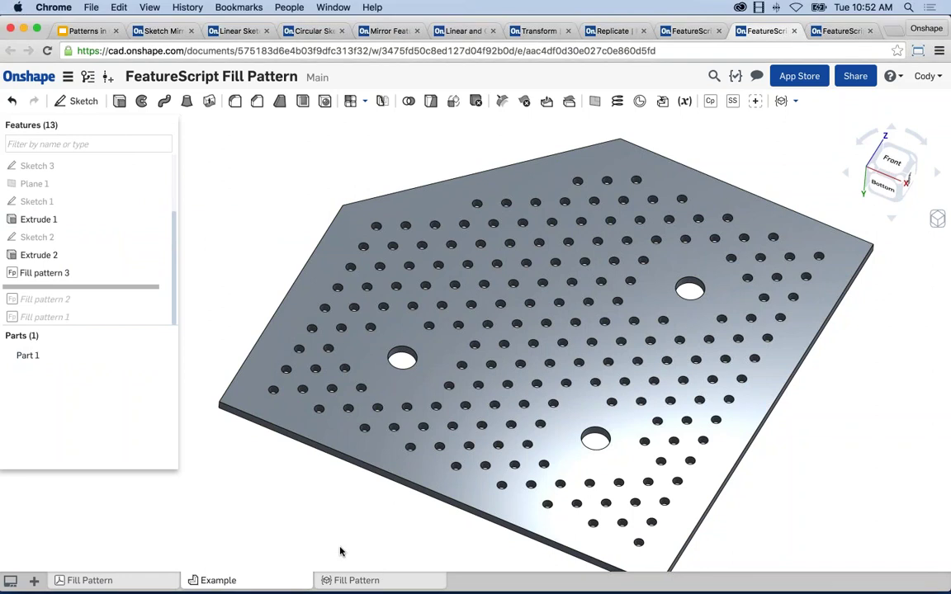
- Open the Fill Pattern feature studio and examine its FeatureScript code, including the parameter definitions and comments
click(347, 579)
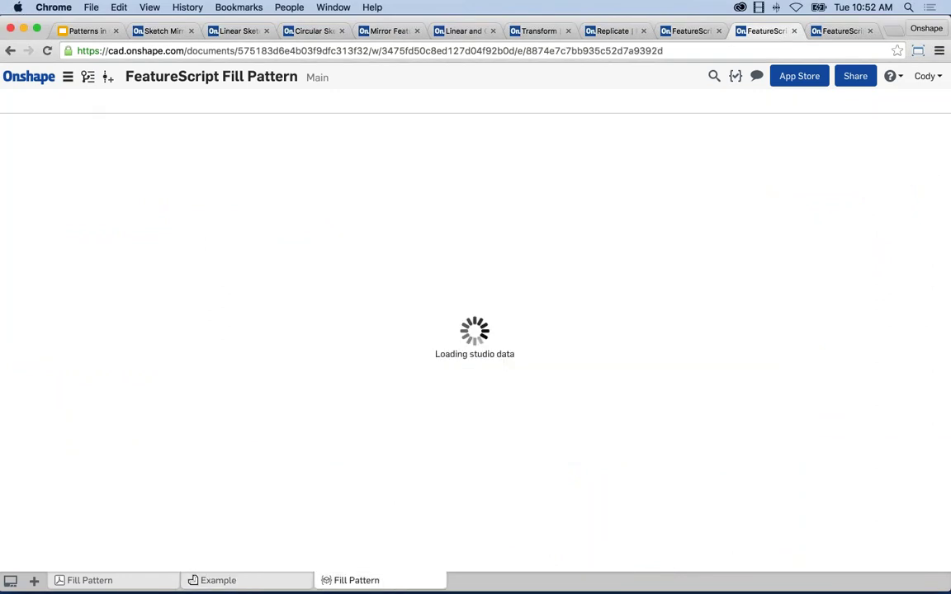
scroll(298, 307, down, 10)
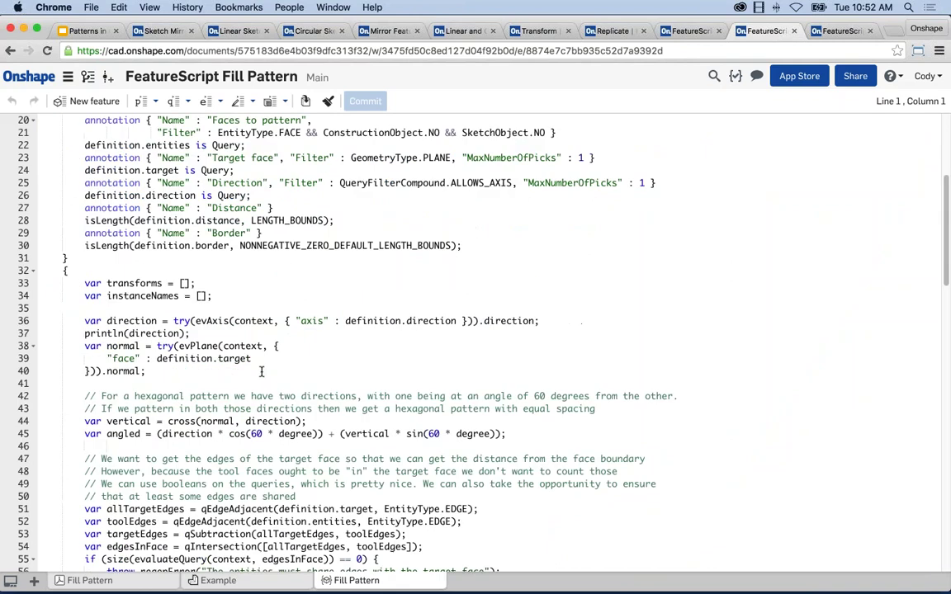
scroll(262, 373, down, 12)
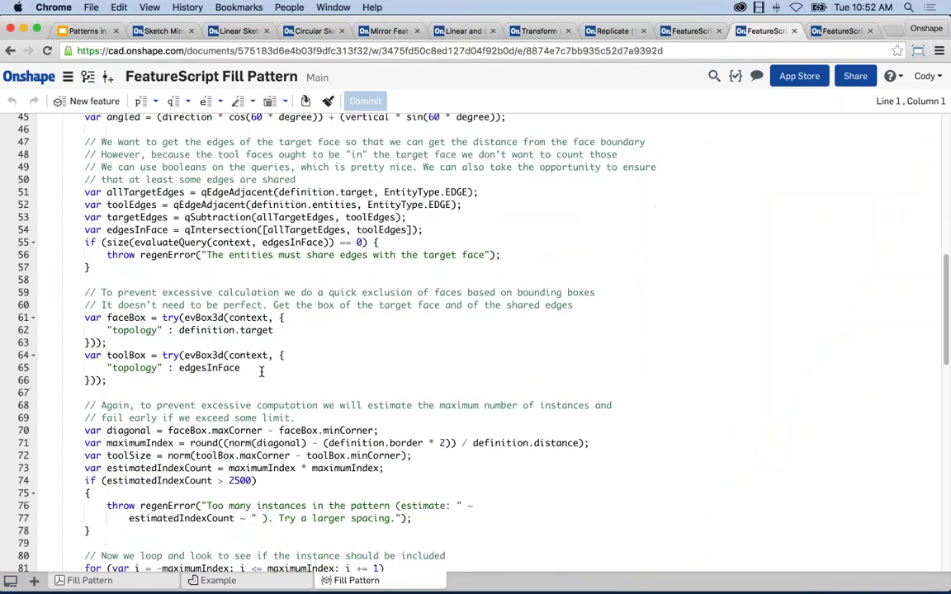
scroll(262, 372, down, 6)
scroll(260, 373, down, 6)
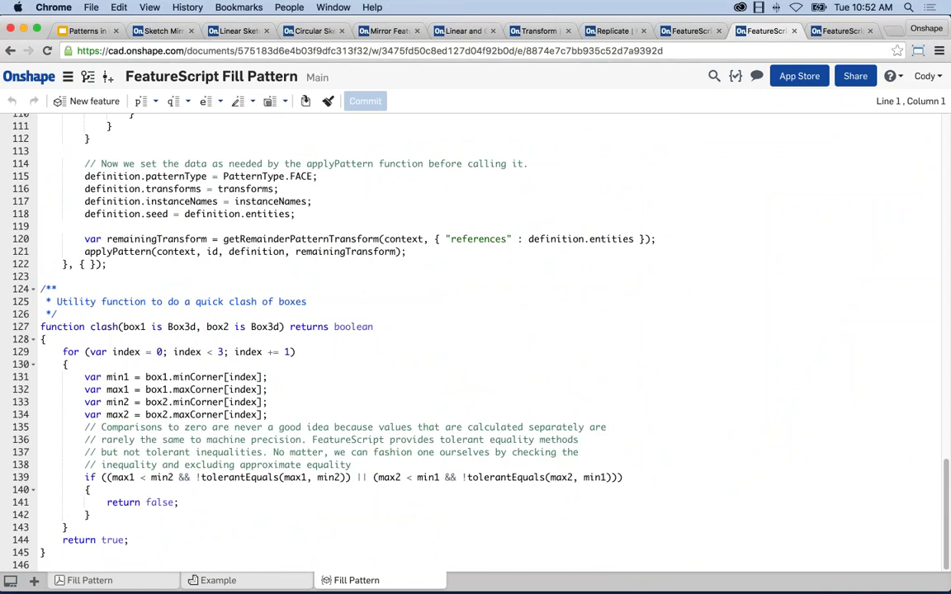
scroll(475, 342, up, 20)
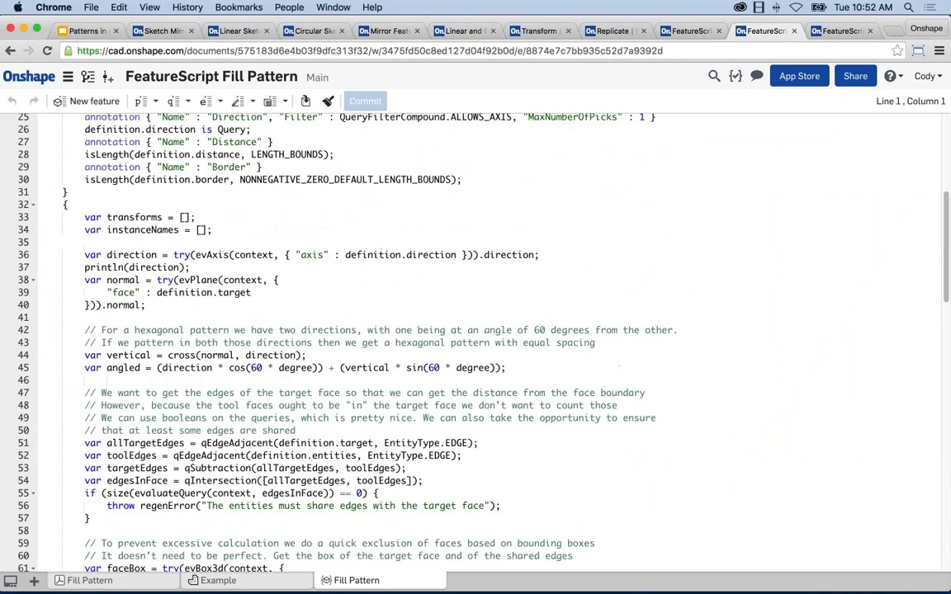
scroll(475, 342, up, 3)
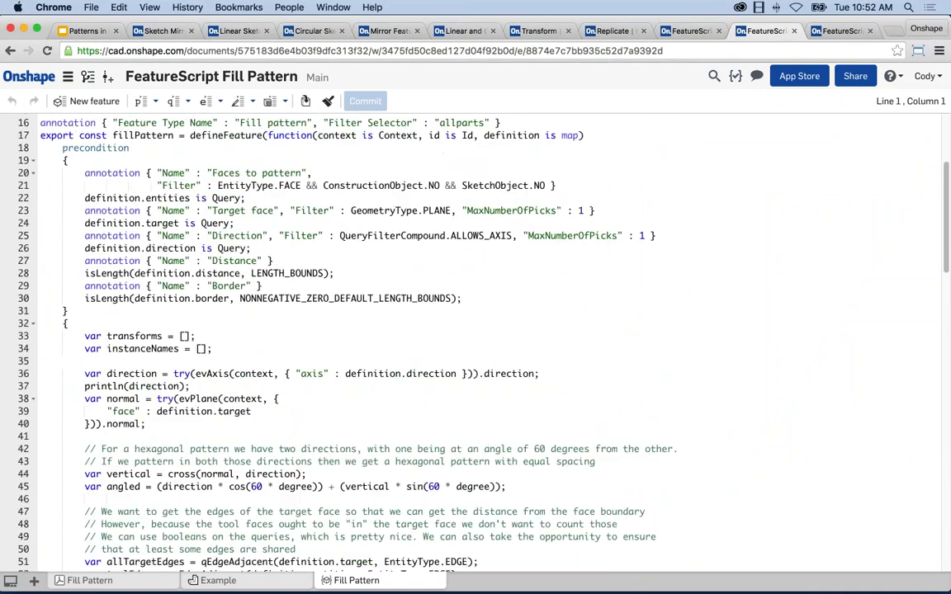
scroll(476, 342, up, 5)
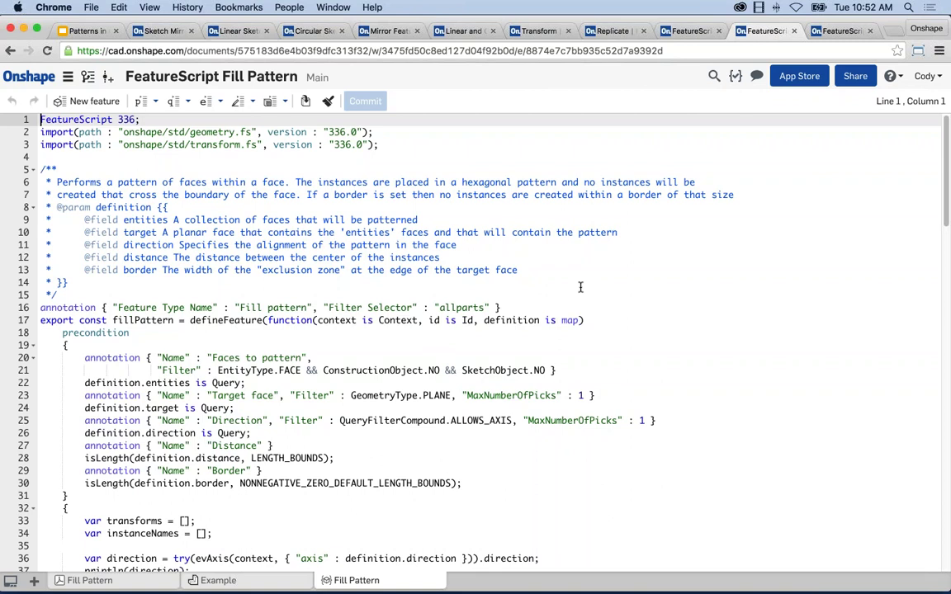
scroll(581, 289, down, 5)
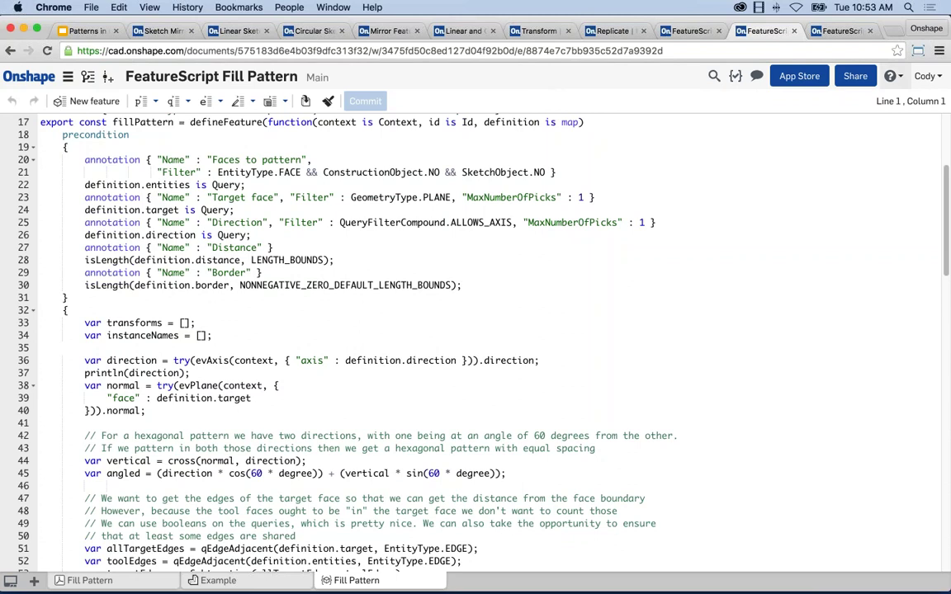
- Switch to the FeatureScript Point Pattern document, reload it, and orient the example plate to show its sketch points and standoff
click(821, 33)
click(47, 50)
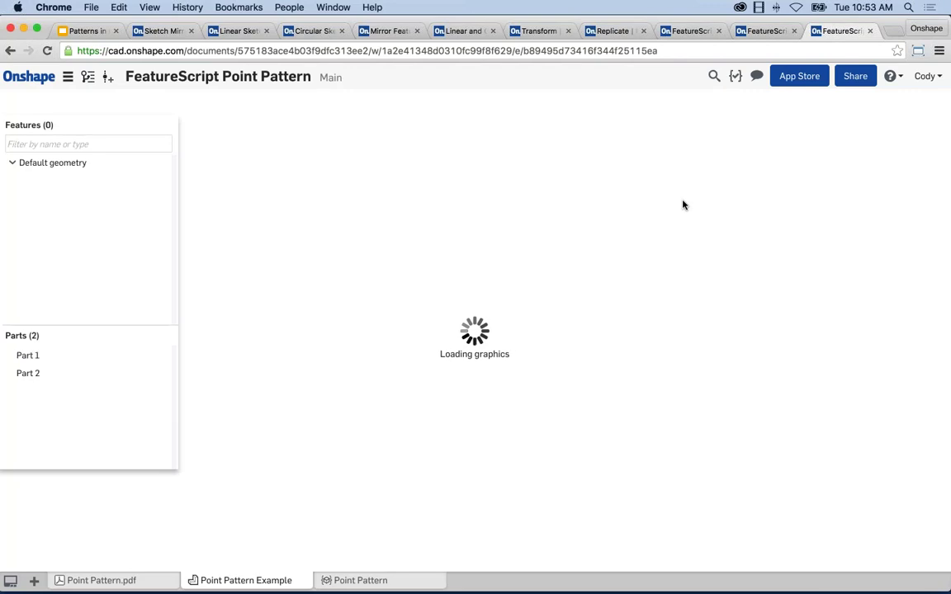
mouse_move(413, 323)
right_down()
mouse_move(394, 291)
mouse_move(397, 261)
mouse_move(360, 250)
mouse_move(369, 282)
mouse_move(554, 286)
right_up()
scroll(559, 297, up, 2)
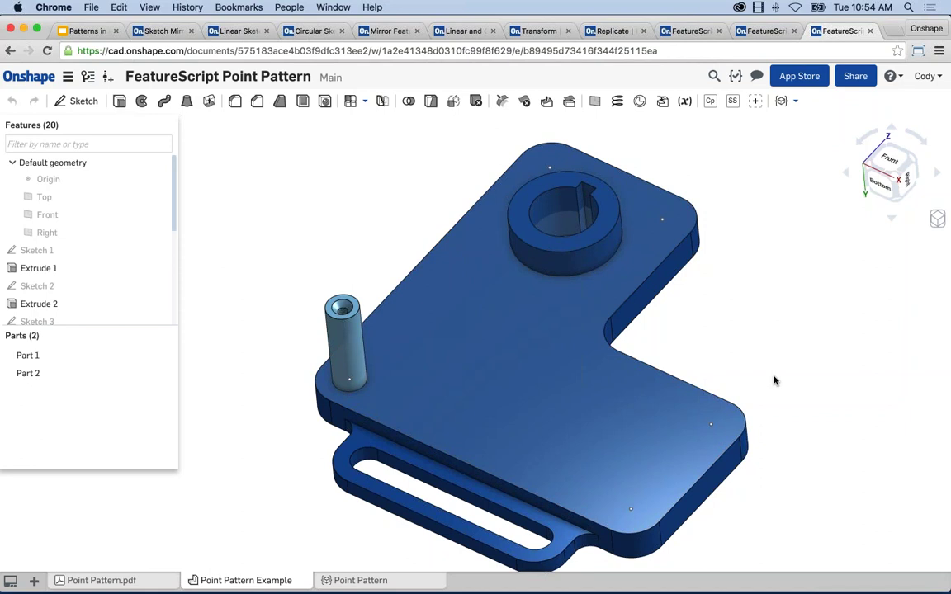
- Start a Point Pattern of the cylindrical standoff, using the sketch point at its base as the reference point
click(796, 104)
click(811, 122)
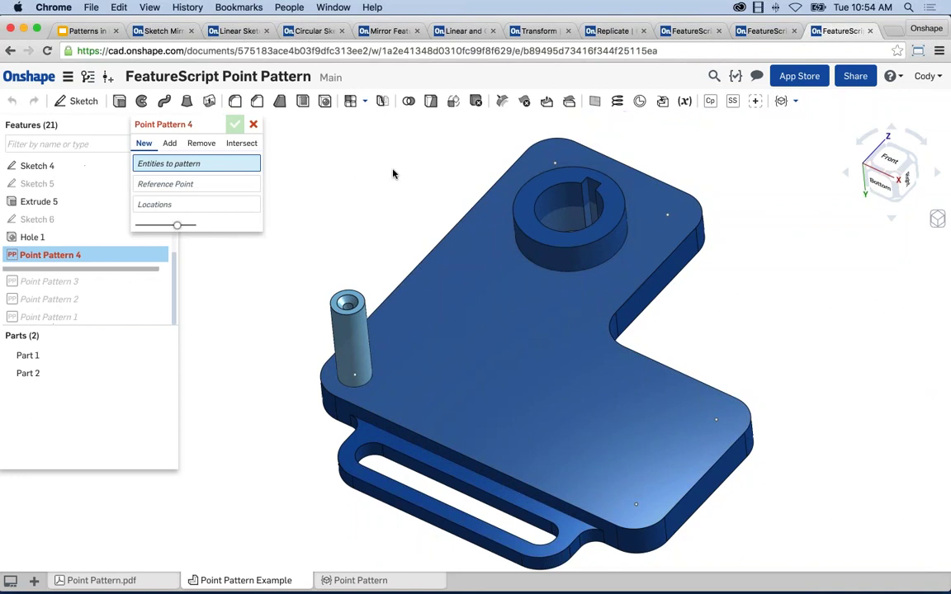
click(352, 335)
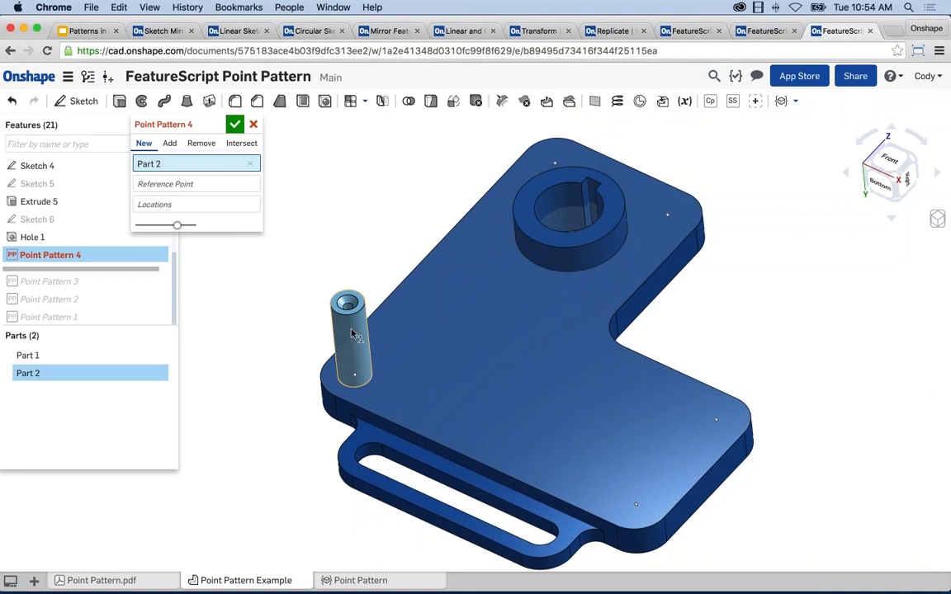
click(190, 184)
scroll(301, 397, up, 2)
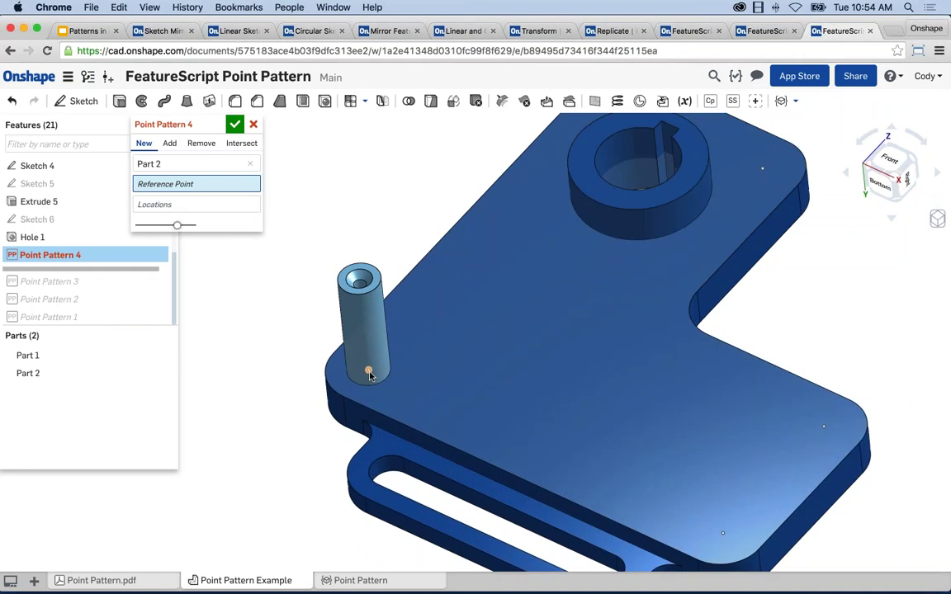
click(369, 373)
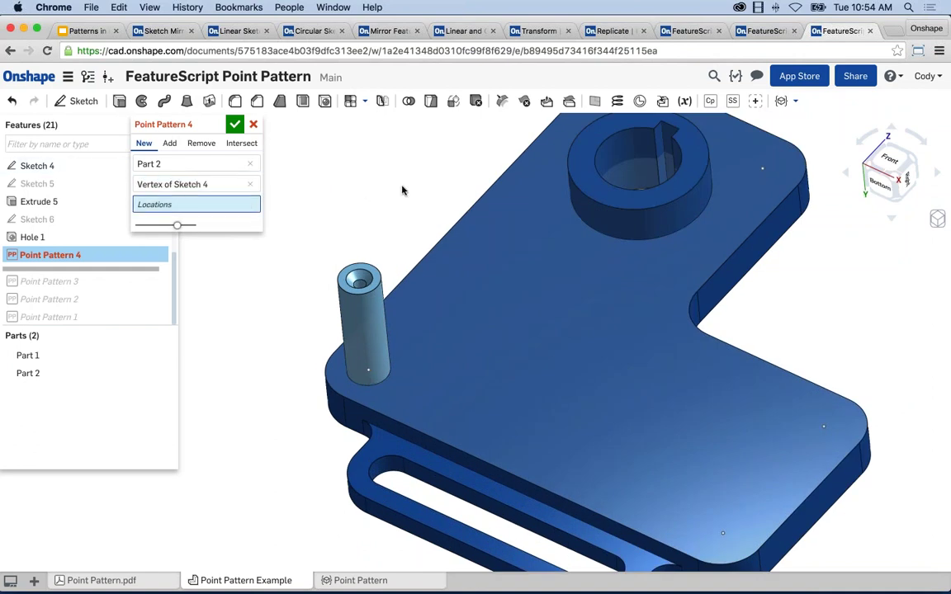
- Choose the four remaining sketch points near the plate's corners as the point pattern's locations
scroll(328, 246, down, 2)
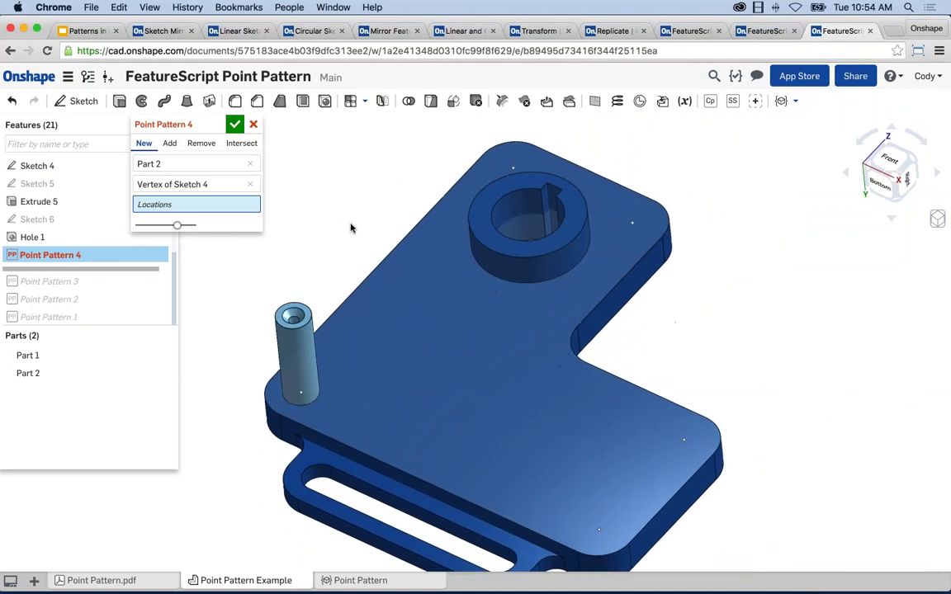
click(512, 168)
click(632, 225)
scroll(727, 293, down, 2)
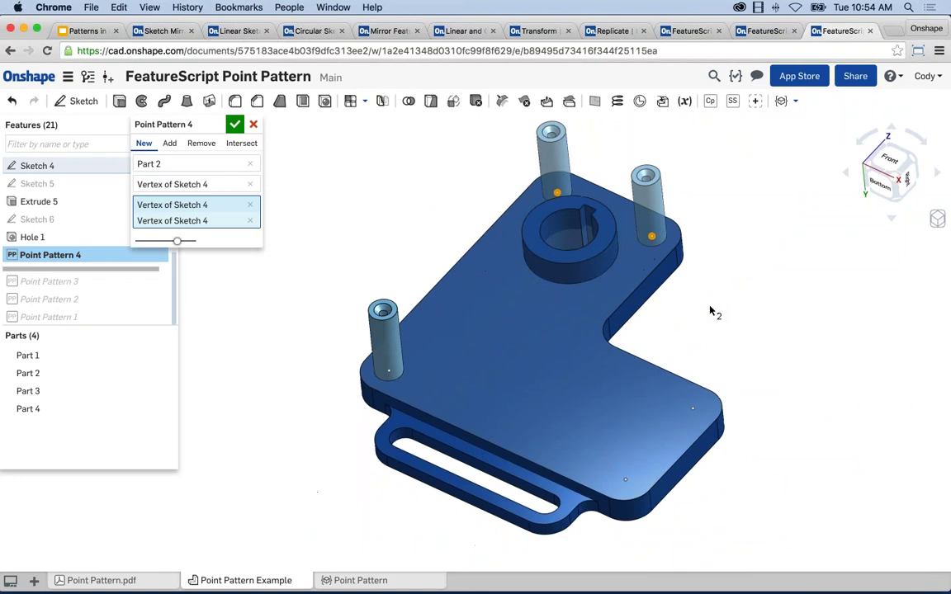
click(703, 406)
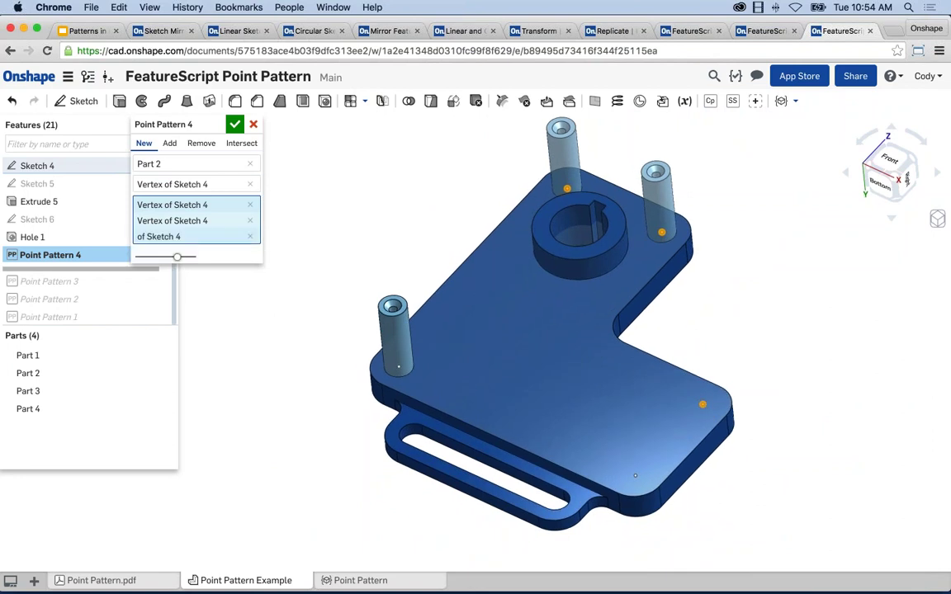
click(635, 481)
scroll(524, 422, up, 3)
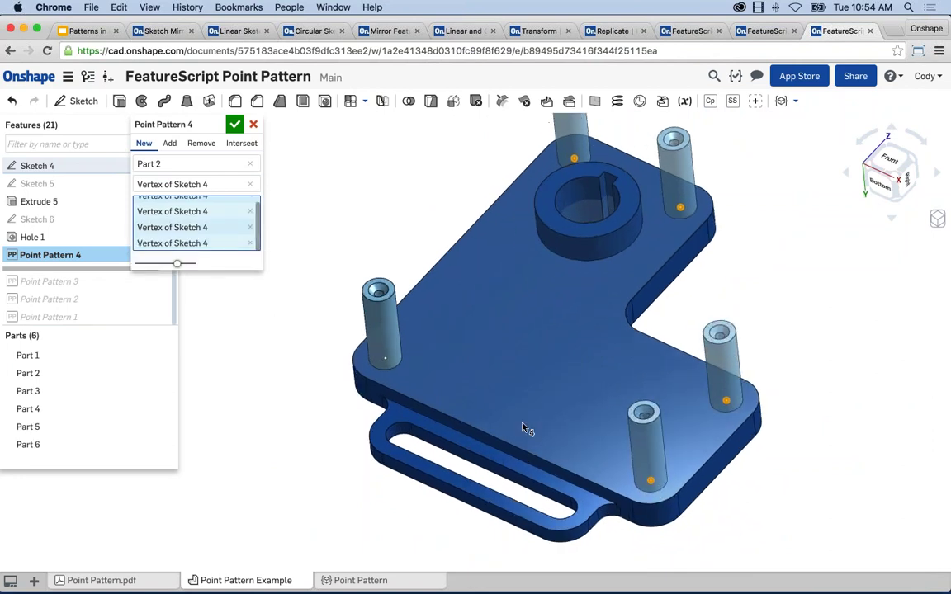
middle_drag(529, 405, 518, 426)
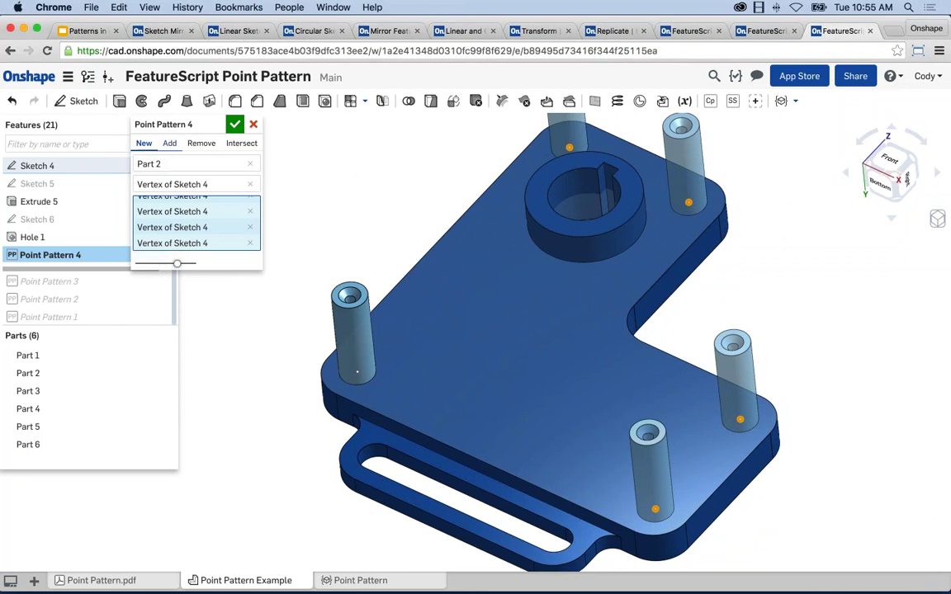
- Change the point pattern's result to Add and set the plate as its merge scope
click(168, 143)
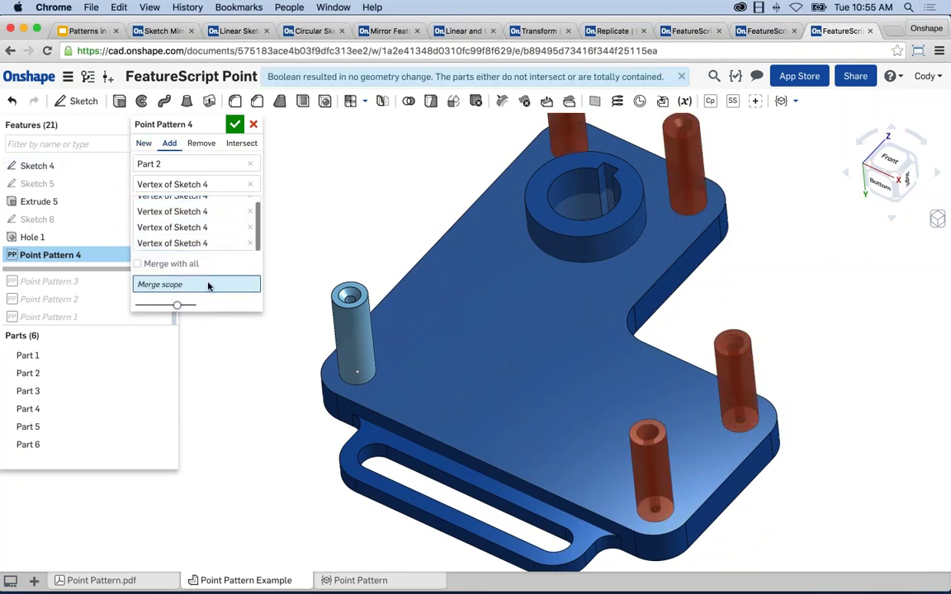
click(510, 338)
right_drag(462, 305, 515, 205)
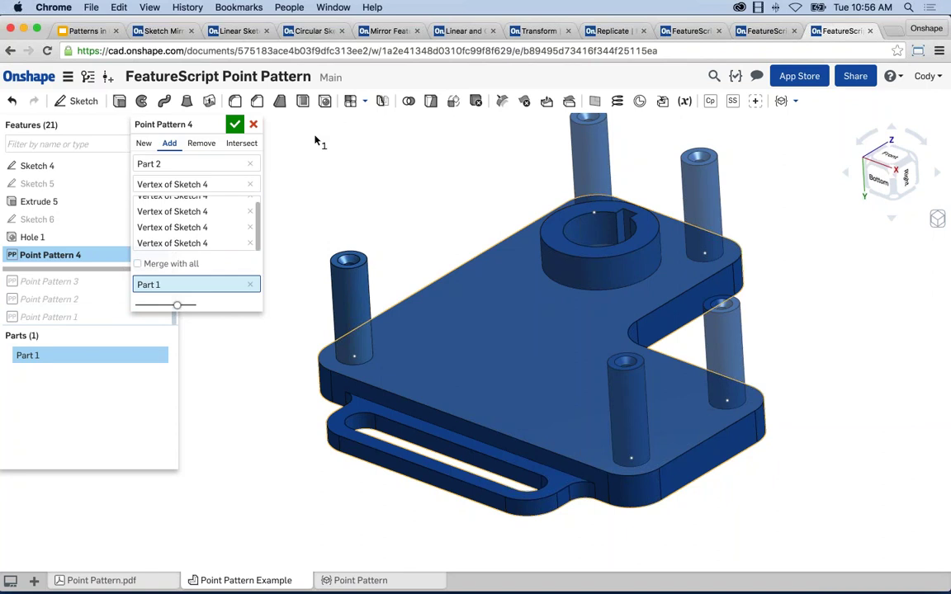
- Change the point pattern's reference point to the vertex on the plate's upper edge beside the original standoff
click(202, 184)
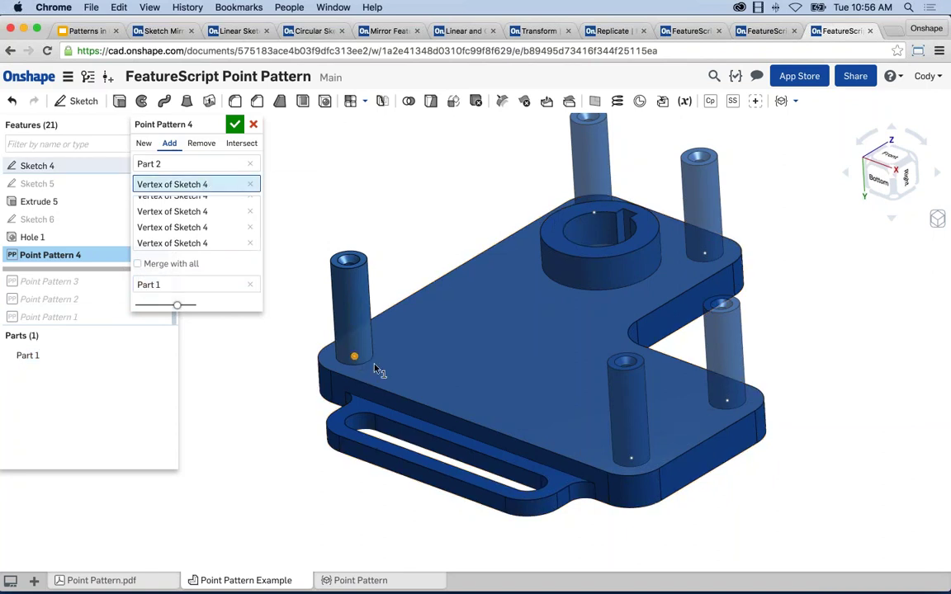
click(330, 371)
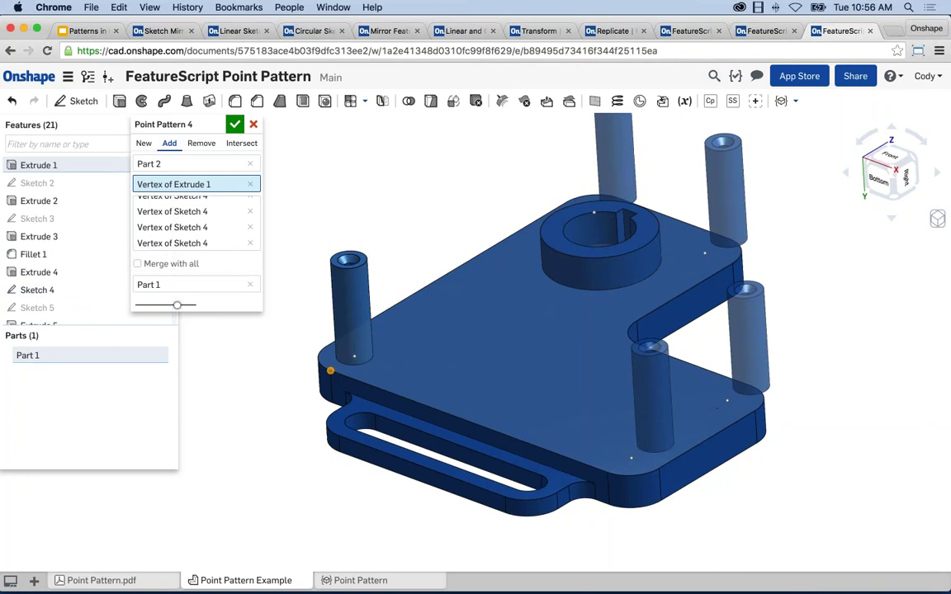
mouse_move(568, 260)
right_down()
mouse_move(565, 246)
mouse_move(575, 253)
right_up()
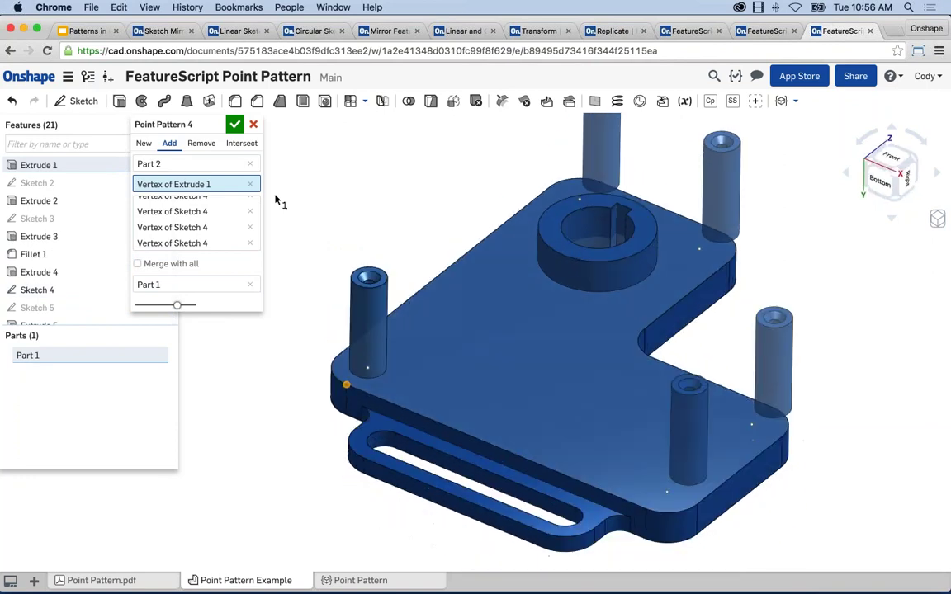
- Clear the vertex used as the point pattern's reference point and examine how the previewed standoffs sit on the plate
click(250, 184)
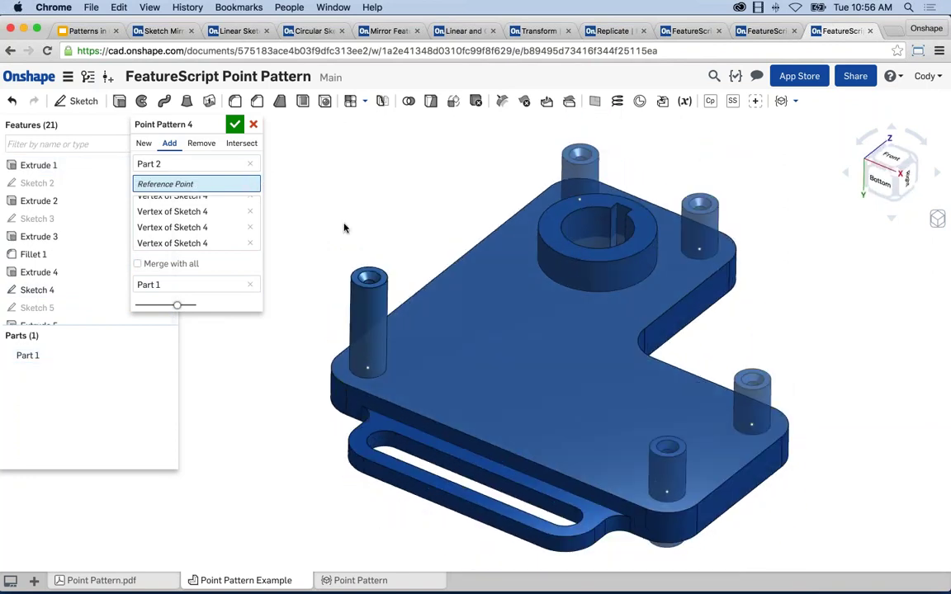
scroll(363, 397, up, 5)
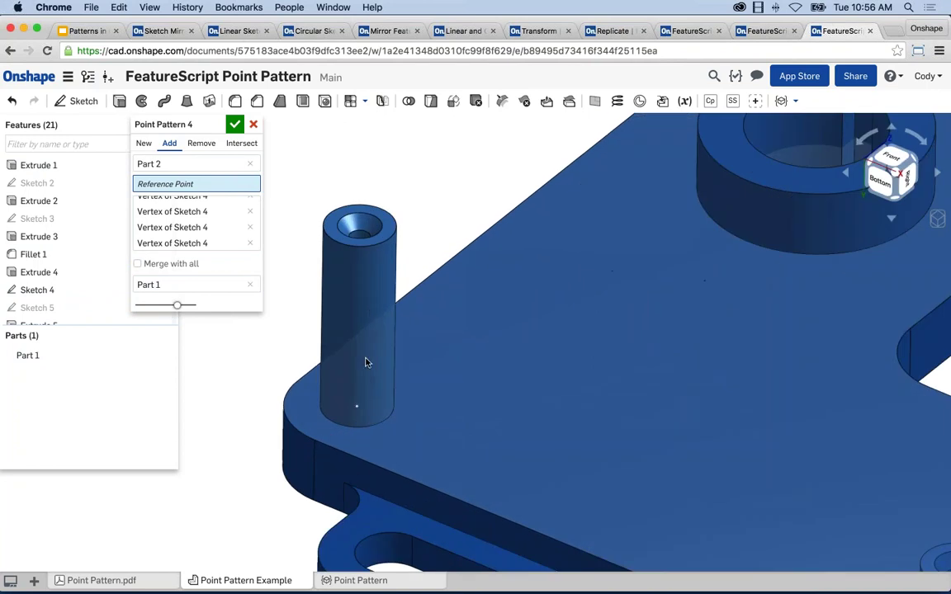
key(f)
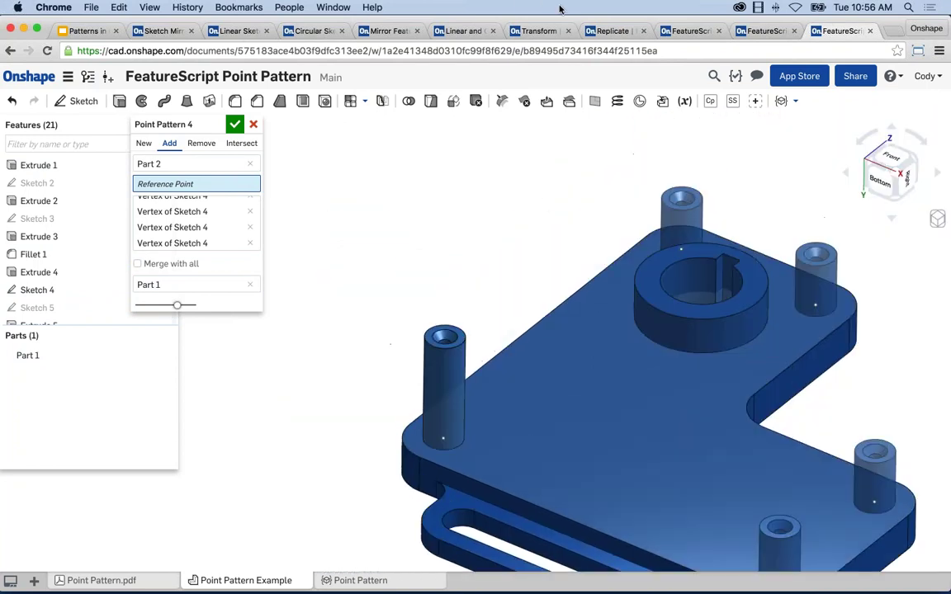
right_drag(562, 196, 514, 280)
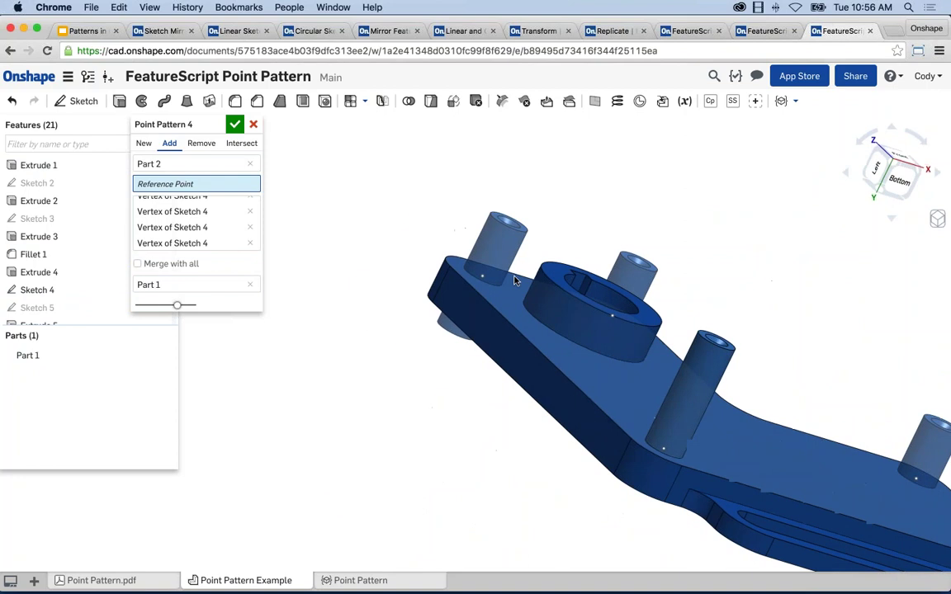
scroll(479, 276, up, 5)
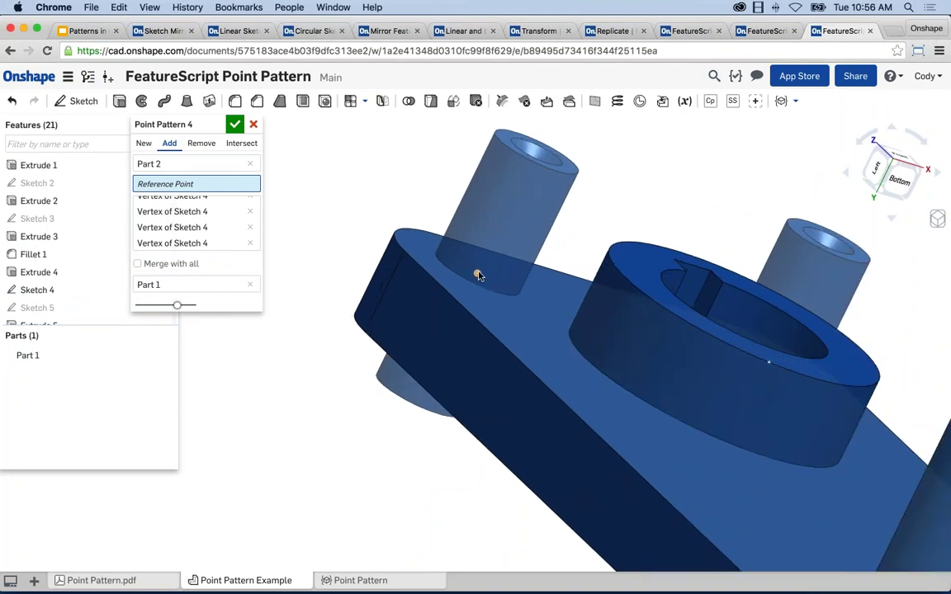
scroll(478, 276, down, 5)
key(Left)
key(Left)
scroll(483, 279, up, 3)
scroll(417, 248, down, 3)
right_drag(417, 248, 388, 345)
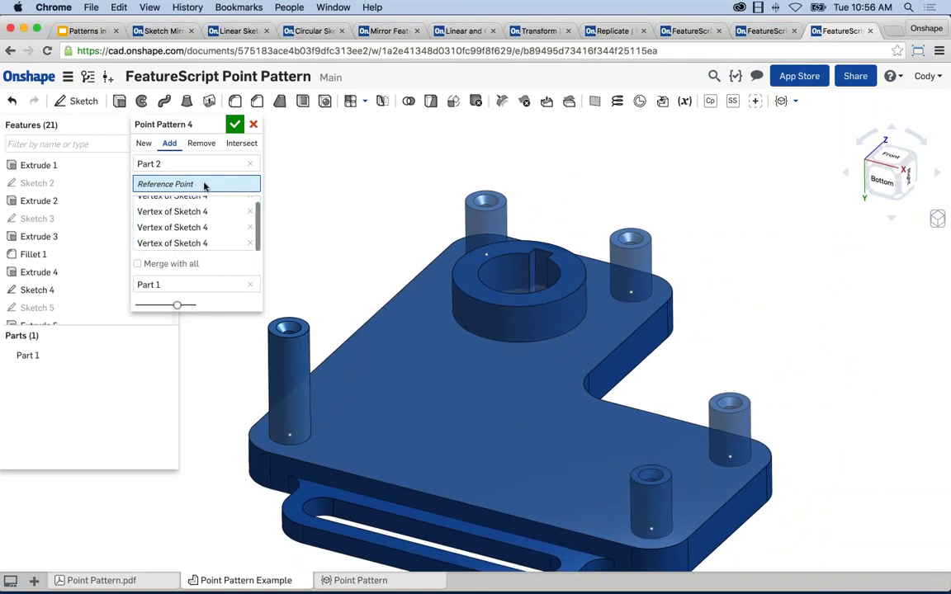
- Set the sketch point at the original standoff's base as the point pattern's reference point and accept the feature
click(290, 435)
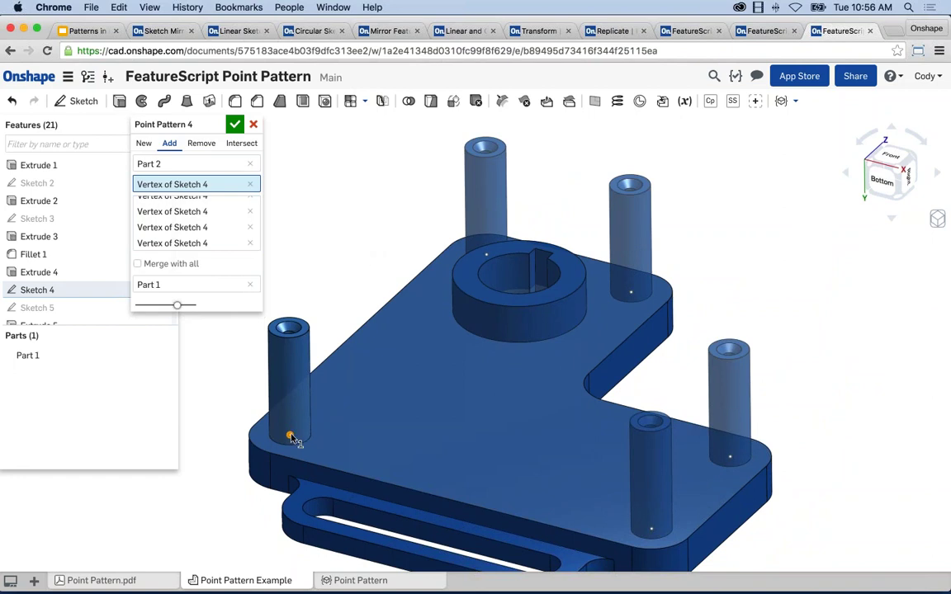
click(223, 186)
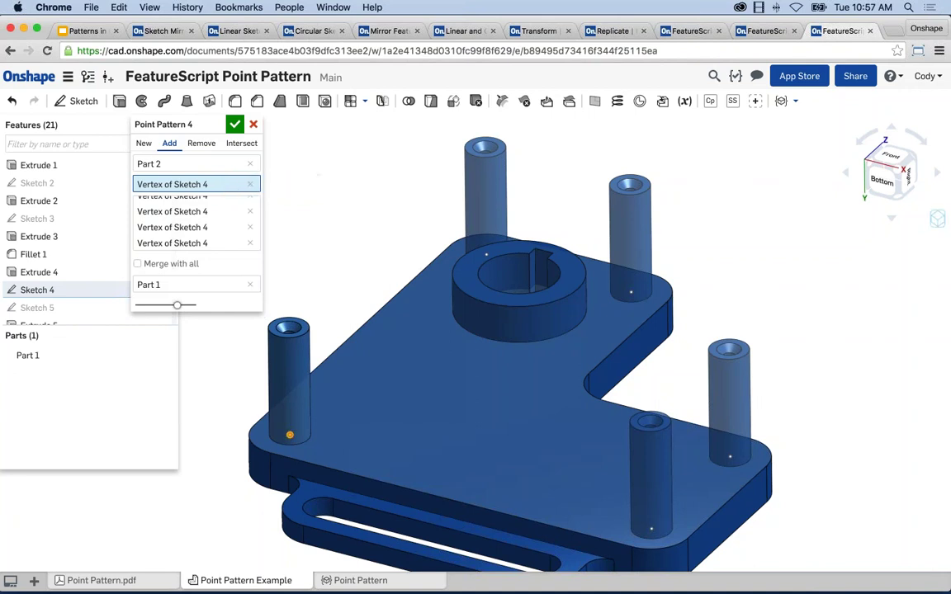
key(ctrl+super+f)
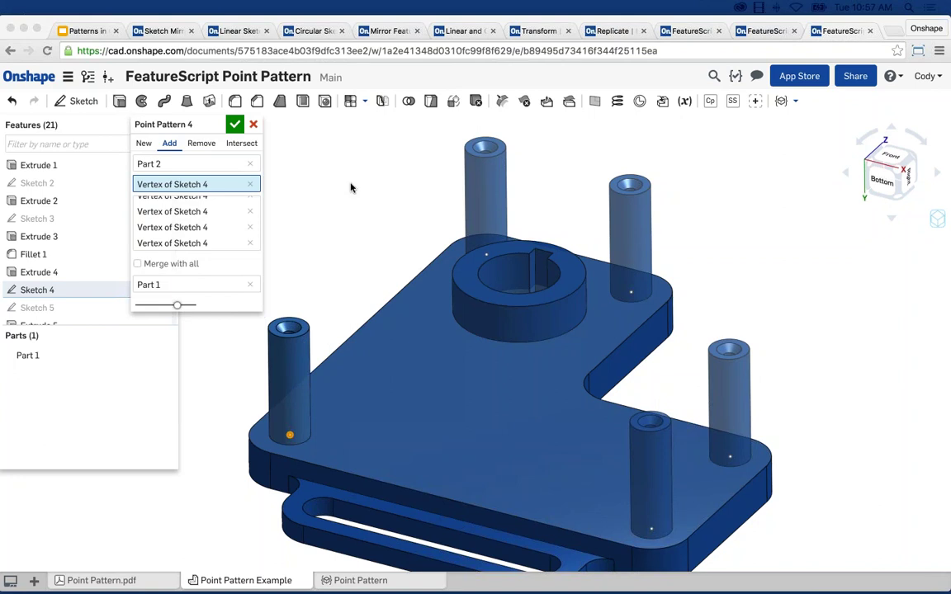
click(236, 125)
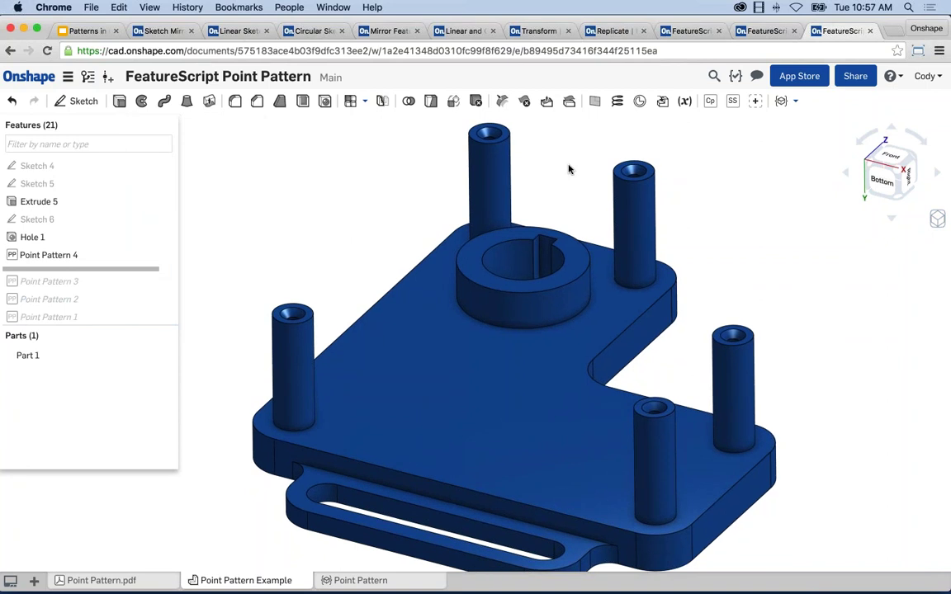
middle_drag(569, 165, 582, 166)
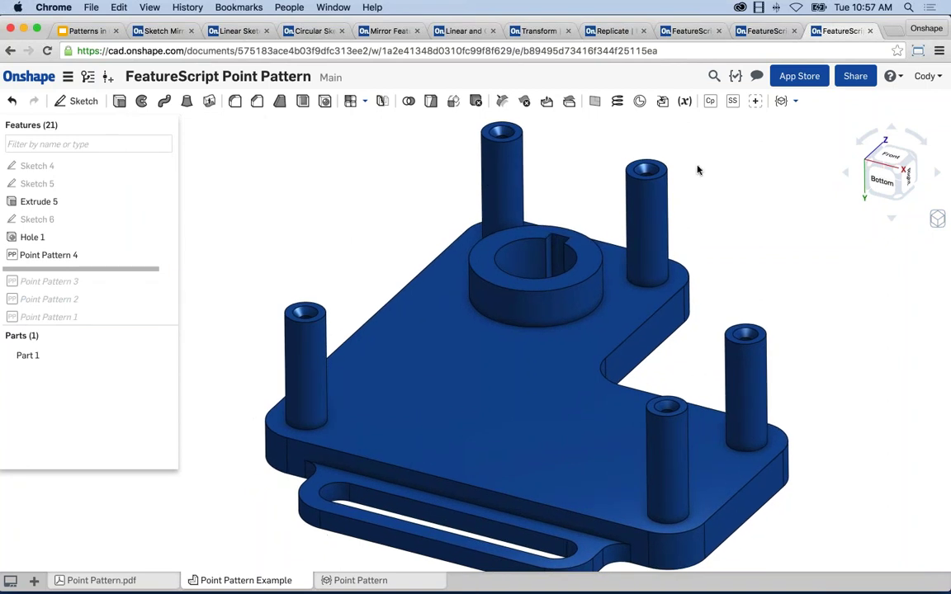
- Look through the FeatureScript samples offered as custom features to locate FeatureScript Point Pattern, and close the list without adding any
click(754, 101)
click(227, 175)
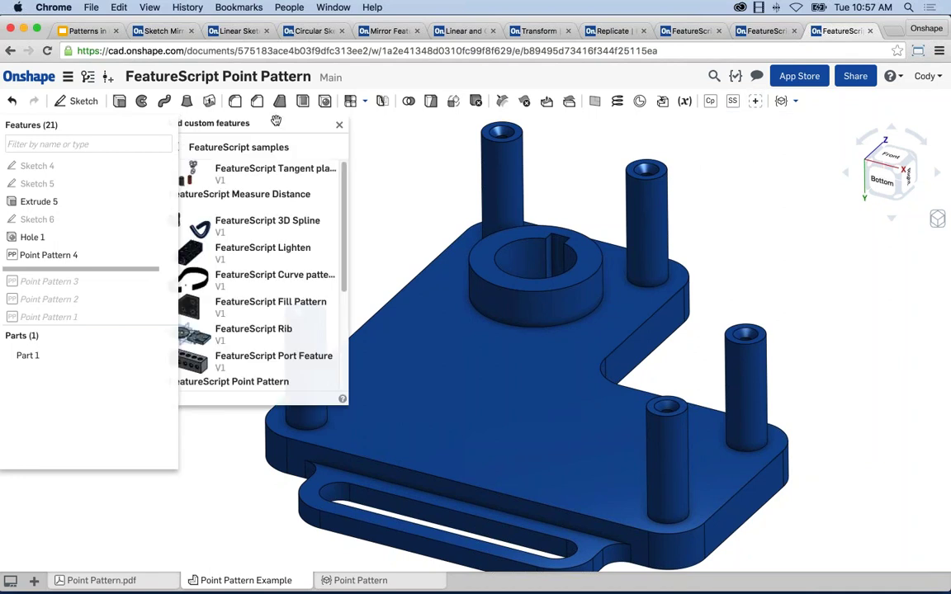
drag(302, 122, 343, 123)
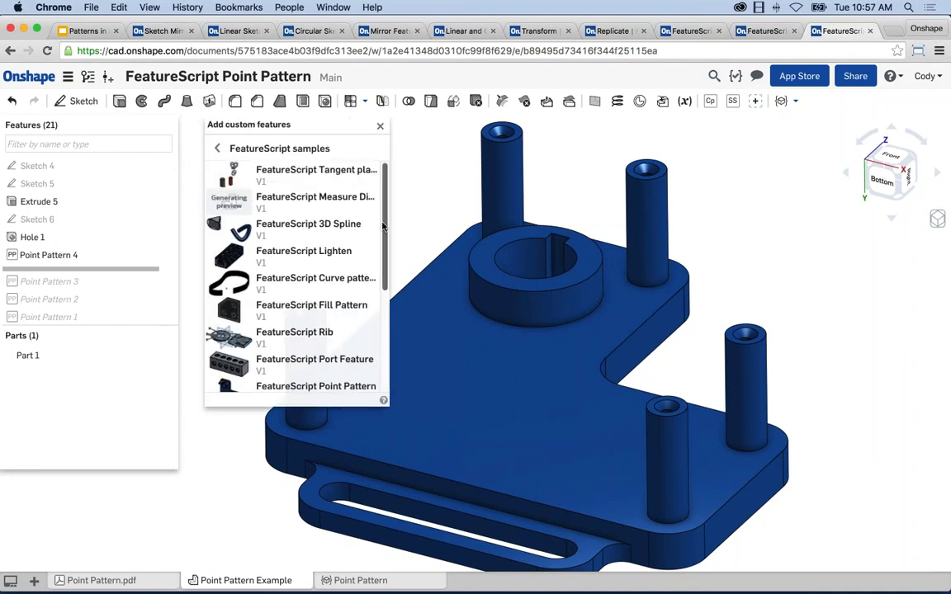
scroll(383, 216, down, 2)
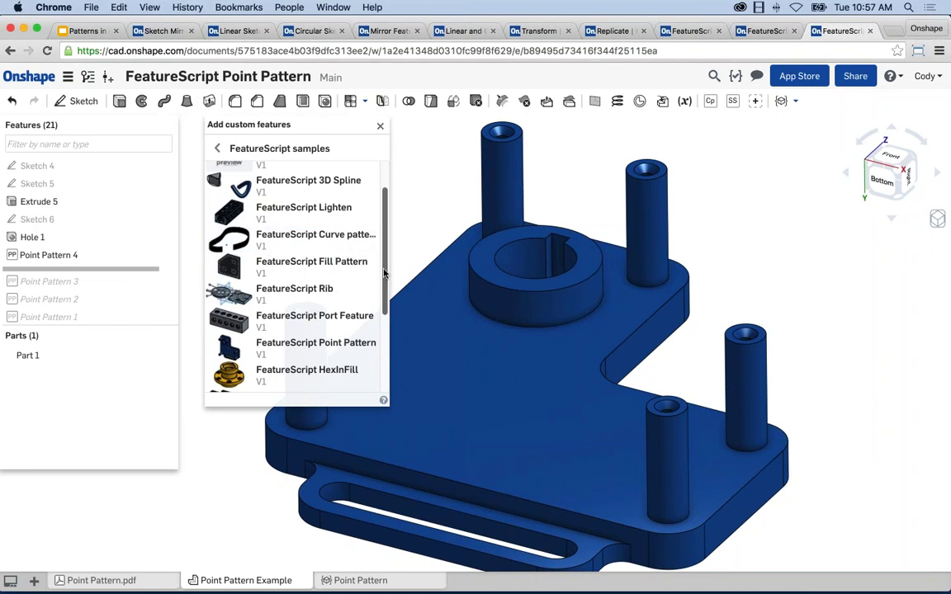
scroll(383, 272, down, 2)
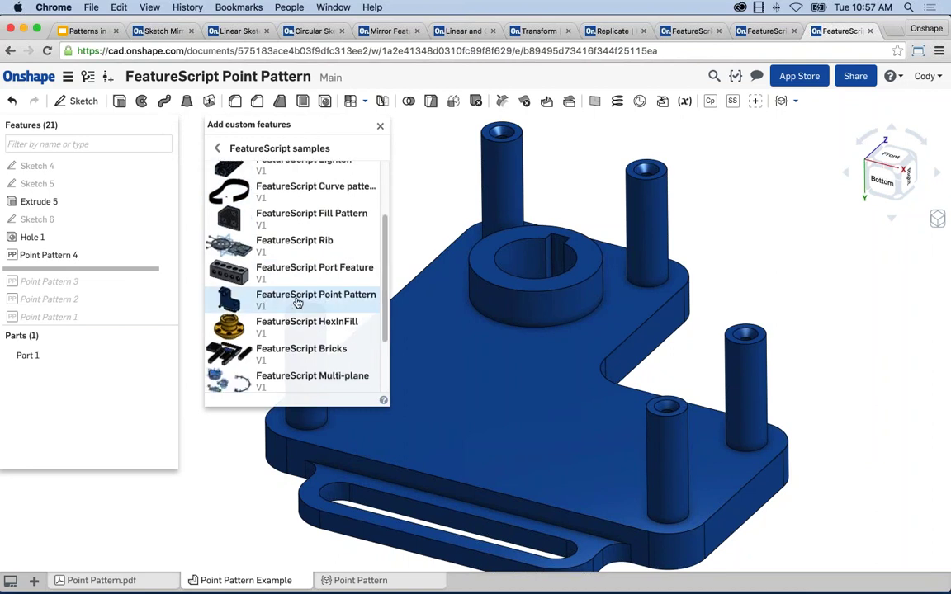
click(380, 125)
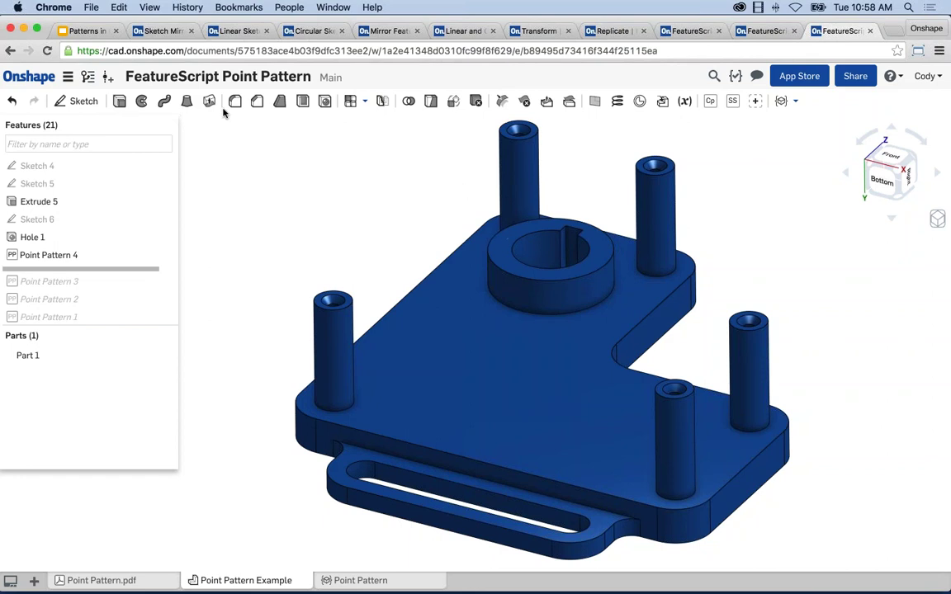
- Switch to the Patterns in Onshape presentation in Google Slides and present it full screen from the Next Steps slide
click(78, 31)
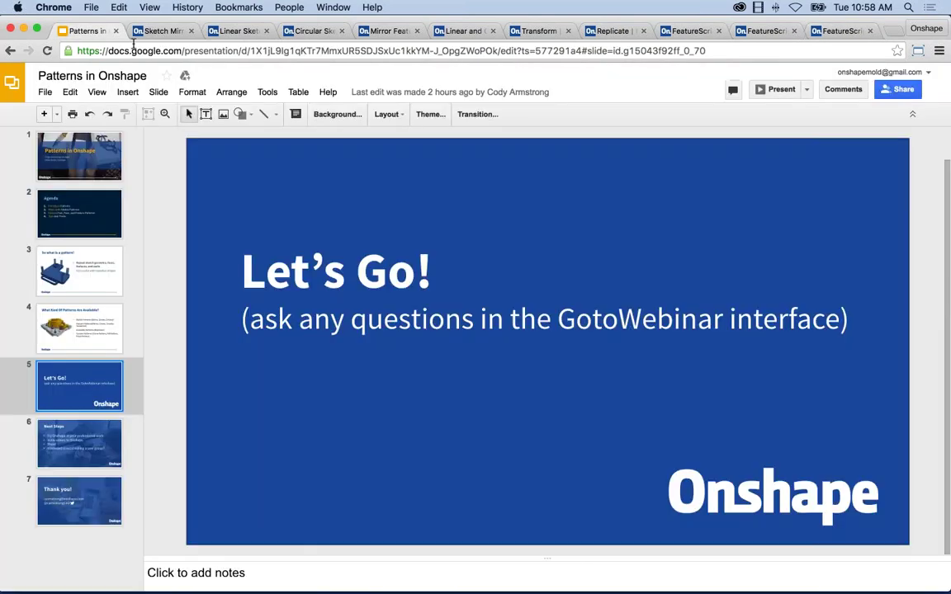
click(81, 433)
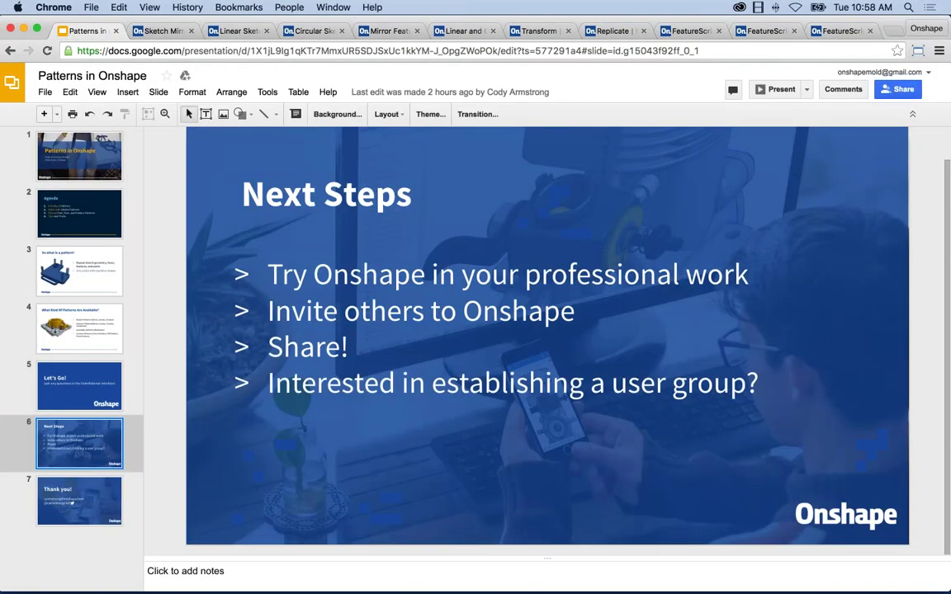
click(770, 89)
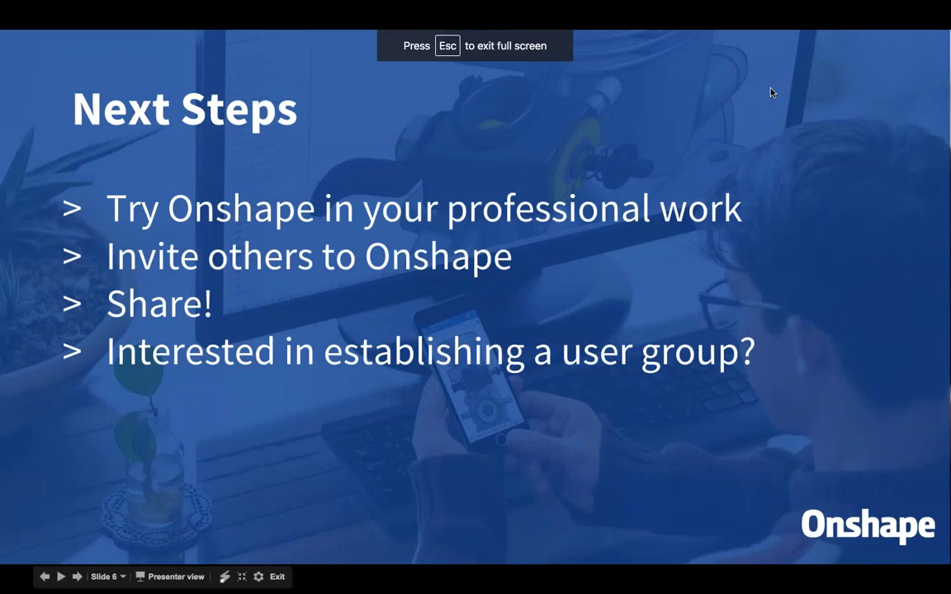